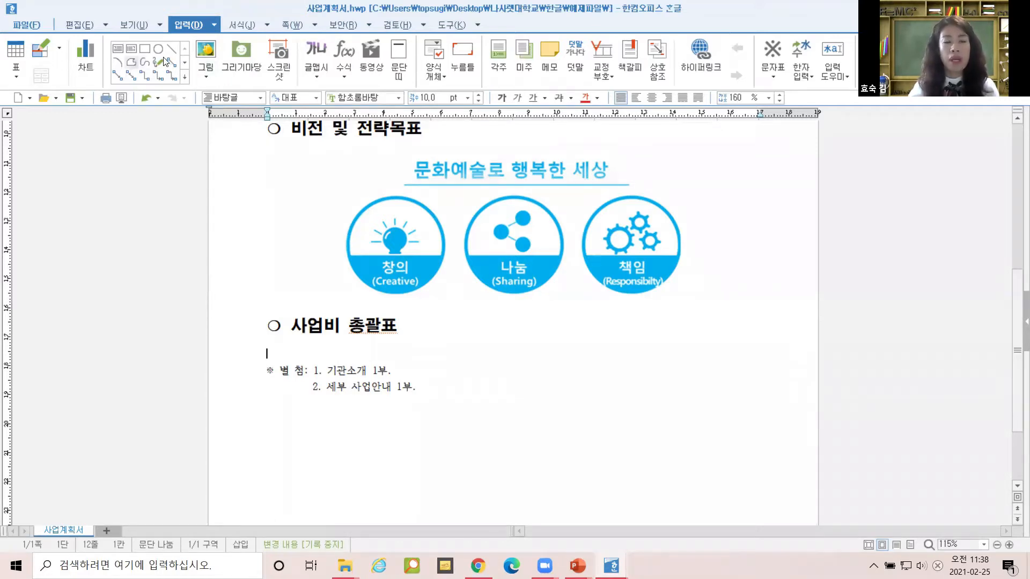
From the 한글 folder window in File Explorer, open 상용구.hwp inside 예제파일.
left_click(350, 563)
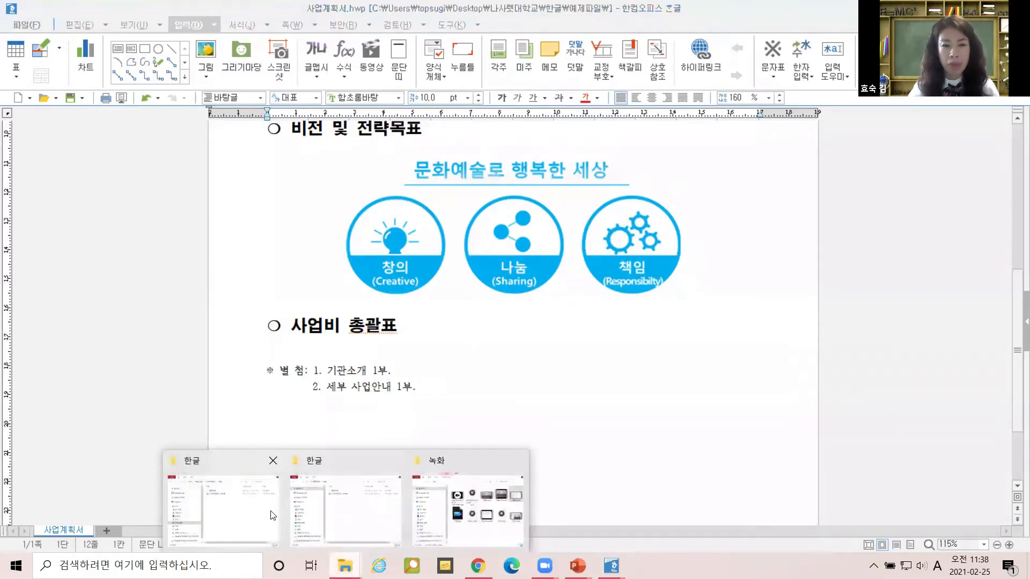
left_click(273, 515)
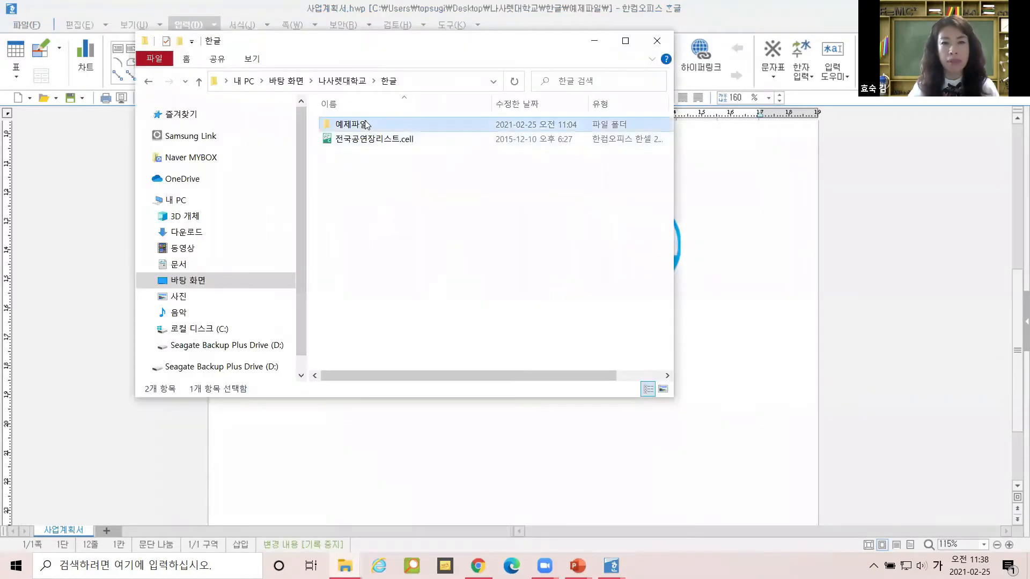
double_click(368, 126)
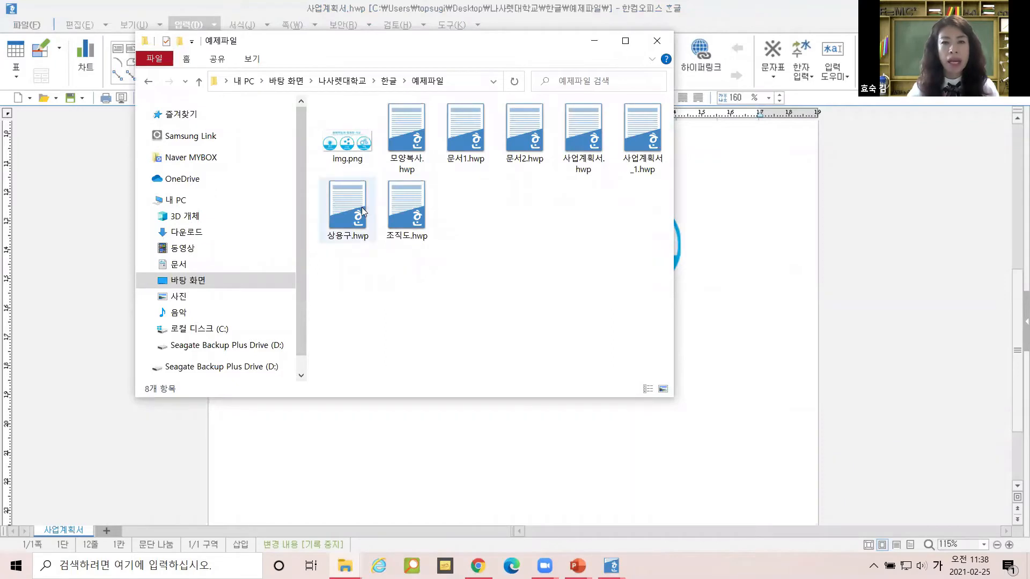
left_click(361, 211)
key("ctrl")
key("ctrl")
key("ctrl")
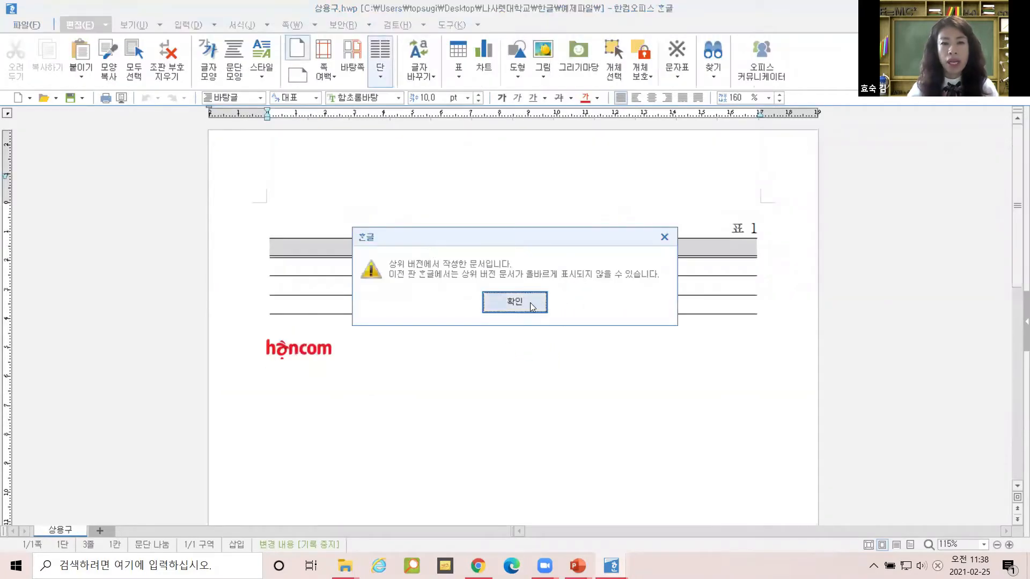
Dismiss the newer-version warning and select the empty three-column table.
left_click(532, 307)
left_click(426, 240)
left_click_drag(478, 237, 702, 253)
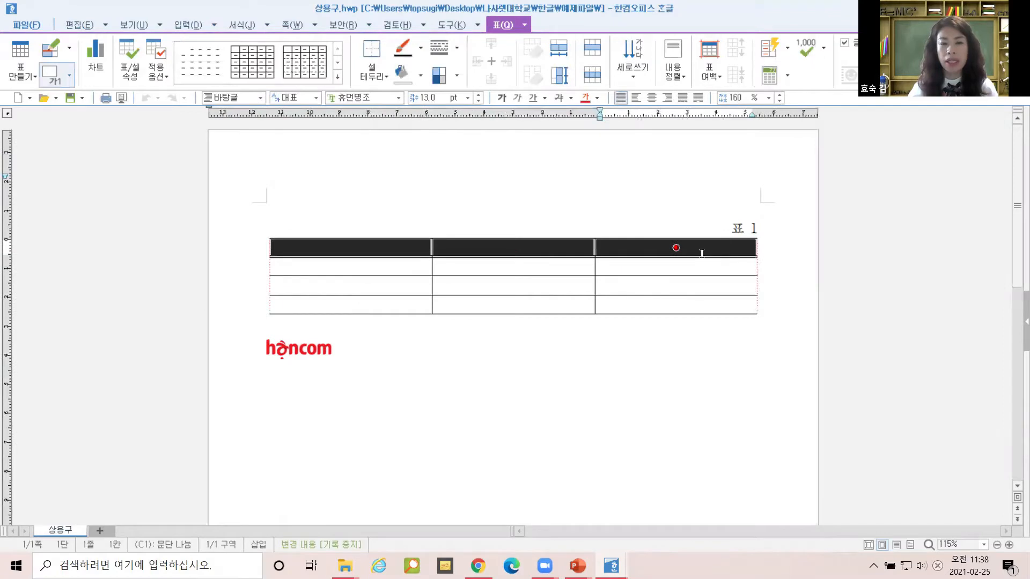
left_click(530, 208)
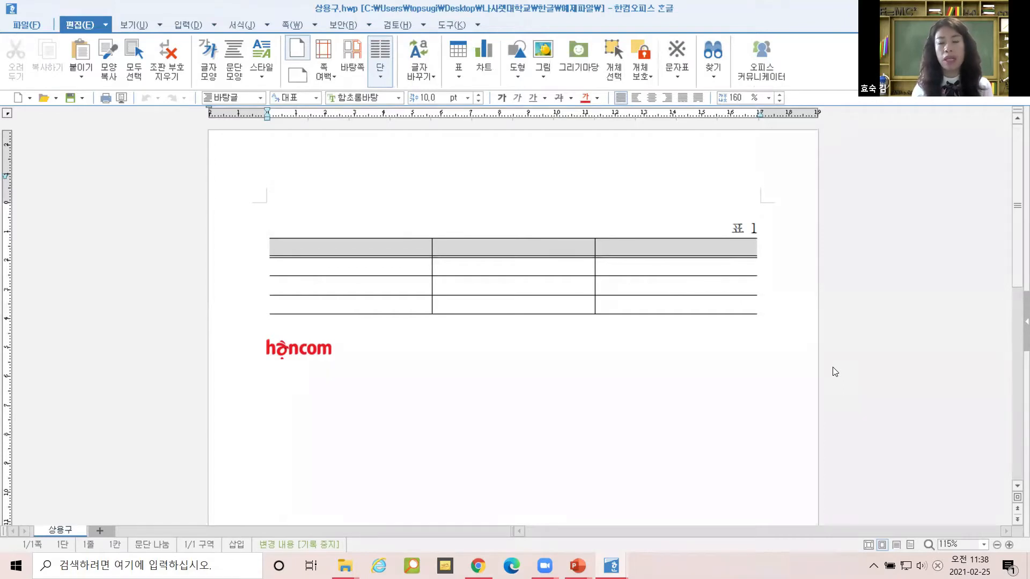
Reselect the whole table and bring up the 입력 > 상용구 submenu.
triple_click(753, 229)
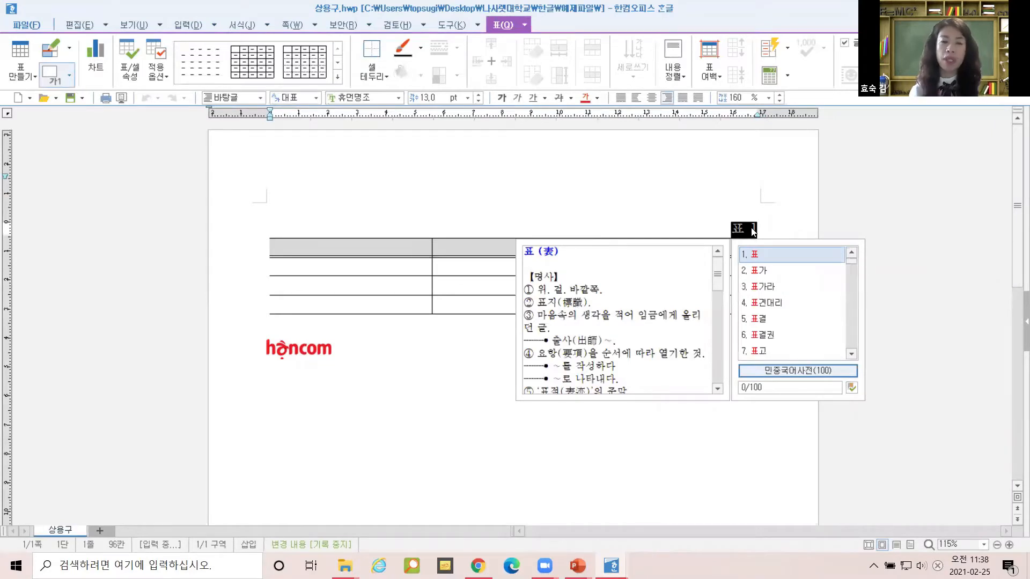
left_click(457, 321)
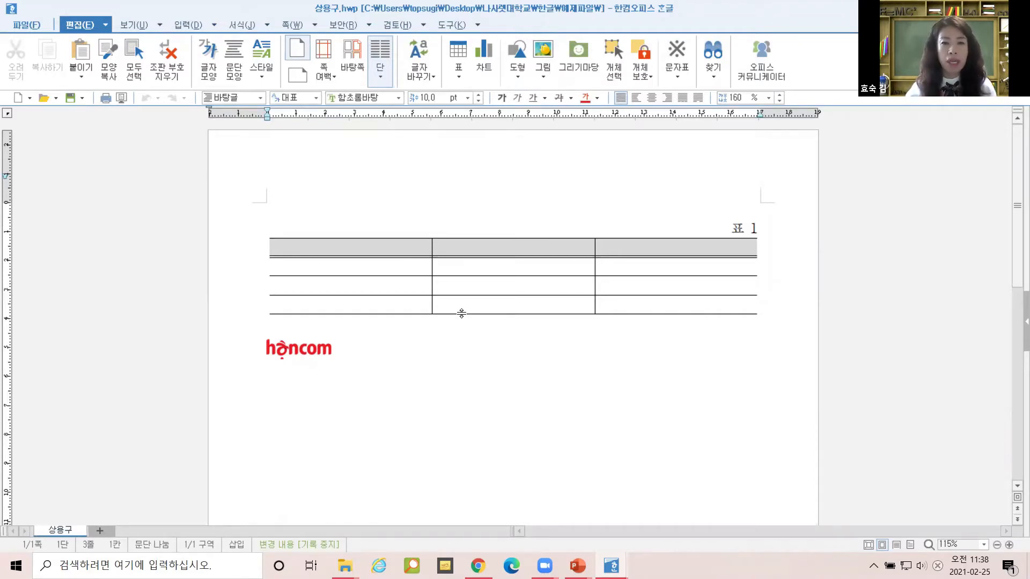
left_click(462, 316)
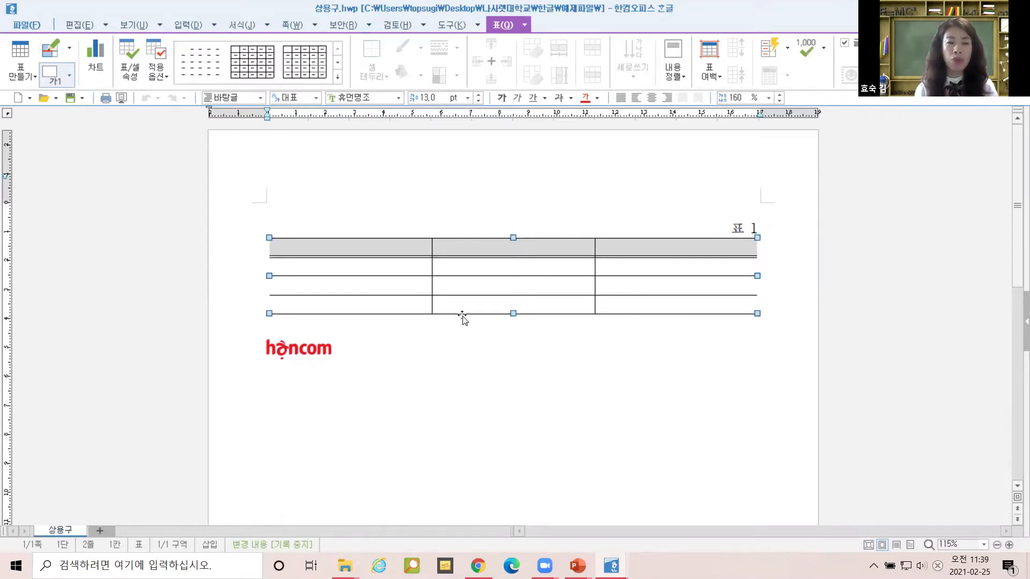
left_click(214, 26)
mouse_move(227, 134)
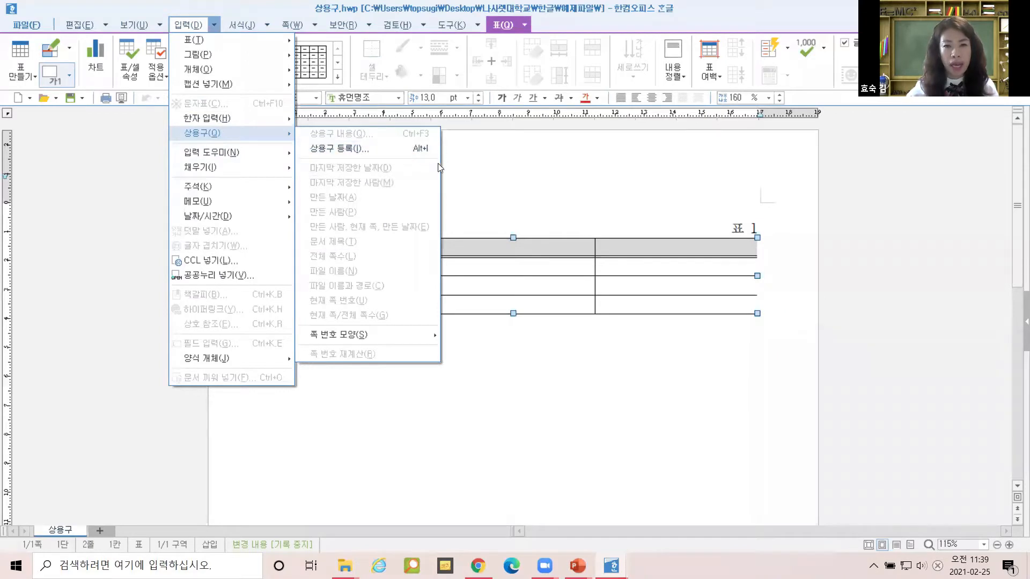
Register the selected three-column table as boilerplate under the abbreviation 표.
left_click(510, 237)
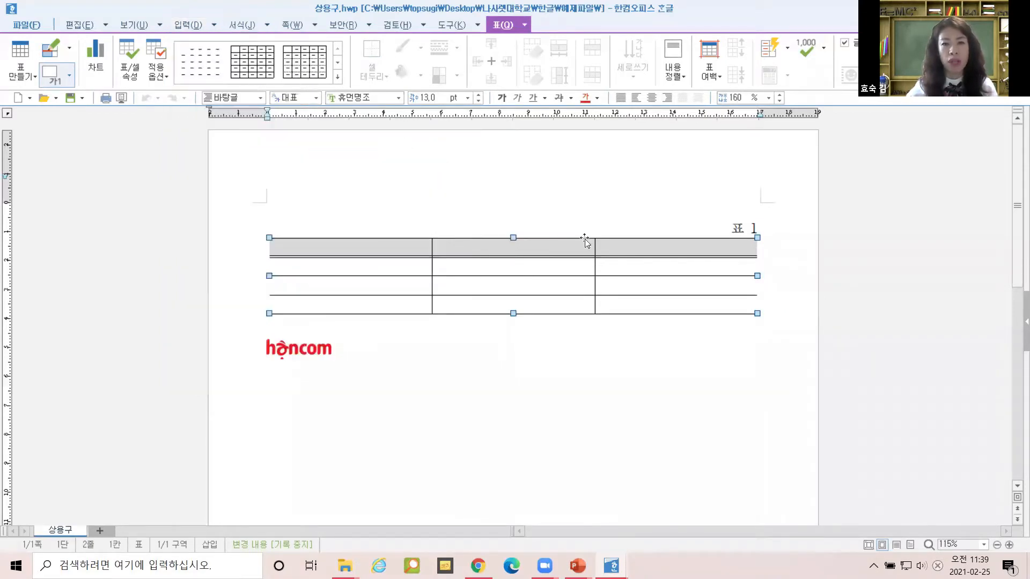
left_click(446, 193)
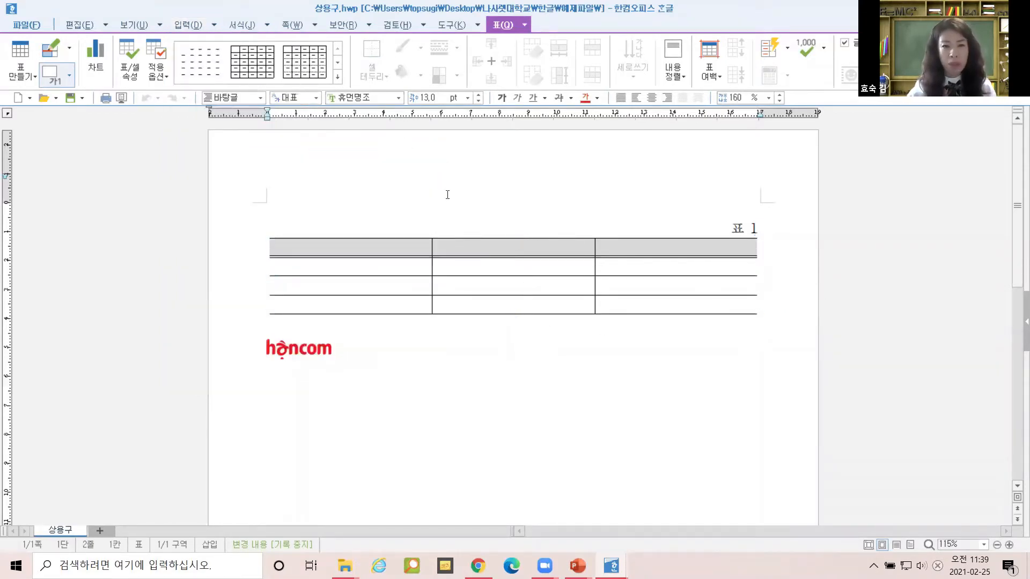
left_click(470, 239)
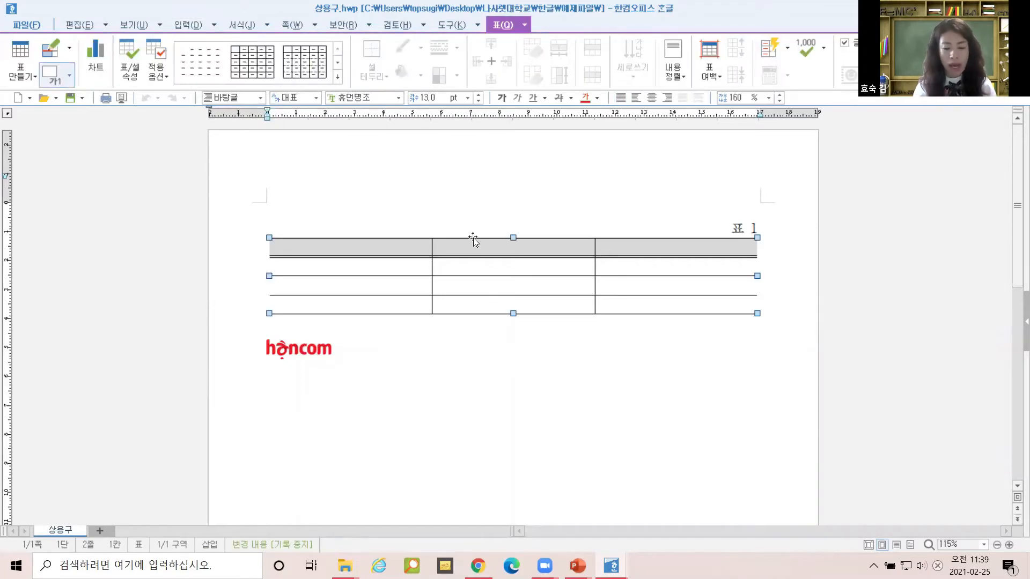
key("alt+i")
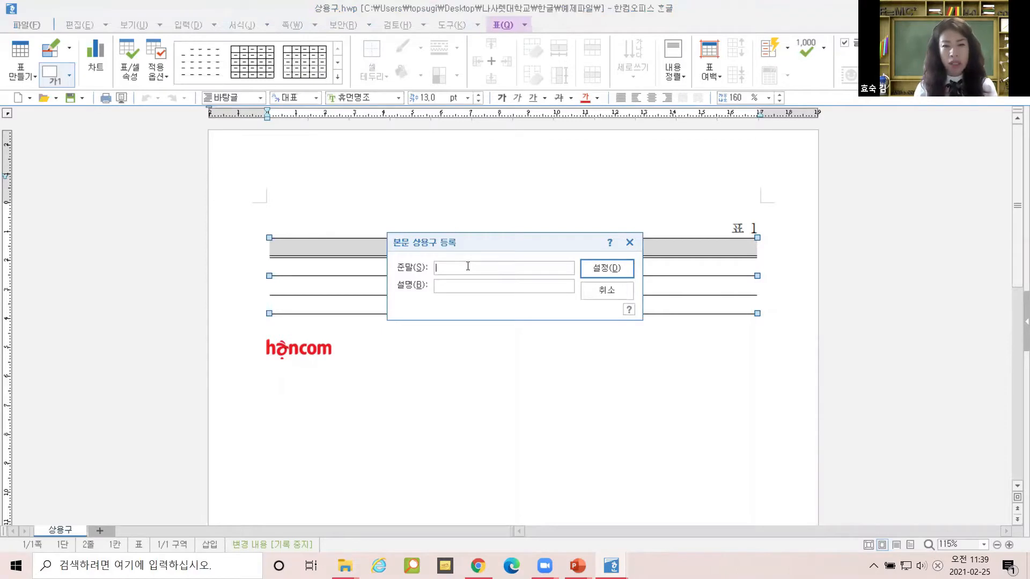
type("표")
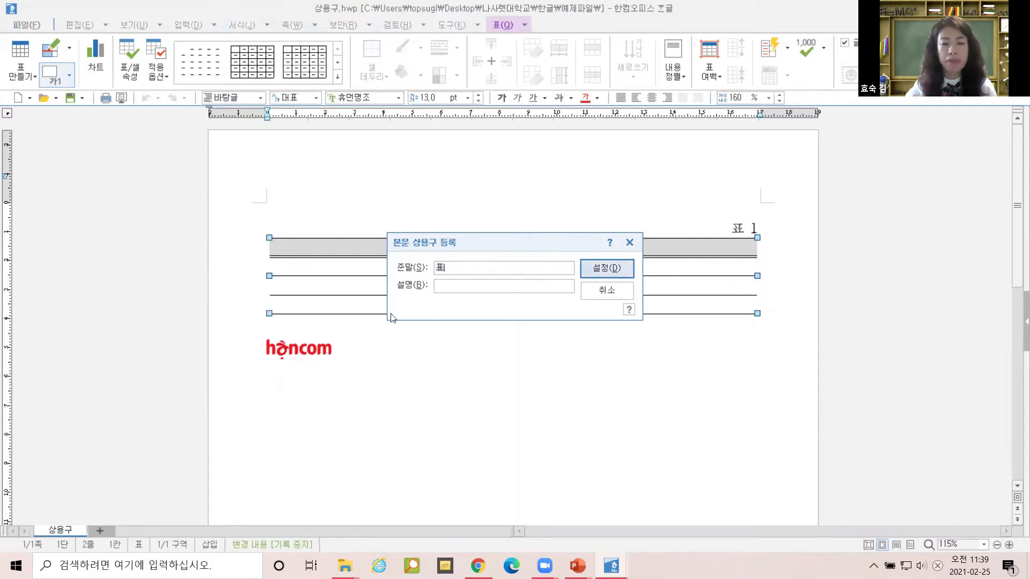
left_click(454, 287)
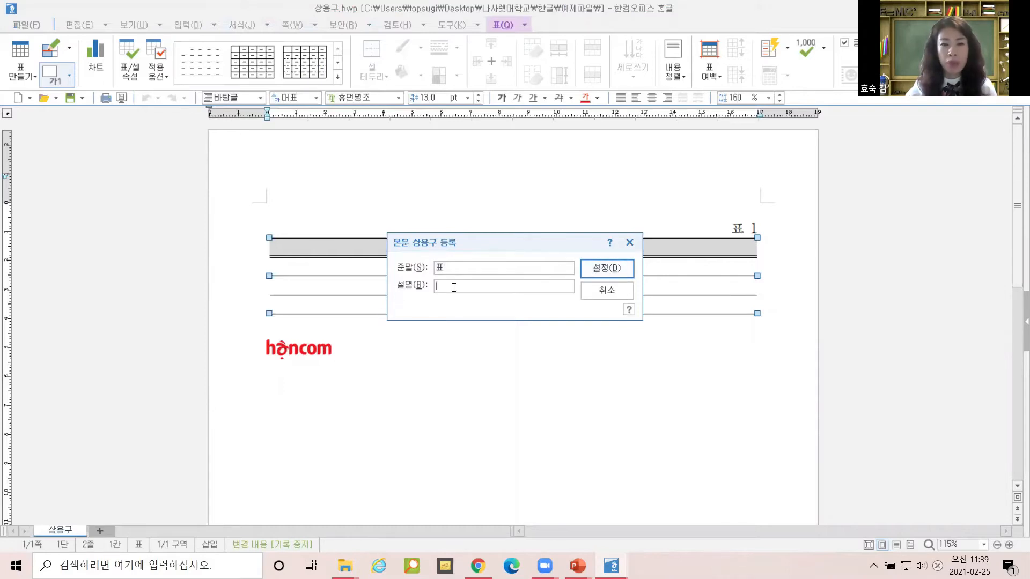
left_click(606, 269)
left_click(328, 357)
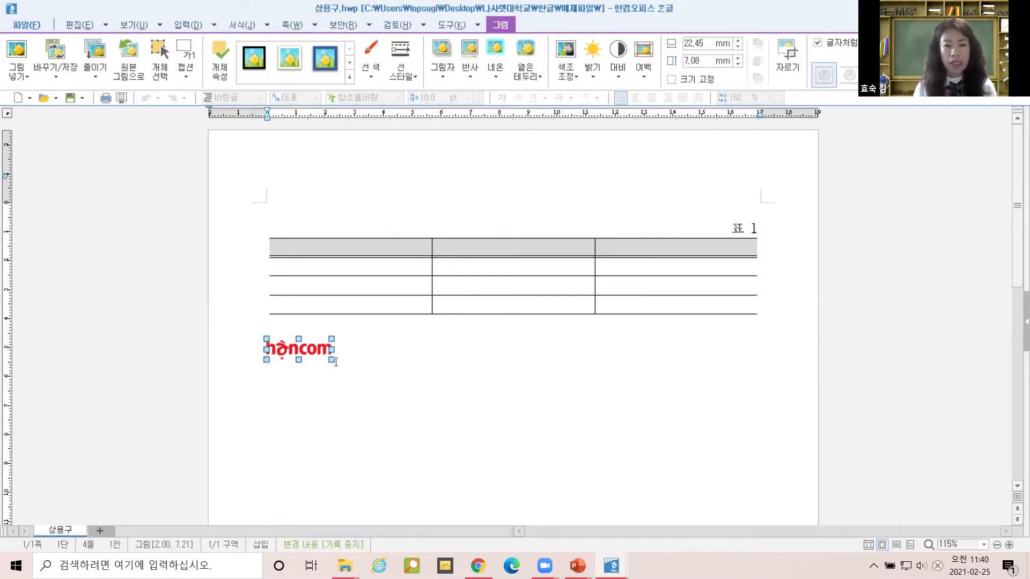
Register the selected hancom logo picture as boilerplate under the abbreviation 로고.
key("alt+i")
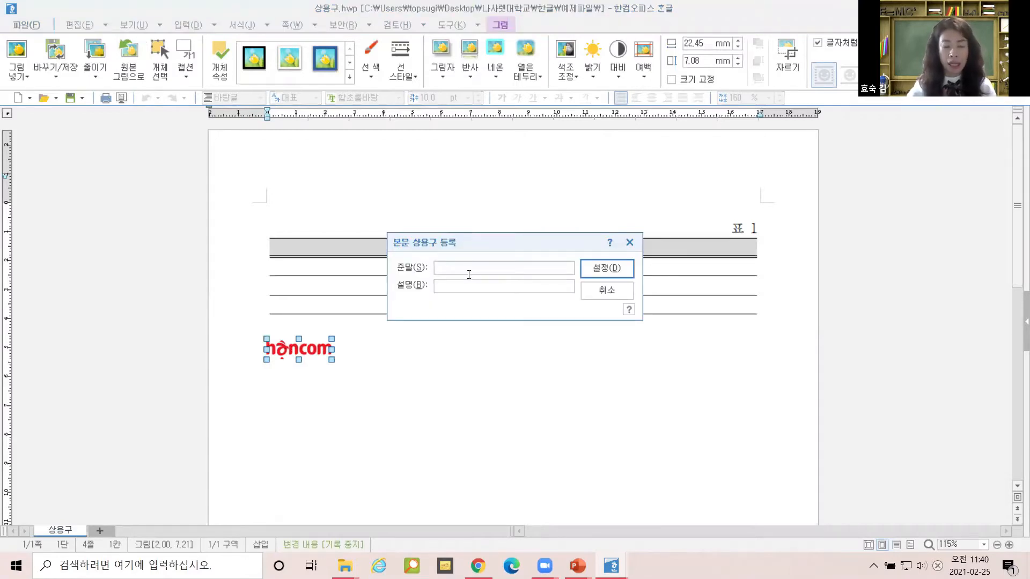
type("로고")
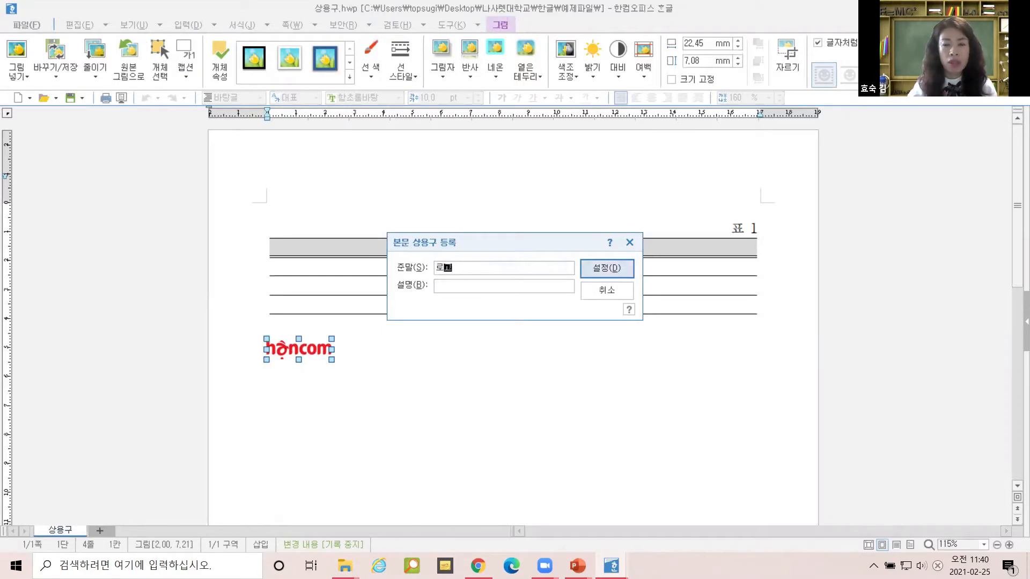
left_click(603, 268)
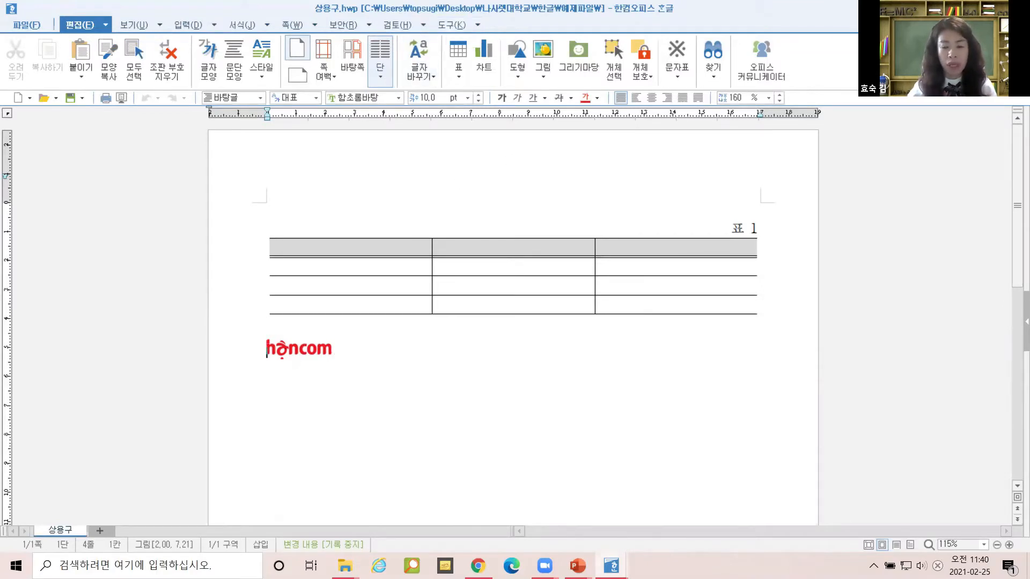
left_click(611, 566)
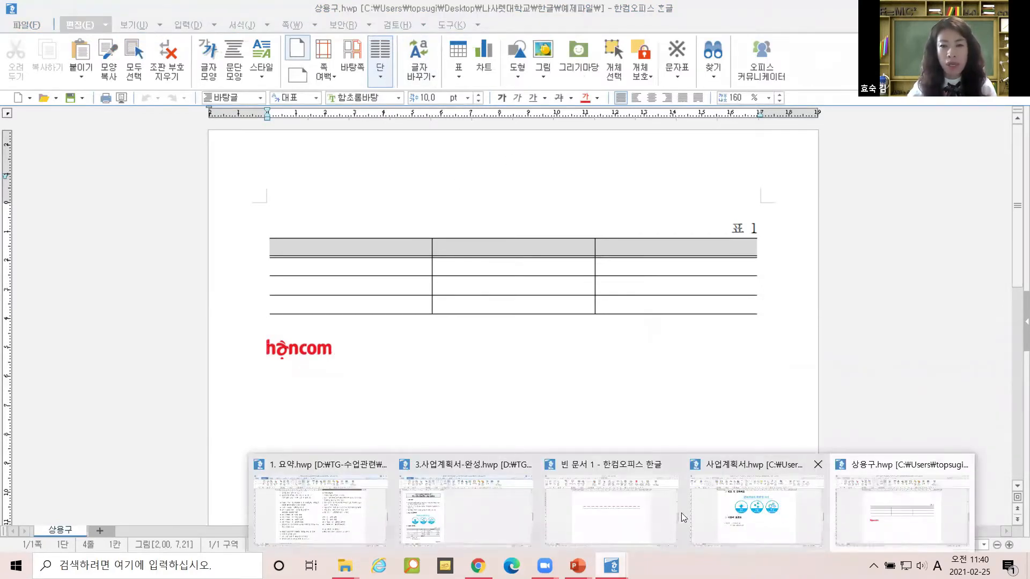
Switch to 사업계획서.hwp and place the caret under the 사업비 총괄표 heading.
left_click(759, 528)
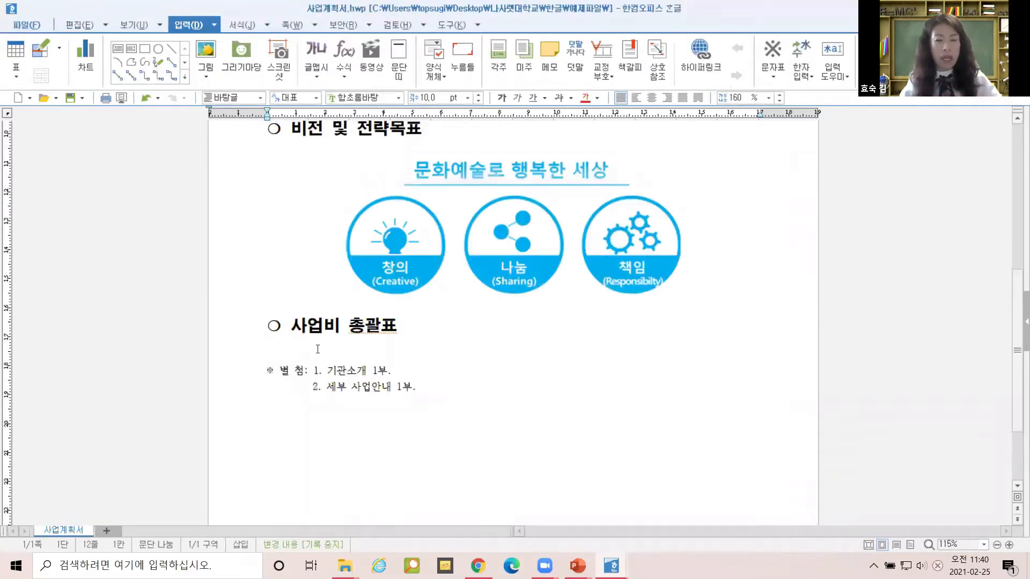
key("ctrl+1")
left_click(240, 336)
left_click_drag(230, 326, 236, 365)
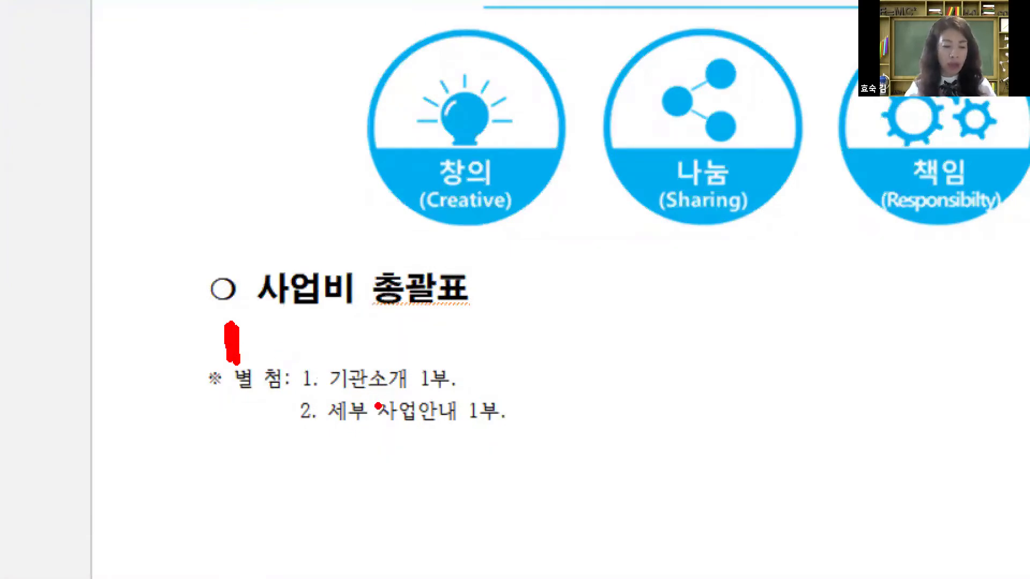
key("Escape")
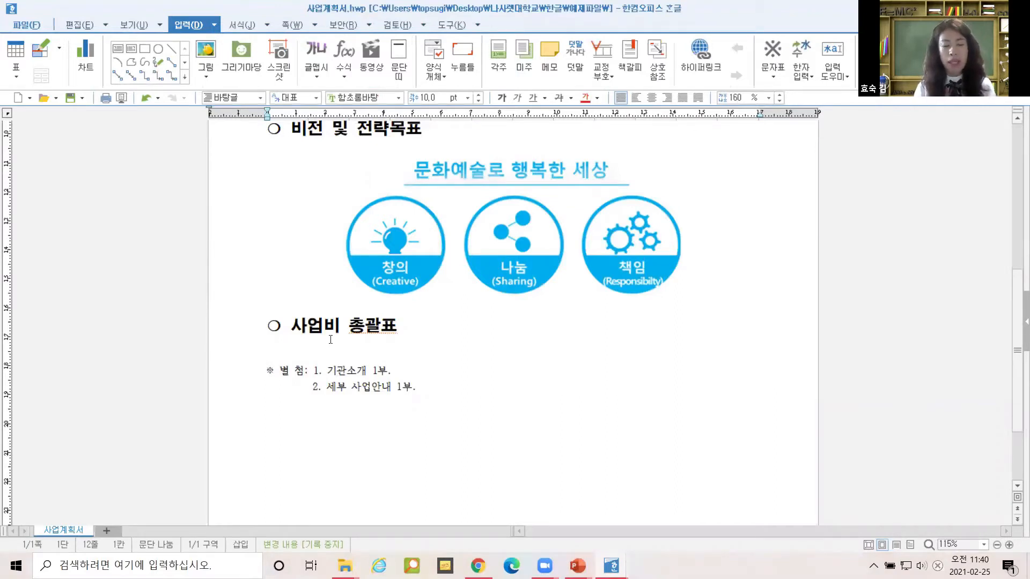
Type the abbreviation 표 and expand it into the saved three-column table.
type("ㅍㅛ")
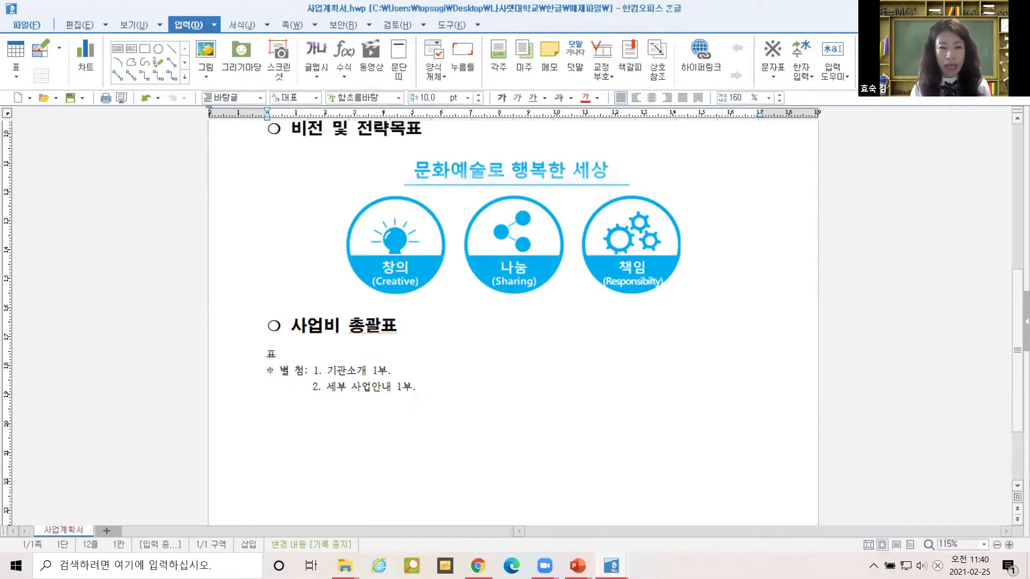
left_click(330, 339)
key("alt")
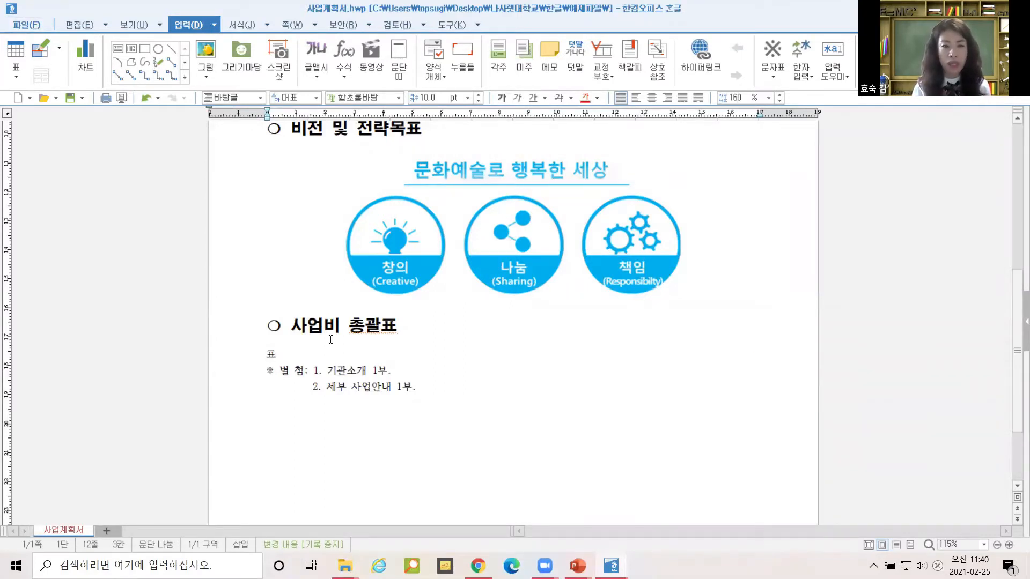
key("alt+i")
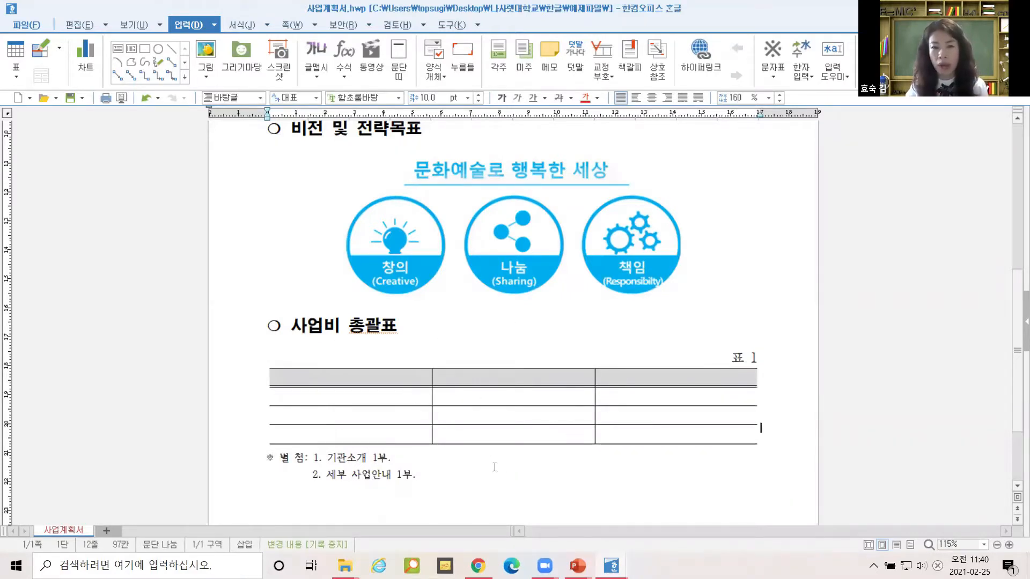
Change the table caption from 표 1 to 사업비내역표(단위 :천).
left_click(476, 477)
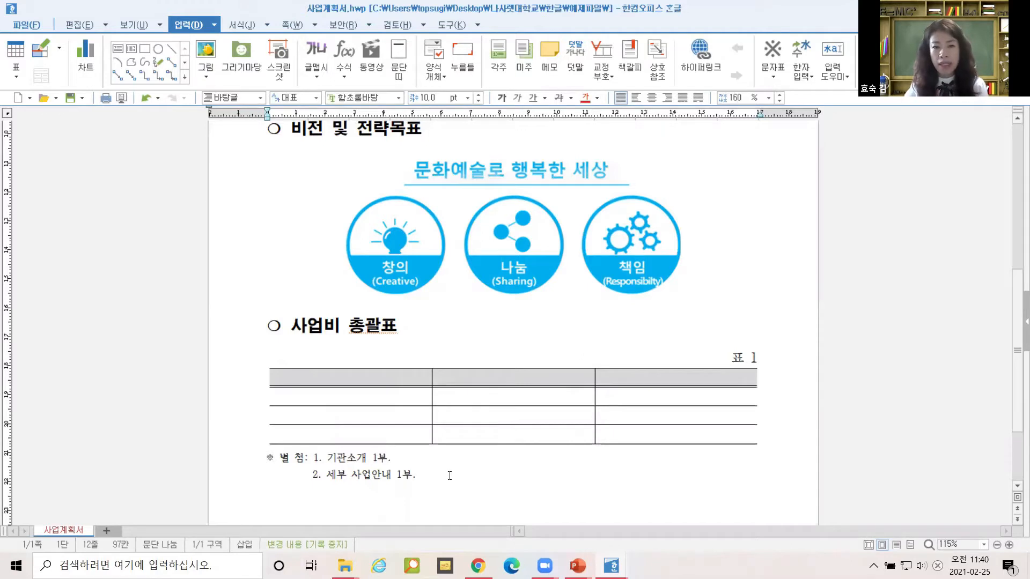
double_click(738, 357)
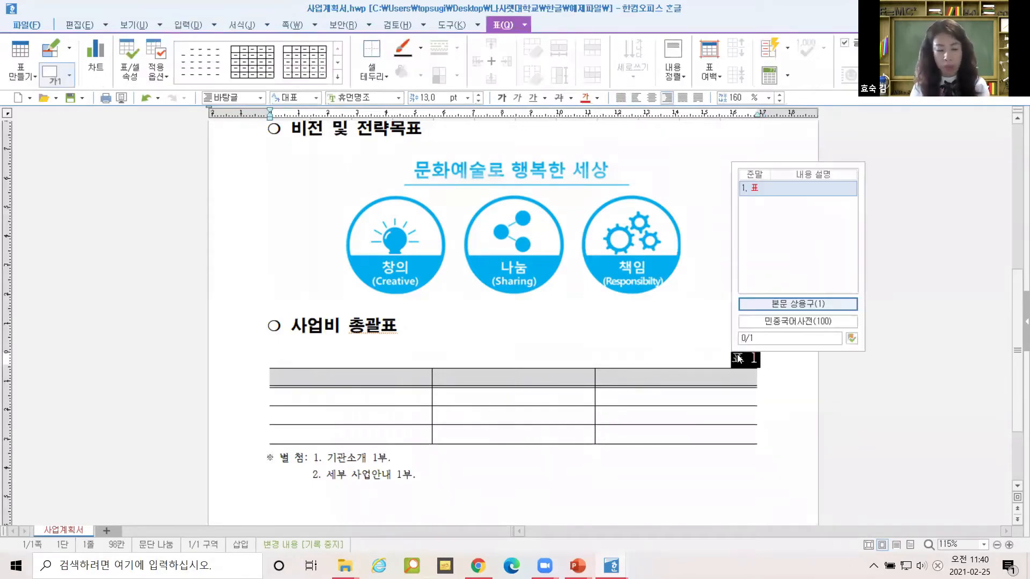
type("사업비내")
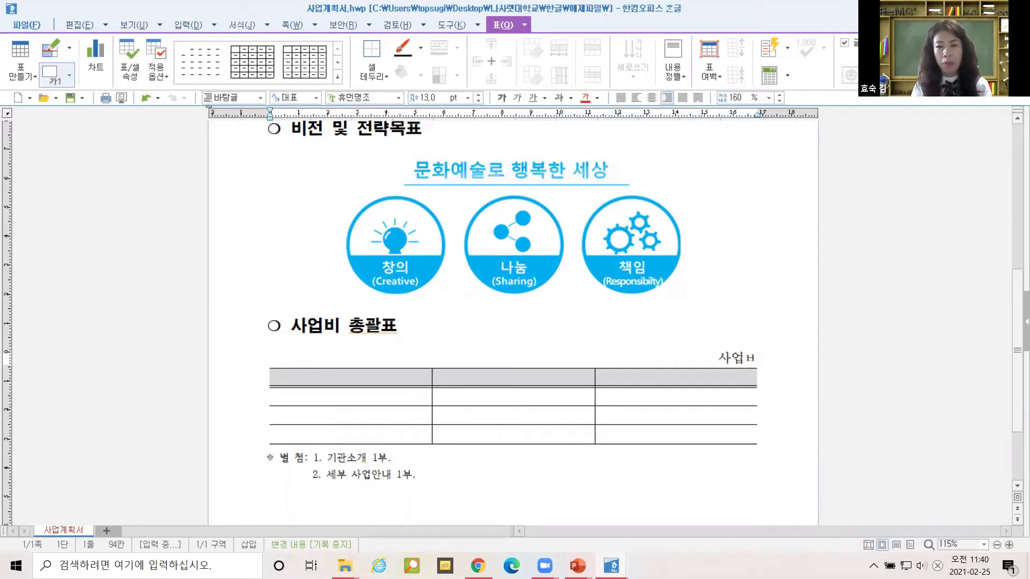
type("역ㅍ초")
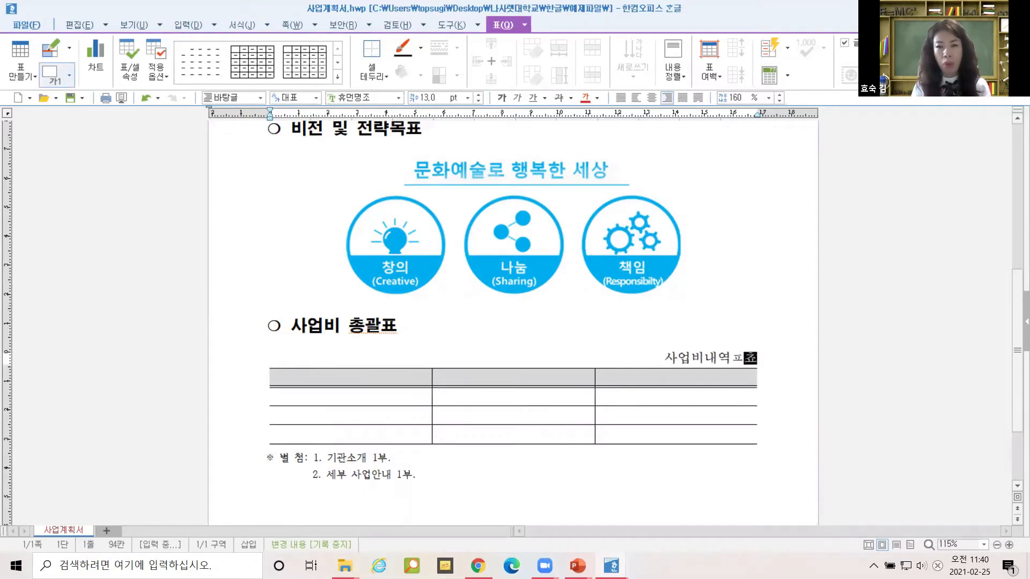
key("BackSpace")
key("BackSpace")
key("BackSpace")
type("표")
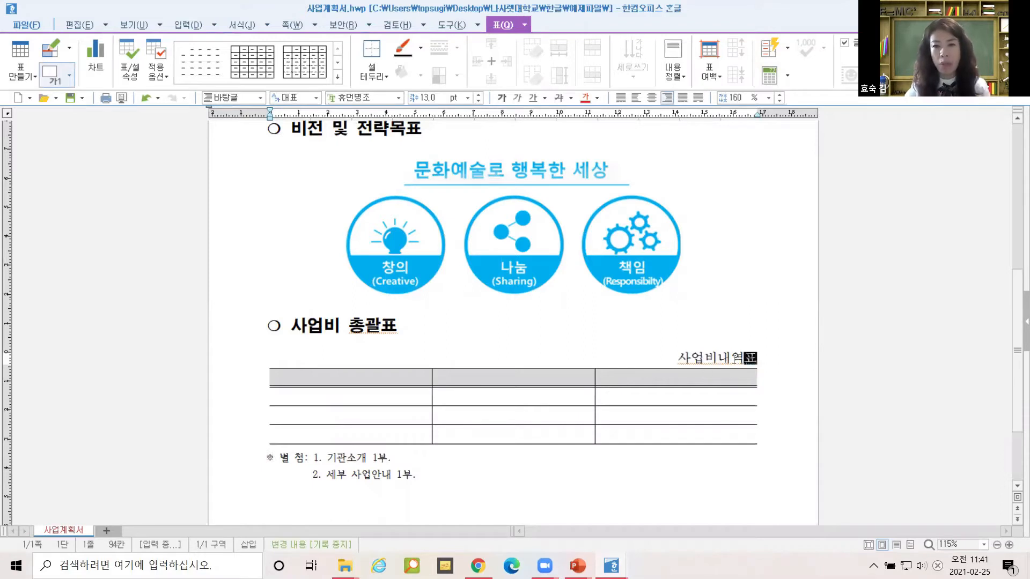
type("(단")
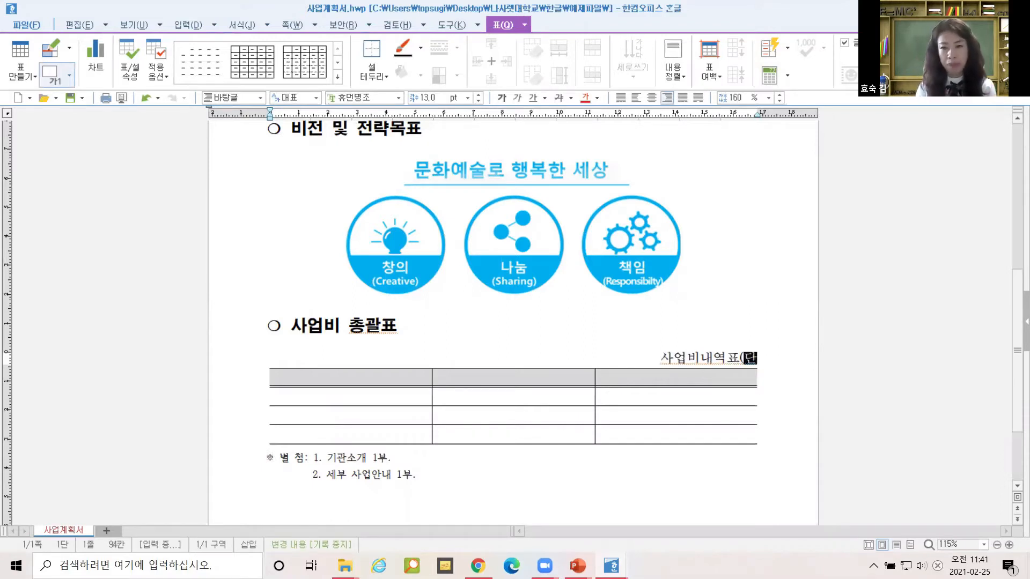
type("위 :천)")
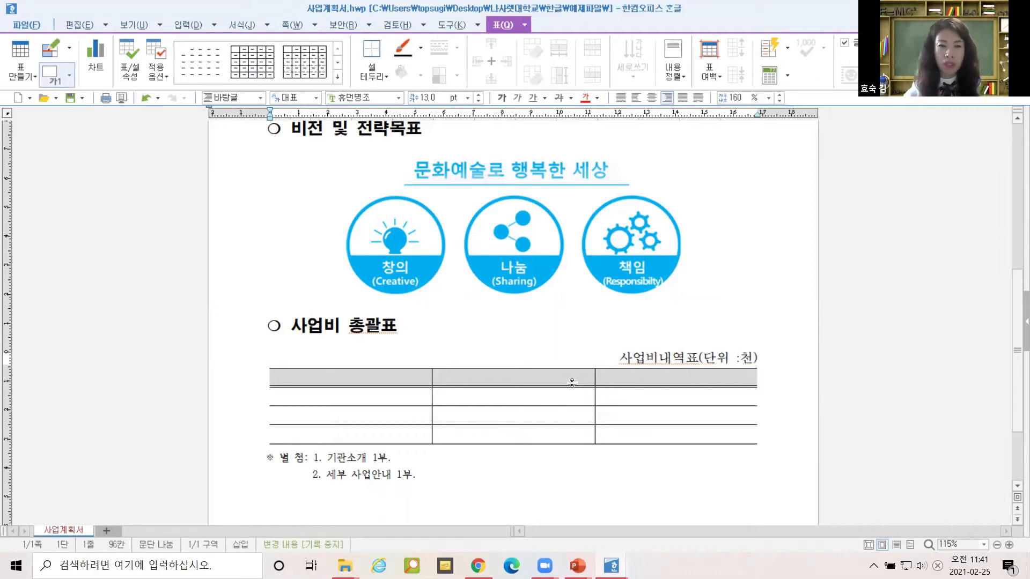
Check the table's header cells and the bottom cell of the middle column.
left_click(413, 373)
left_click(507, 375)
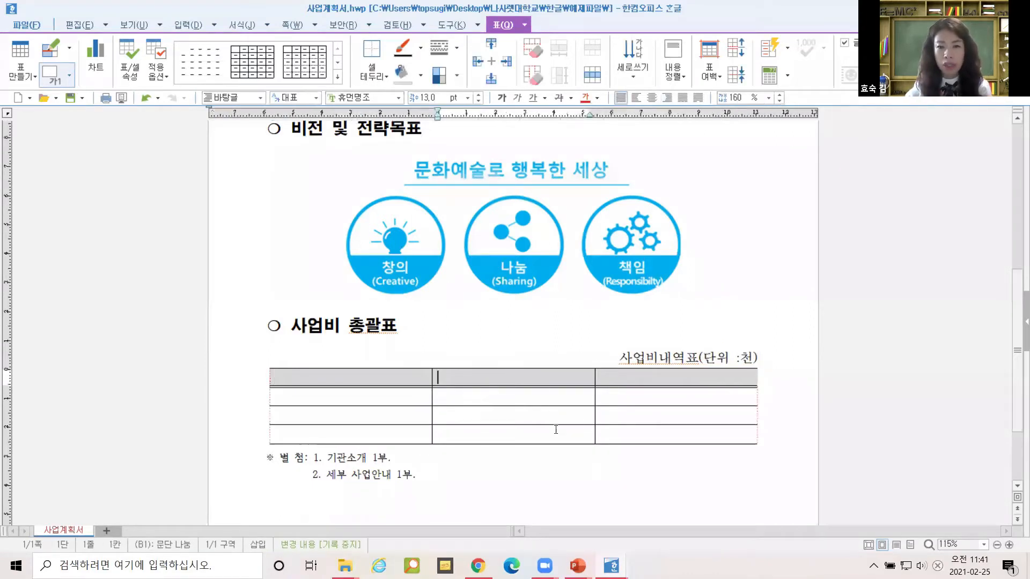
scroll(502, 397, "down", 1)
left_click(500, 388)
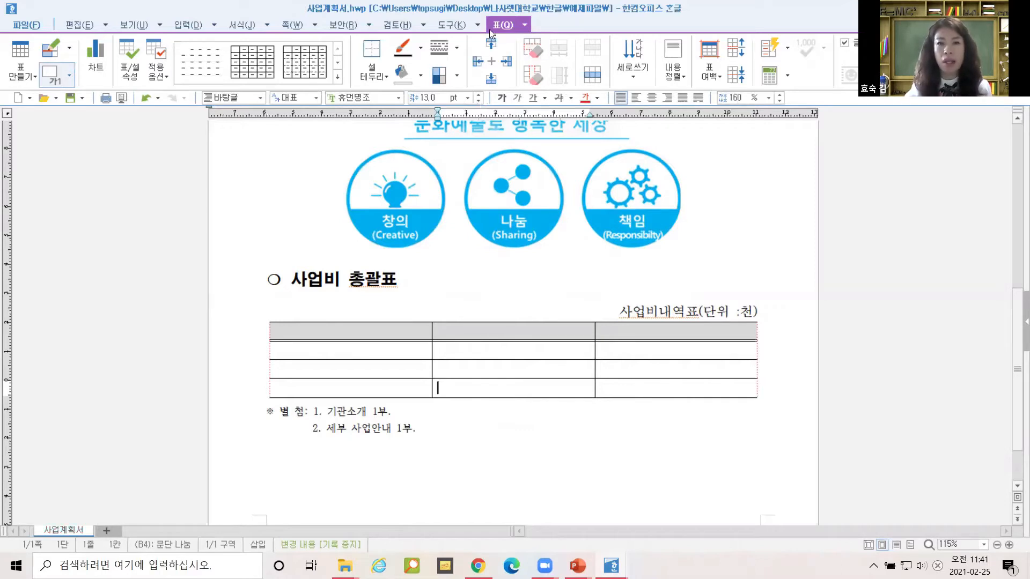
Add a bottom row to the budget table and start a new line after '2. 세부 사업안내 1부.'.
left_click(378, 385)
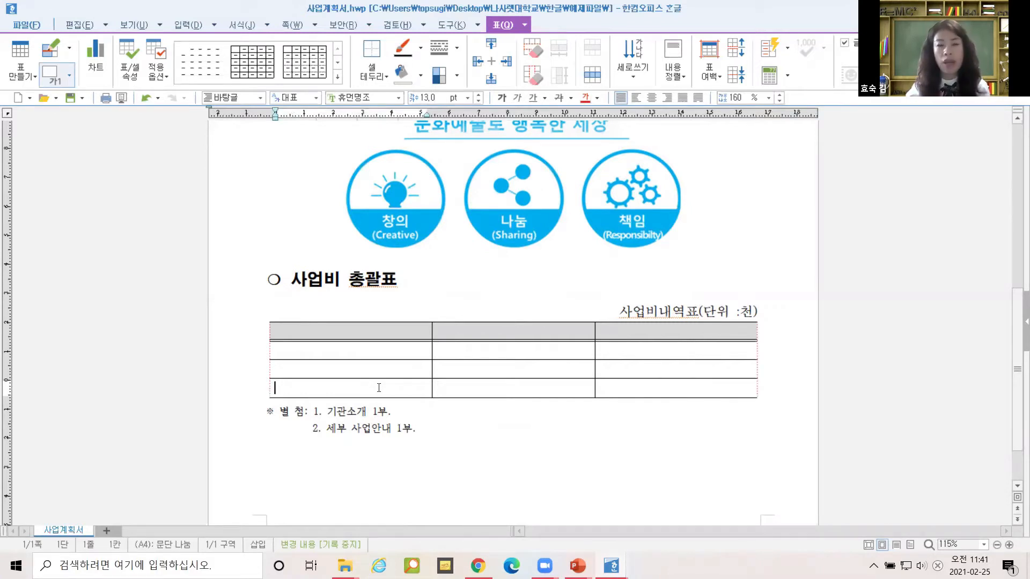
key("ctrl")
key("ctrl")
key("ctrl")
key("ctrl")
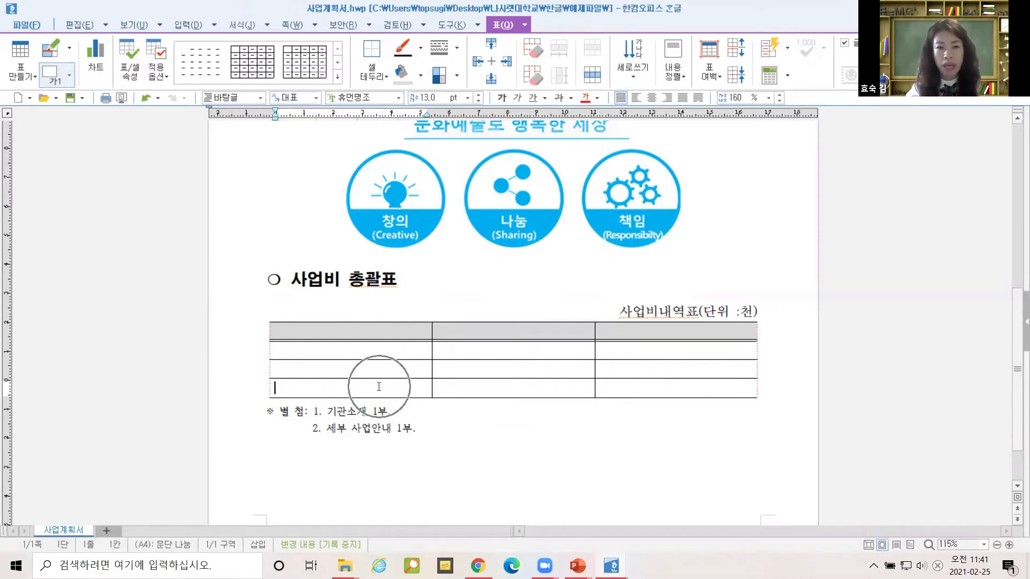
key("ctrl")
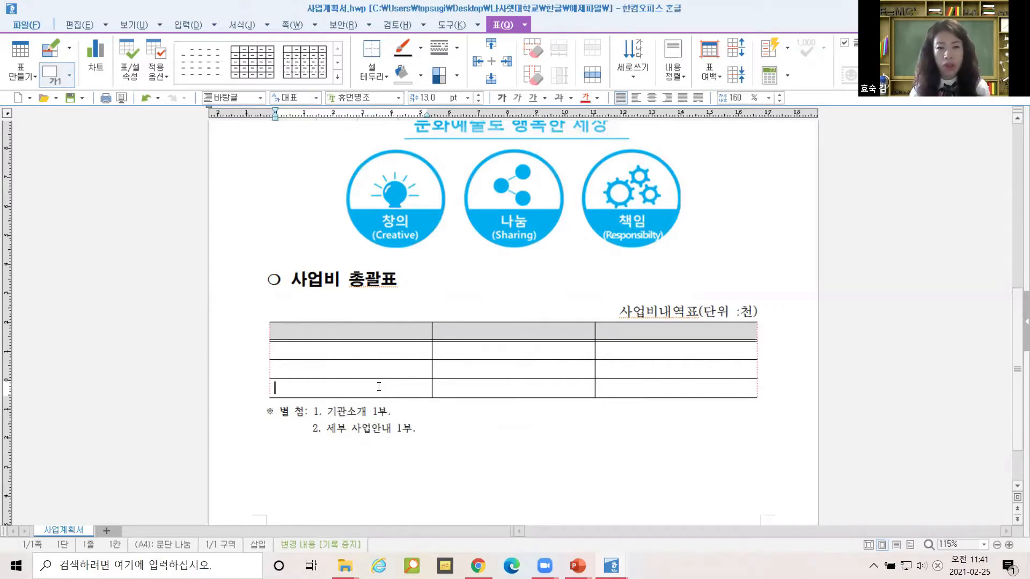
key("ctrl+Return")
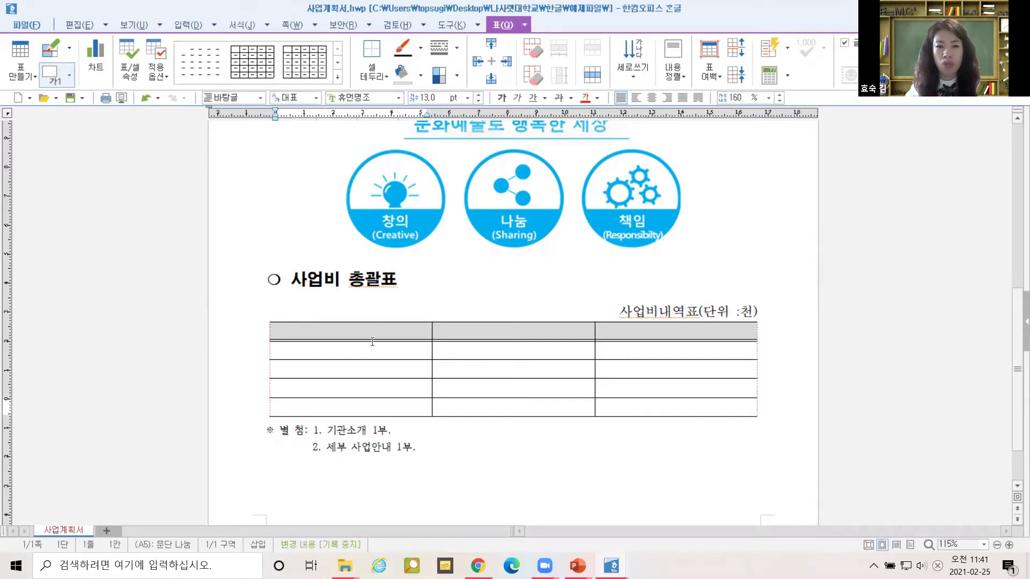
left_click(365, 370)
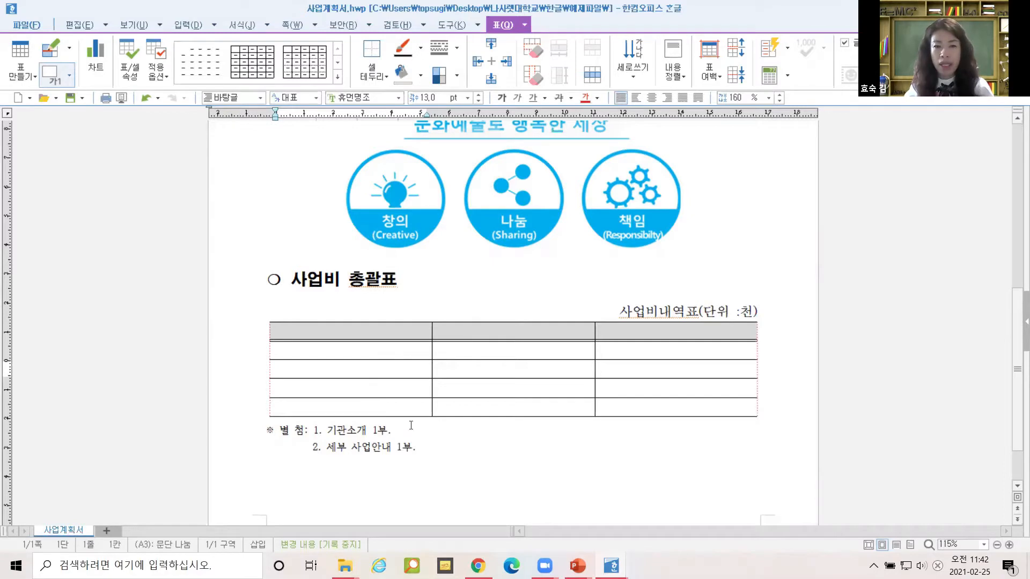
left_click(425, 451)
key("Return")
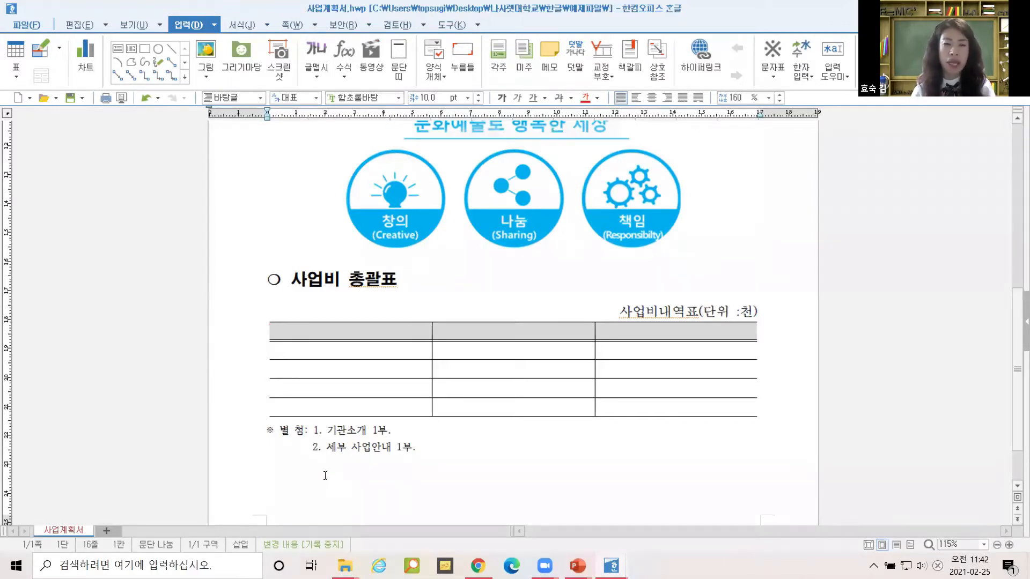
Expand the abbreviation 로고 into the hancom logo and right-align it.
type("로고")
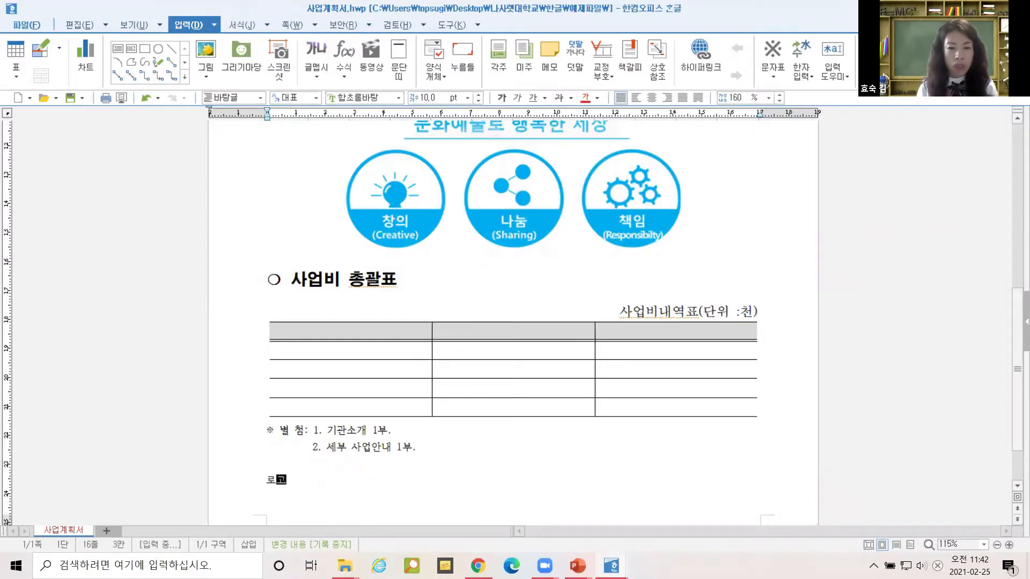
left_click(326, 476)
key("alt+i")
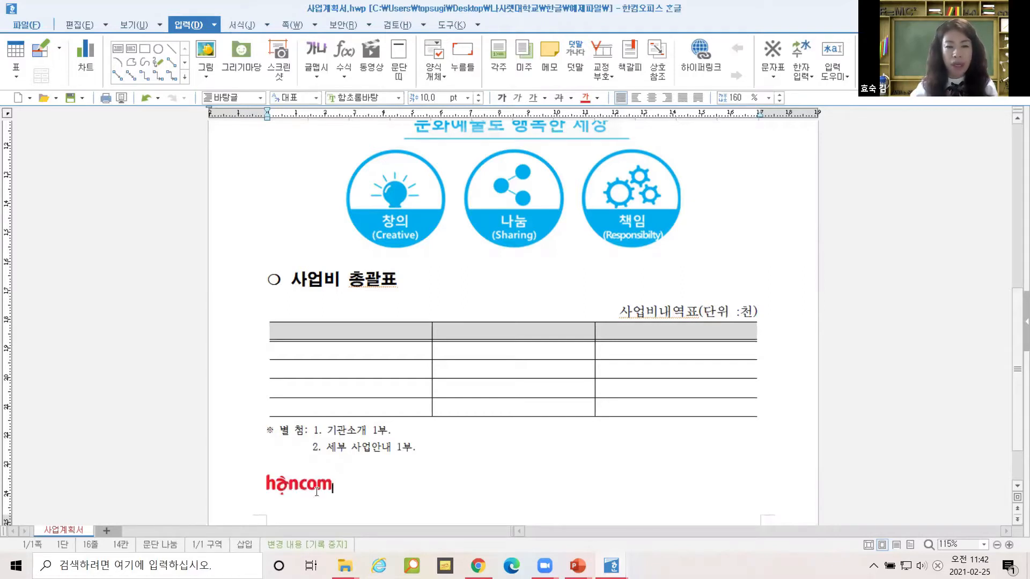
left_click(666, 97)
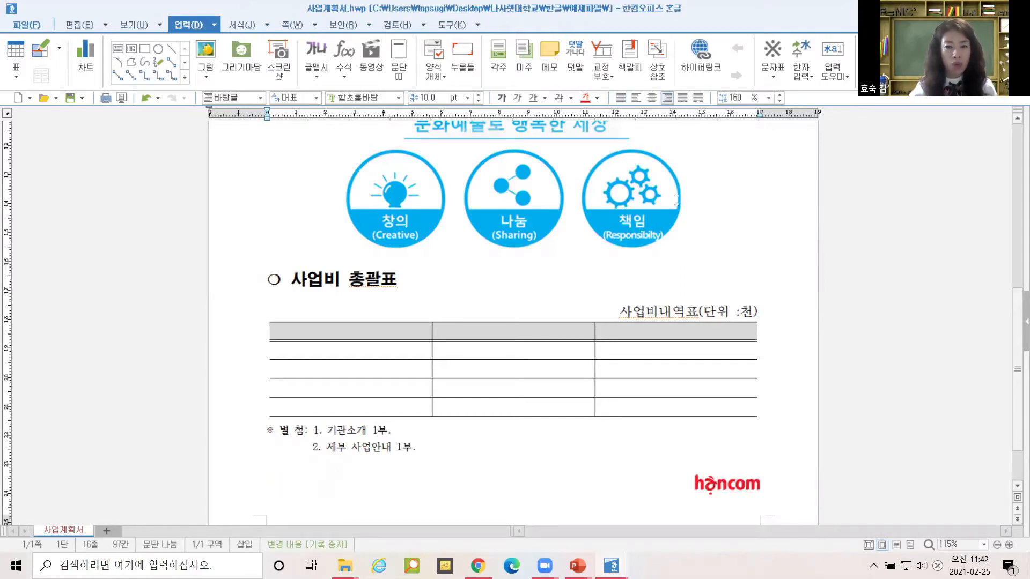
left_click(730, 486)
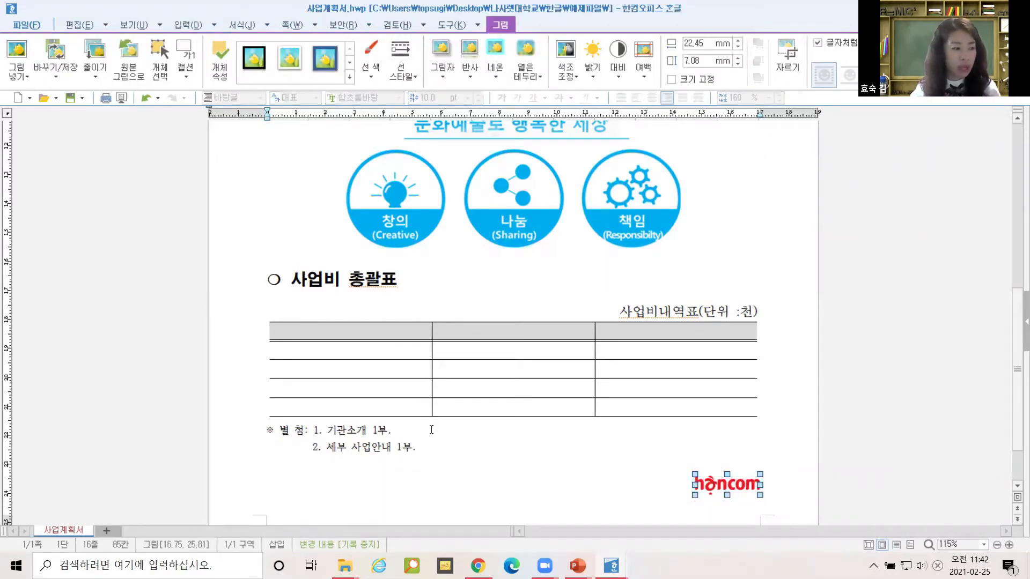
Select both 별첨 attachment lines.
left_click(374, 433)
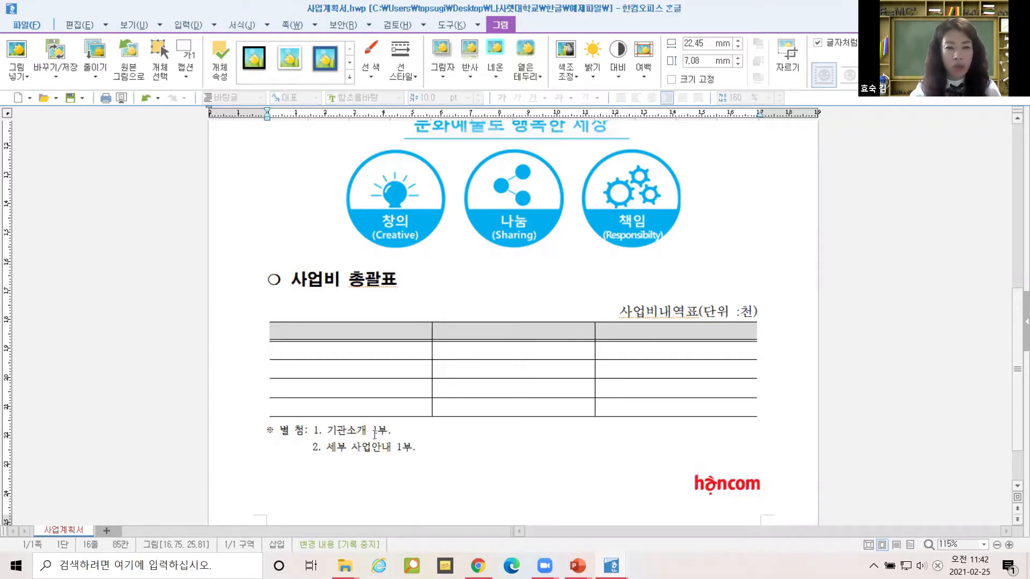
left_click_drag(435, 450, 250, 437)
left_click_drag(436, 461, 266, 429)
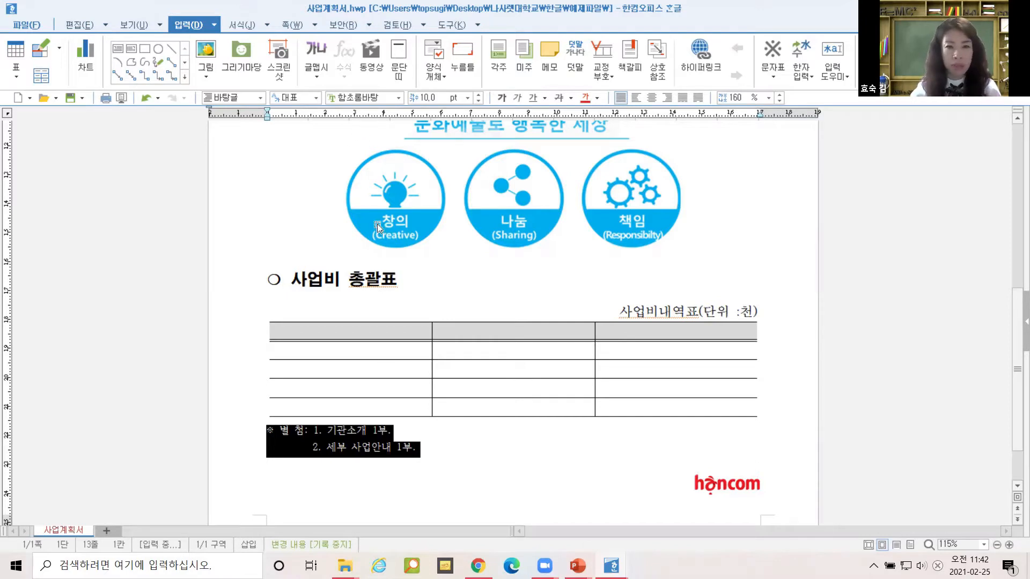
Set the selected attachment lines to 중고딕 at 13 pt.
left_click(374, 100)
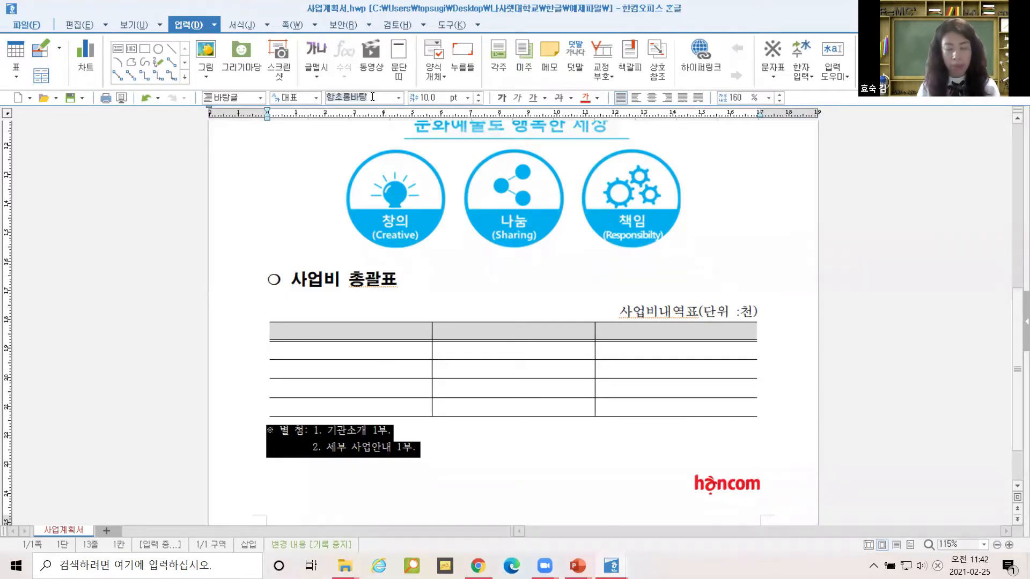
type("중고")
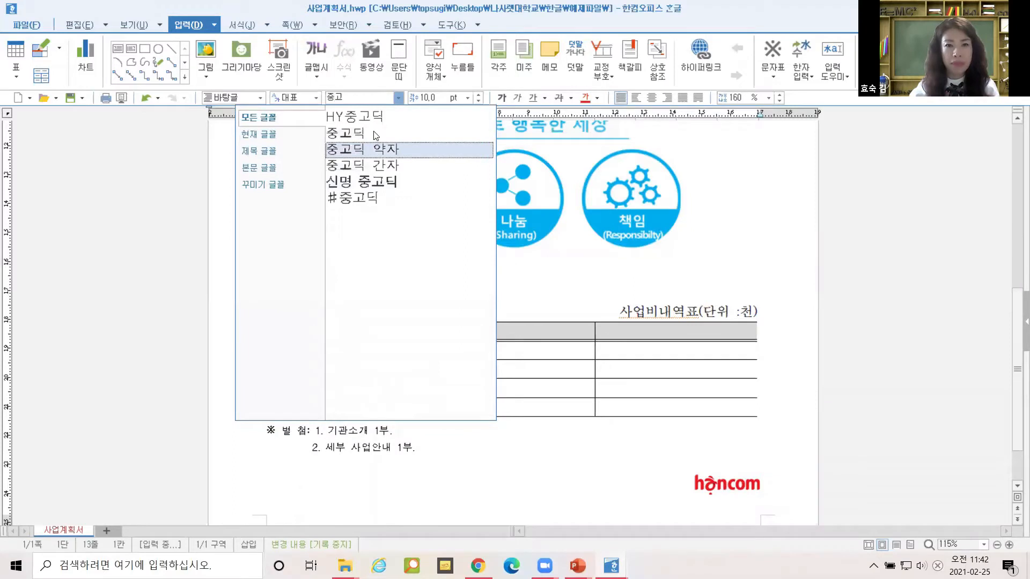
left_click(354, 132)
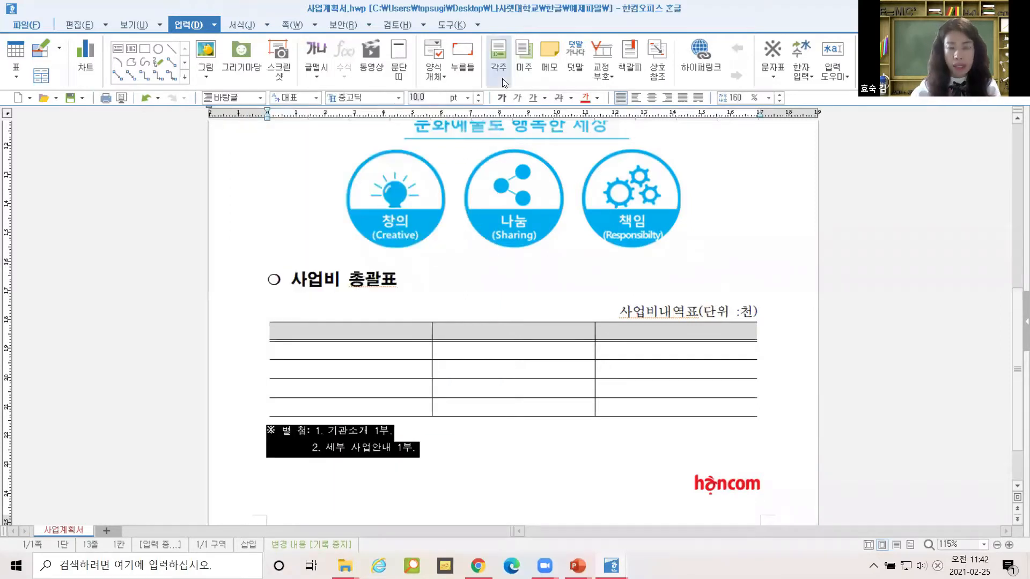
type("13")
key("Return")
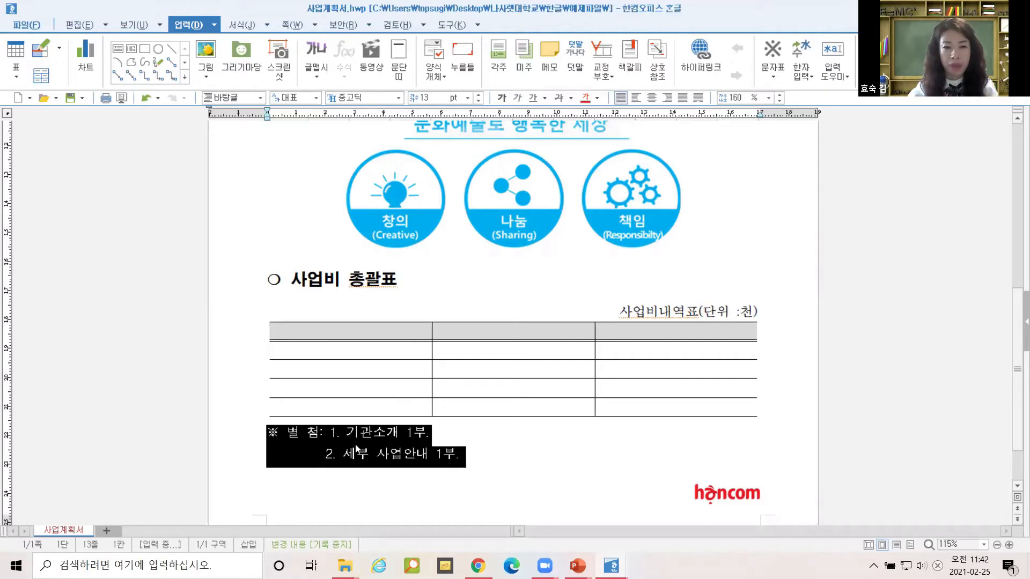
Delete three spaces before the second attachment line so it lines up under item 1.
left_click(323, 455)
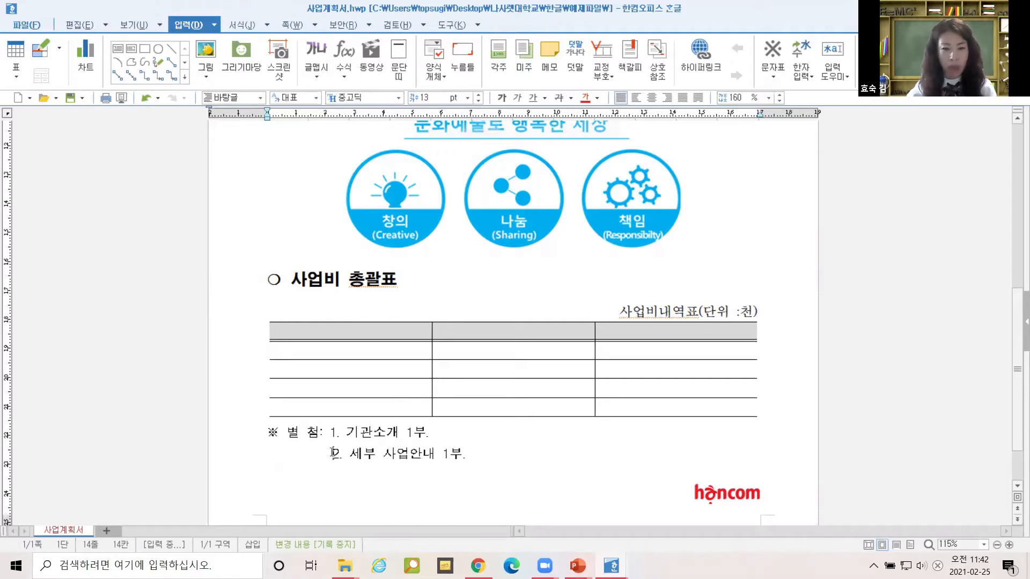
key("BackSpace")
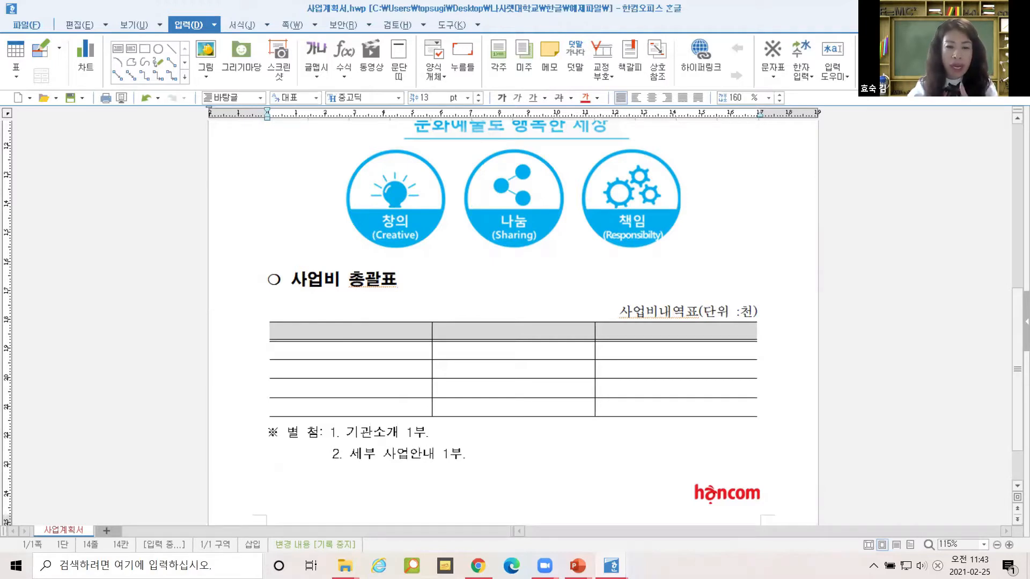
key("BackSpace")
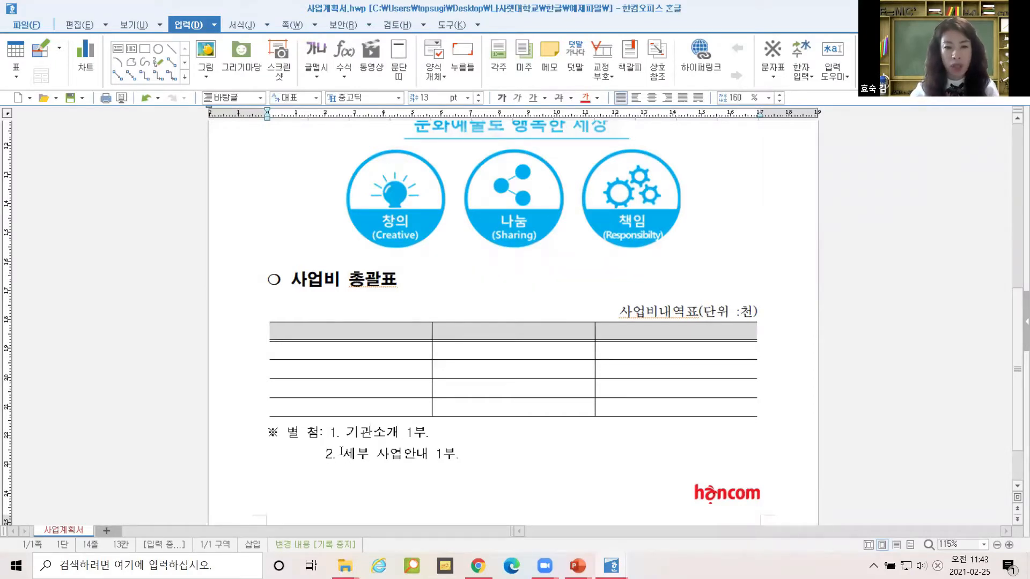
key("BackSpace")
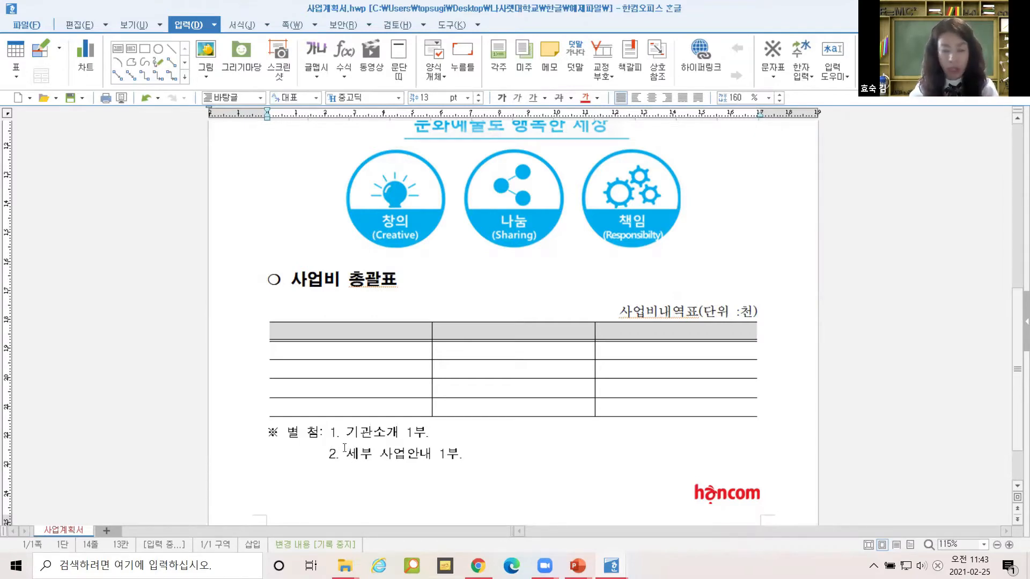
key("alt")
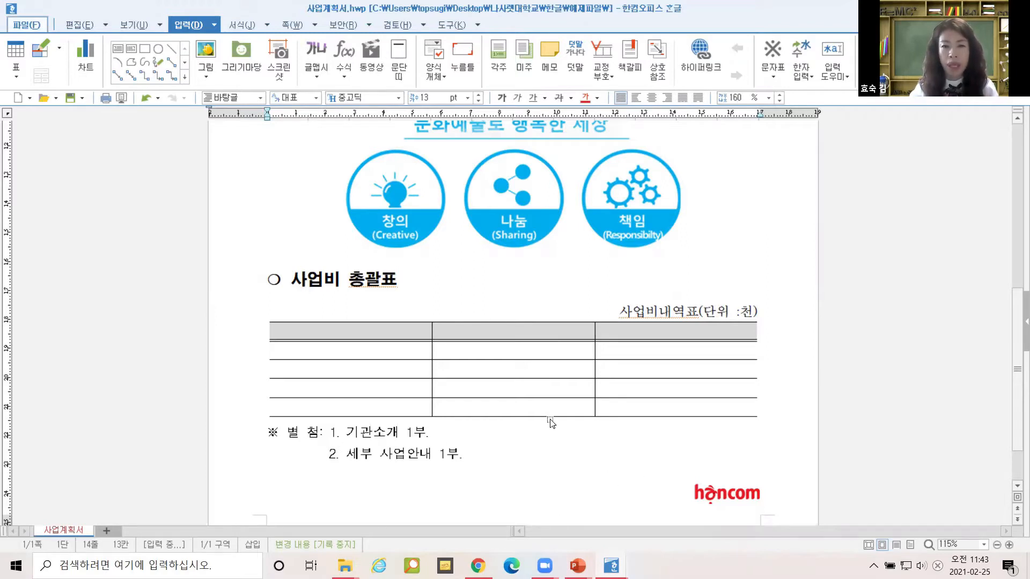
Scroll through 사업계획서.hwp to review the finished budget section.
left_click(576, 277)
scroll(578, 278, "down", 3)
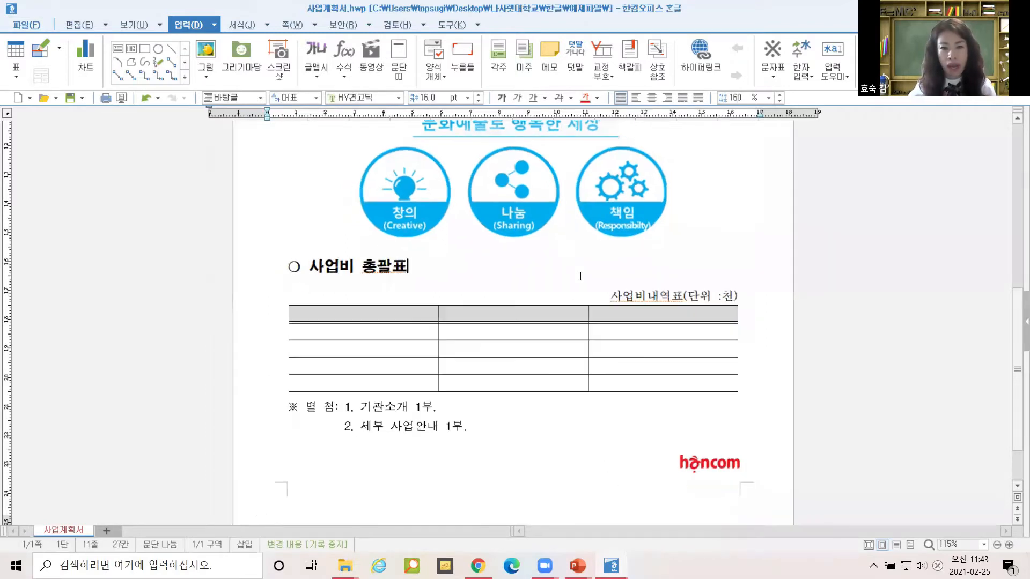
scroll(390, 339, "down", 2)
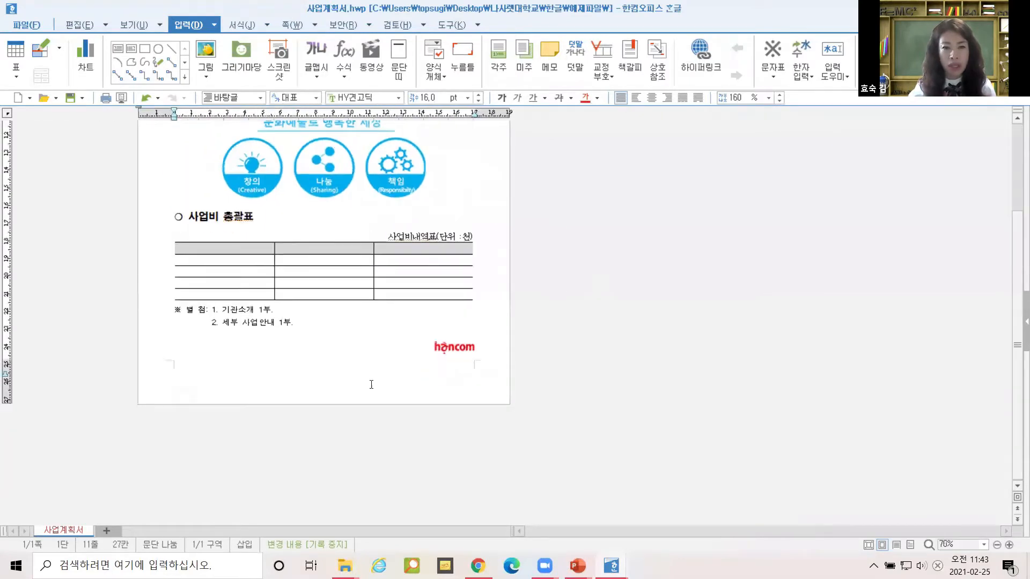
key("ctrl+1")
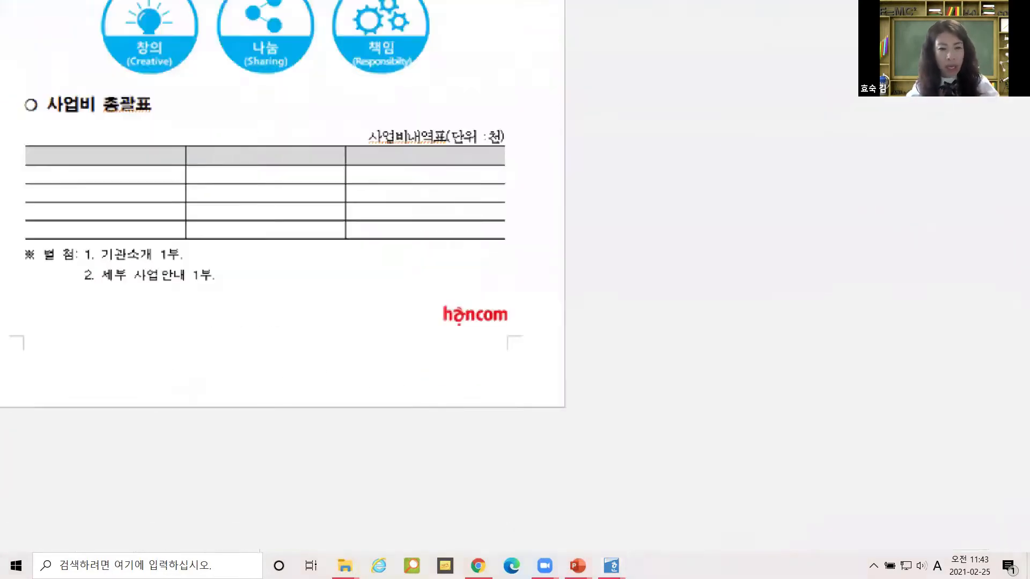
left_click(425, 391)
mouse_move(535, 309)
left_mouse_down()
mouse_move(319, 331)
mouse_move(3, 338)
left_mouse_up()
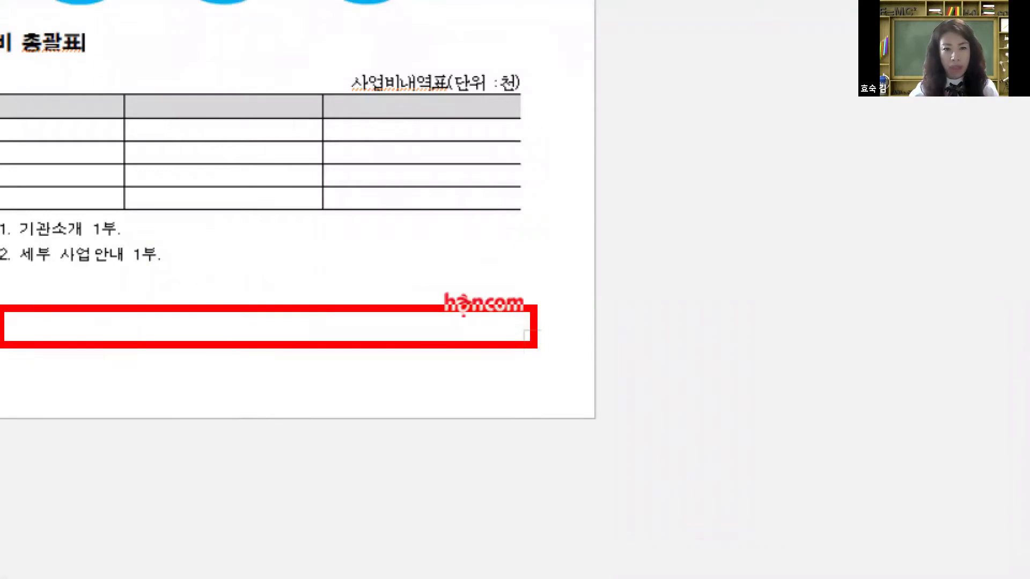
key("Escape")
scroll(333, 259, "up", 5)
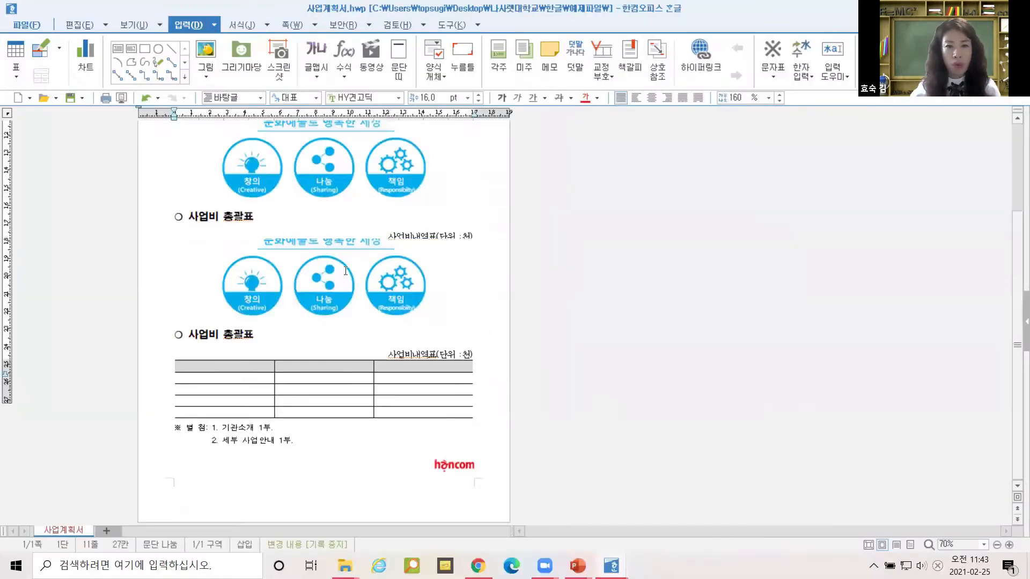
scroll(343, 268, "down", 2)
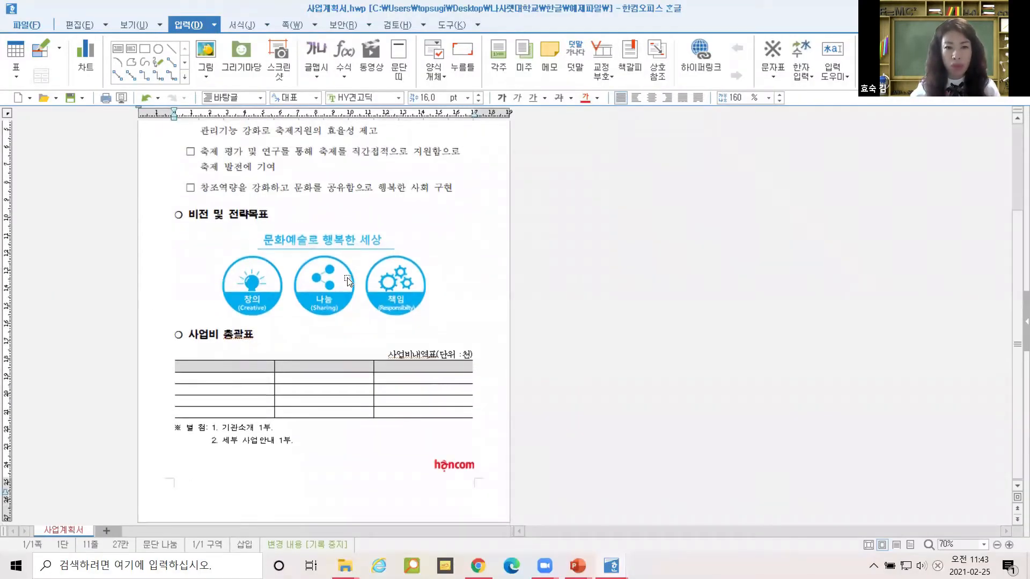
scroll(345, 271, "up", 3)
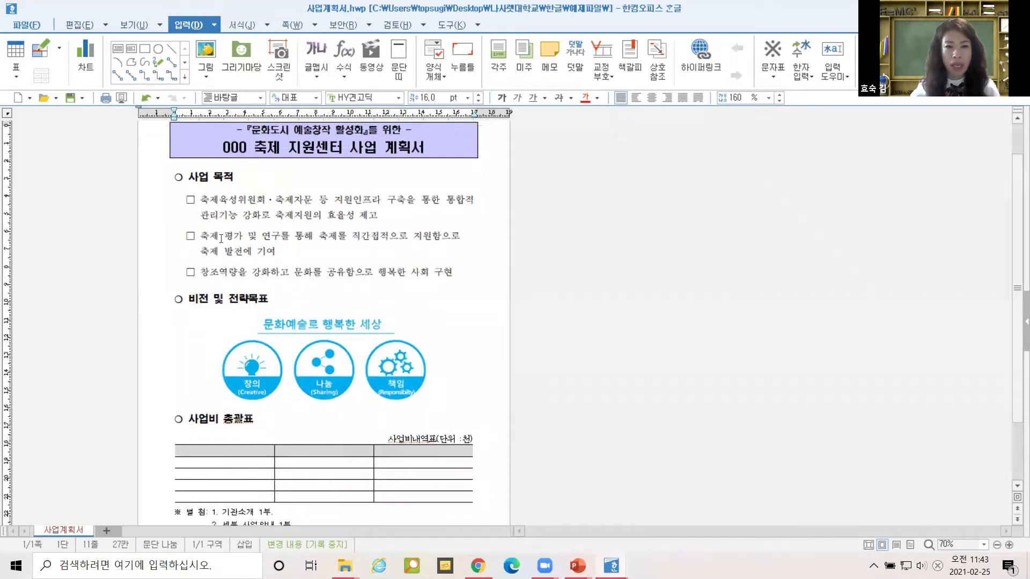
Select the body from 사업 목적 to the hancom logo, then bring 1. 요약.hwp forward.
left_click_drag(189, 176, 388, 464)
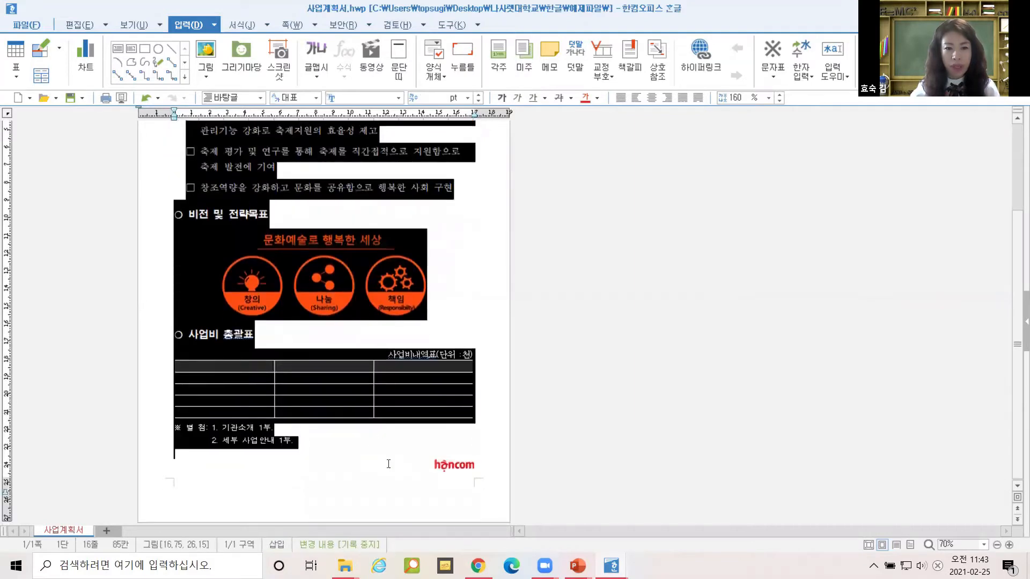
left_click_drag(503, 482, 457, 463)
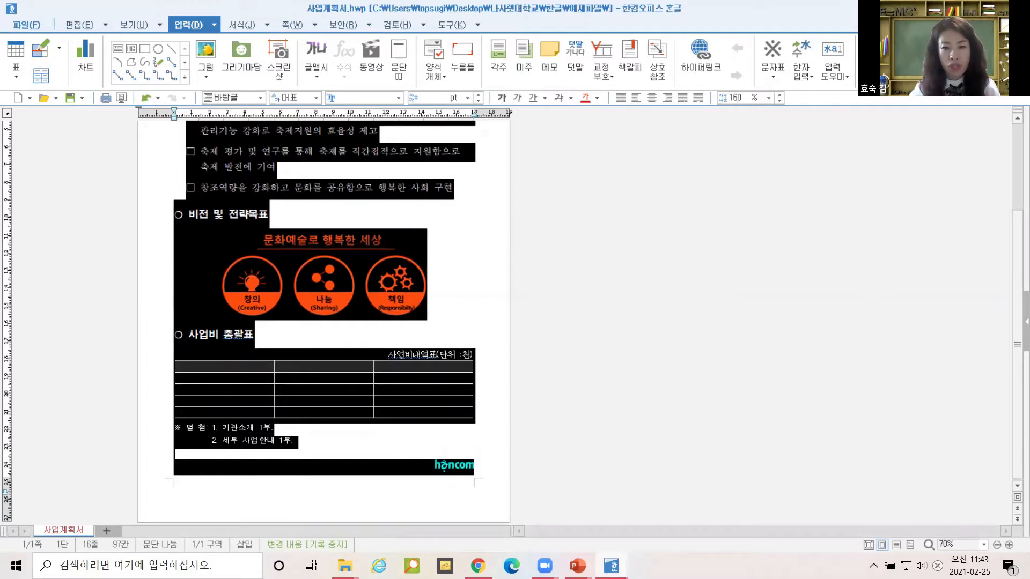
mouse_move(611, 566)
left_click(344, 504)
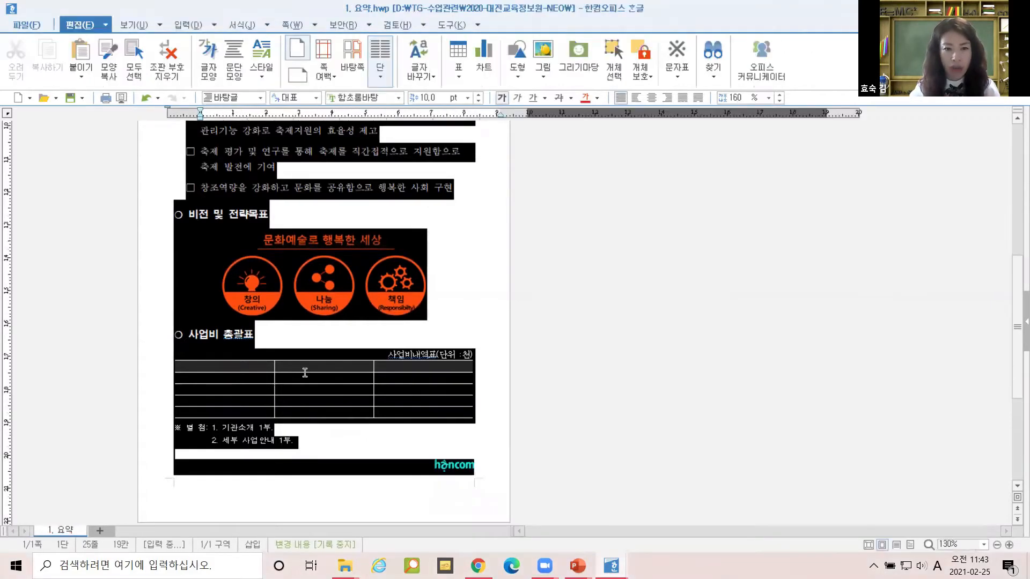
Highlight the Alt+Shift+N/W letter-spacing and Alt+Shift+A line-spacing shortcut notes in 1. 요약.hwp.
mouse_move(390, 358)
left_mouse_down()
mouse_move(201, 365)
mouse_move(191, 349)
left_mouse_up()
left_click_drag(378, 321, 200, 305)
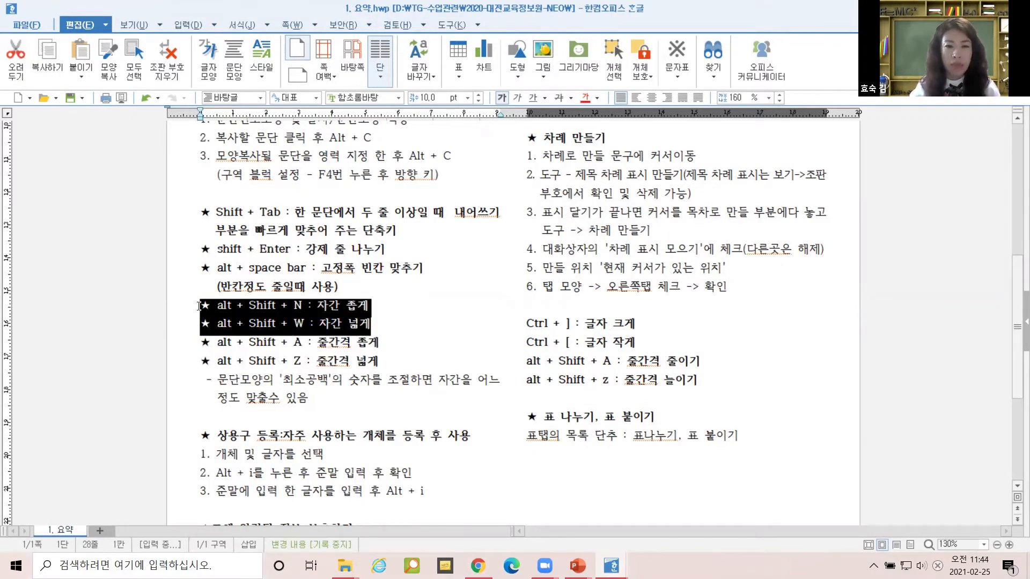
left_click_drag(208, 342, 408, 363)
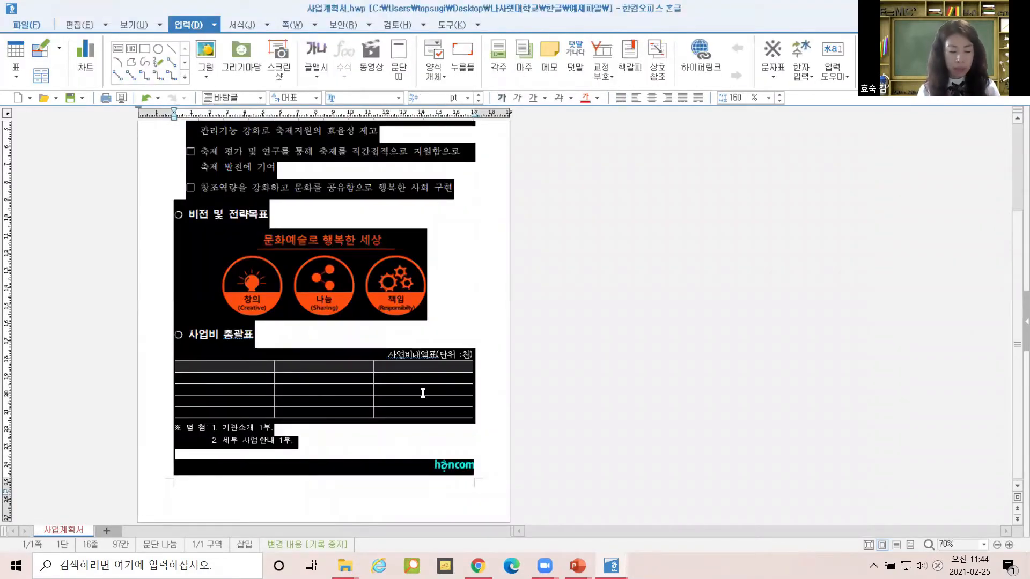
Test the Alt+Shift+A/Z line-spacing shortcuts, leaving the body spacing reduced to fit one page.
key("alt+shift+a")
key("alt+shift+a")
key("alt+shift+a")
key("alt+shift+a")
key("alt+shift+a")
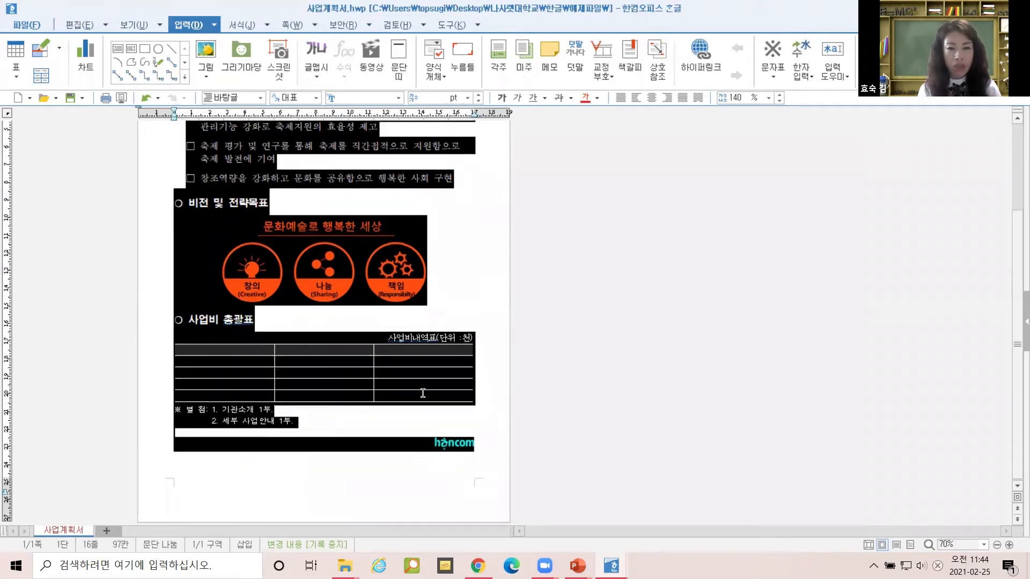
key("alt+shift+z")
key("alt+shift+z")
key("alt+shift+z")
key("alt+shift+z")
key("alt+shift+z")
key("alt+shift+z")
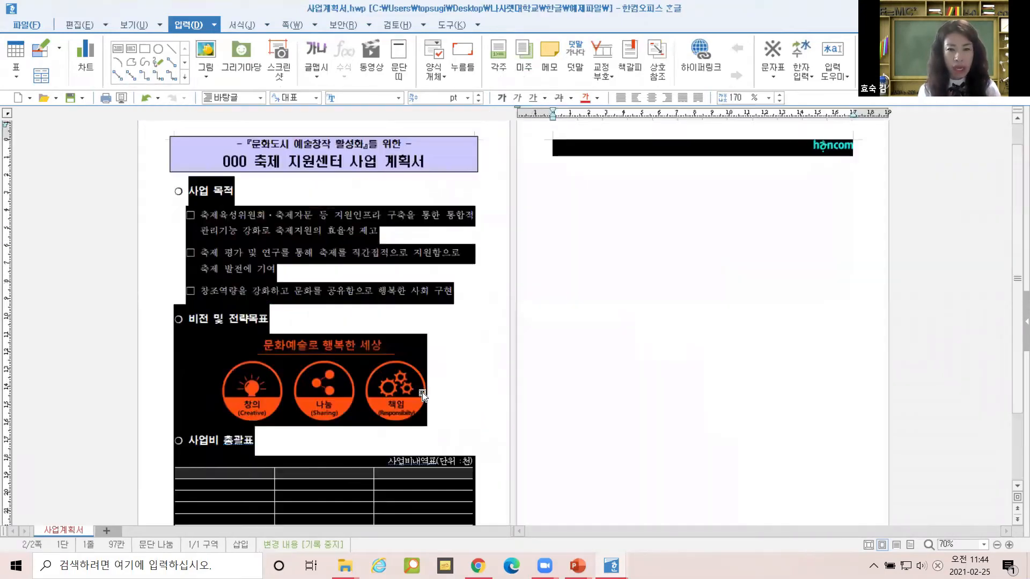
key("alt+shift+a")
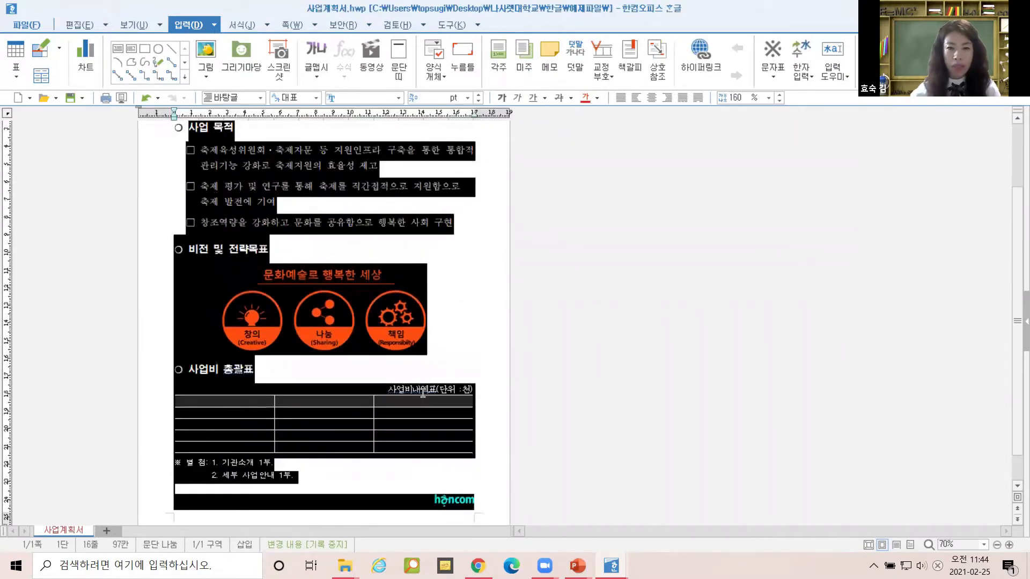
left_click(409, 408)
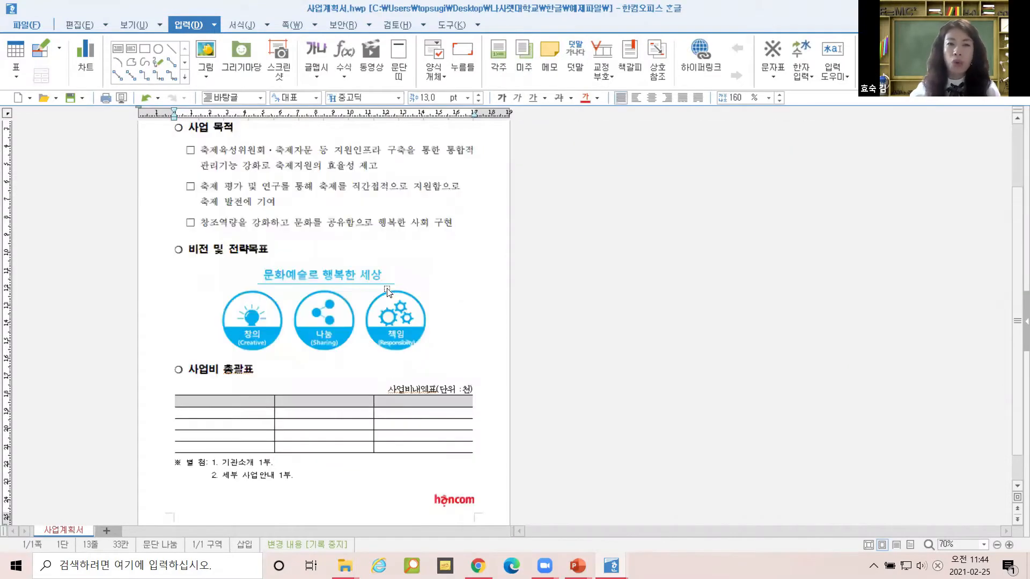
left_click(305, 202)
left_click(297, 187)
Delete the hancom logo picture below the 별첨 attachment list.
scroll(468, 462, "down", 2)
left_click(464, 463)
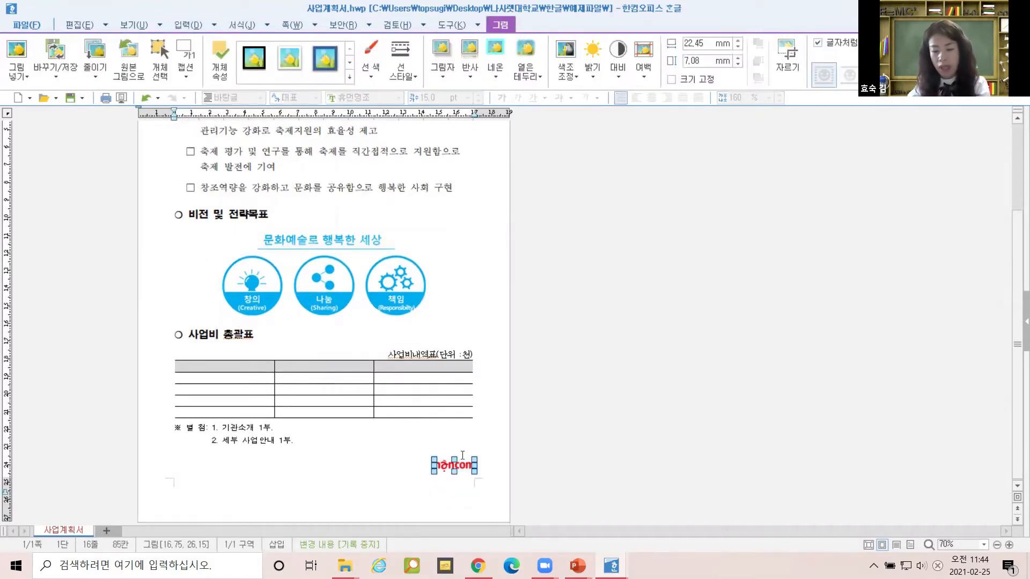
key("Delete")
Remove the empty lines below the attachment lines and reselect the body text.
left_click_drag(304, 445, 244, 435)
left_click(257, 473)
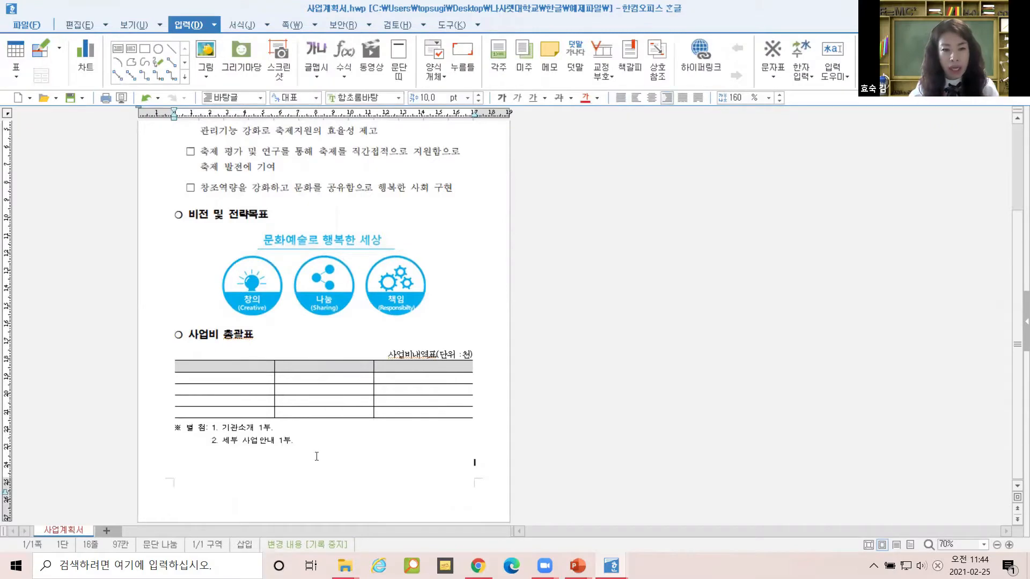
left_click_drag(347, 447, 367, 497)
key("Delete")
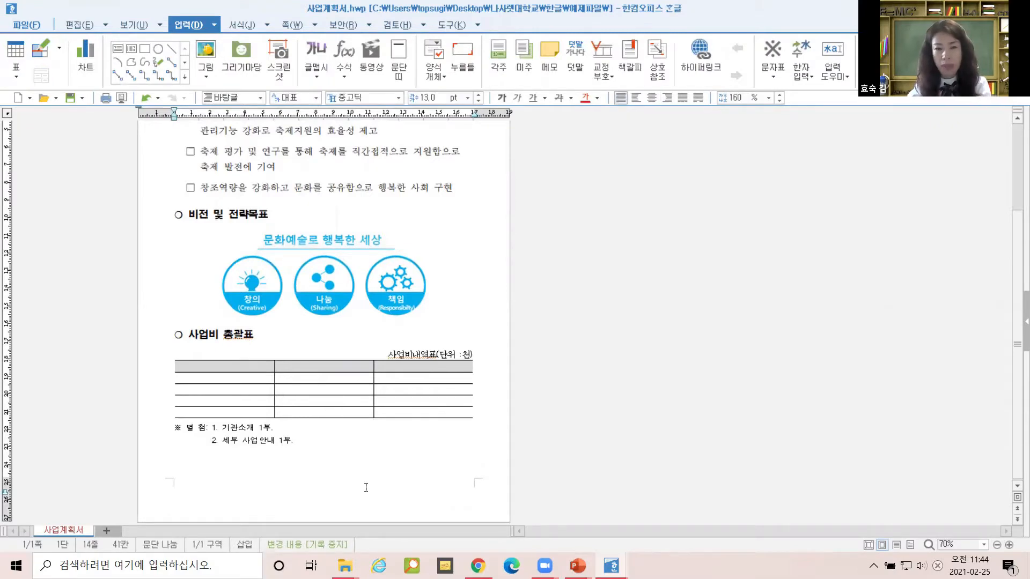
left_click_drag(317, 443, 169, 228)
scroll(266, 313, "down", 2)
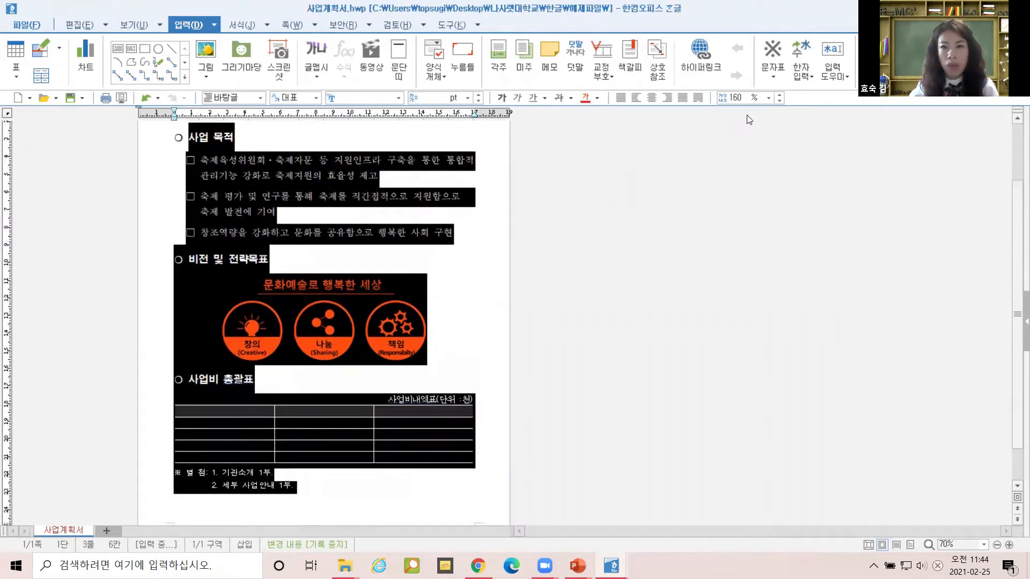
Select the business plan's body text and set its line spacing to 190% in the toolbar box.
left_click(728, 97)
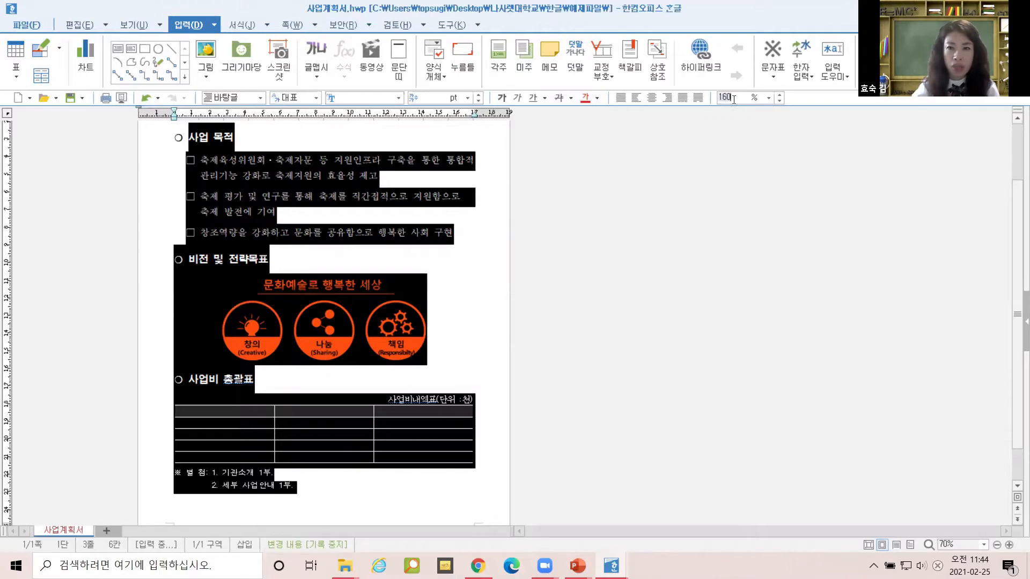
left_click(430, 394)
left_click_drag(300, 499, 145, 129)
scroll(145, 128, "up", 3)
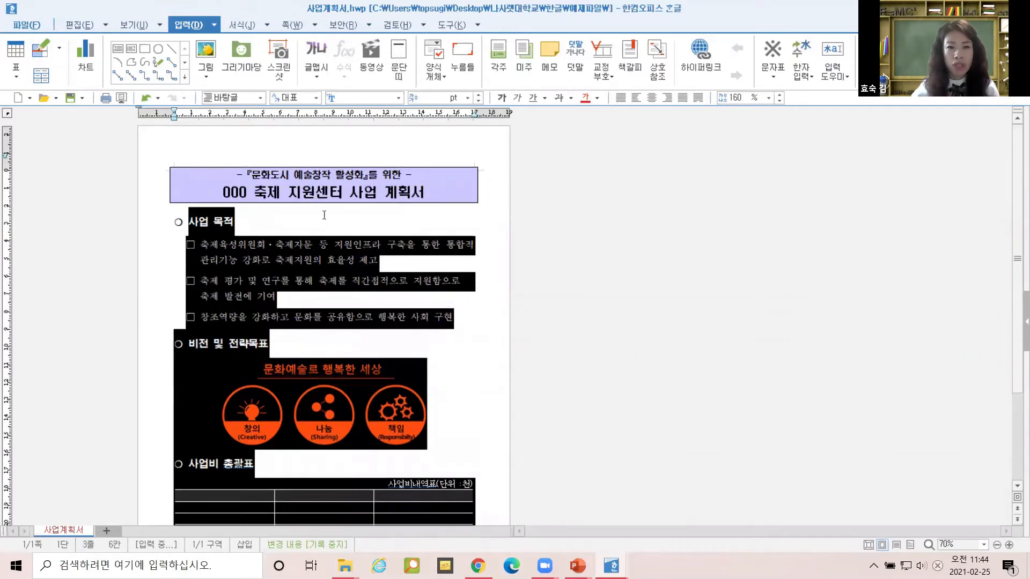
scroll(324, 215, "down", 1)
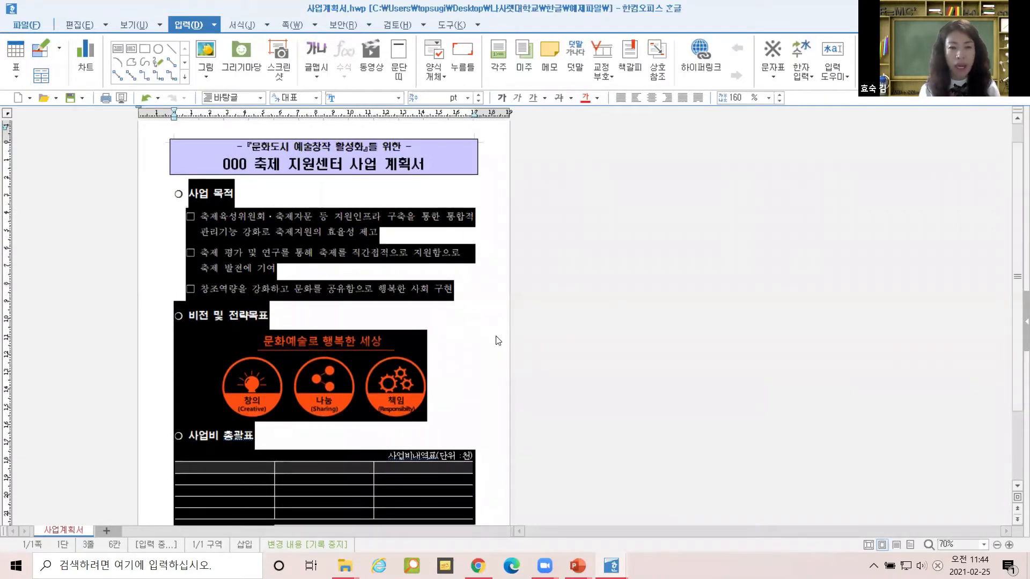
scroll(498, 341, "down", 3)
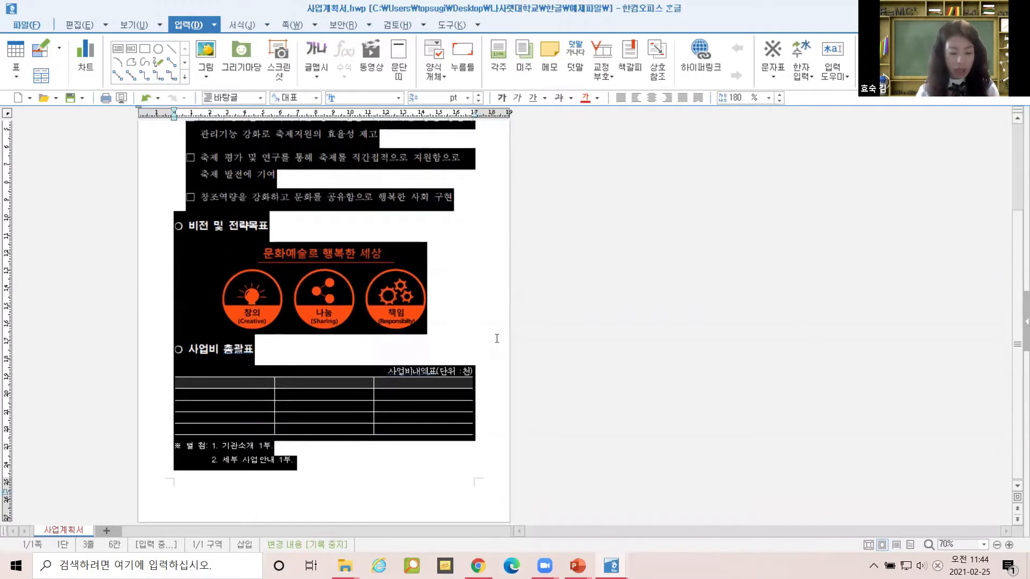
scroll(497, 339, "up", 2)
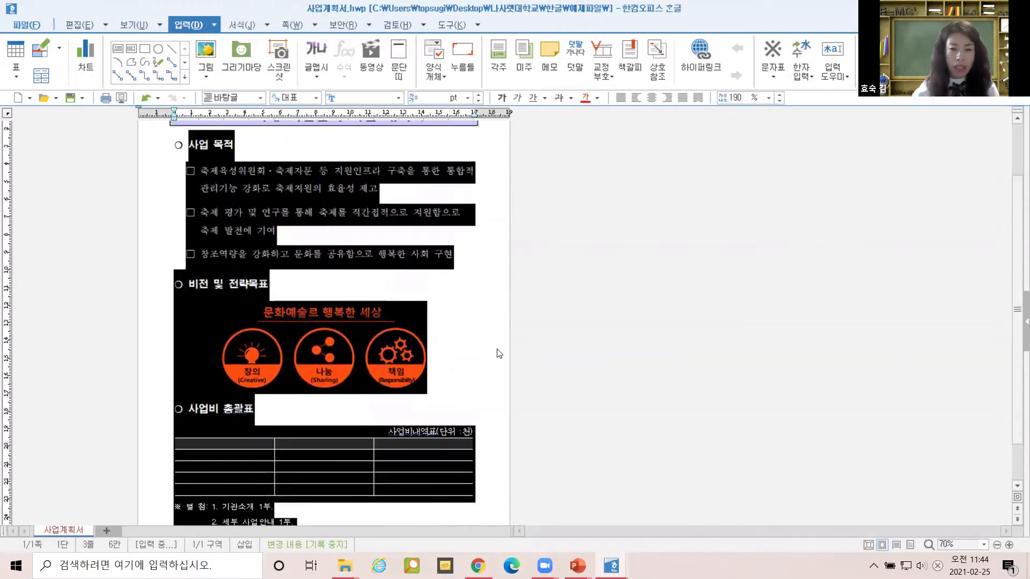
scroll(499, 344, "down", 2)
left_click(294, 477)
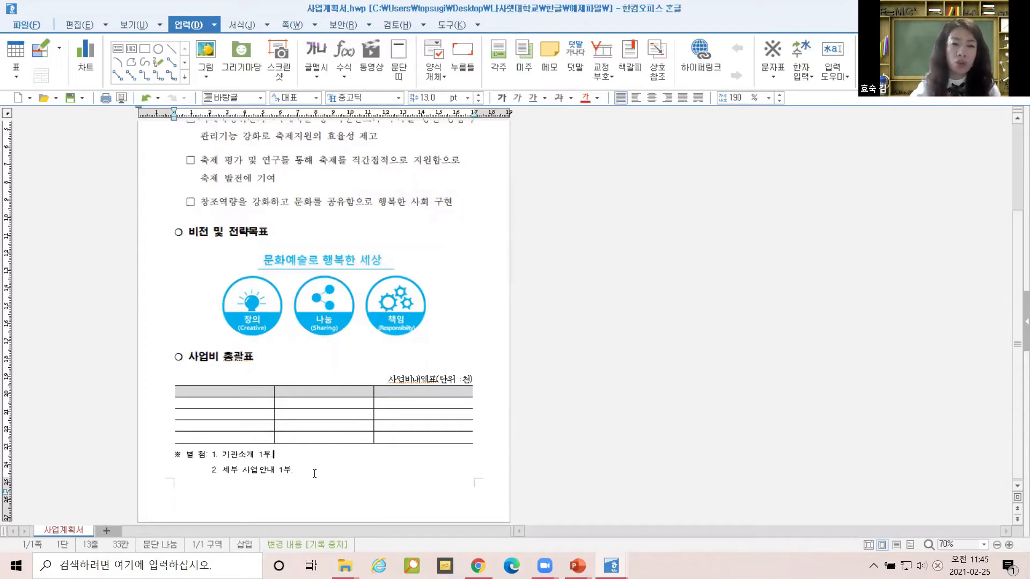
left_click_drag(313, 473, 271, 202)
left_click(469, 179)
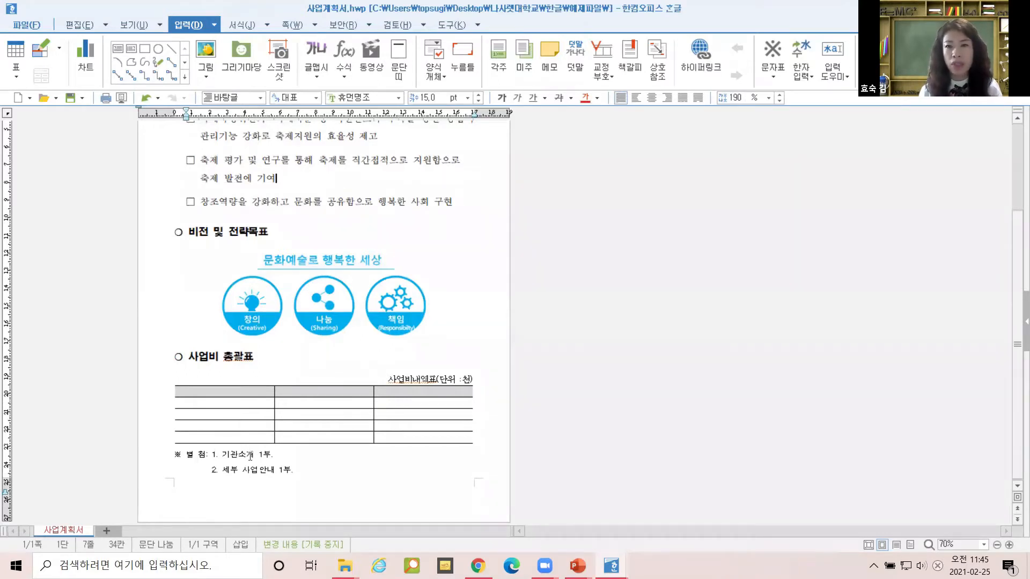
left_click(733, 100)
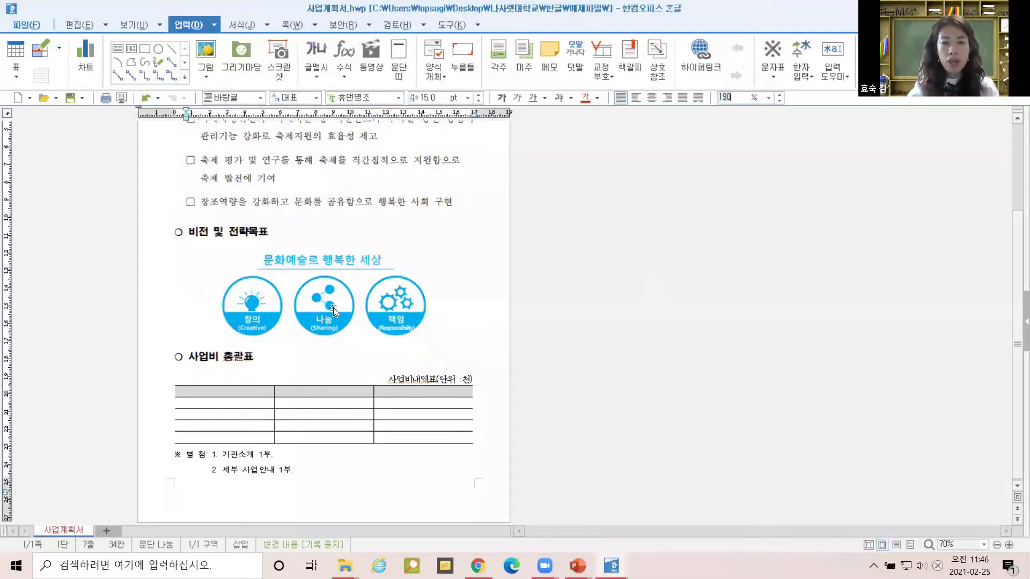
Select the business plan's title text to check its font.
left_click(326, 201)
scroll(382, 224, "up", 3)
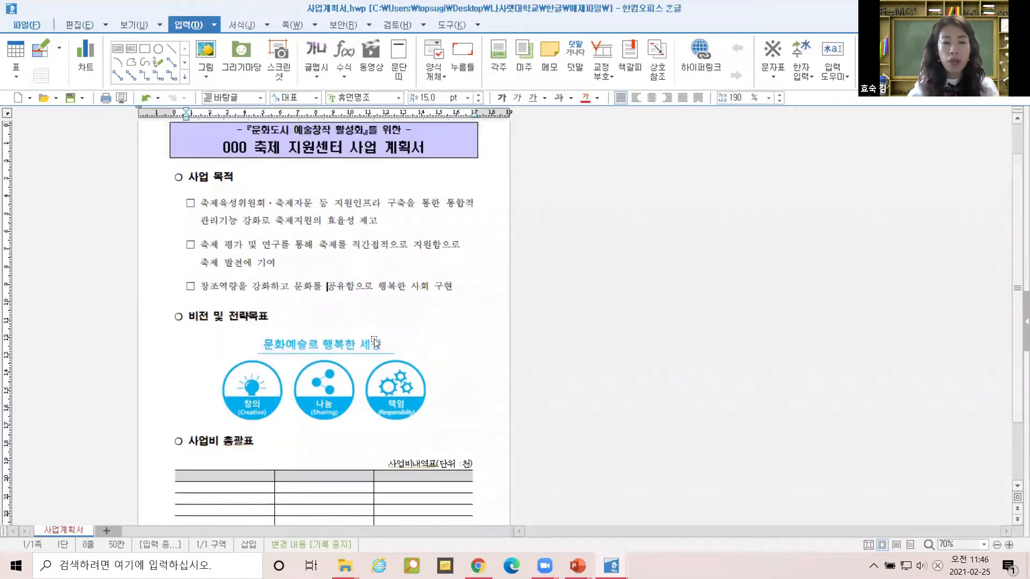
left_click_drag(271, 131, 412, 160)
Switch to the 상용구.hwp document and close its window.
scroll(412, 262, "down", 2)
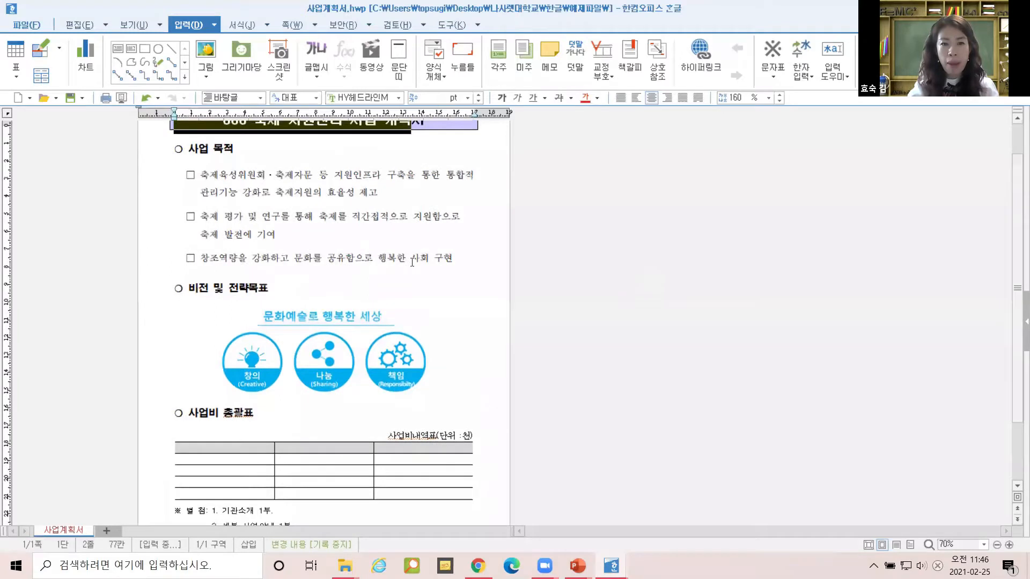
scroll(312, 370, "down", 1)
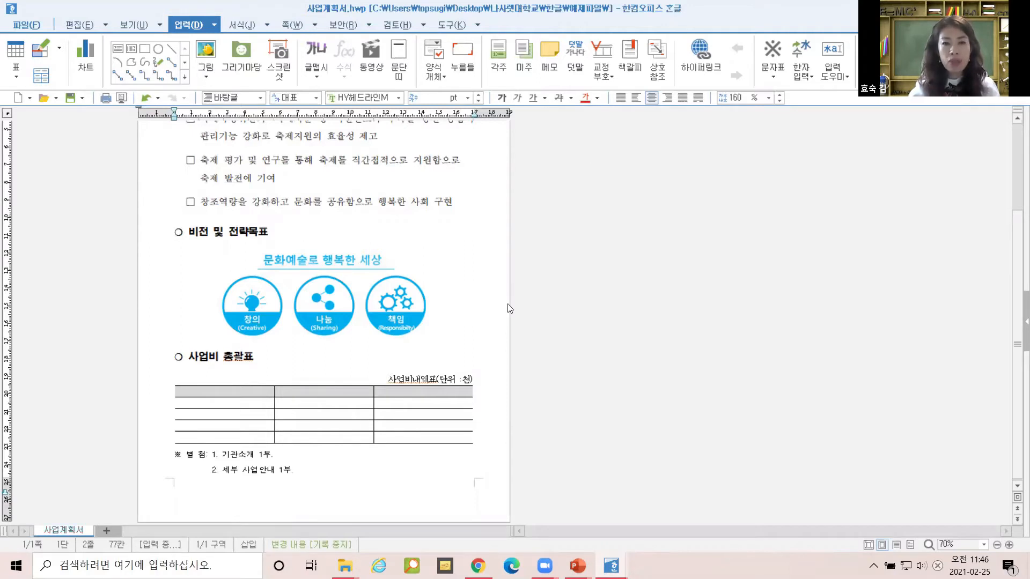
key("alt+Tab")
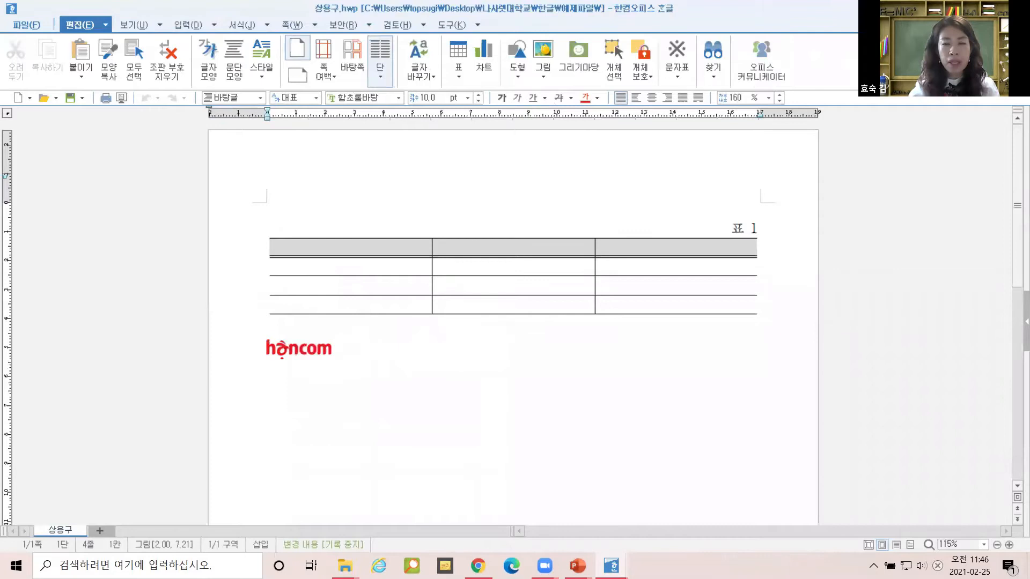
key("alt+F4")
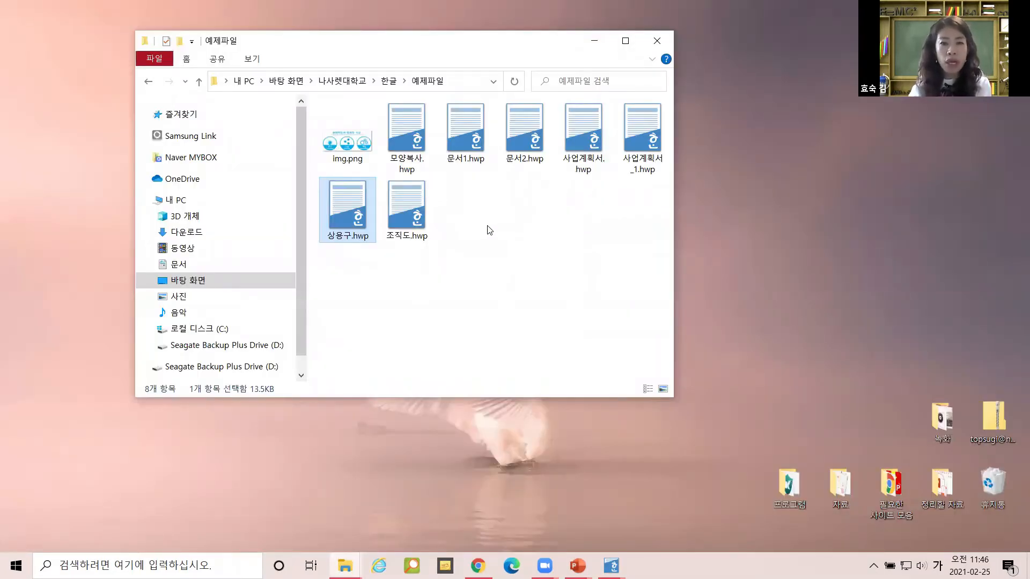
Launch 조직도.hwp in Hangul from the 예제파일 folder.
double_click(409, 206)
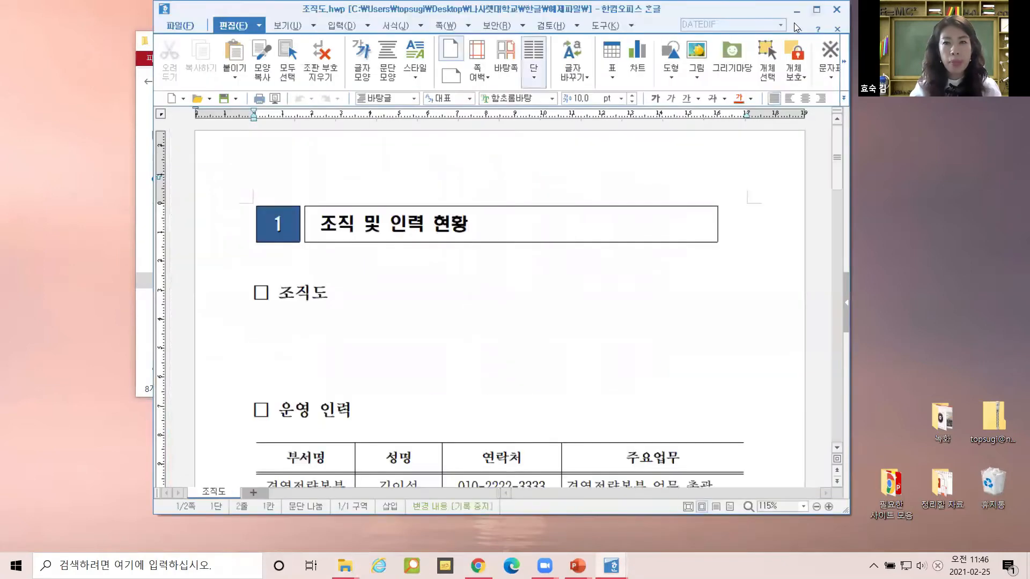
Dismiss the version warning and maximize the 조직도 document window.
left_click(496, 288)
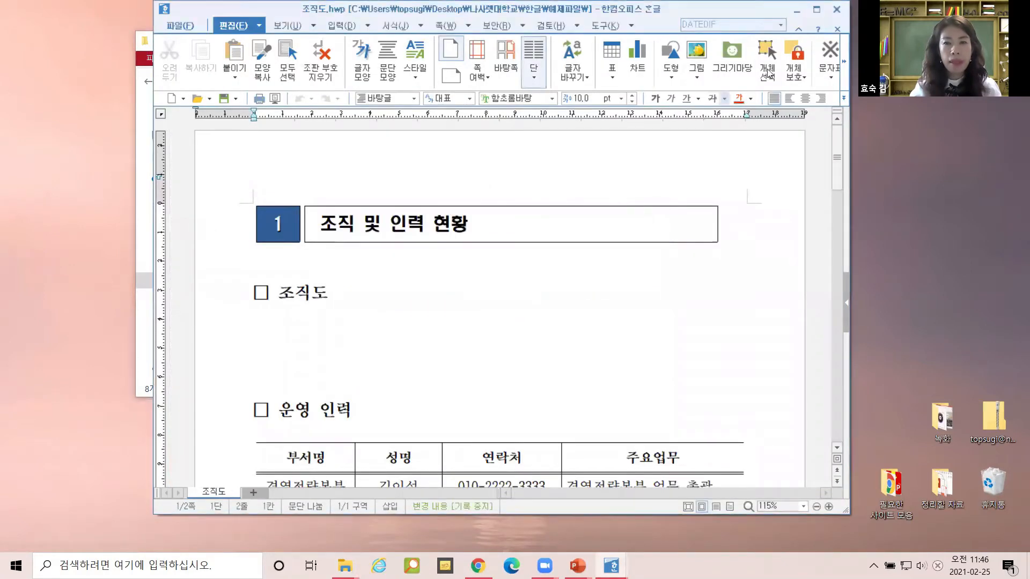
left_click(817, 9)
scroll(523, 342, "down", 3)
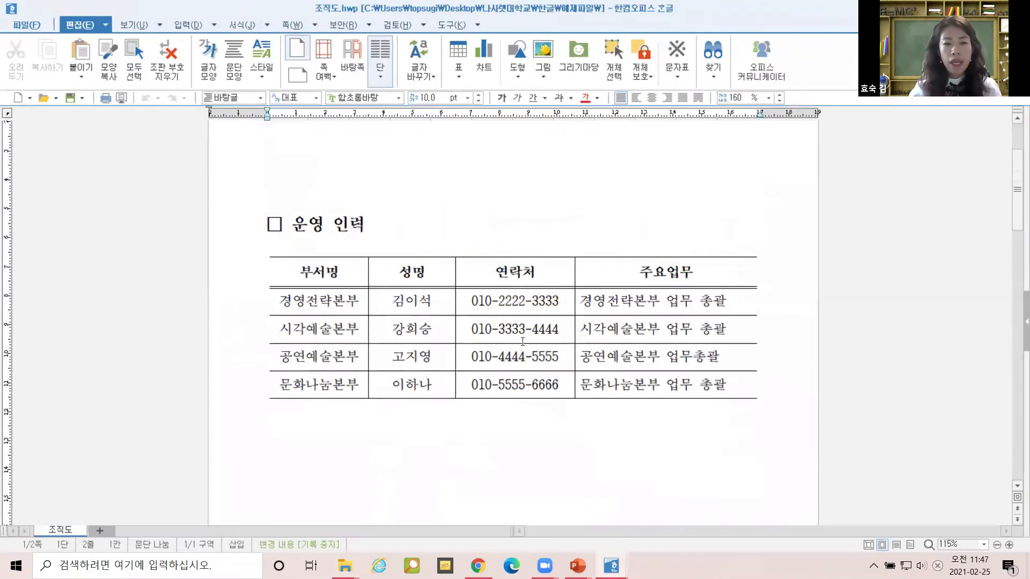
scroll(482, 289, "up", 3)
scroll(495, 287, "down", 3)
left_click(497, 182)
scroll(525, 252, "up", 2)
scroll(518, 297, "down", 2)
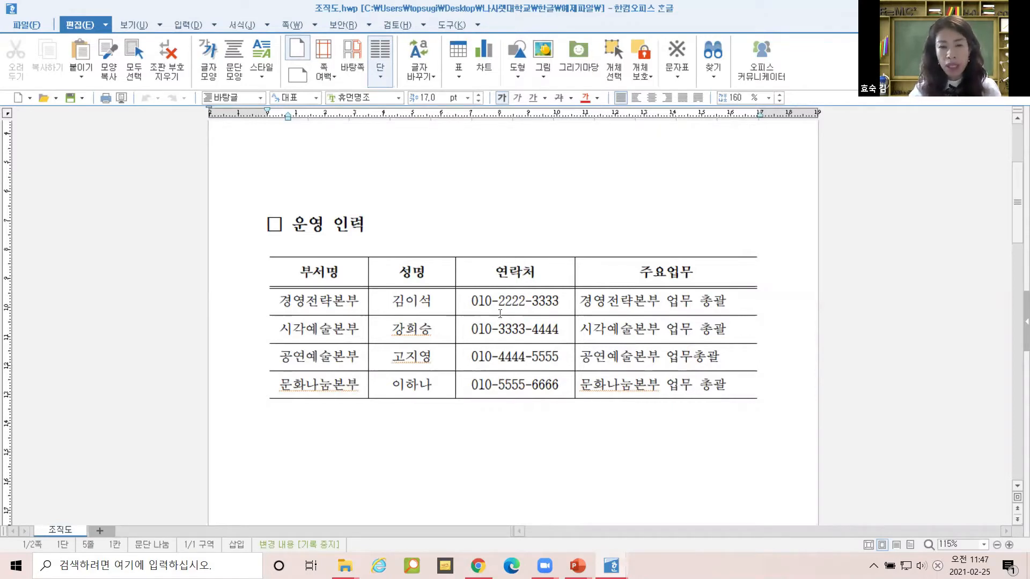
Select the four 연락처 cells and bring up the 보안 security tools.
left_click_drag(499, 306, 524, 402)
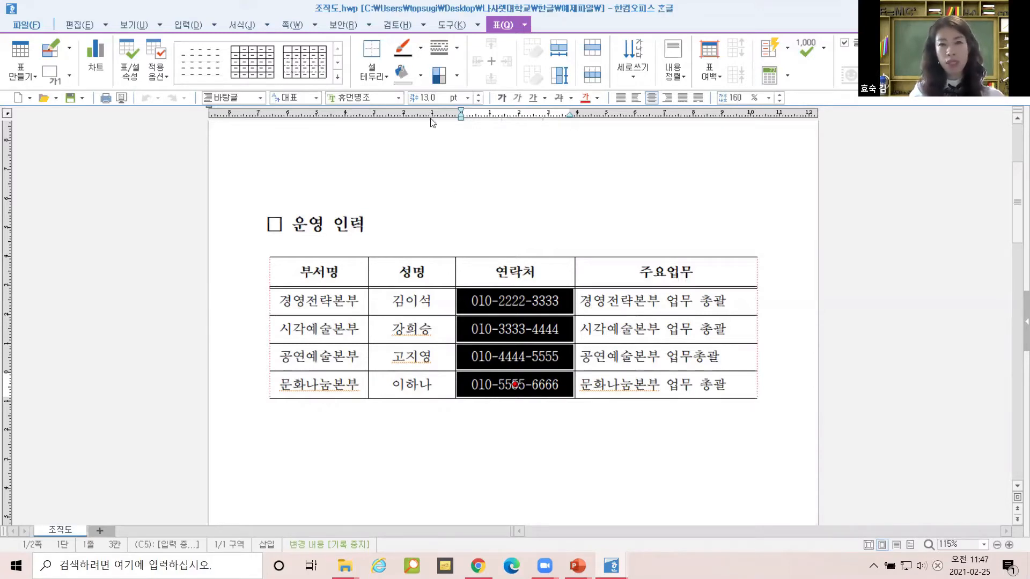
left_click(451, 27)
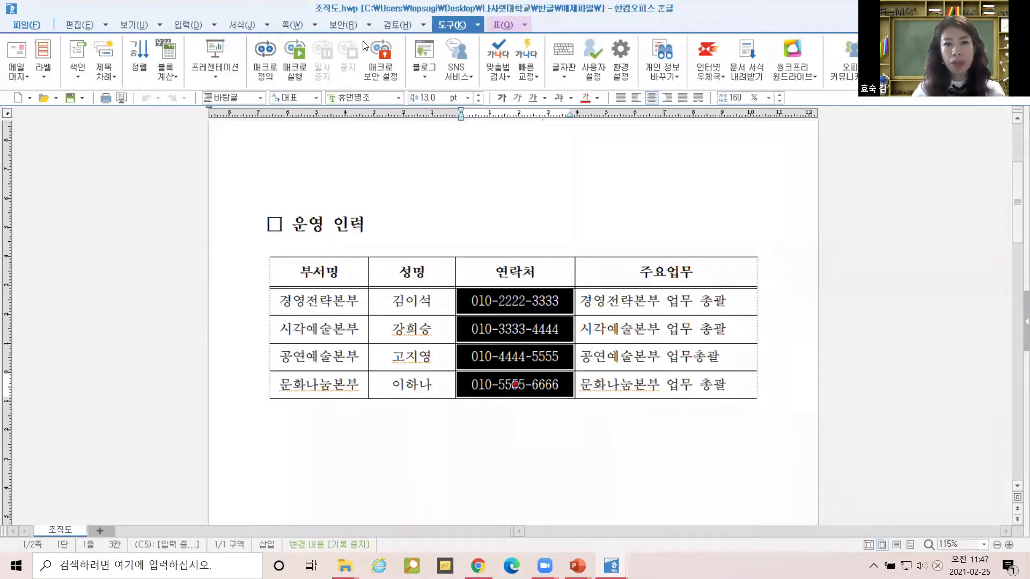
left_click(340, 25)
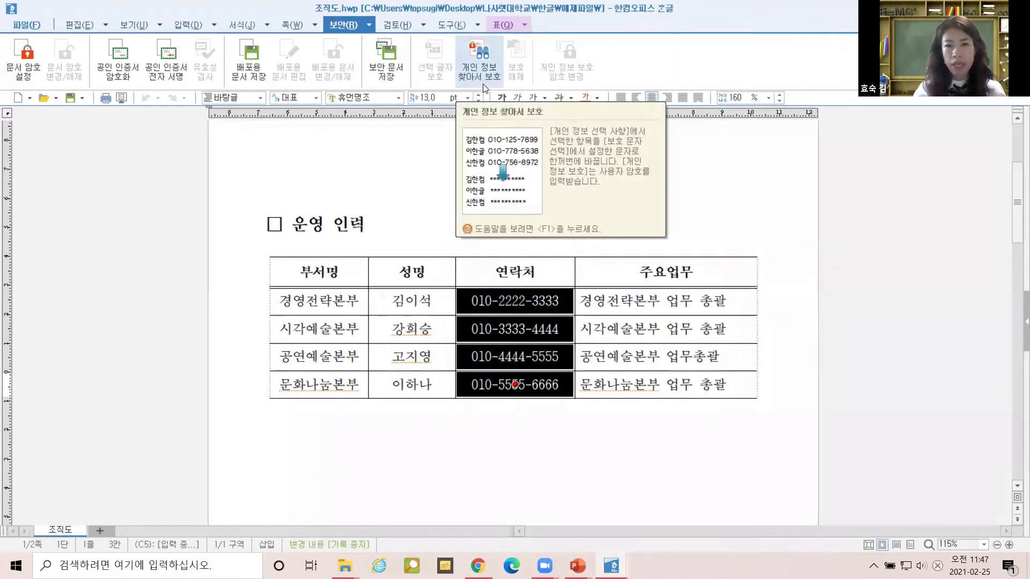
In 개인 정보 찾아서 보호, set phone numbers to display as NNN-****-NNNN and choose 모두 보호.
left_click(479, 67)
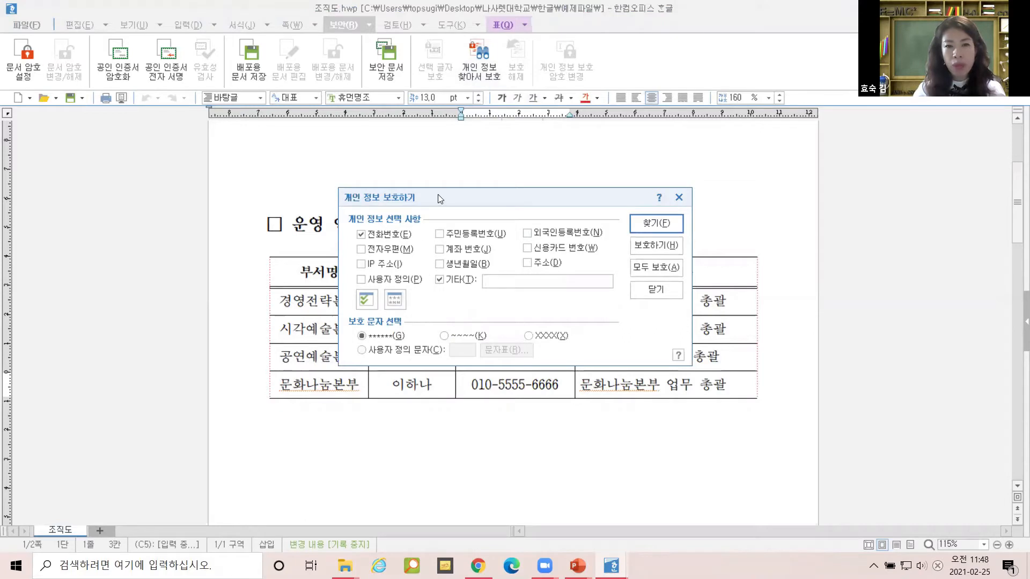
left_click_drag(438, 198, 478, 147)
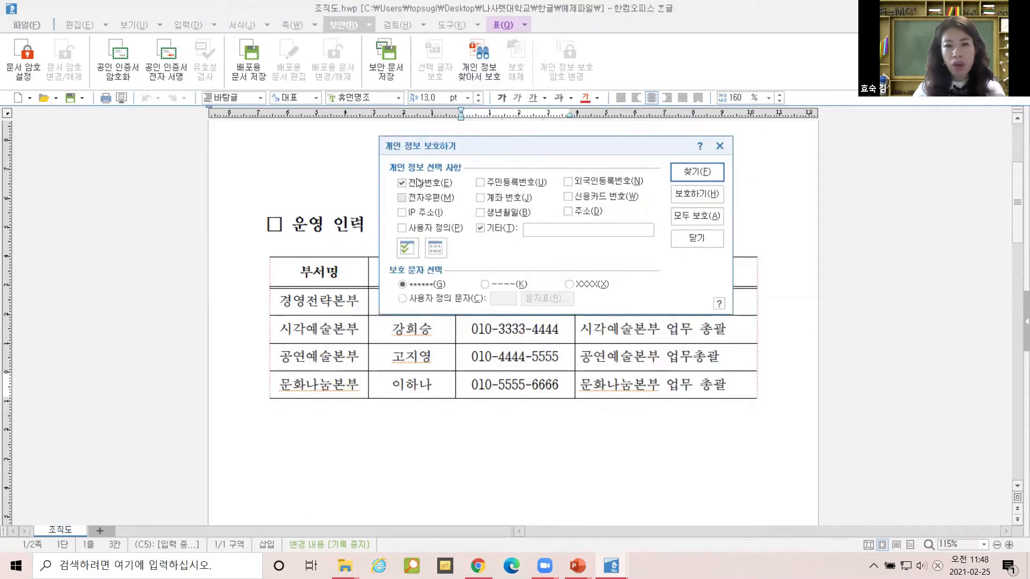
left_click(437, 251)
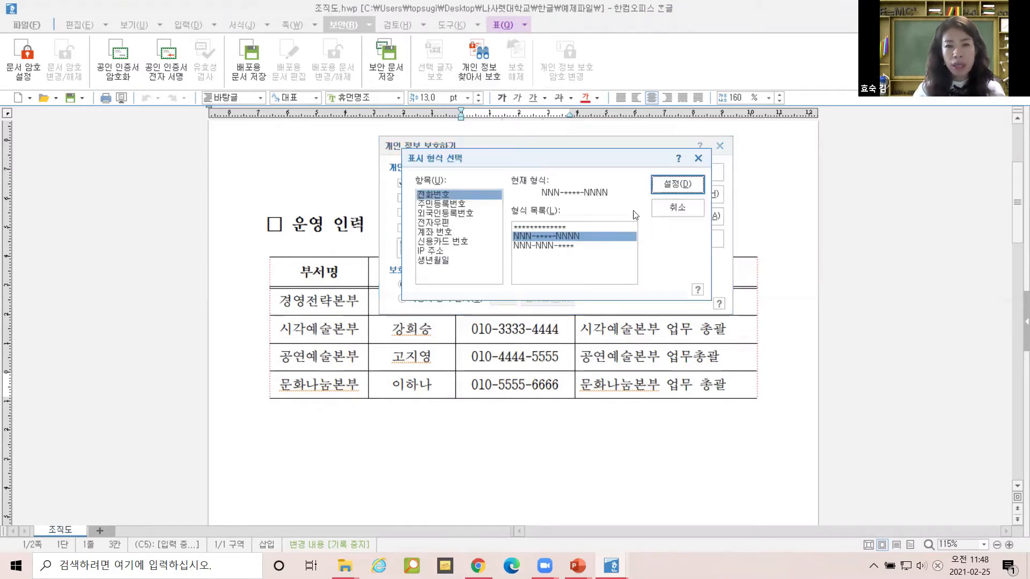
left_click_drag(532, 157, 654, 201)
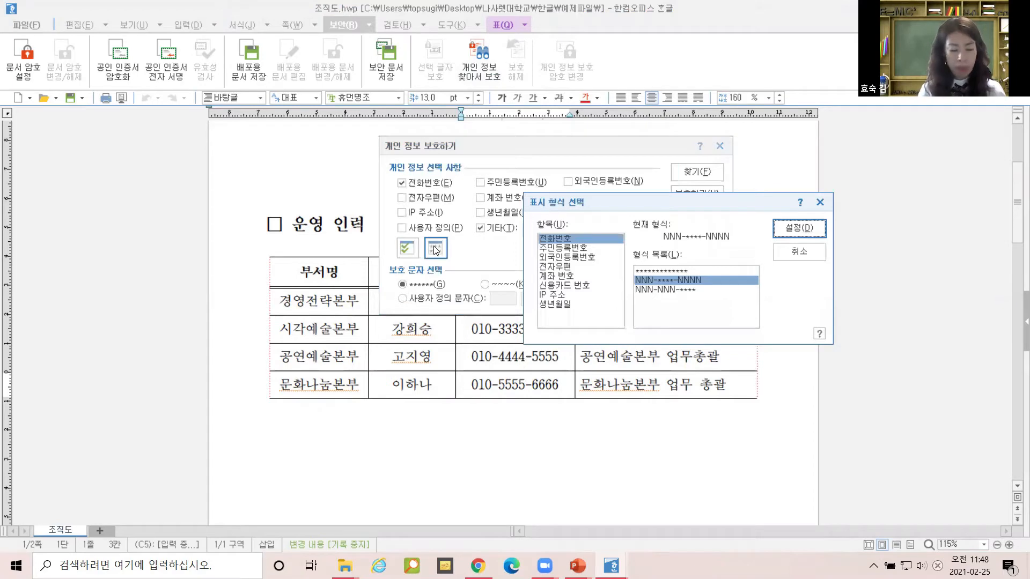
key("ctrl")
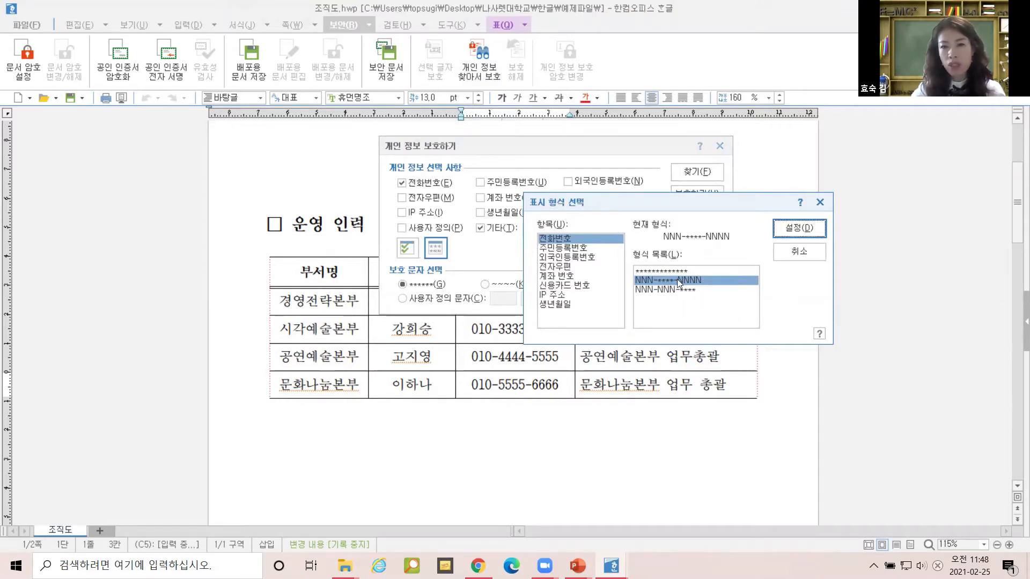
left_click(660, 281)
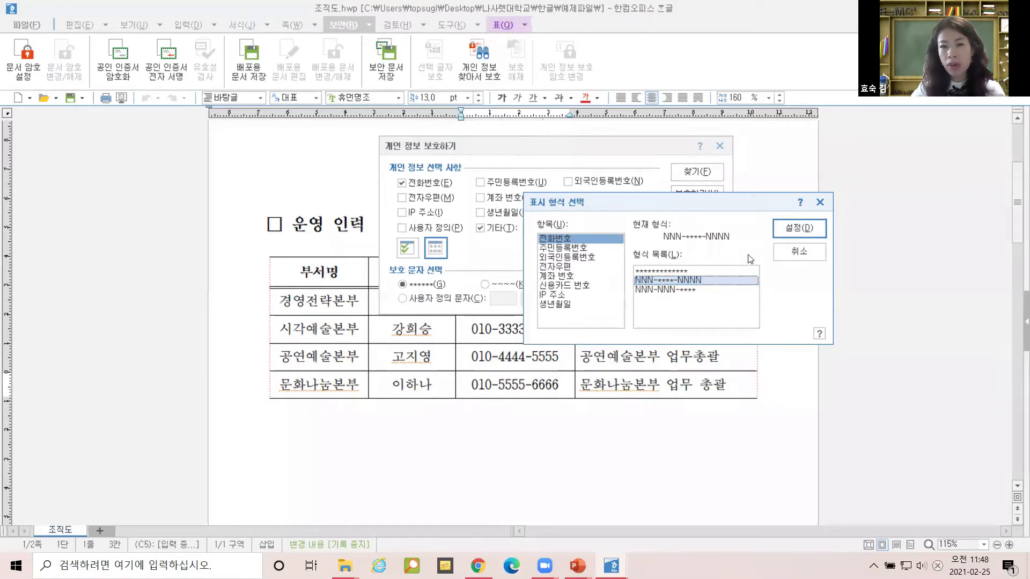
left_click(809, 228)
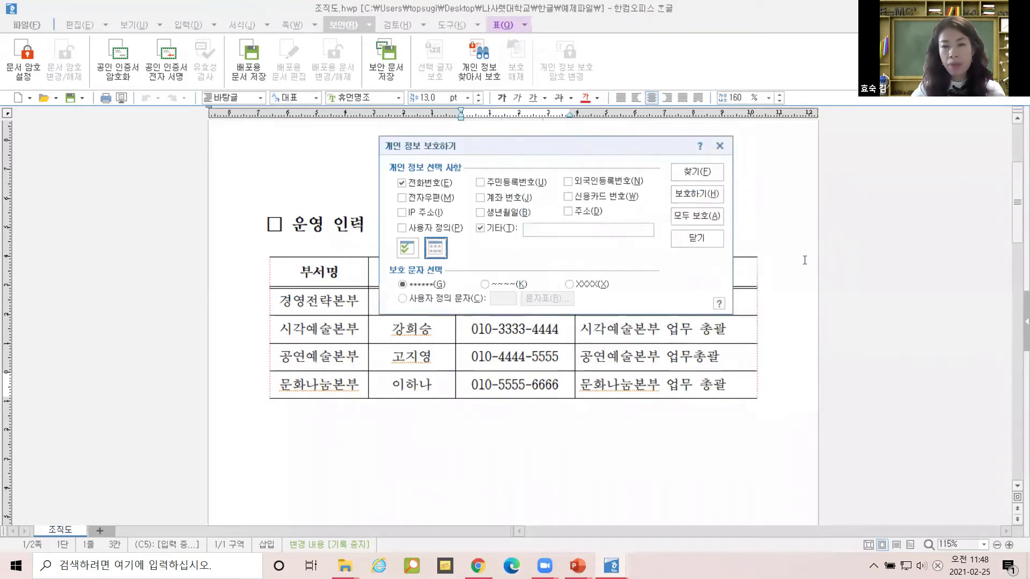
left_click(692, 217)
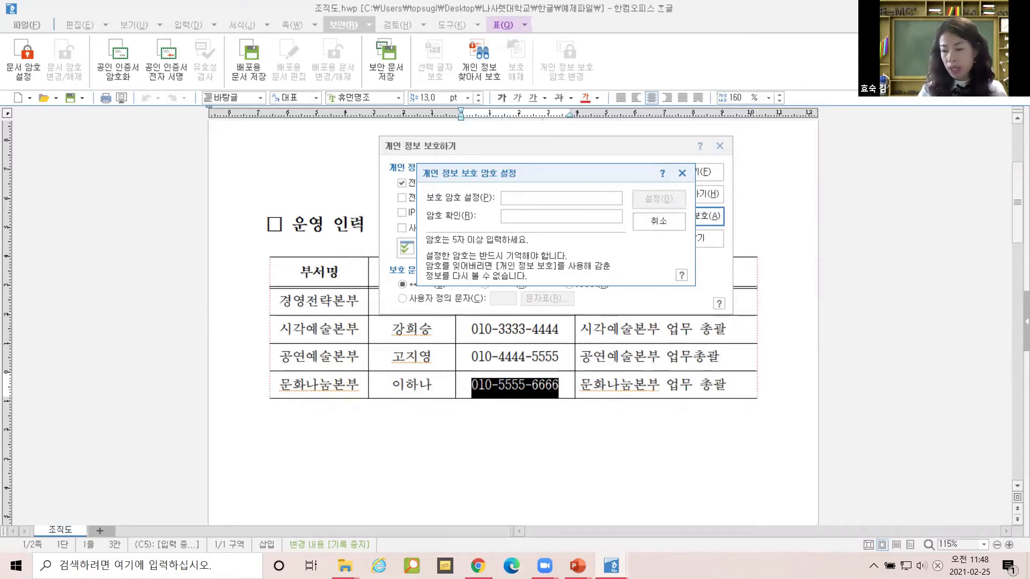
Enter and confirm a protection password, acknowledge the protected-count message, and close the dialog.
type("***")
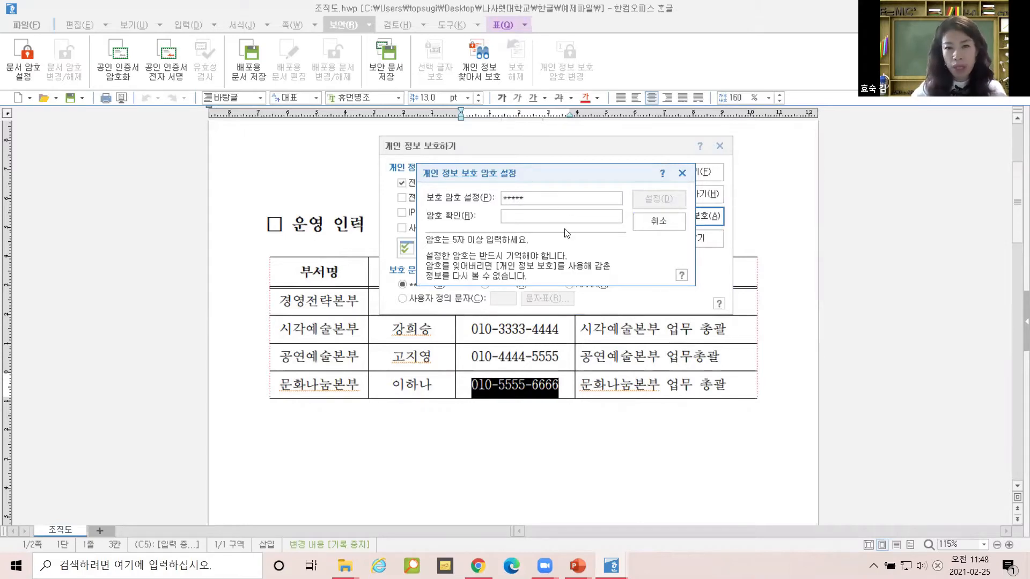
type("**")
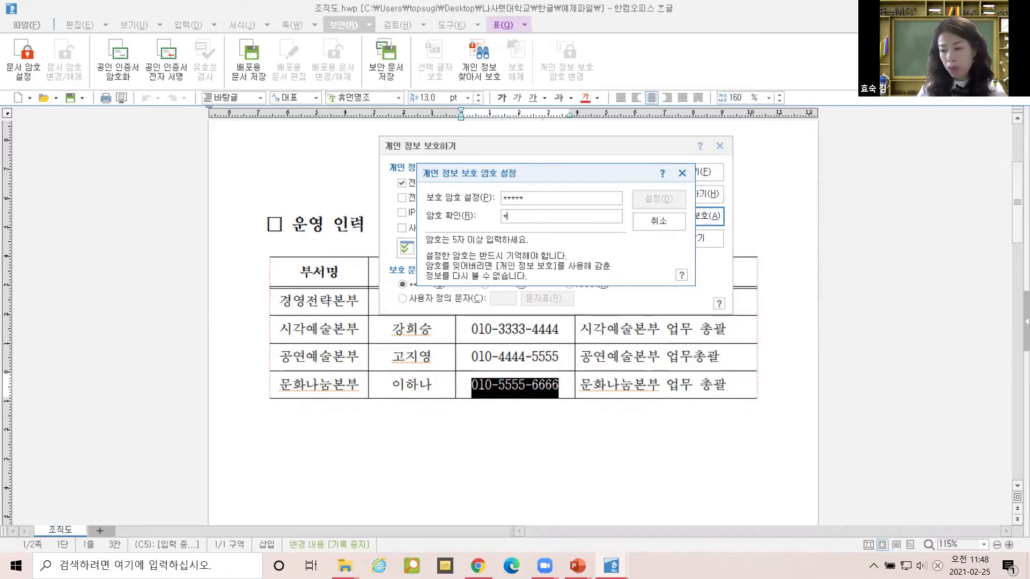
type("***")
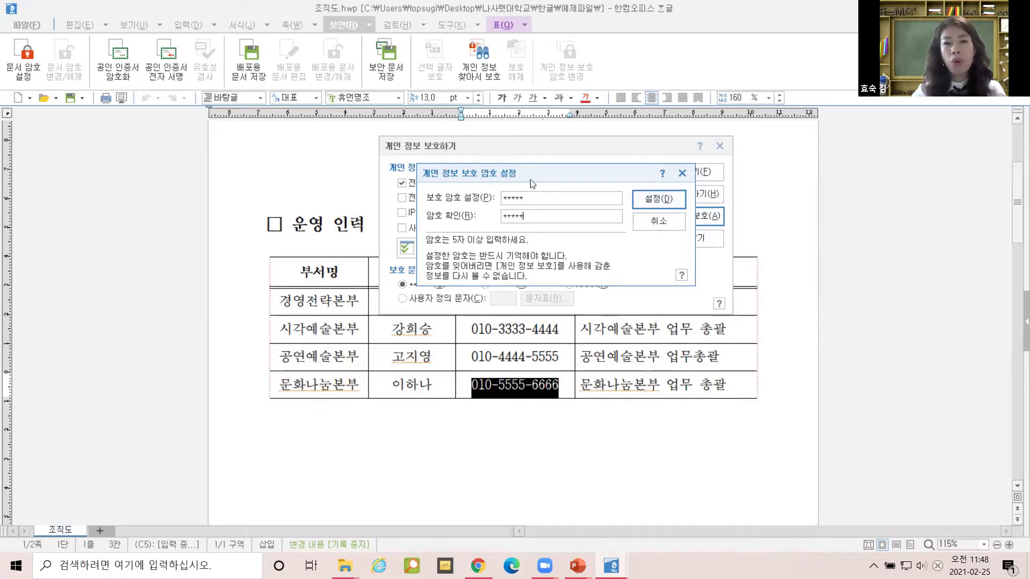
left_click(660, 197)
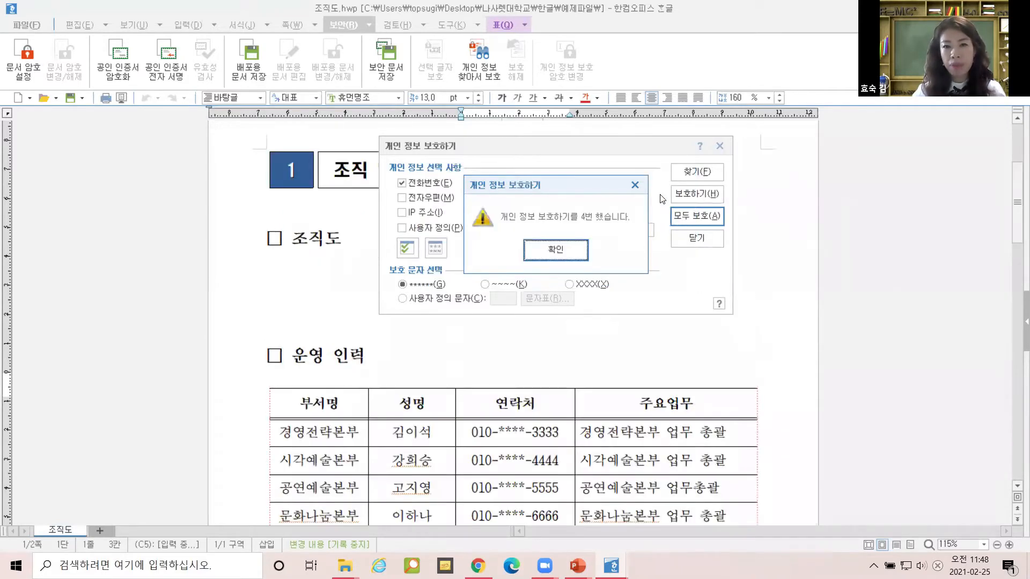
left_click(561, 251)
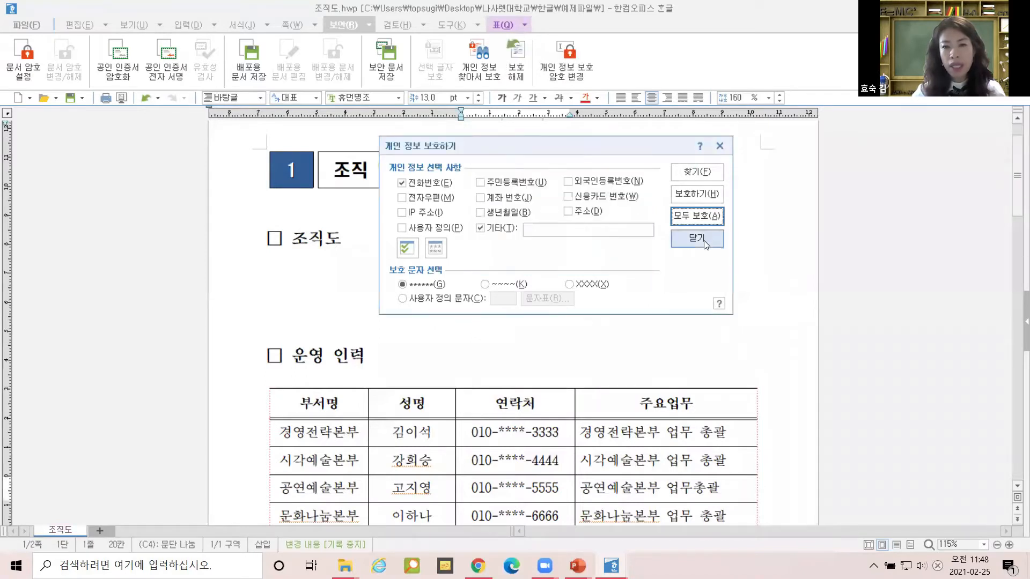
left_click(706, 240)
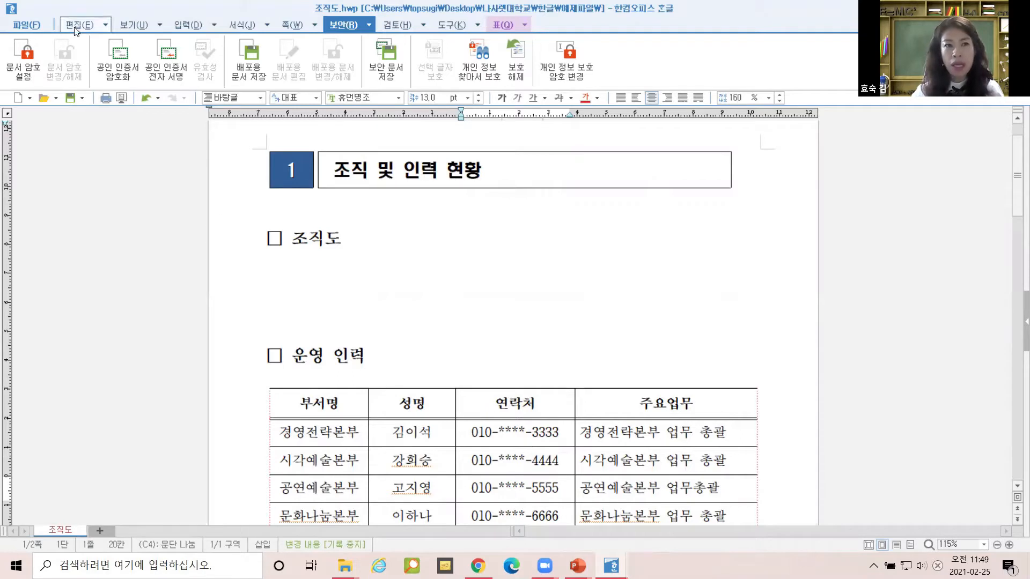
Save the document to the Desktop as 조직도-수정.hwp, then minimize Hangul.
left_click(27, 26)
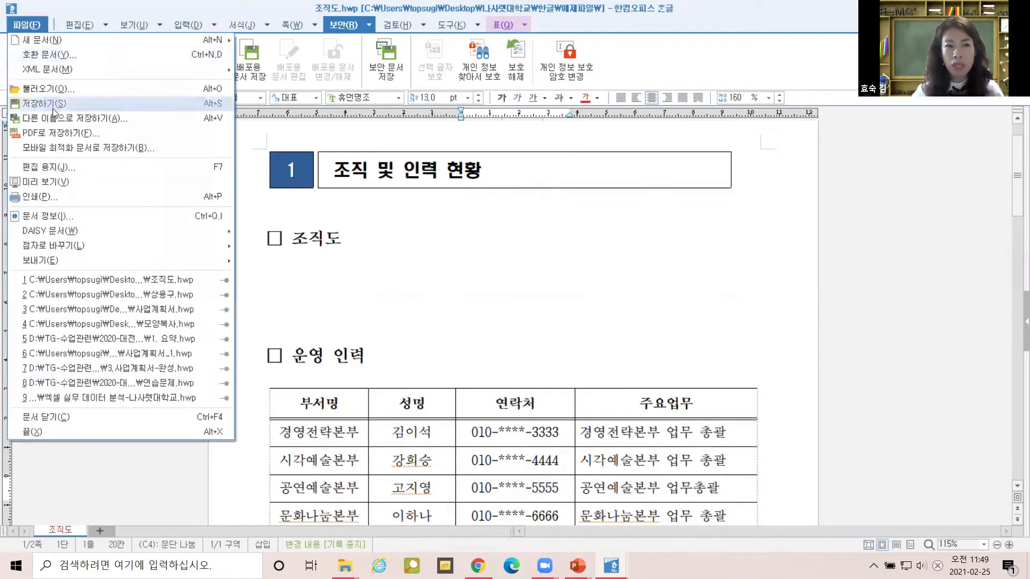
left_click(57, 119)
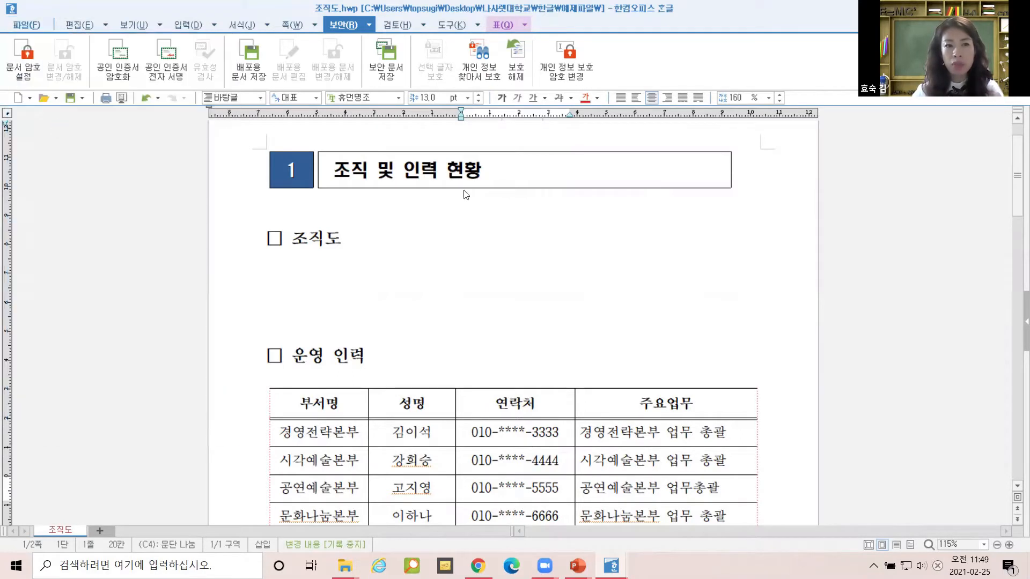
left_click(323, 208)
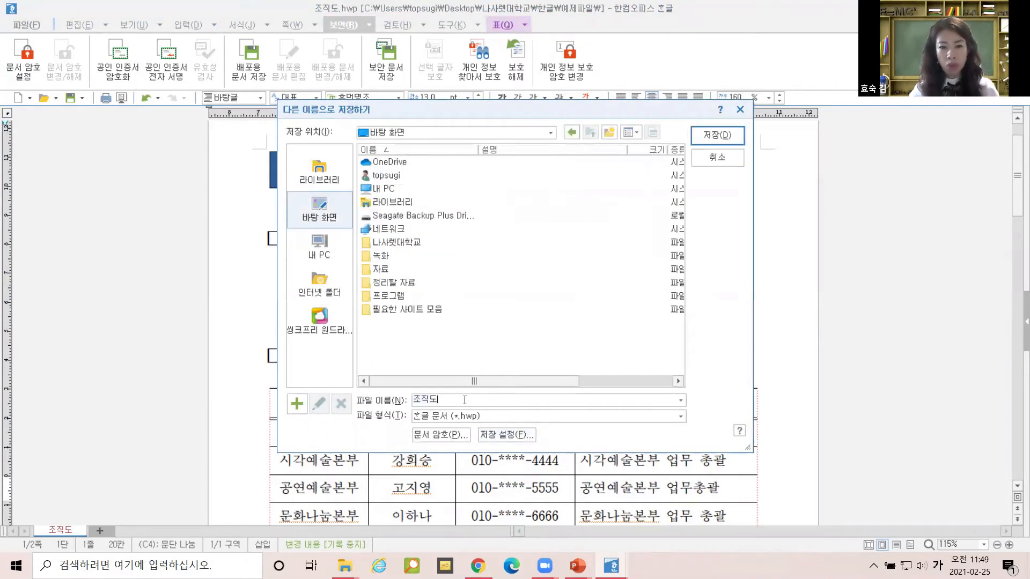
type("-수정")
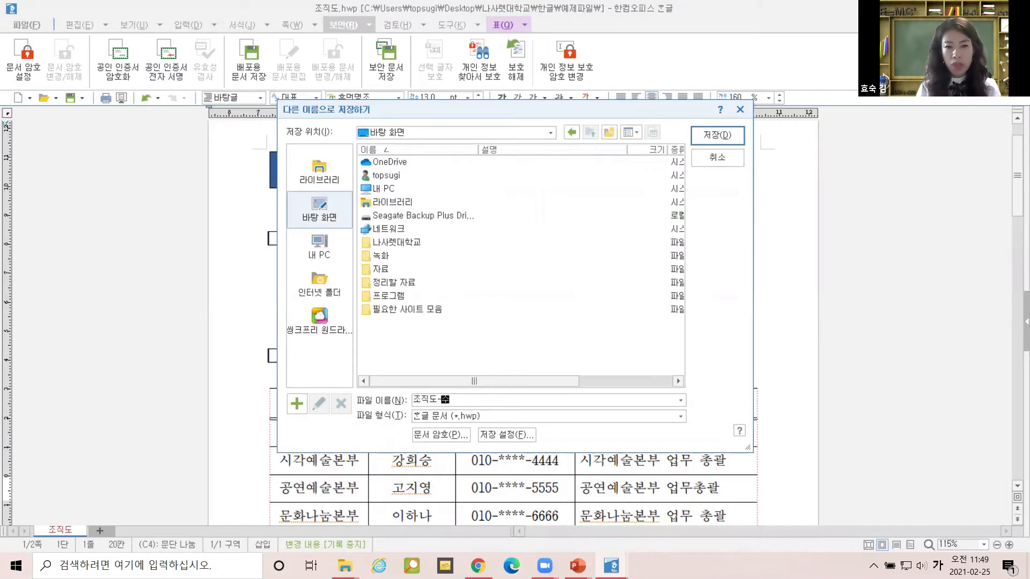
left_click(718, 136)
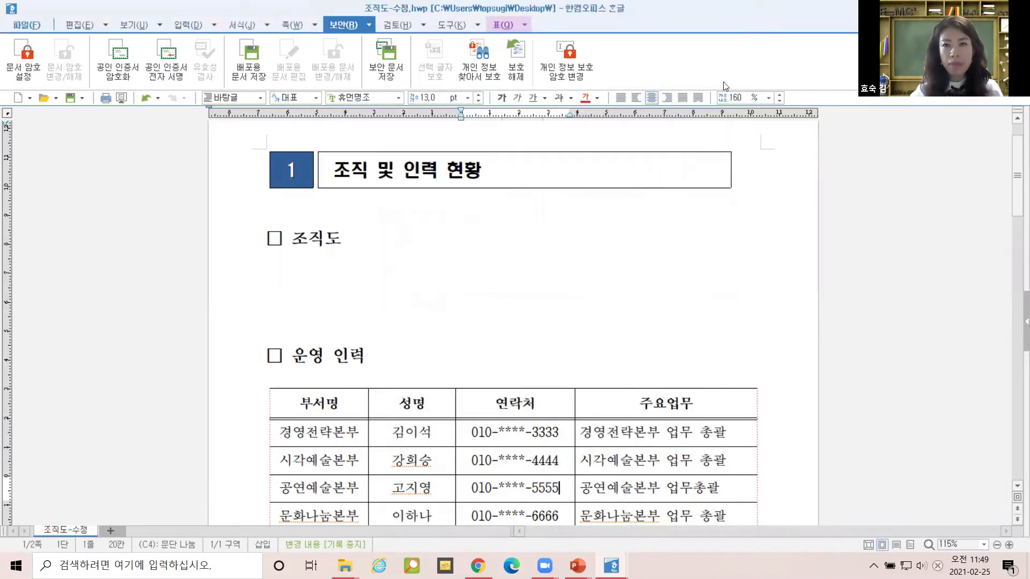
left_click(958, 8)
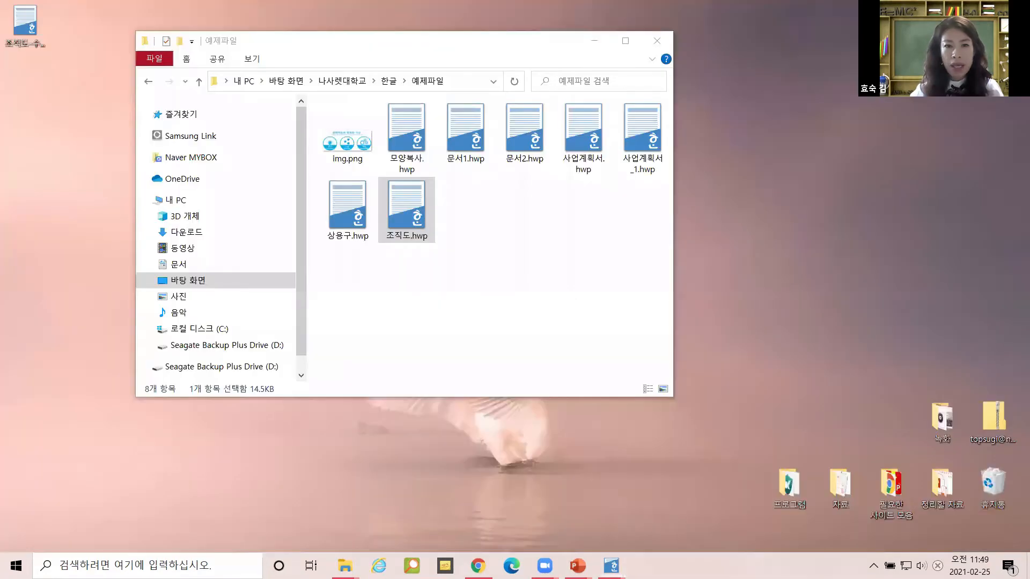
Open the 조직도-수정.hwp desktop icon so it reopens in Hangul.
left_click(32, 23)
double_click(27, 20)
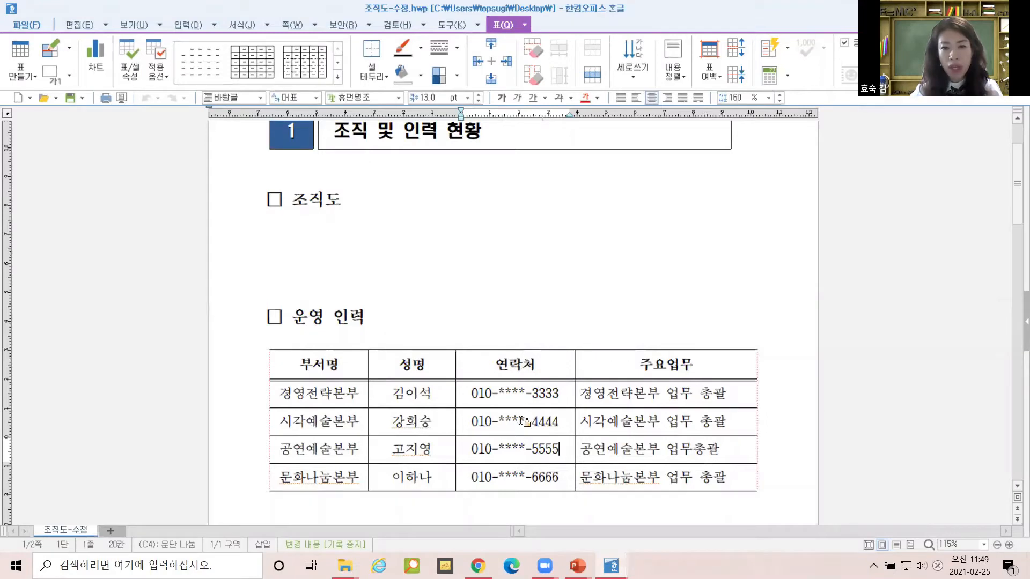
Remove the personal-information protection from the 보안 tab by entering the document password, unmasking the 연락처 numbers.
left_click(348, 24)
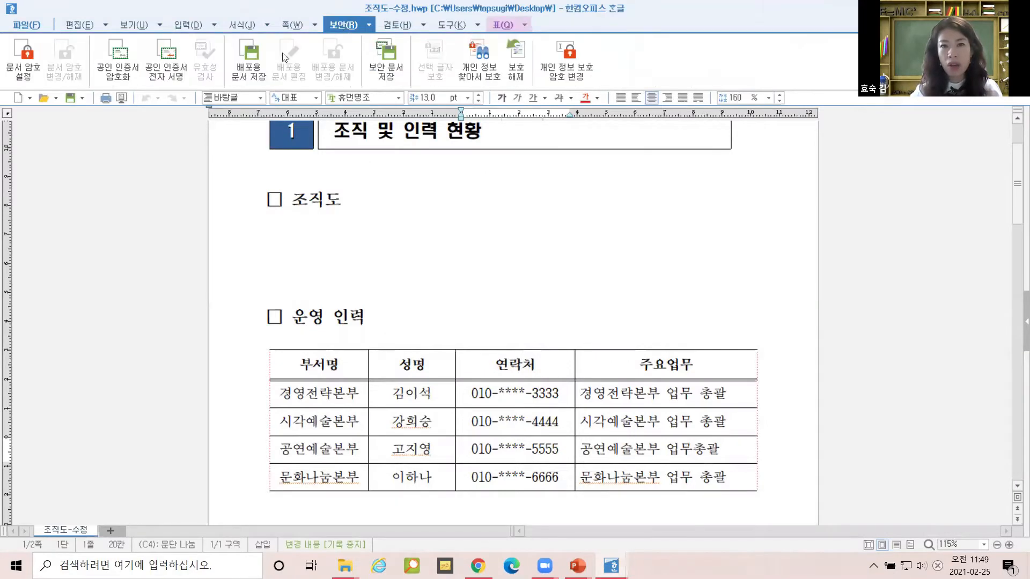
left_click(519, 56)
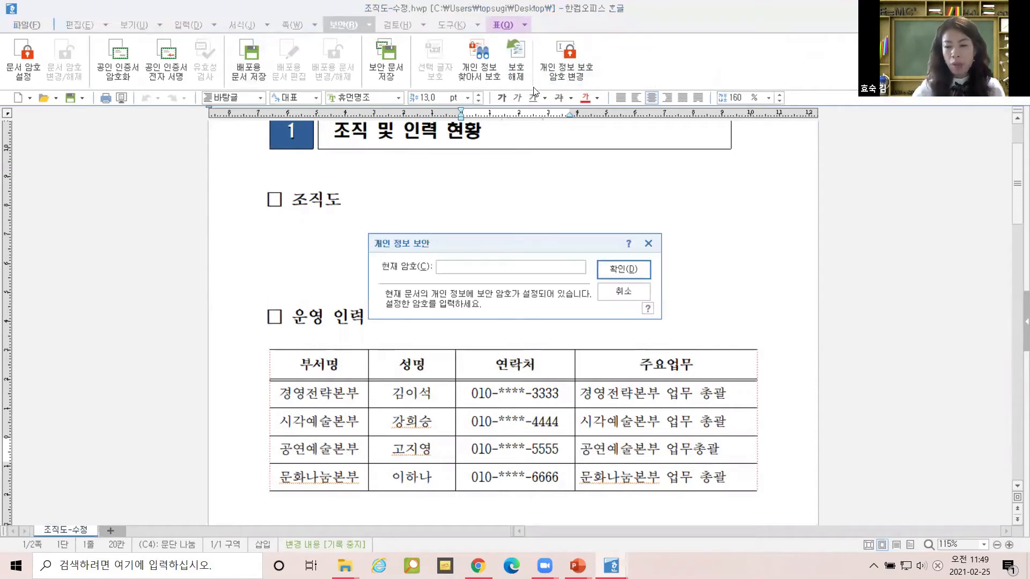
type("12345")
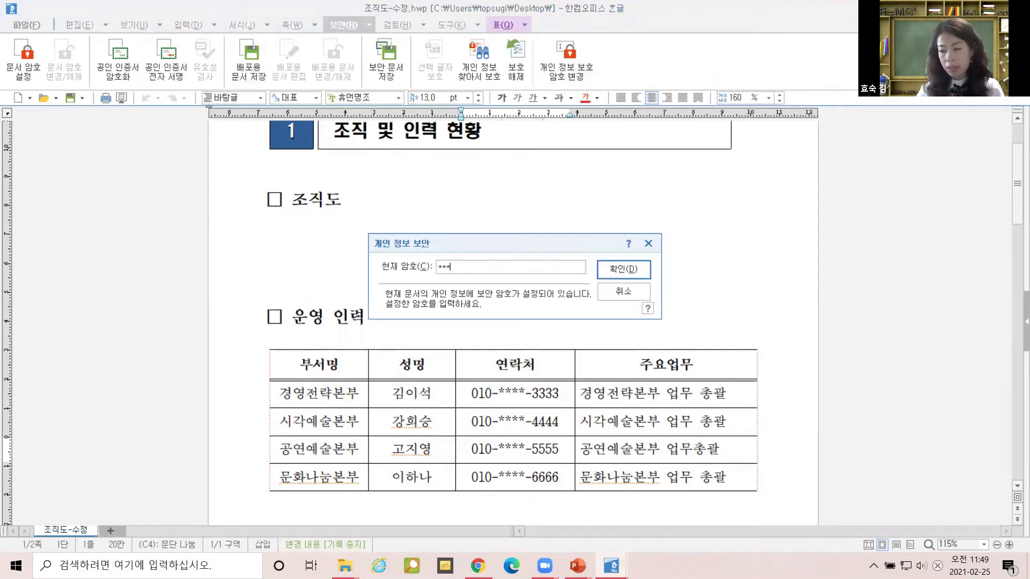
left_click(634, 271)
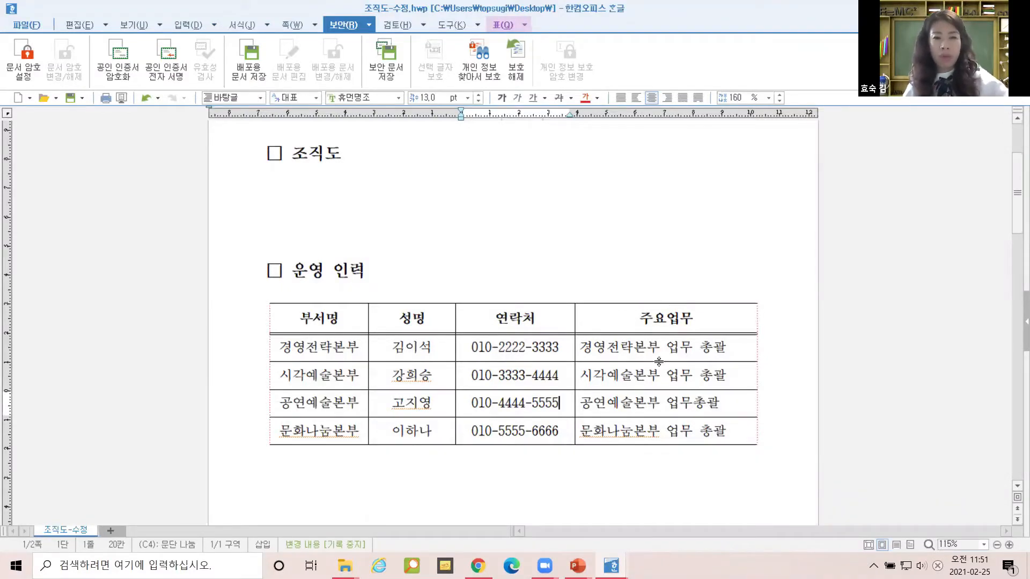
Block-select the 지역별 공연건수 text from the 지역 header line to just after 451 on the 제주 line.
scroll(632, 329, "down", 10)
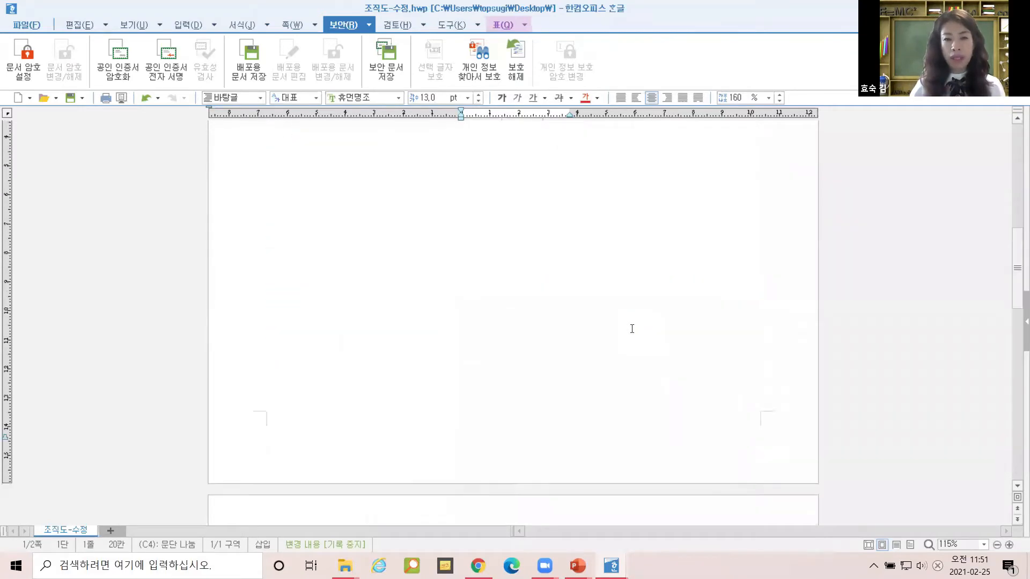
scroll(632, 328, "down", 3)
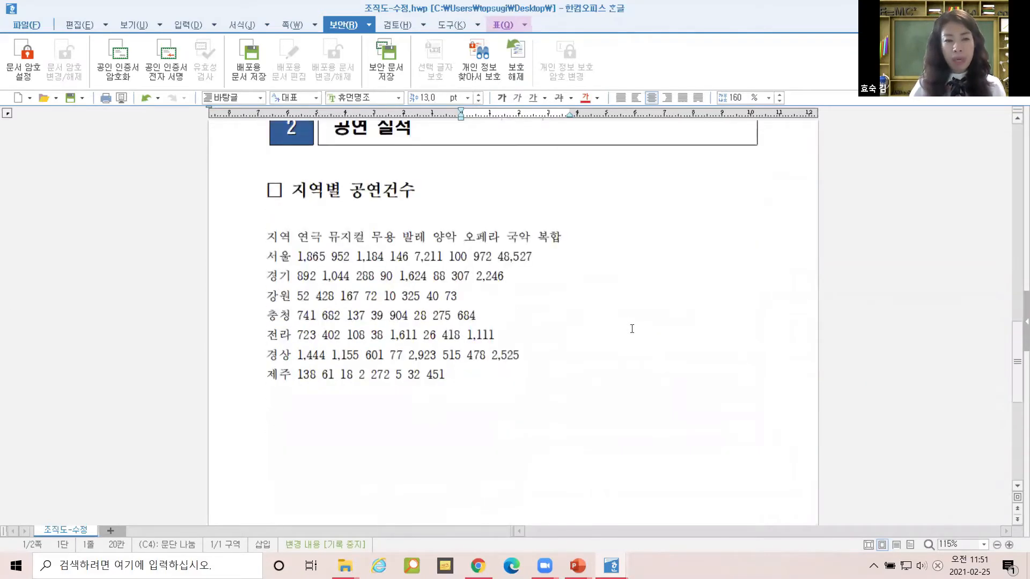
left_click(632, 329)
scroll(572, 298, "up", 1)
scroll(571, 298, "up", 1)
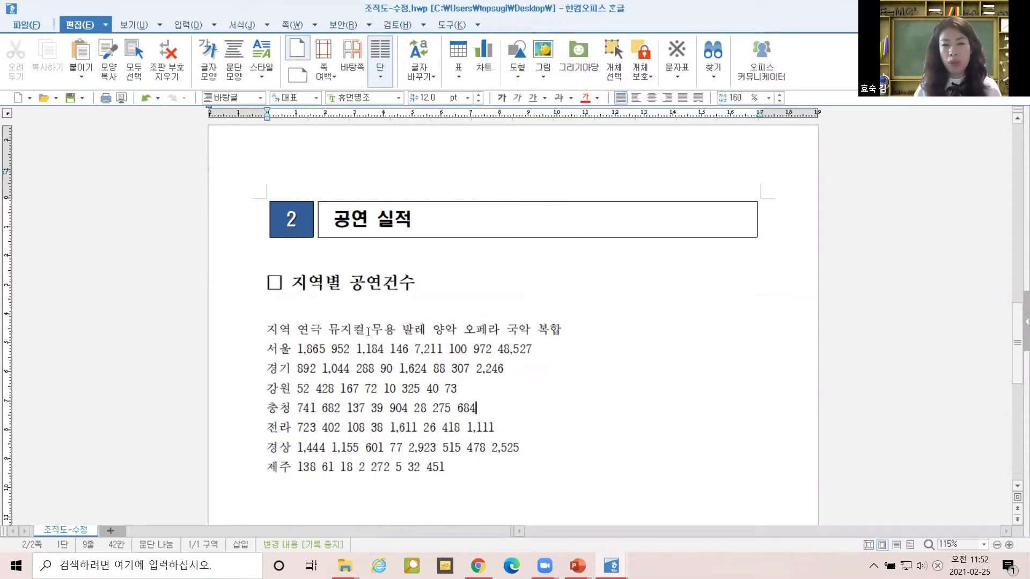
left_click(415, 350)
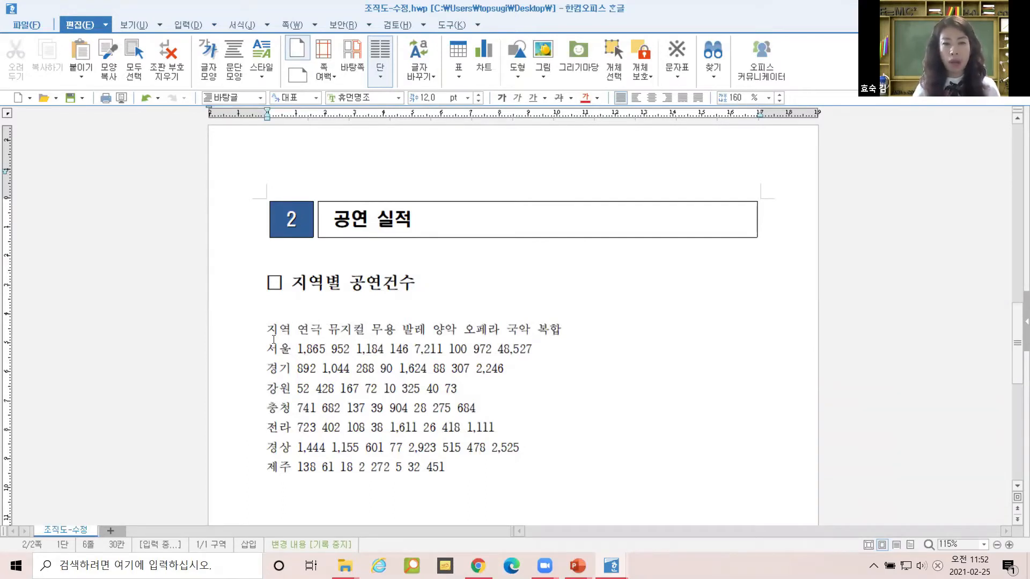
left_click(344, 350)
left_click_drag(268, 329, 393, 370)
left_click(300, 331)
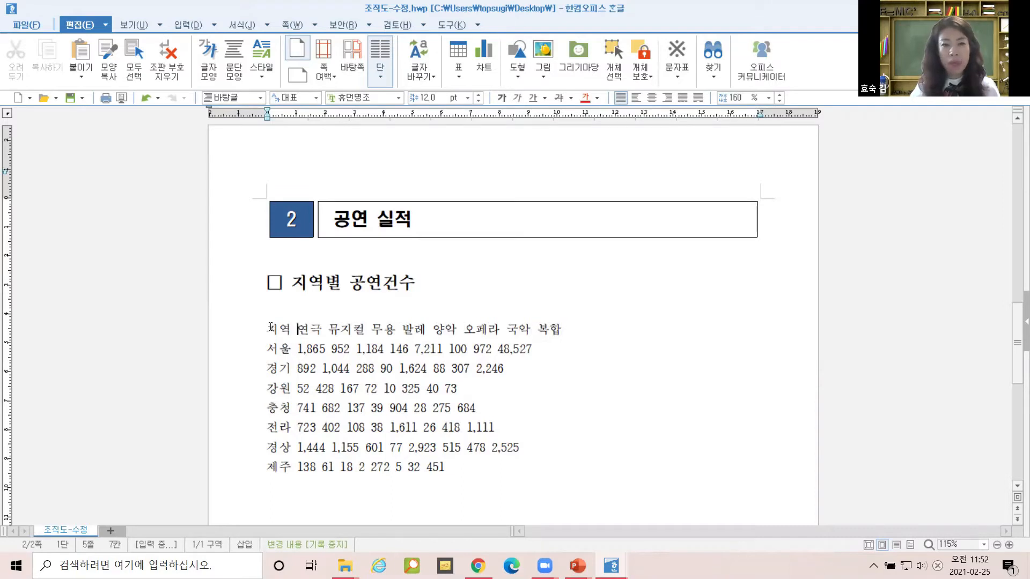
left_click_drag(267, 330, 455, 500)
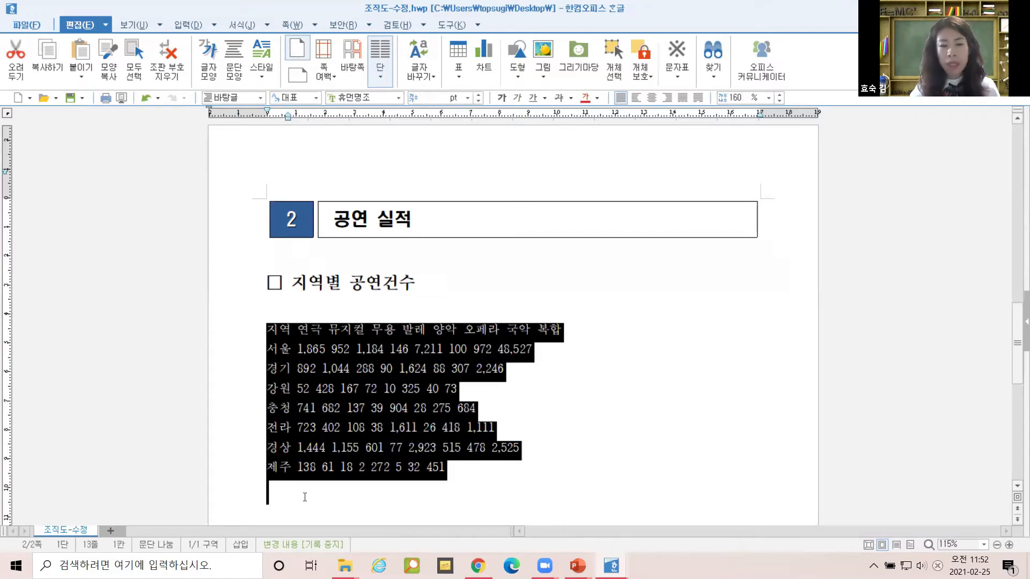
left_click_drag(305, 498, 453, 469)
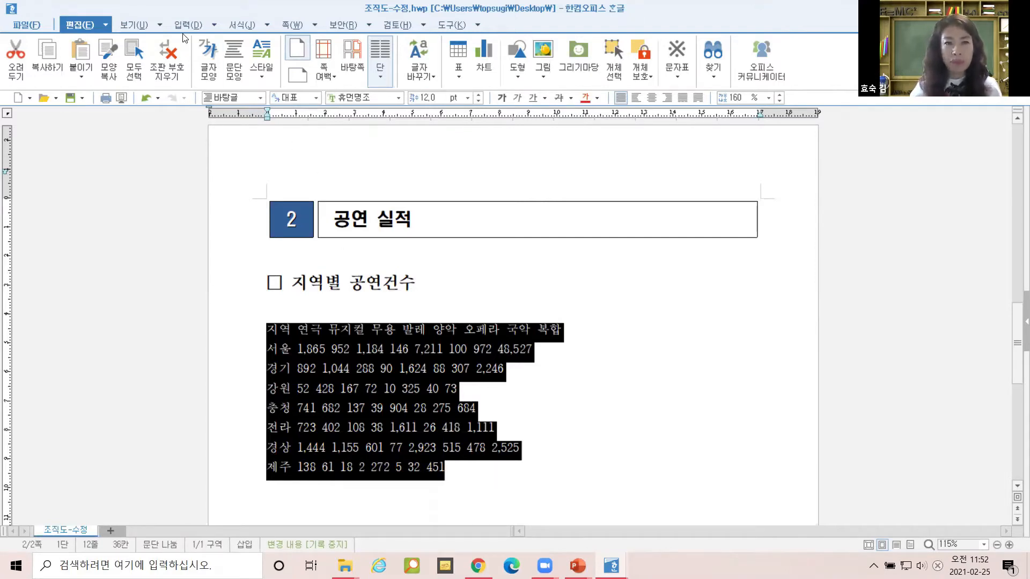
Convert the selected lines with 문자열을 표로, specifying a custom 문자열 separator as the split method.
left_click(215, 29)
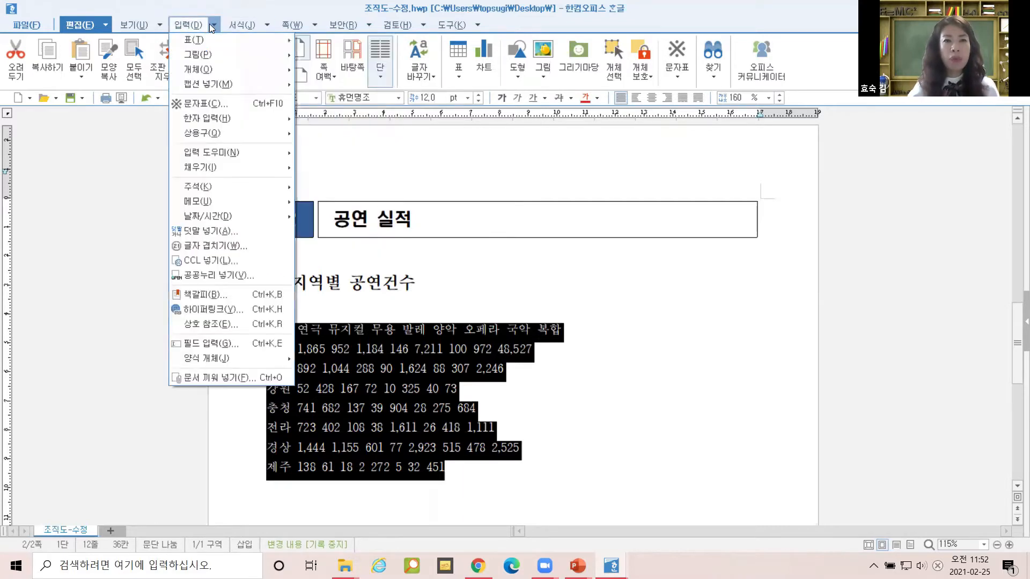
mouse_move(284, 46)
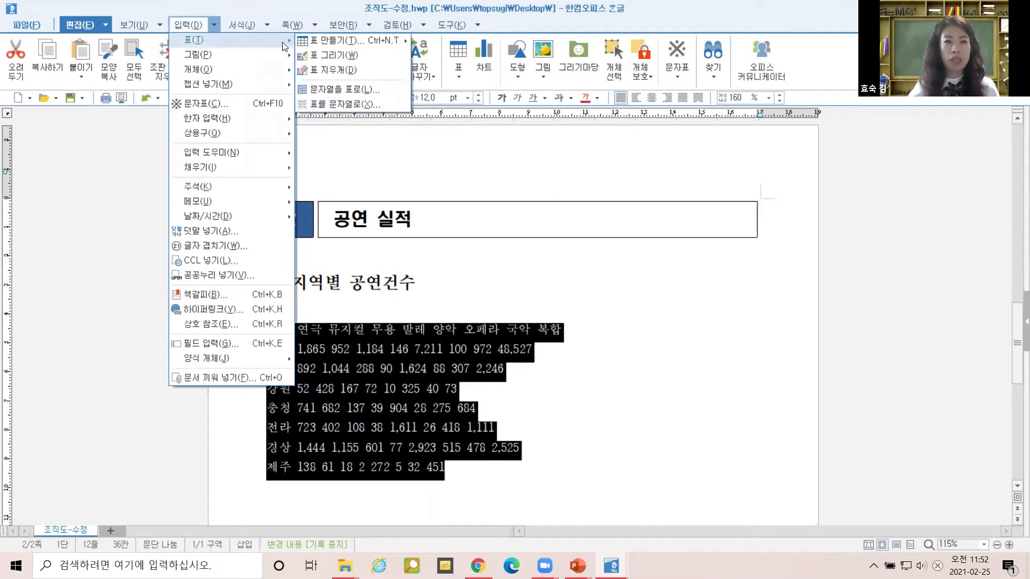
left_click(368, 90)
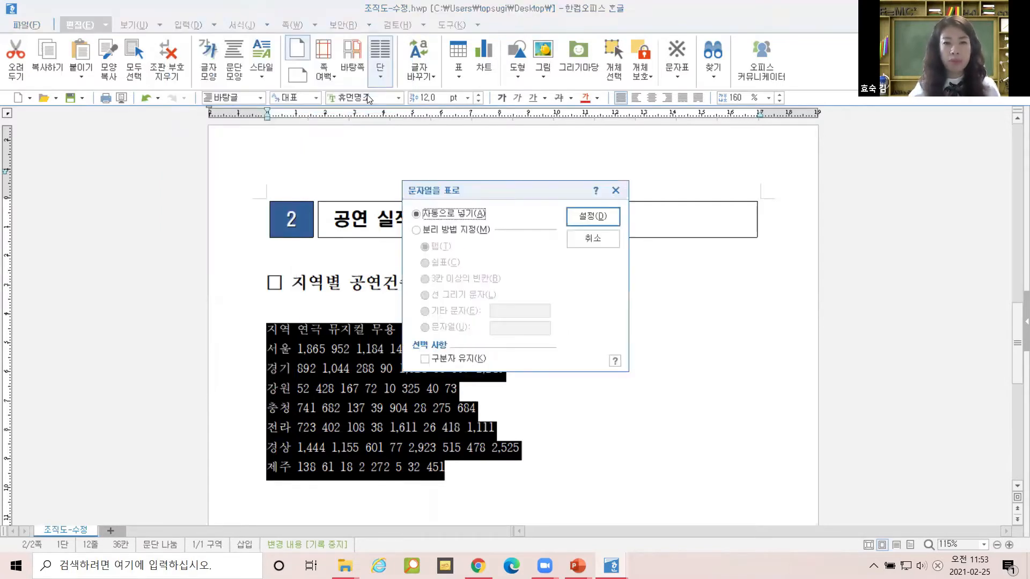
left_click(456, 230)
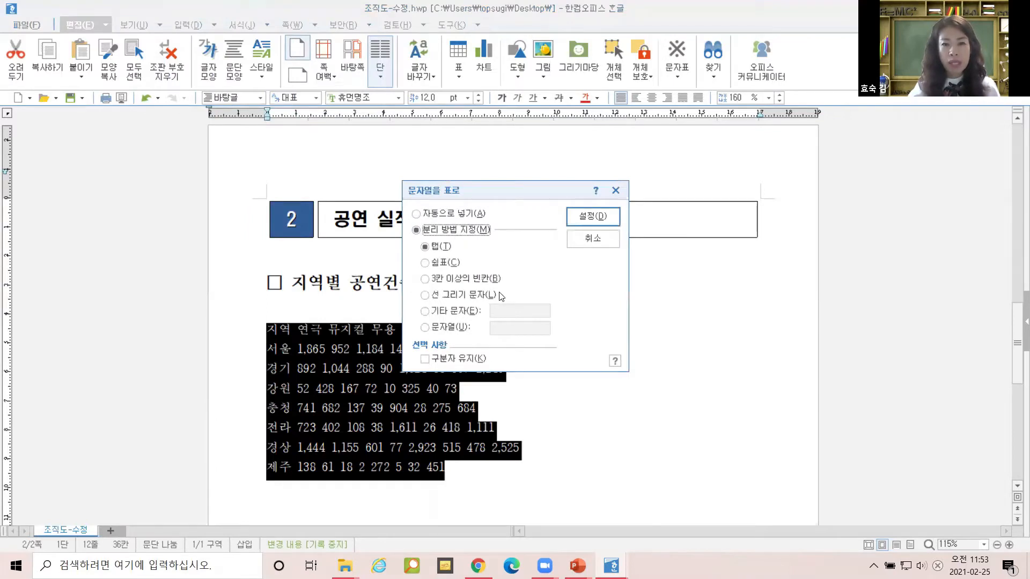
left_click(451, 317)
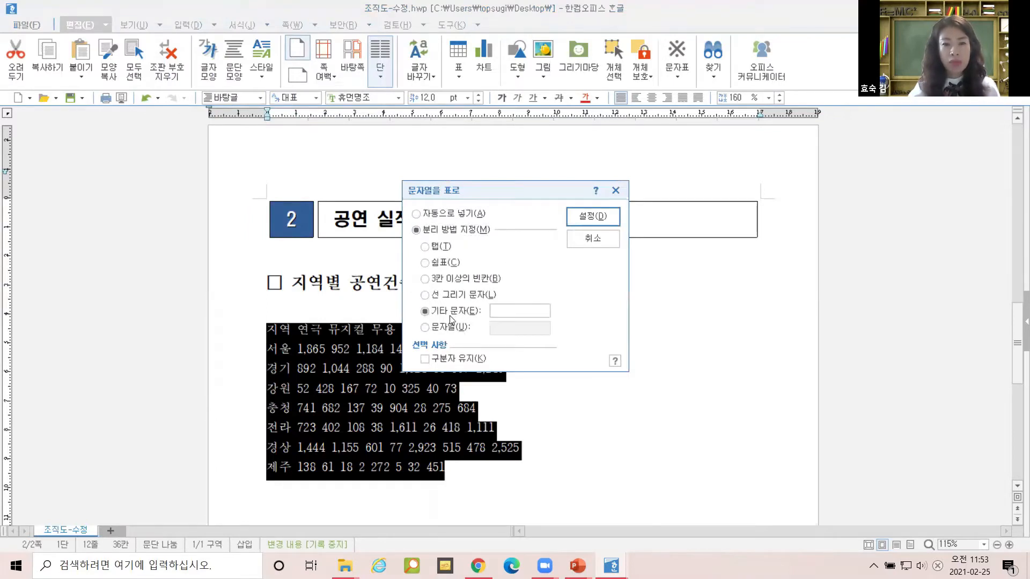
left_click(449, 326)
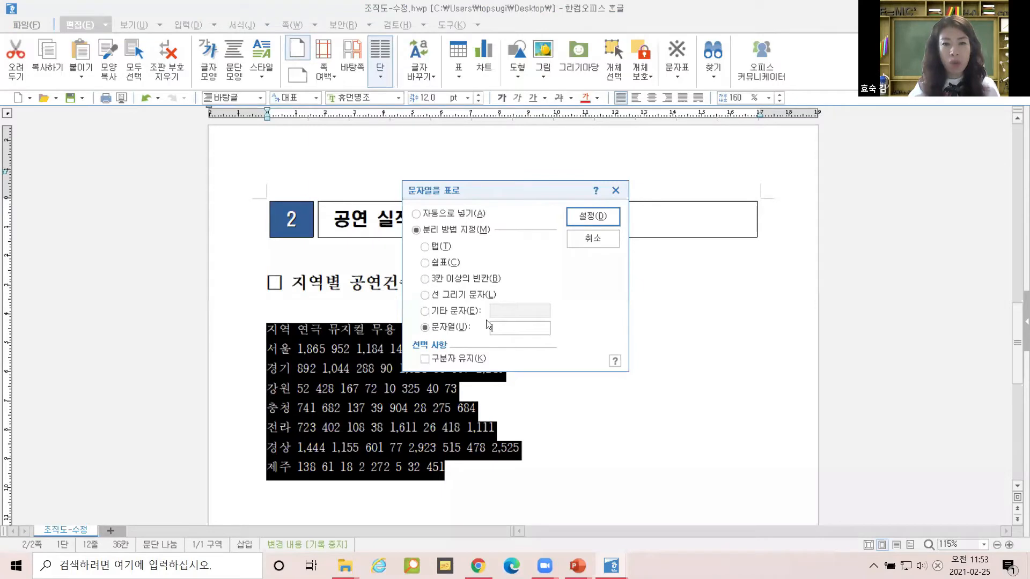
left_click(501, 327)
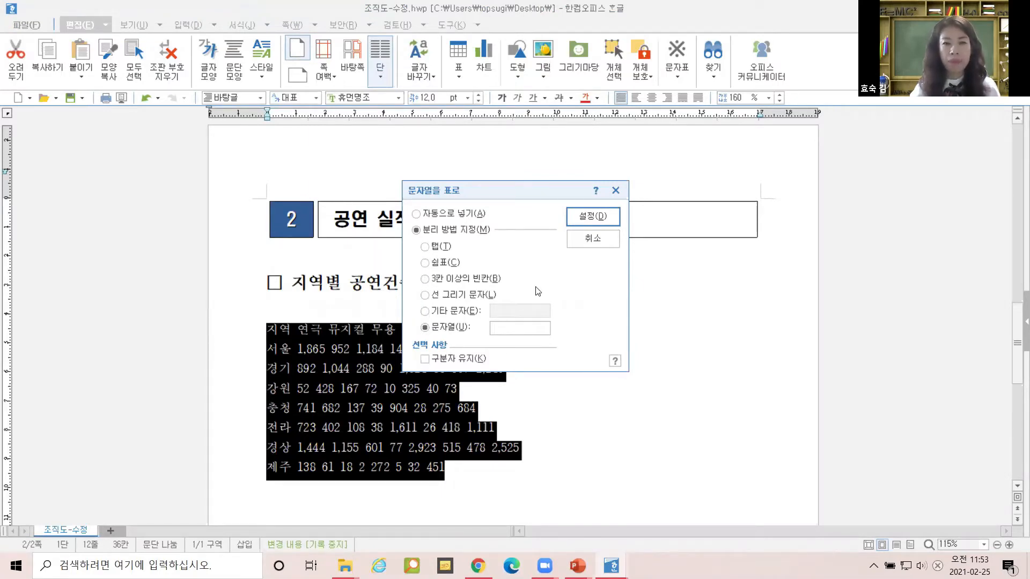
left_click(585, 216)
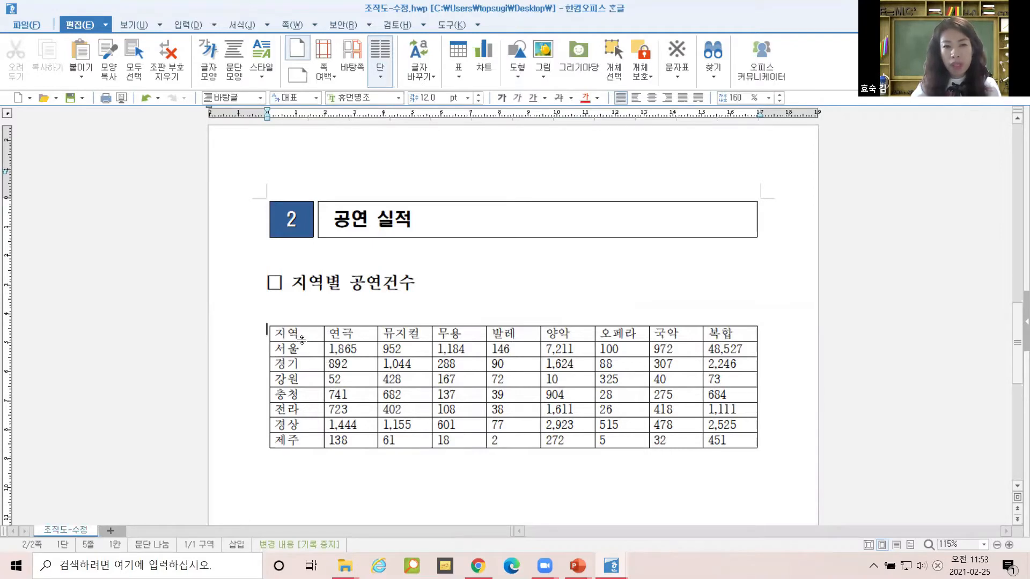
left_click_drag(298, 350, 304, 446)
left_click_drag(330, 334, 727, 333)
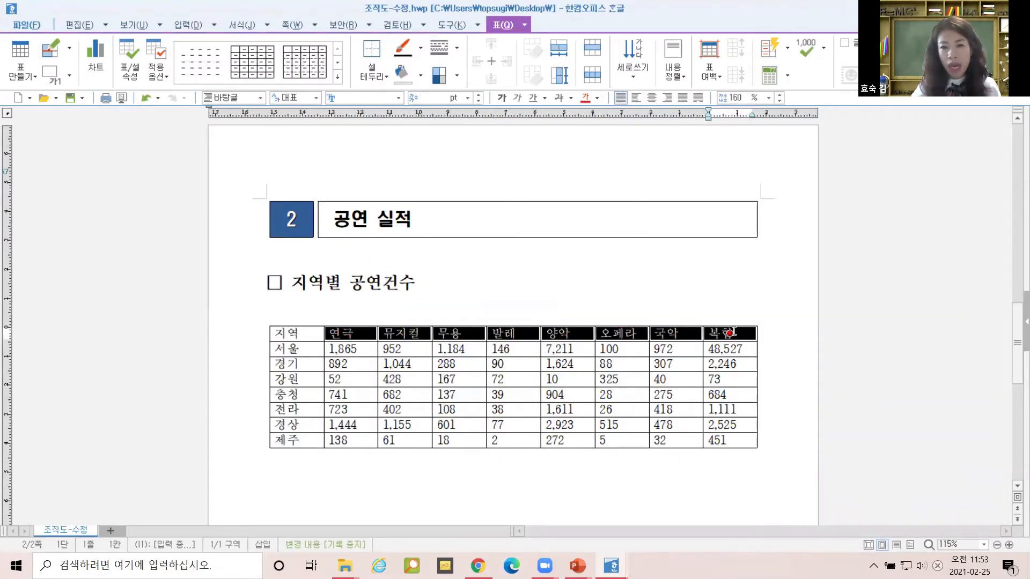
left_click(274, 328)
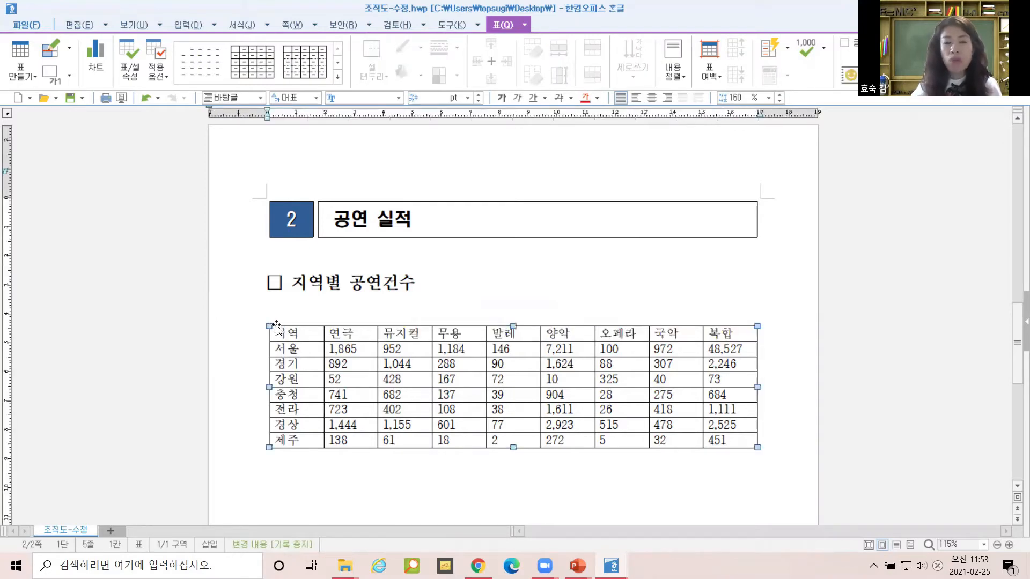
left_click(293, 323)
left_click(299, 332)
left_click(291, 327)
left_click(338, 302)
left_click(282, 327)
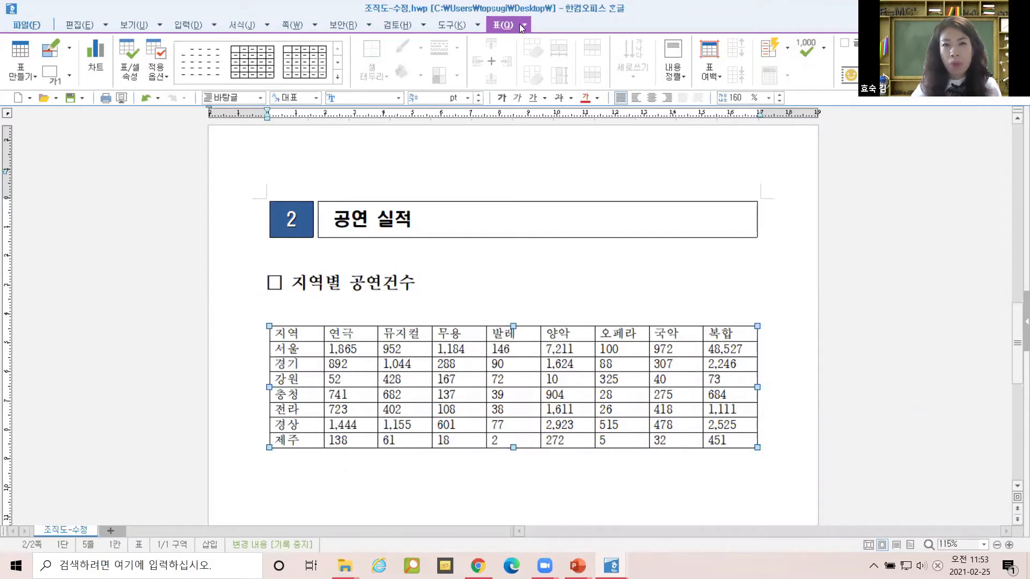
Select the 지역별 공연건수 table and look over the 표 뒤집기 options in the 표 menu.
left_click(515, 335)
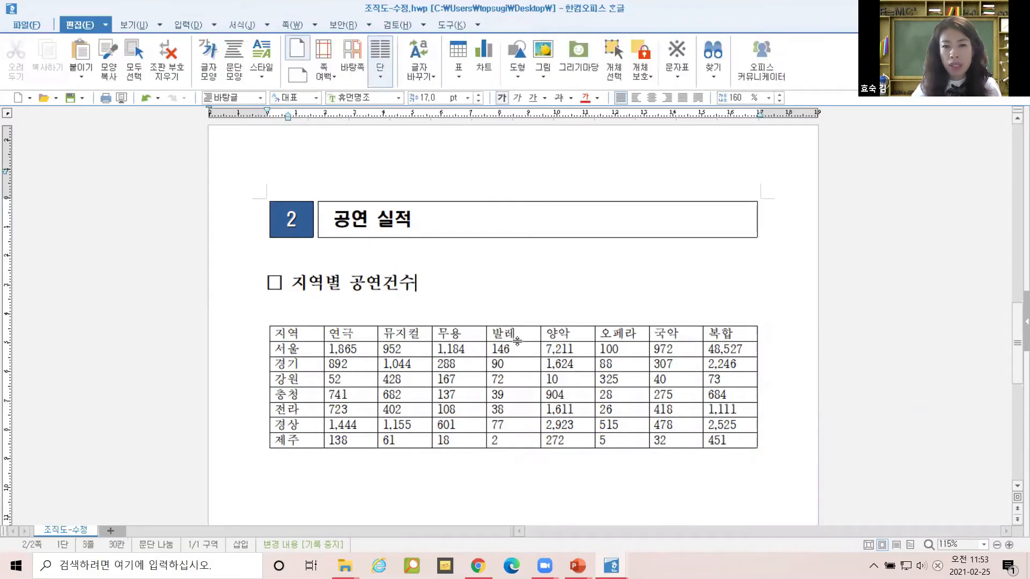
left_click(525, 25)
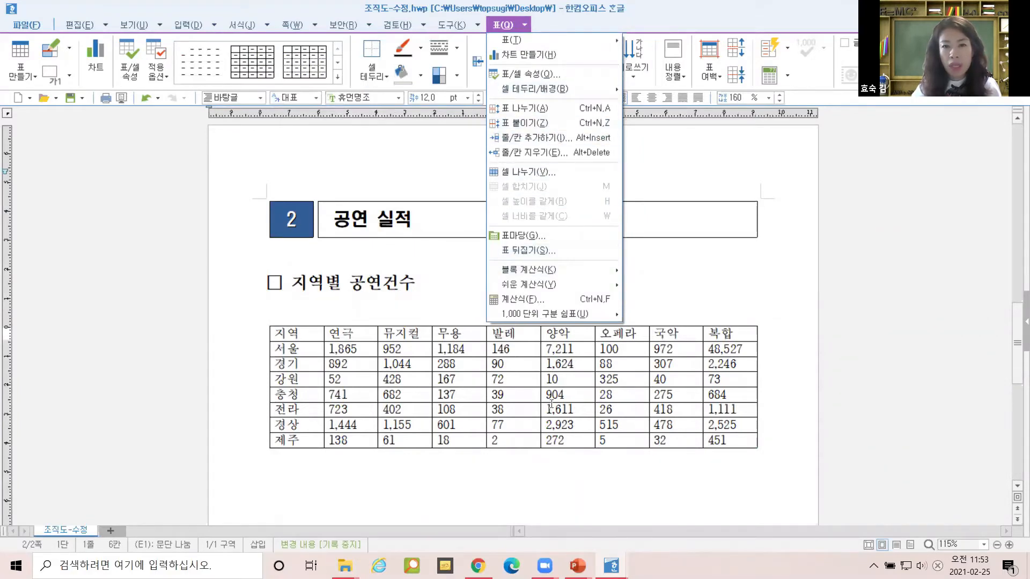
left_click(531, 252)
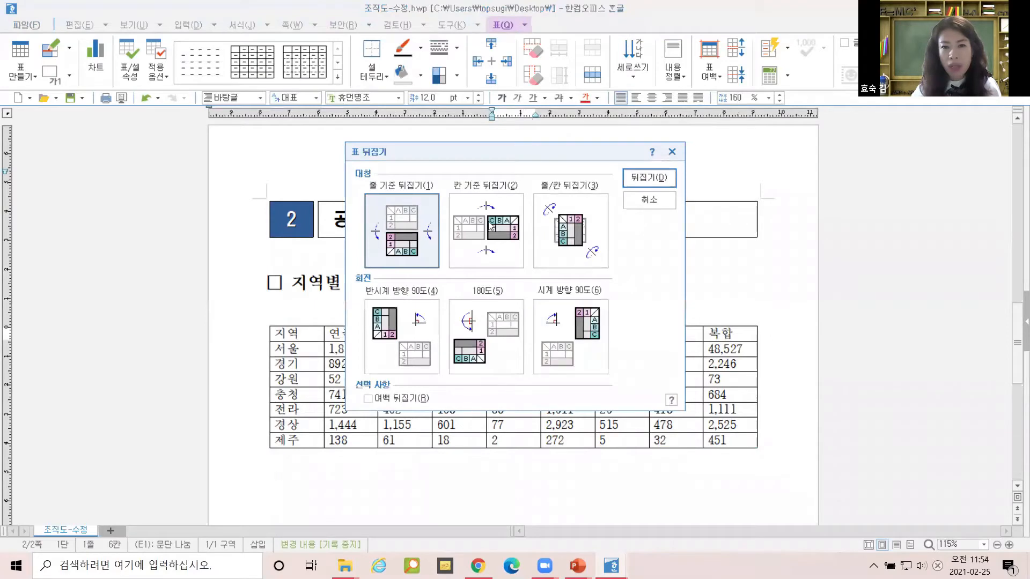
left_click(649, 201)
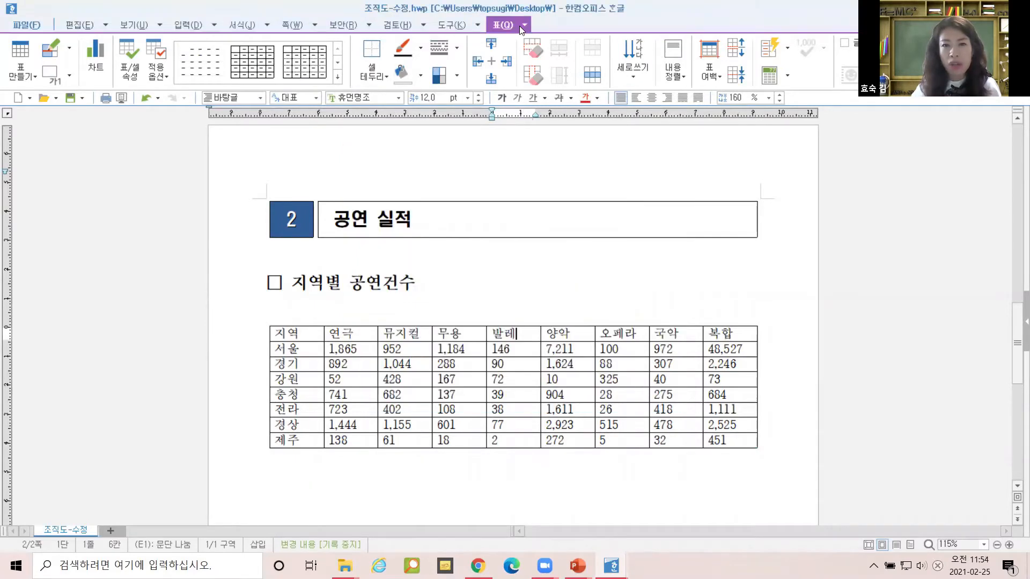
left_click(503, 335)
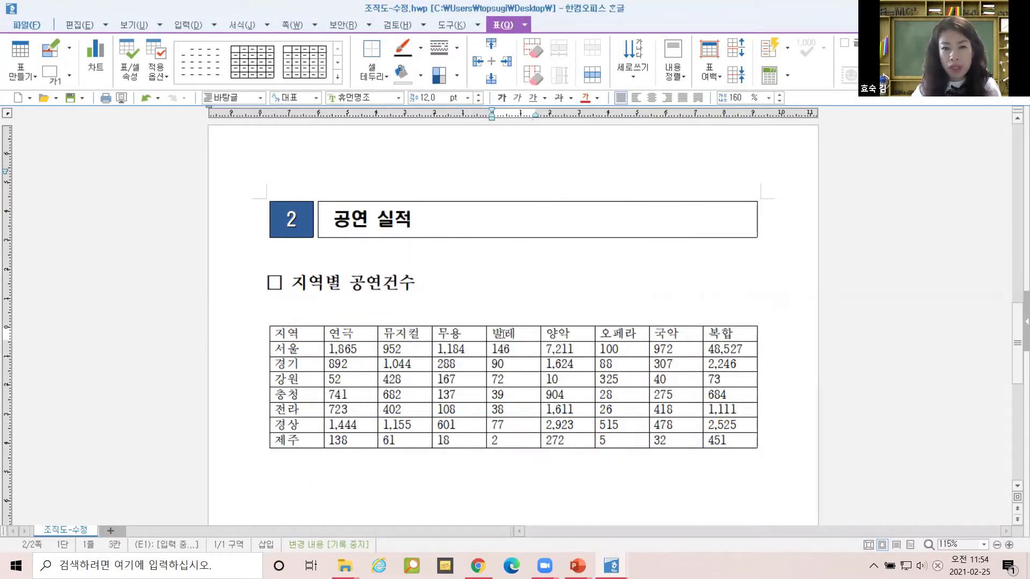
left_click(495, 322)
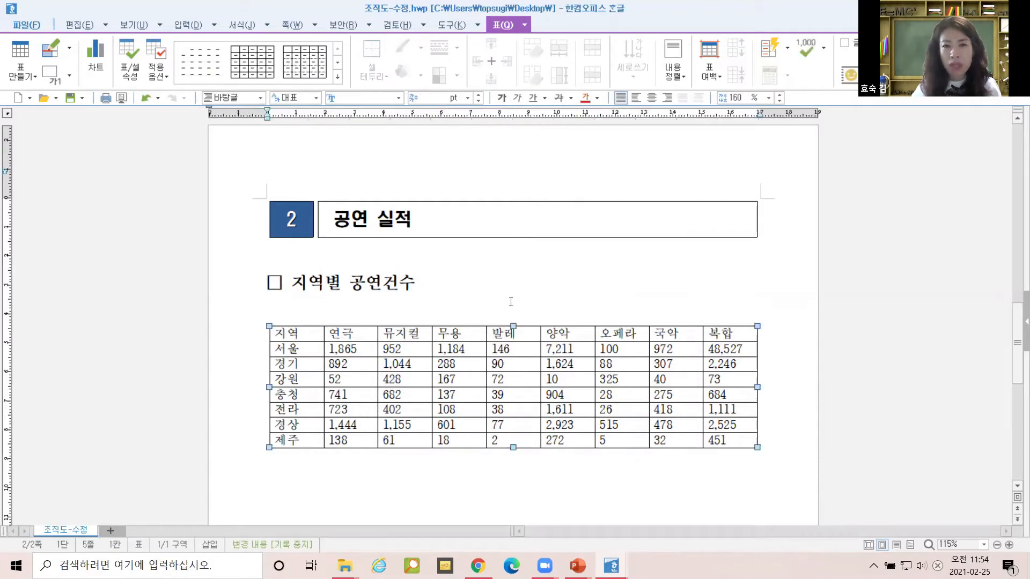
left_click(525, 25)
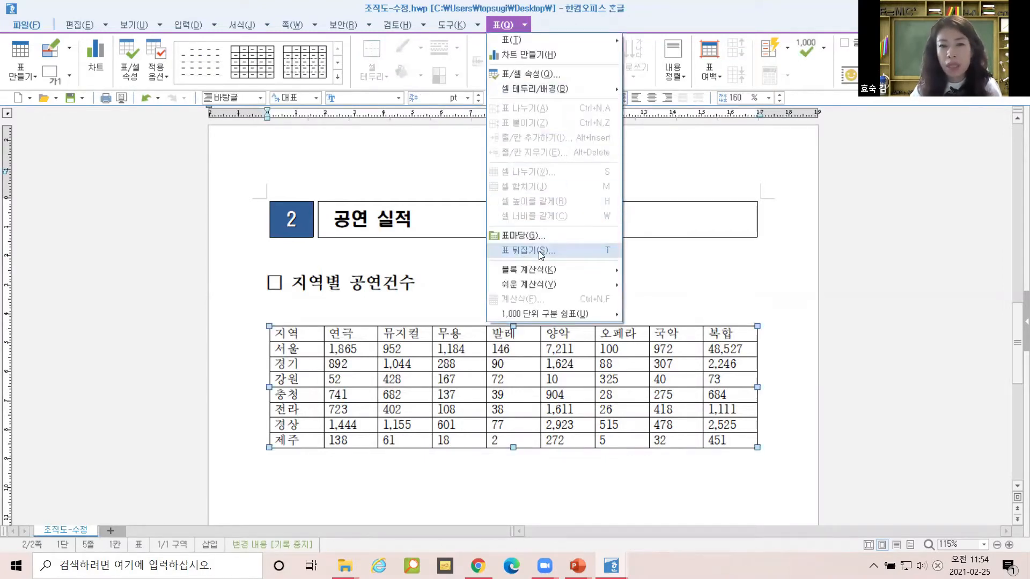
key("Escape")
key("Escape")
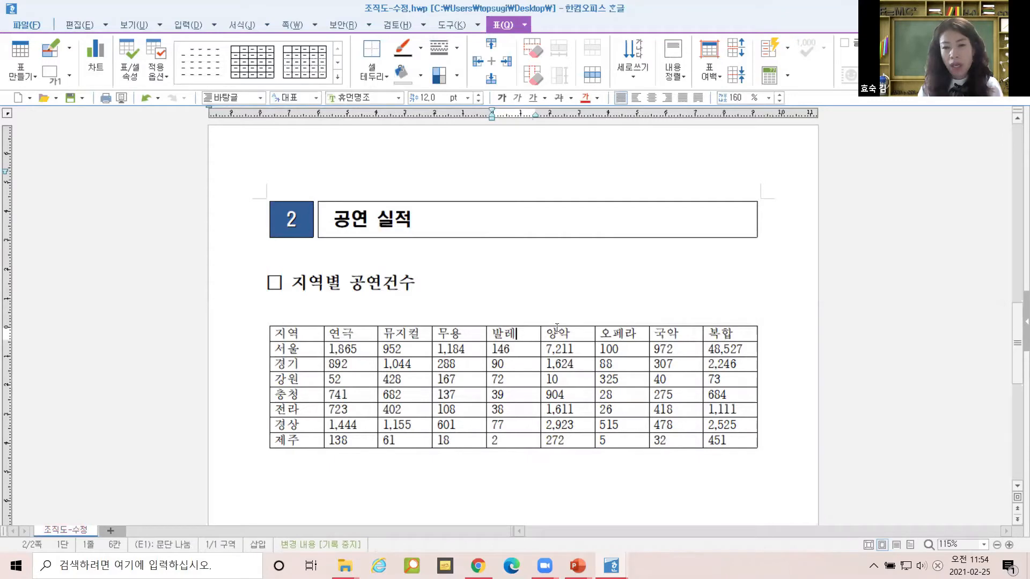
Reselect the whole table as an object and bring up the 표 뒤집기 dialog.
left_click(529, 326)
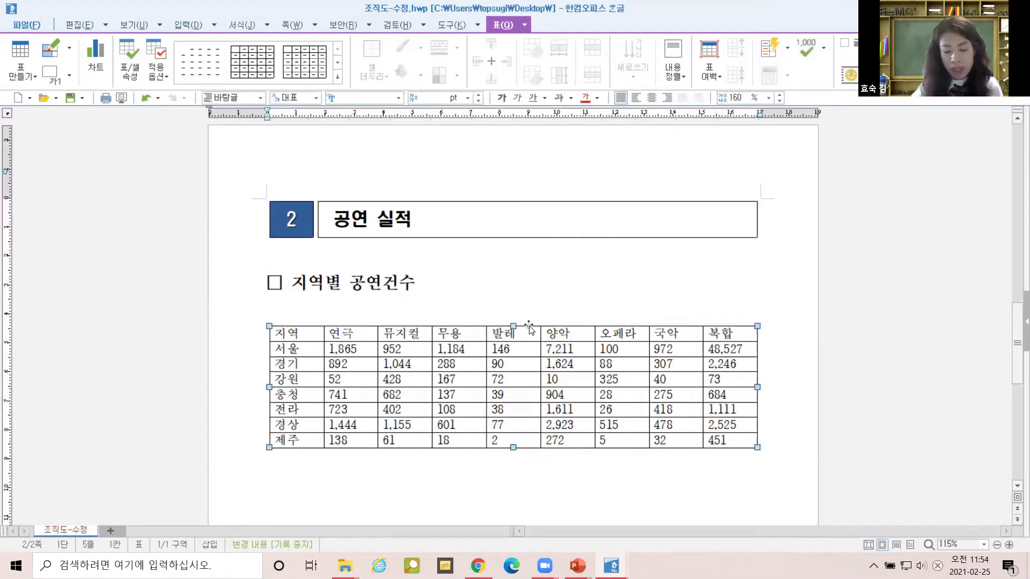
key("t")
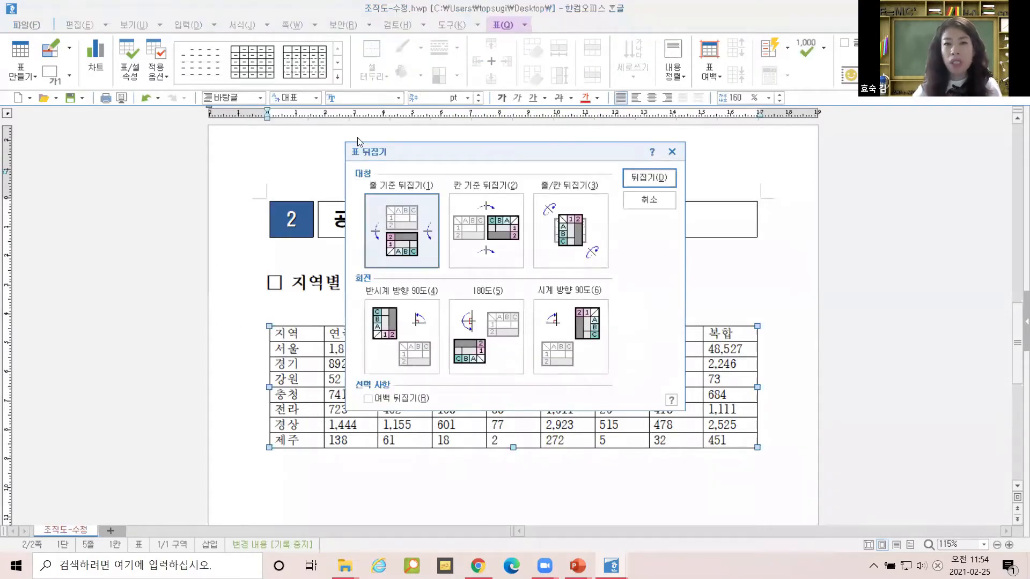
left_click(661, 204)
left_click(676, 264)
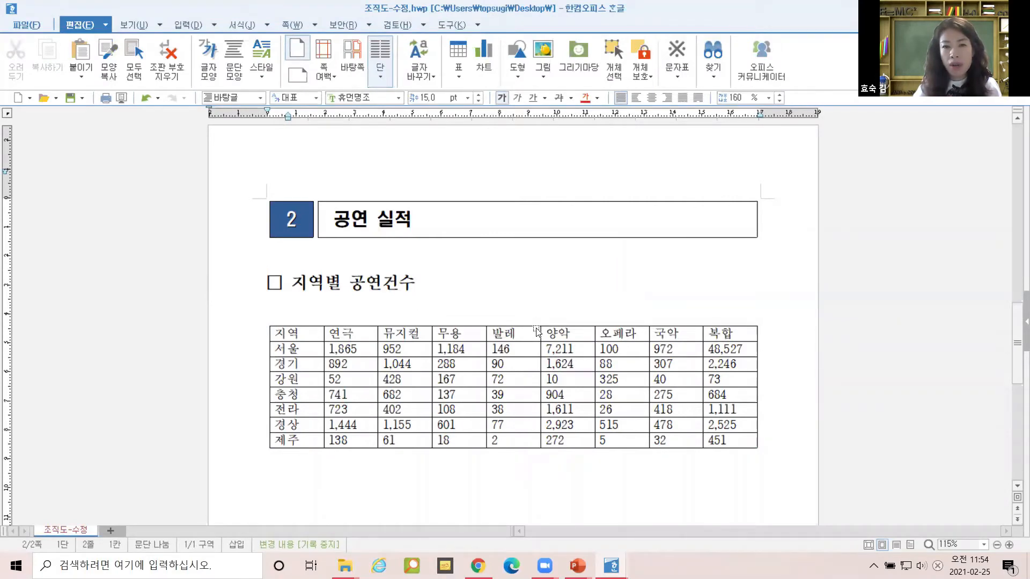
left_click(536, 328)
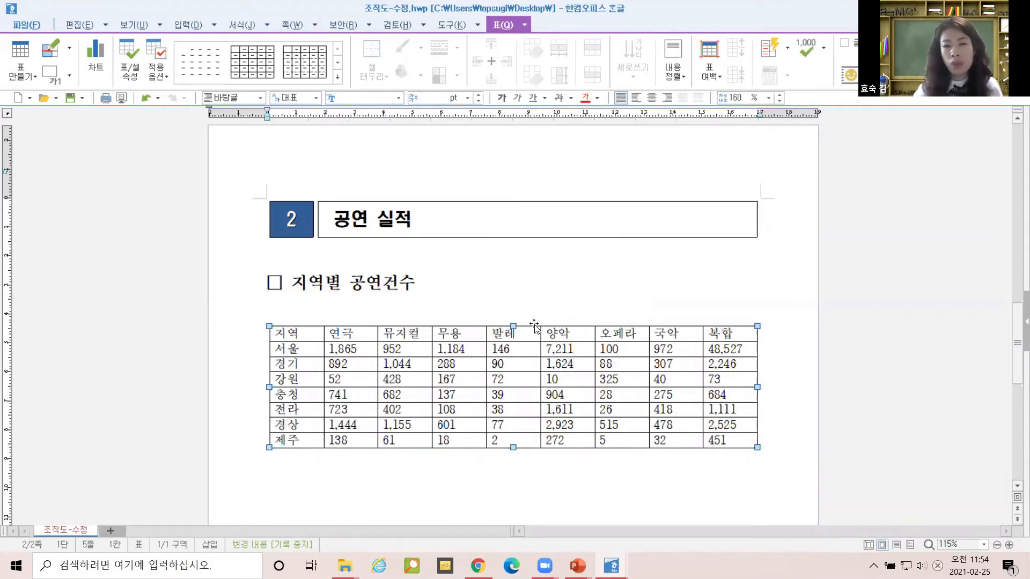
left_click(517, 310)
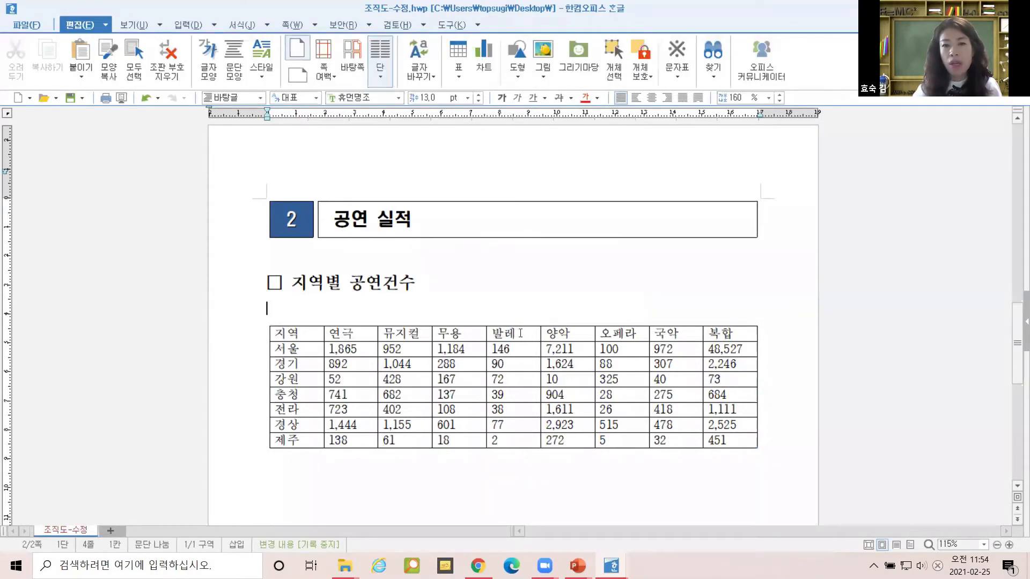
left_click(527, 327)
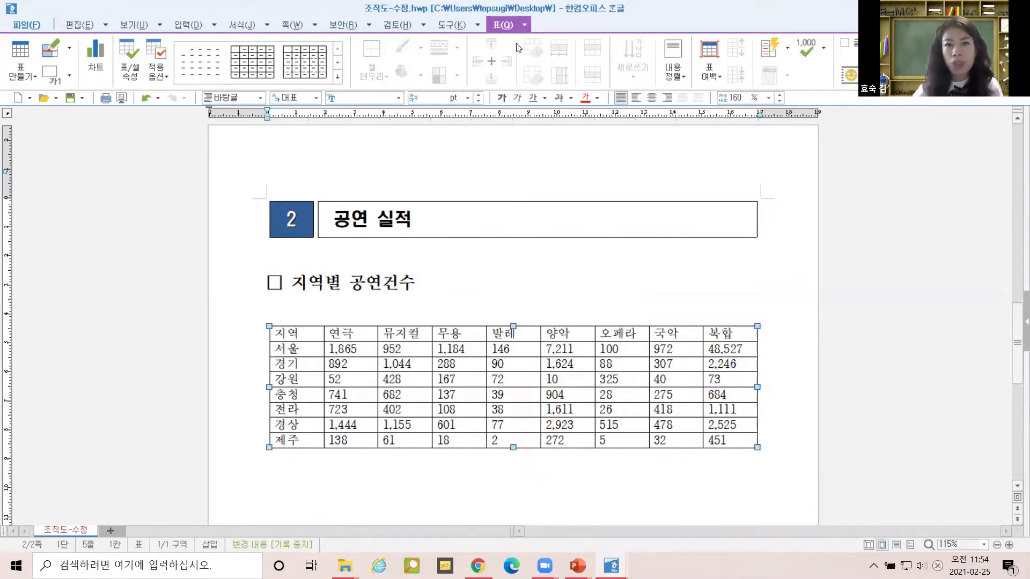
left_click(524, 26)
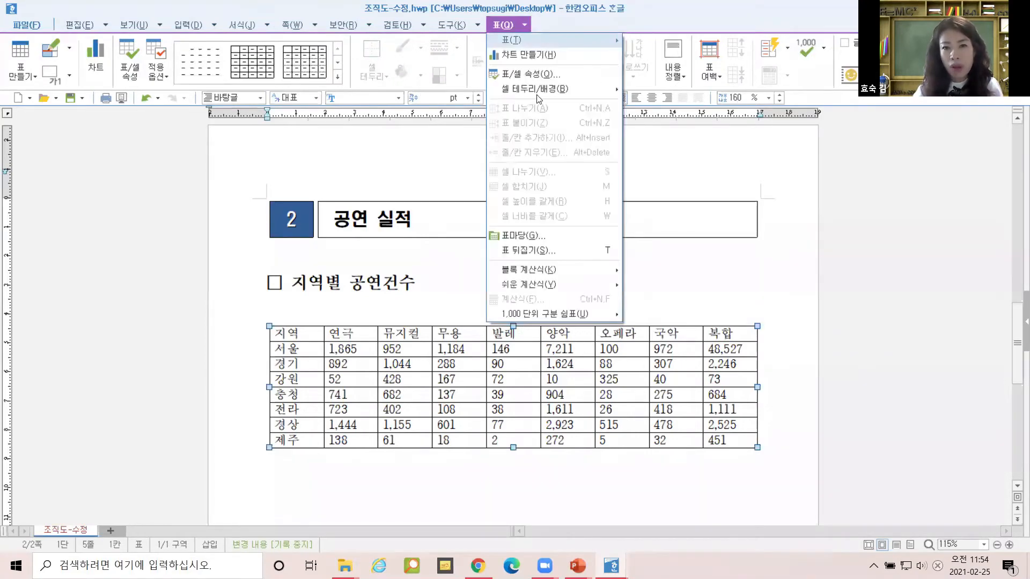
left_click(548, 250)
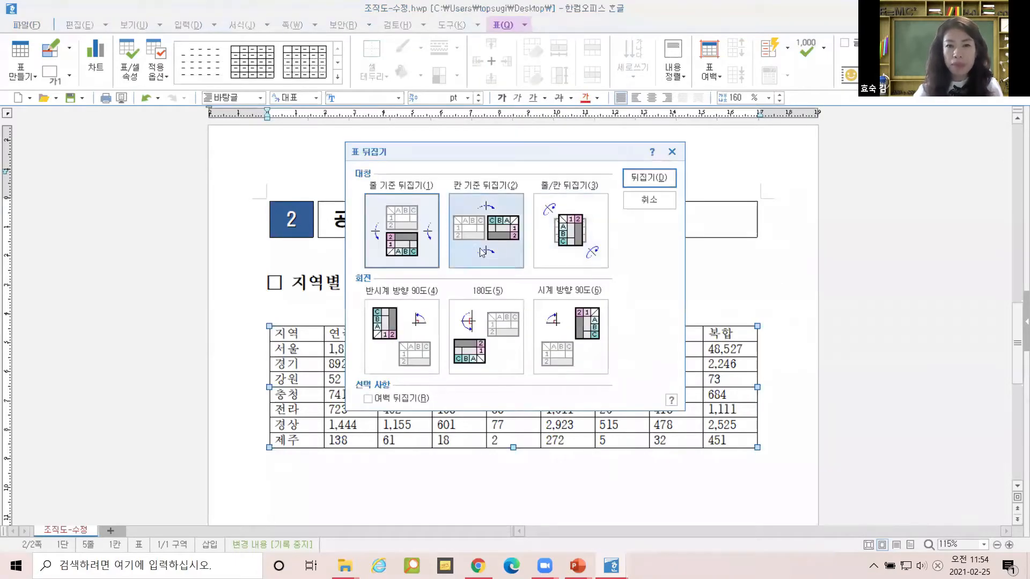
Flip the table with 줄/칸 뒤집기 so regions run across the top and genres down the side.
left_click(566, 229)
left_click(640, 179)
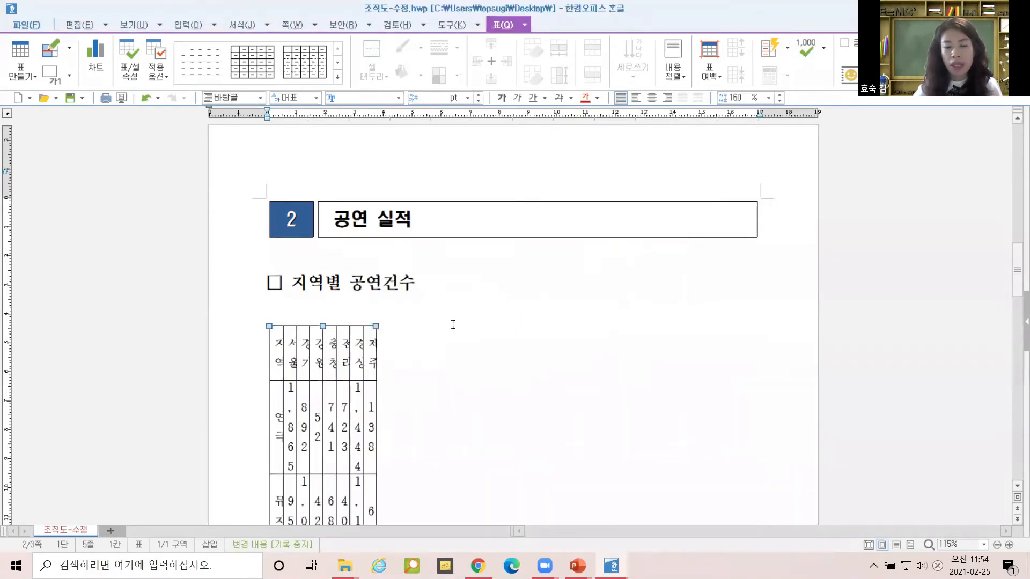
scroll(431, 349, "down", 3)
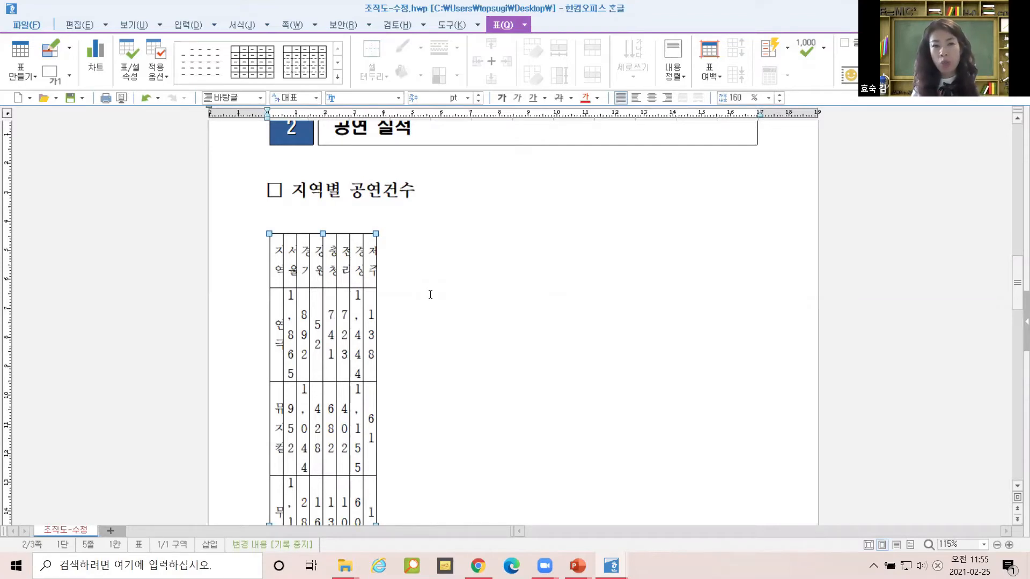
left_click(446, 254)
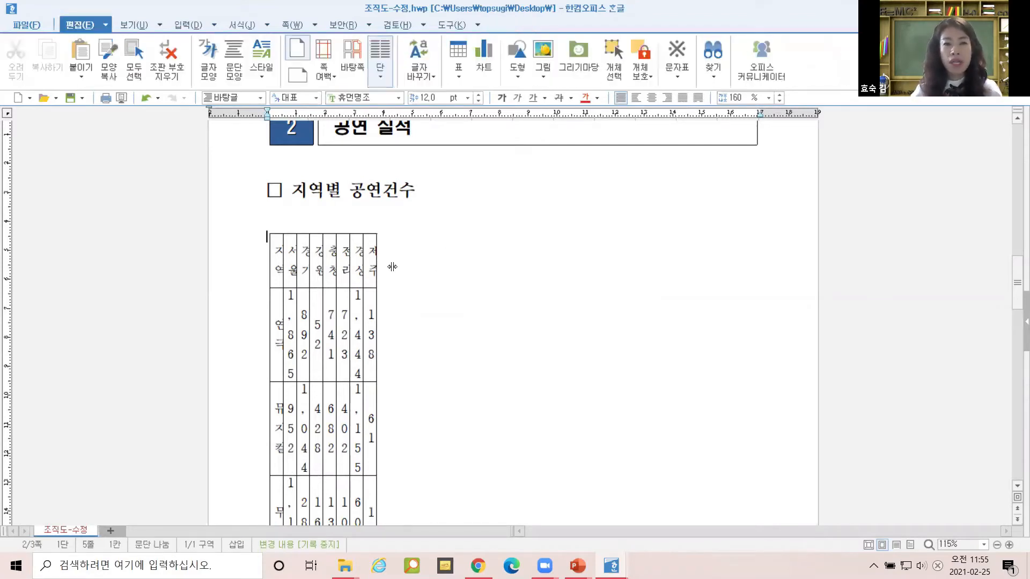
left_click_drag(275, 259, 370, 403)
left_click(415, 278)
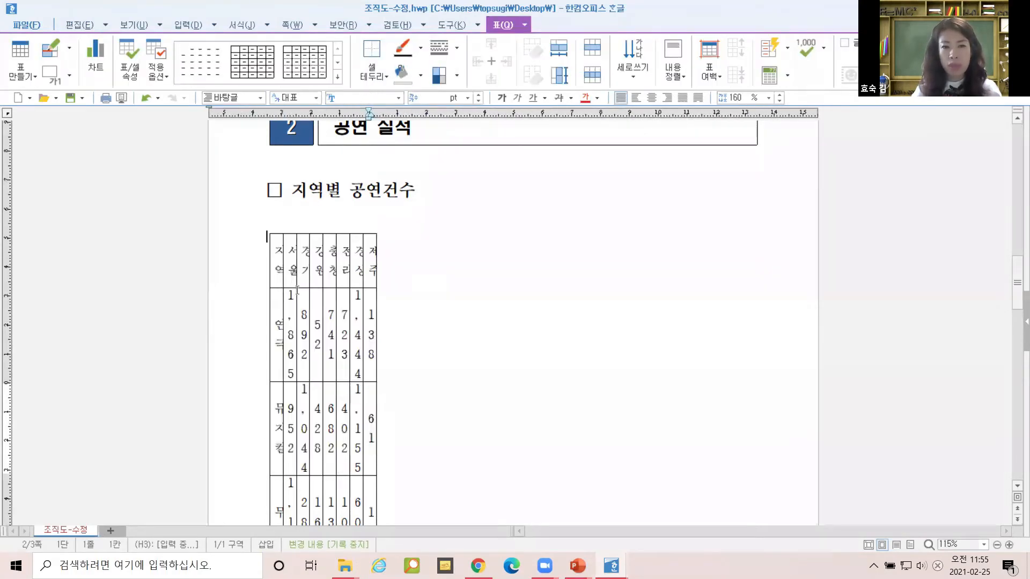
left_click(276, 257)
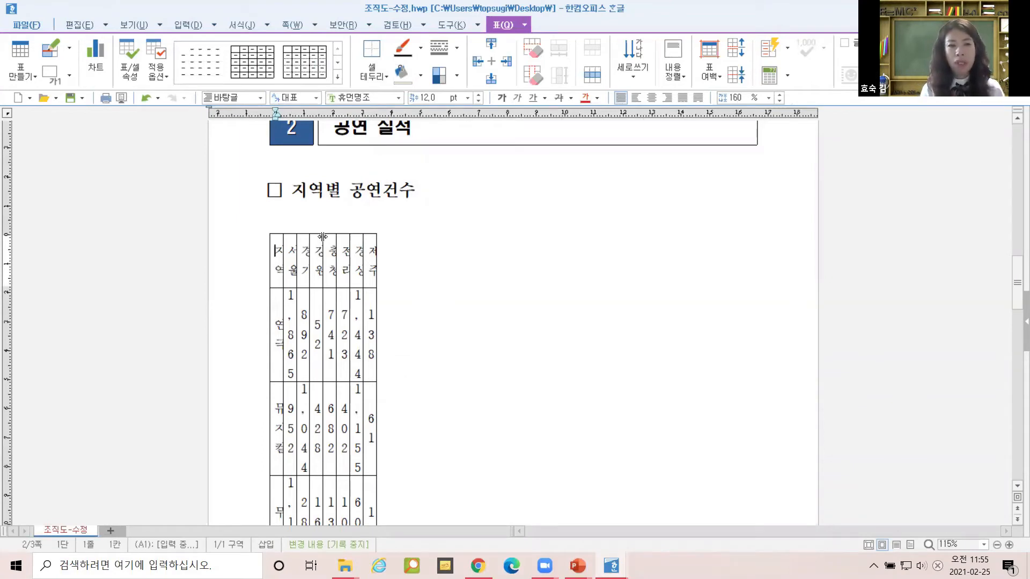
Block-select every cell of the flipped table using F5.
key("F5")
key("F5")
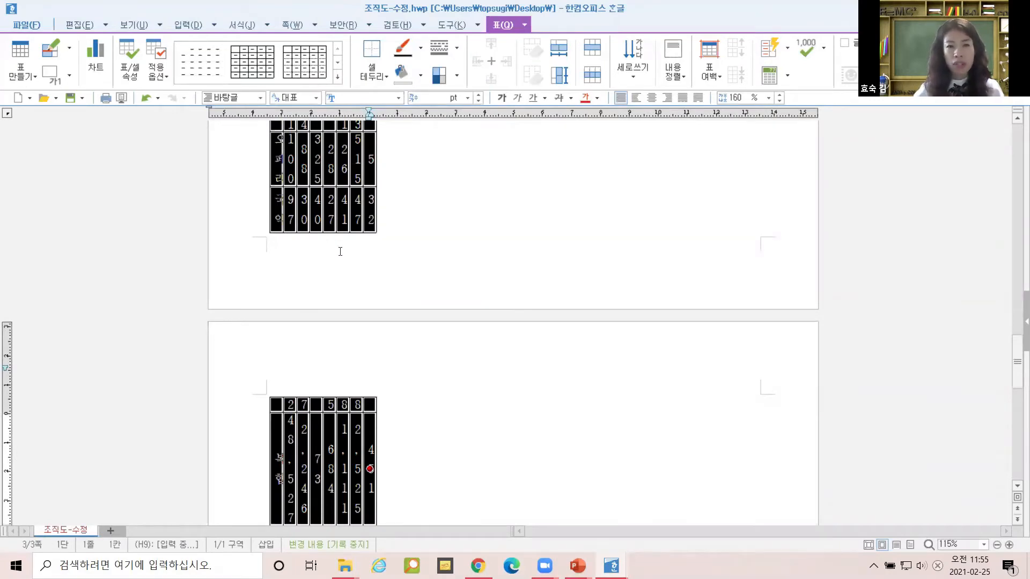
scroll(341, 251, "up", 3)
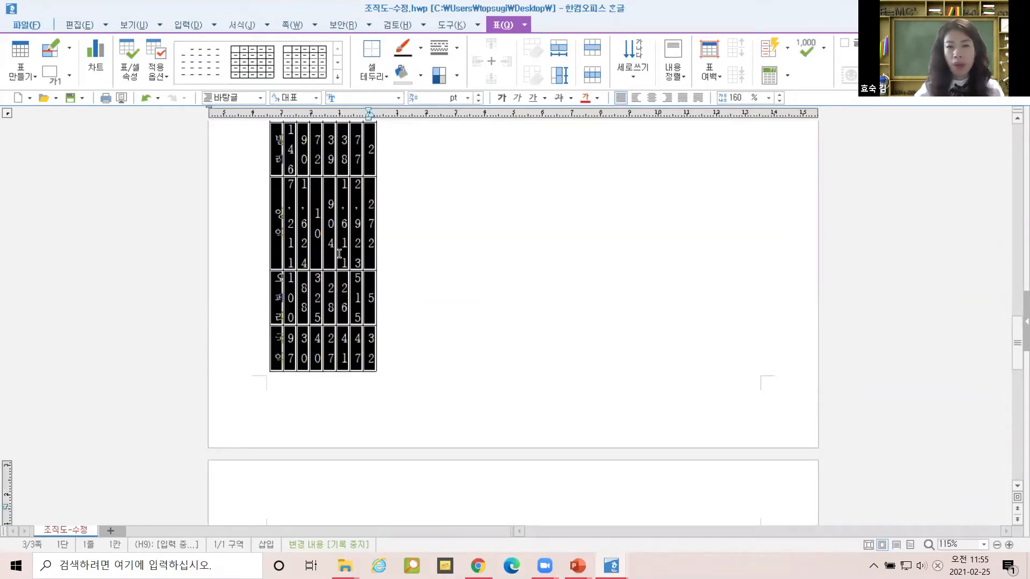
scroll(339, 254, "down", 7)
scroll(337, 256, "up", 8)
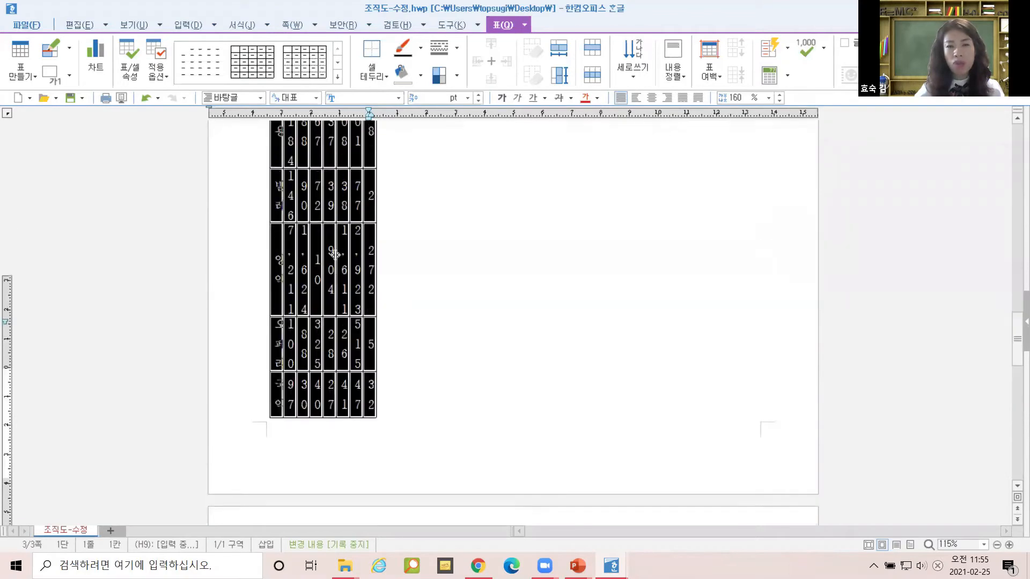
scroll(335, 254, "up", 9)
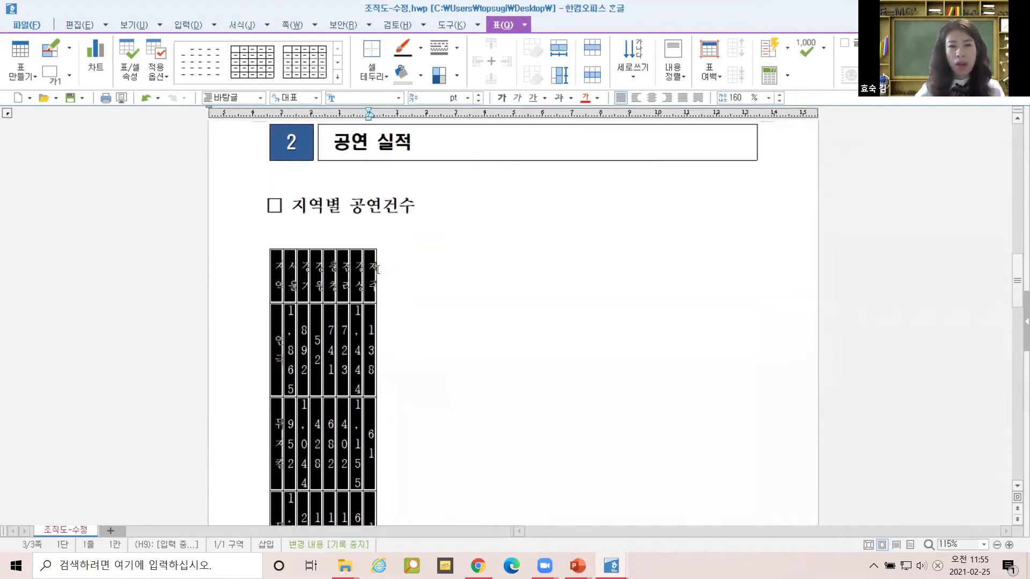
left_click(290, 269)
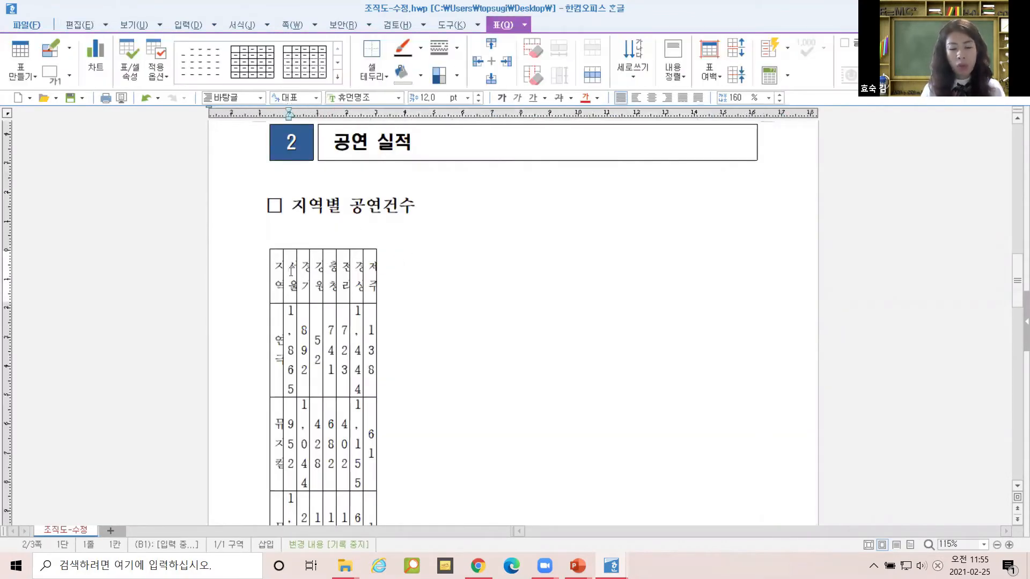
key("F5")
key("F5")
key("F5")
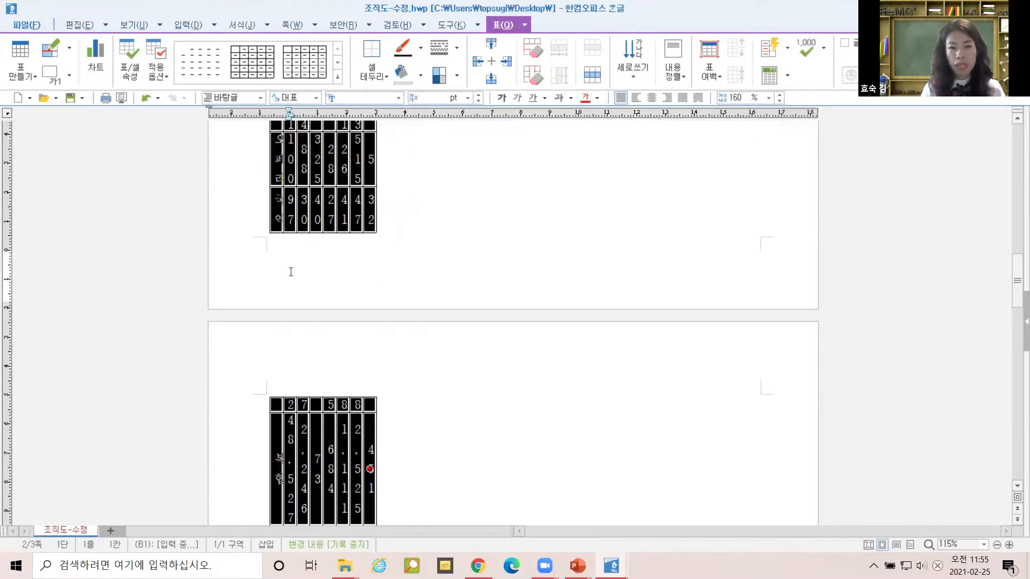
Widen the table's columns and shrink the tall rows toward standard height.
key("ctrl+Right")
key("ctrl+Right")
key("ctrl+Right")
key("ctrl+Right")
key("ctrl+Right")
key("ctrl+Right")
key("ctrl+Right")
key("ctrl+Right")
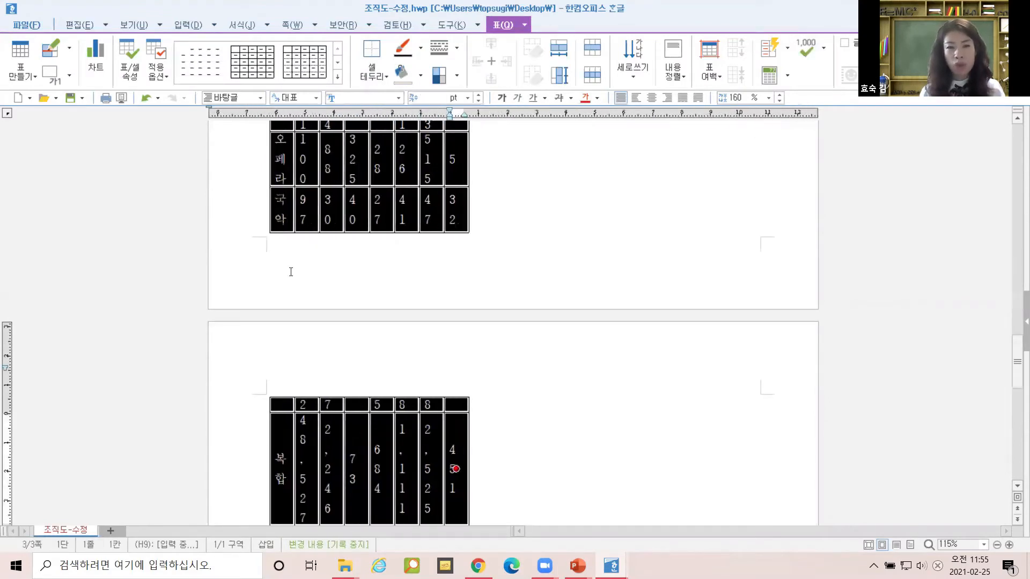
key("ctrl+Right")
key("ctrl+Right")
key("ctrl+Right")
key("ctrl+Right")
key("ctrl+Right")
key("ctrl+Right")
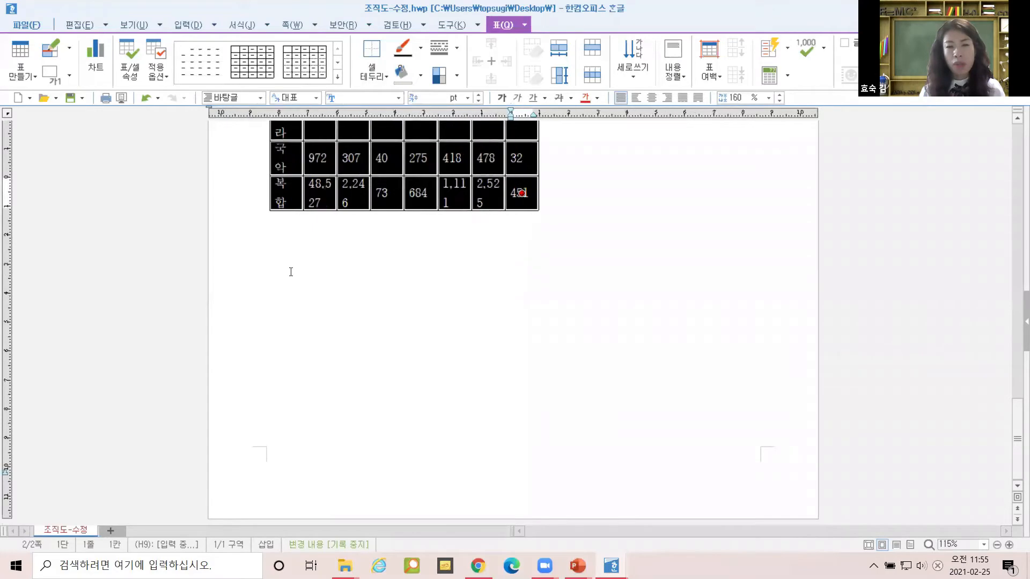
key("ctrl+Right")
key("ctrl+Right")
key("ctrl+Right")
key("ctrl+Right")
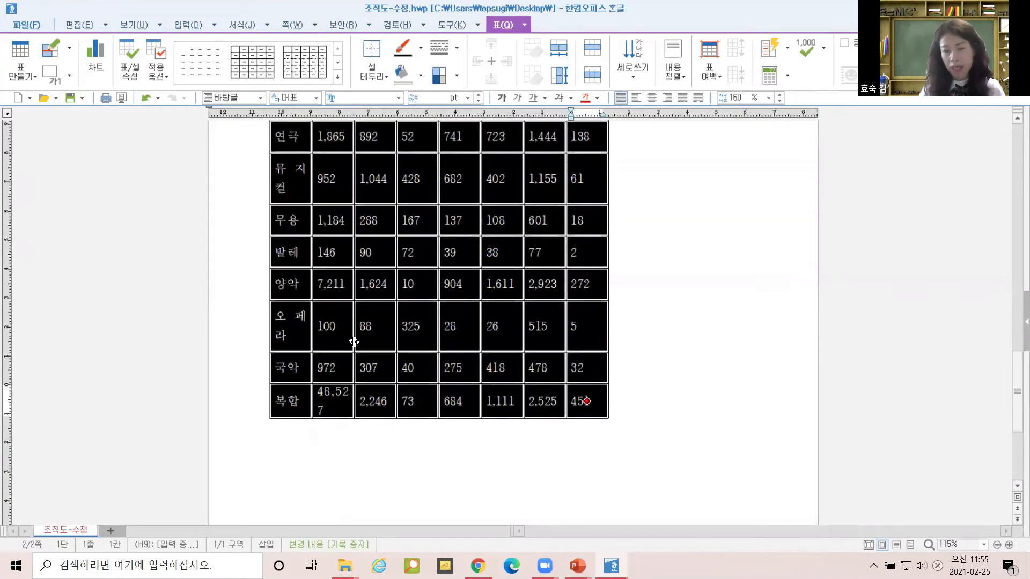
key("ctrl+Right")
key("ctrl+Right")
key("ctrl+Right")
key("ctrl+Right")
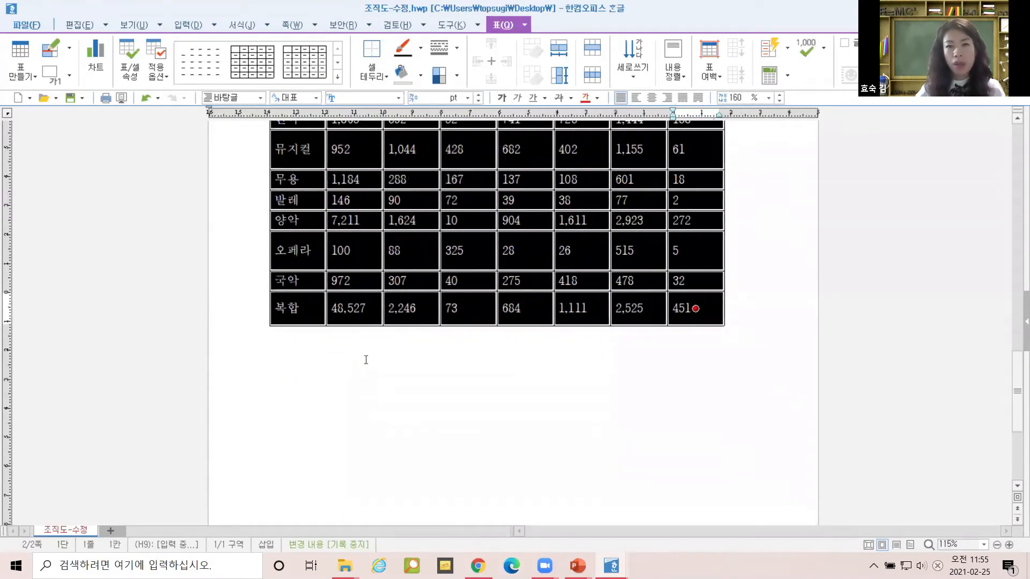
scroll(366, 359, "up", 5)
key("ctrl+Up")
key("ctrl+Up")
key("ctrl+Up")
key("ctrl+Up")
key("ctrl+Right")
key("ctrl+Right")
key("ctrl+Right")
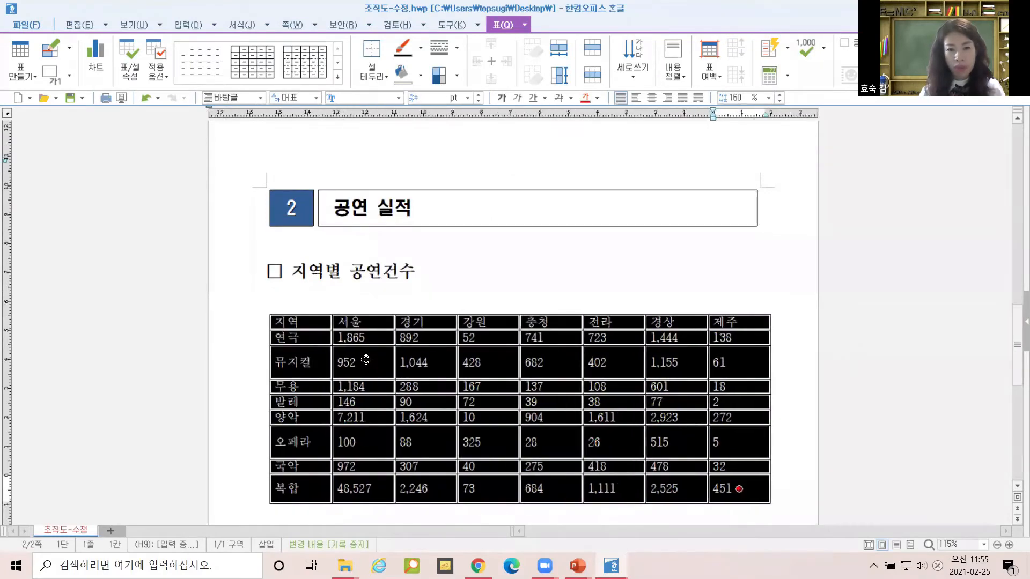
key("ctrl+Up")
key("ctrl+Up")
key("ctrl+Up")
key("ctrl+Up")
key("ctrl+Up")
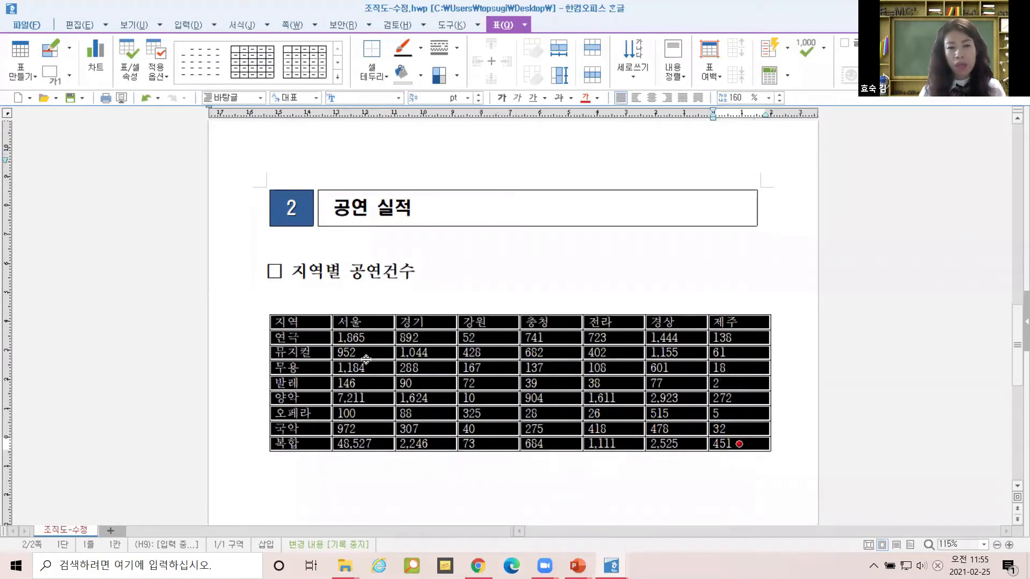
Fine-tune column widths and row heights, ending with rows one step taller.
key("ctrl+Left")
key("ctrl+Left")
key("ctrl+Left")
key("ctrl+Left")
key("ctrl+Left")
key("ctrl+Right")
key("ctrl+Right")
key("ctrl+Right")
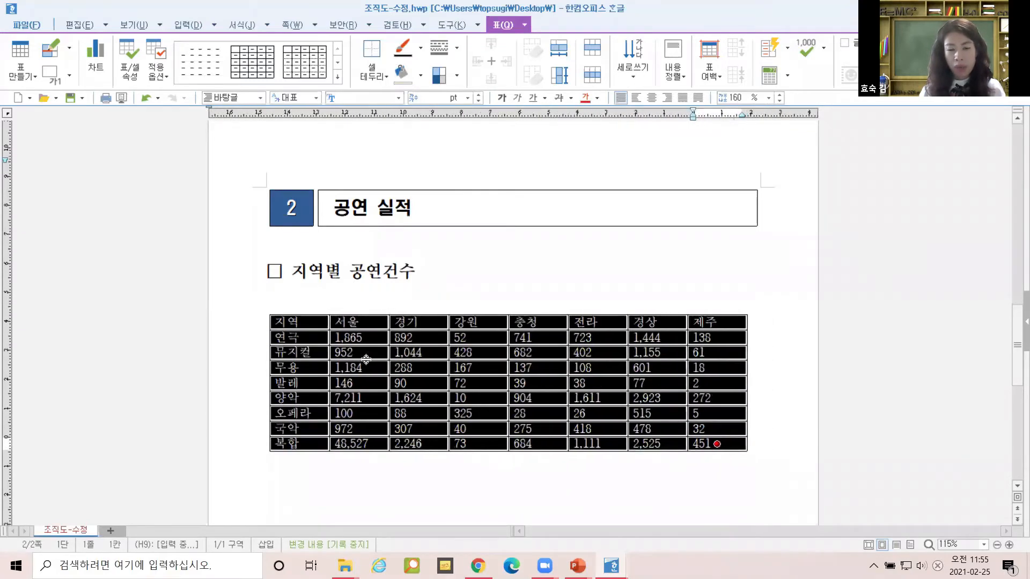
key("ctrl+Down")
key("ctrl+Down")
key("ctrl+Down")
key("ctrl+Up")
key("ctrl+Up")
key("ctrl+Right")
key("ctrl+Left")
key("ctrl+Down")
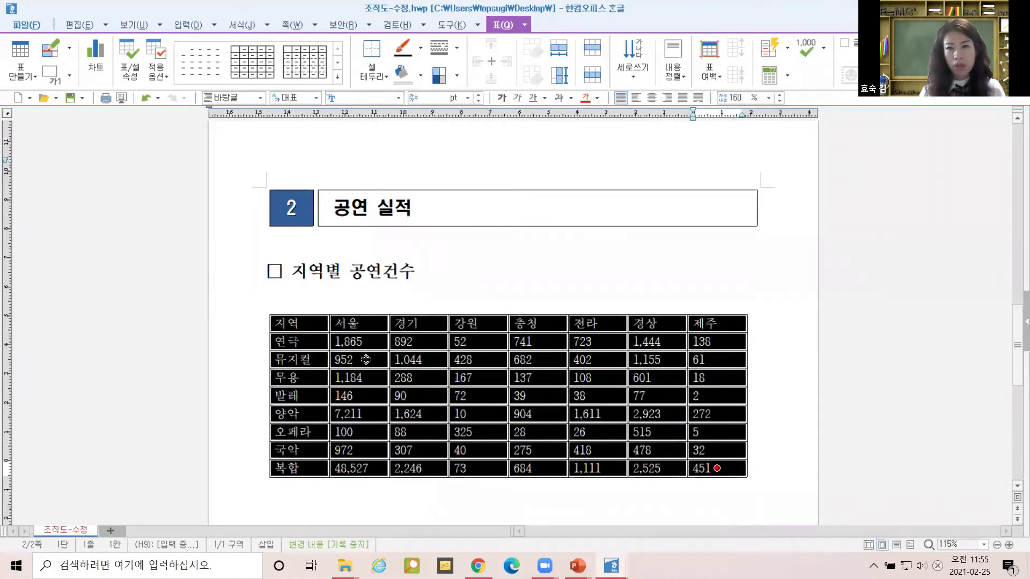
Drag the table's right edge to the heading box edge, undo a row-height change, and select all cells.
left_click(643, 285)
left_click(645, 315)
left_click_drag(748, 395, 756, 395)
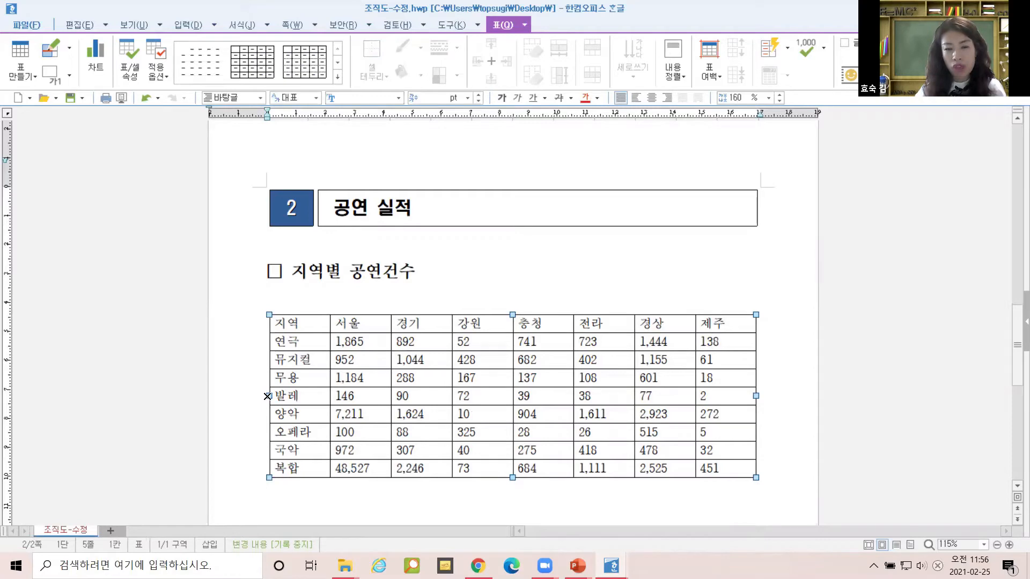
left_click_drag(757, 395, 756, 395)
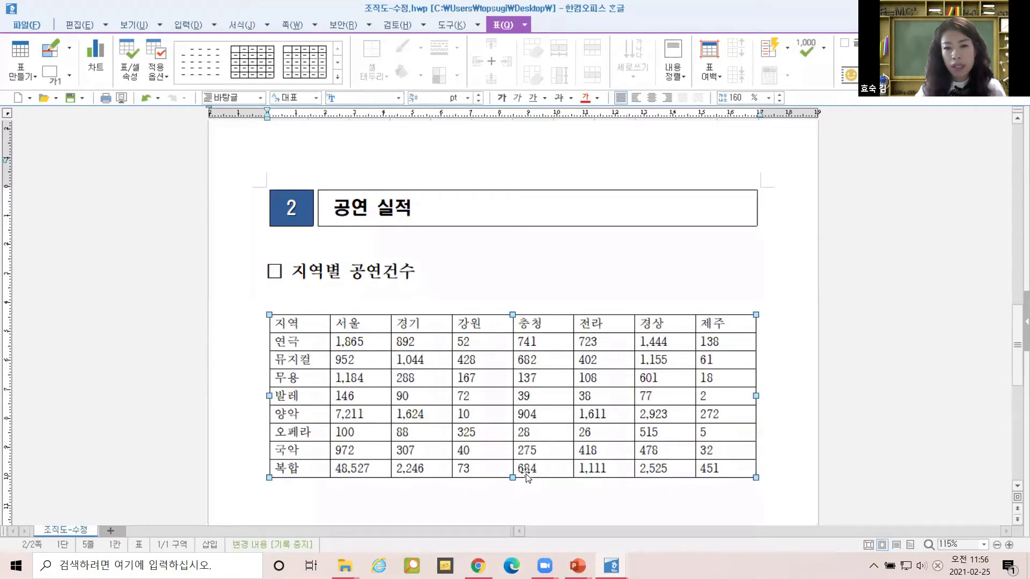
left_click_drag(513, 478, 514, 496)
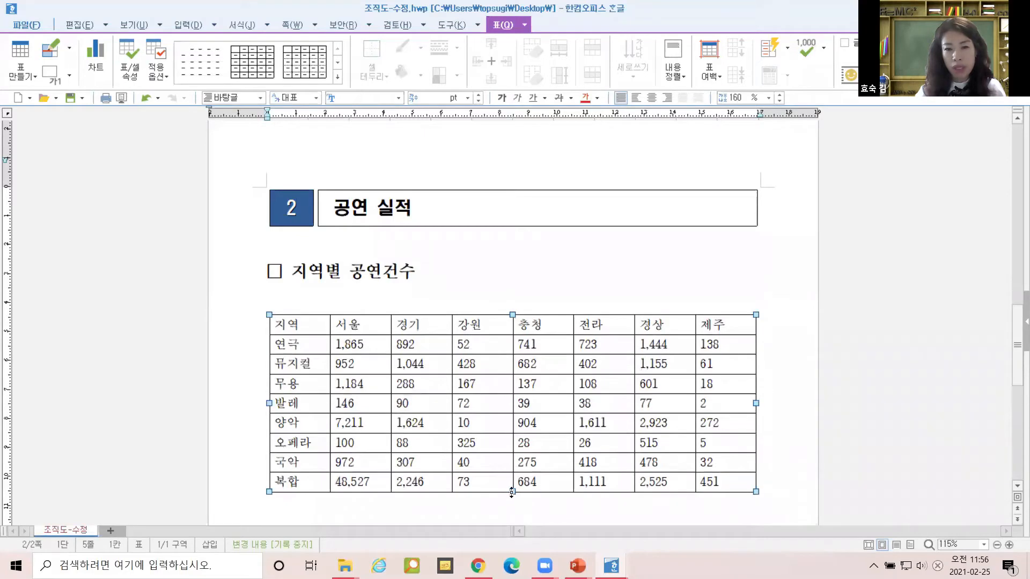
key("ctrl+z")
left_click(854, 399)
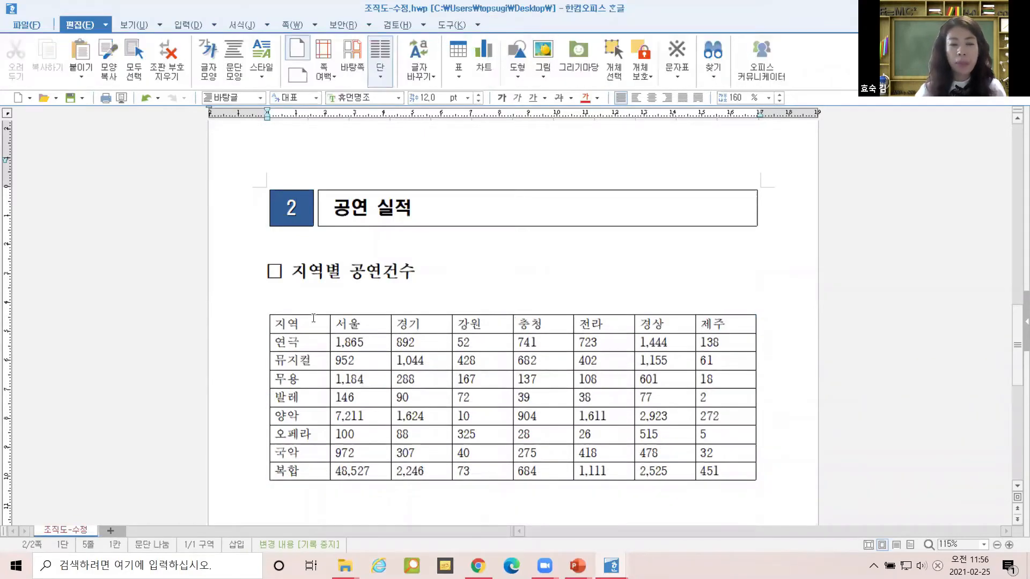
left_click_drag(319, 317, 728, 482)
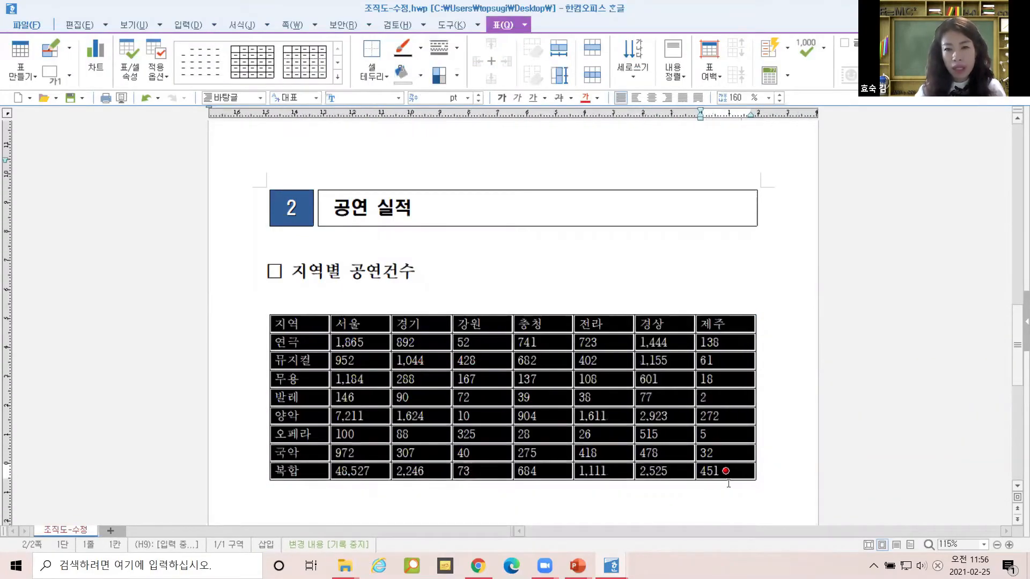
Centre all cells, then right-align the figures from 1,865 through 451.
left_click(656, 98)
left_click_drag(357, 343, 665, 397)
left_click_drag(715, 450, 733, 472)
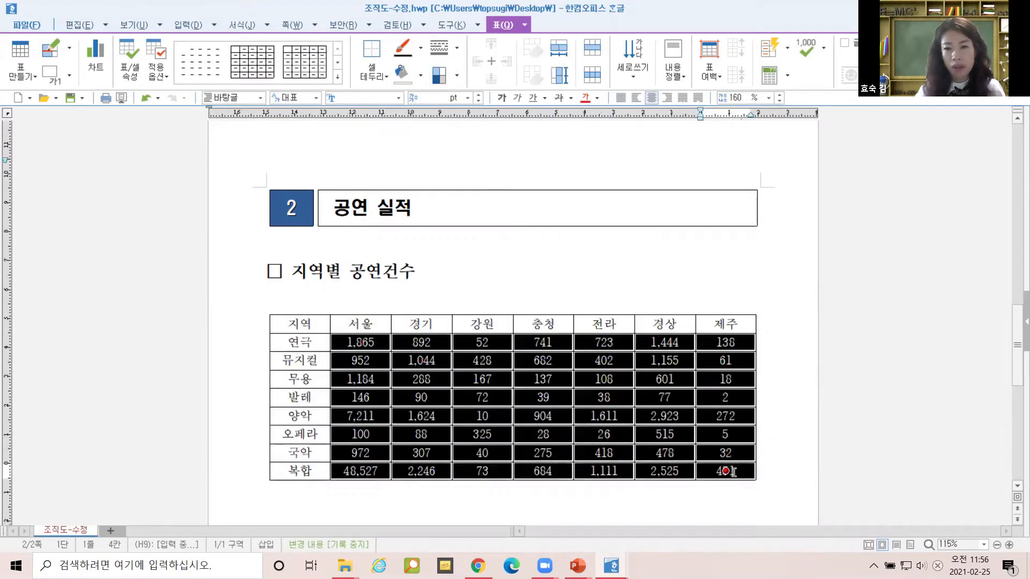
left_click(667, 98)
Check the aligned cells such as 제주, 복합 and 48,527, leaving the caret in the 972 cell.
left_click(563, 284)
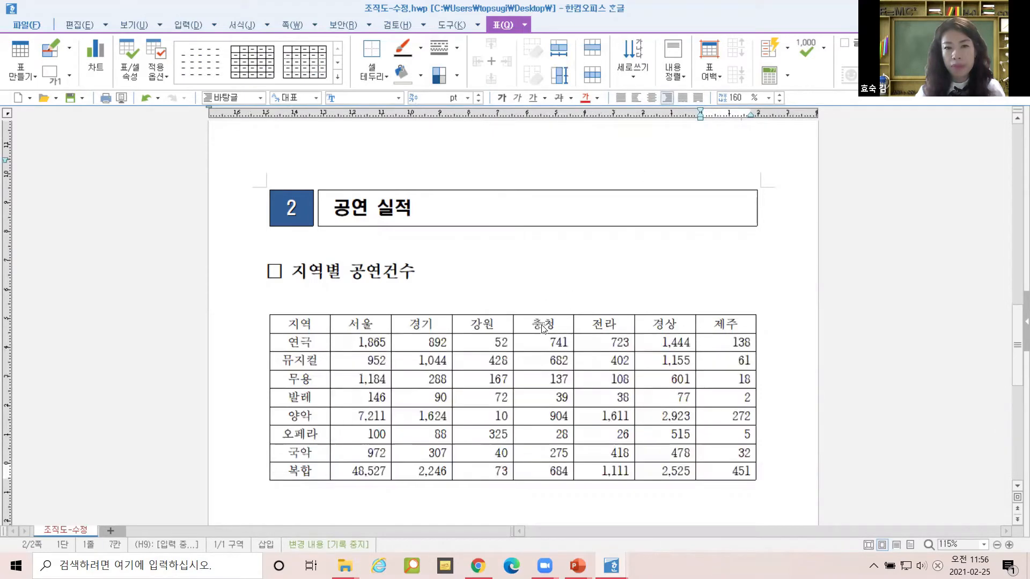
scroll(511, 381, "down", 1)
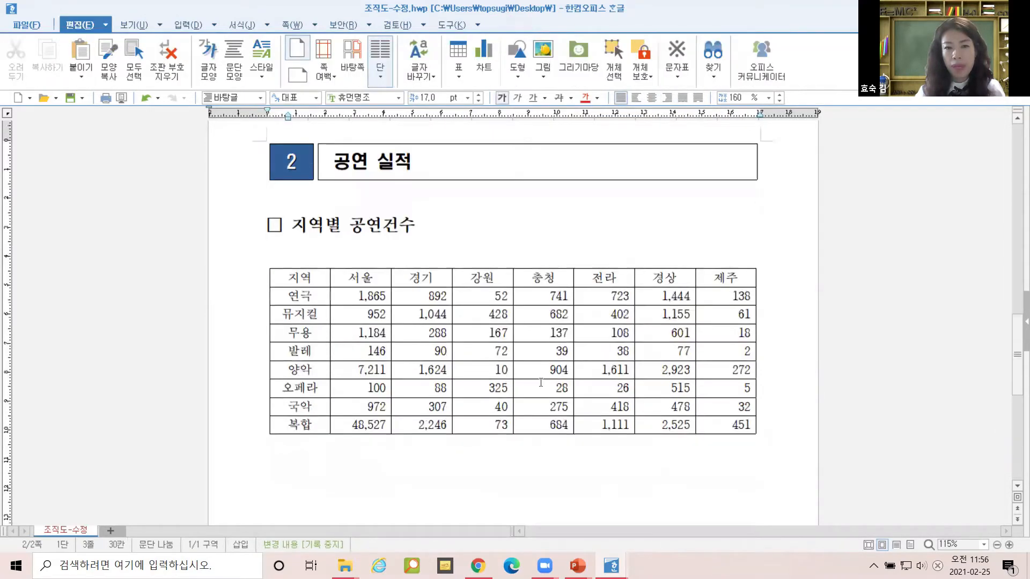
left_click(747, 336)
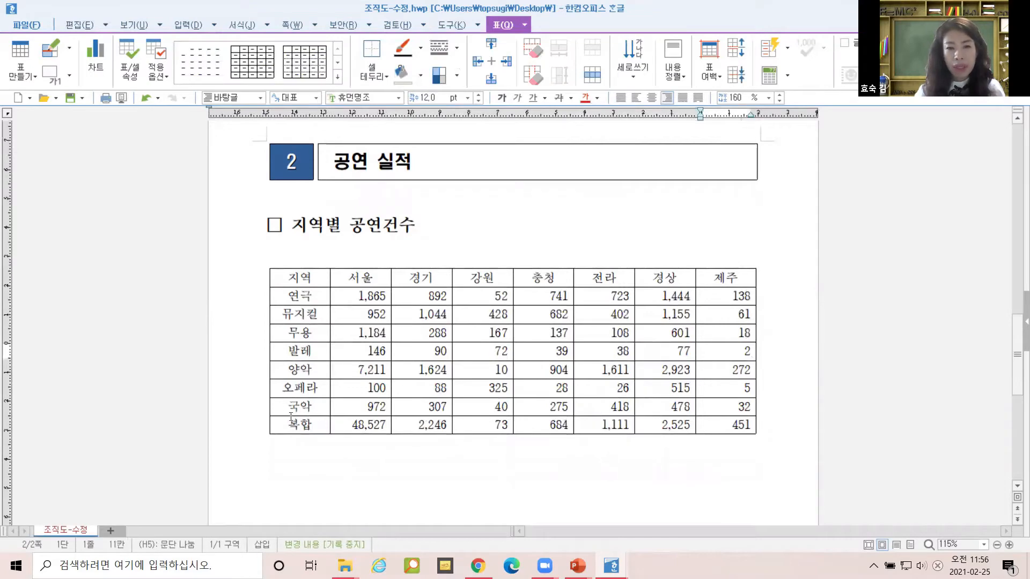
left_click(310, 425)
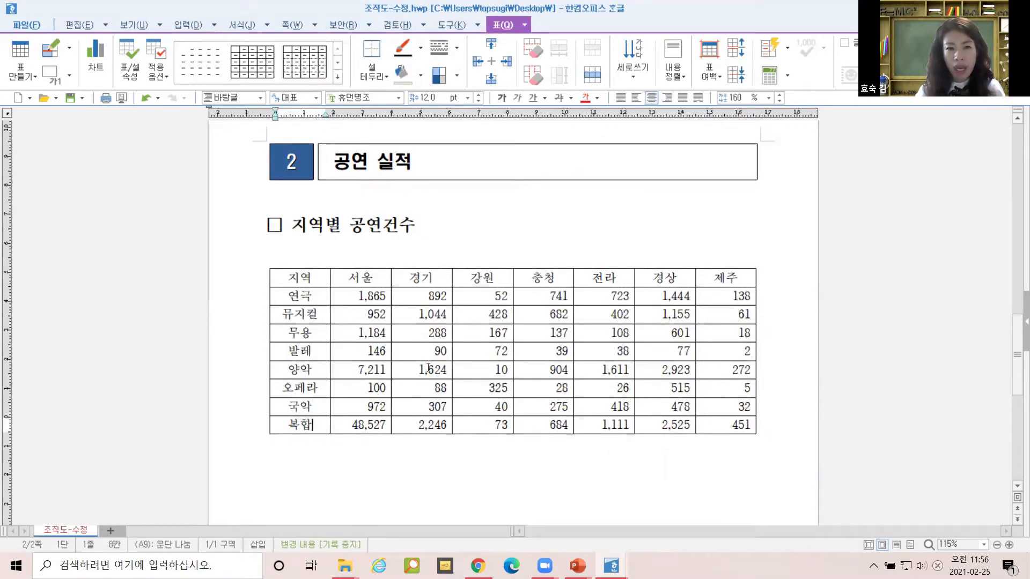
left_click(364, 424)
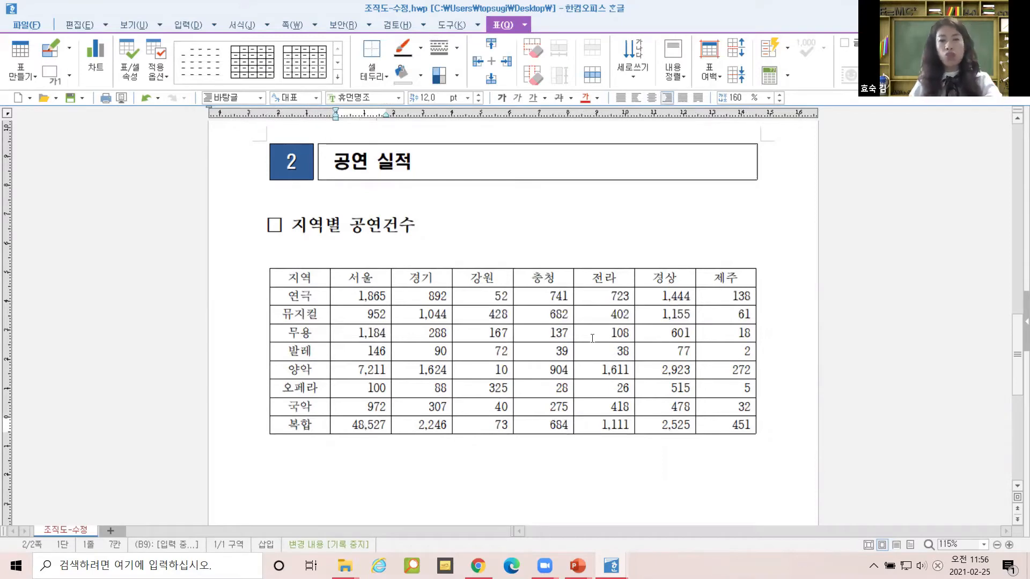
left_click(329, 465)
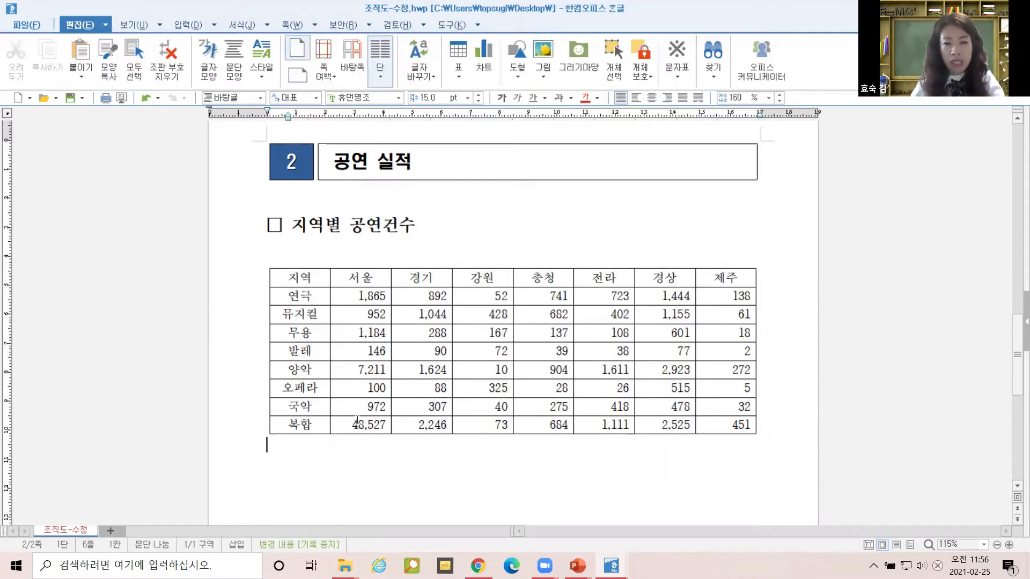
left_click(354, 412)
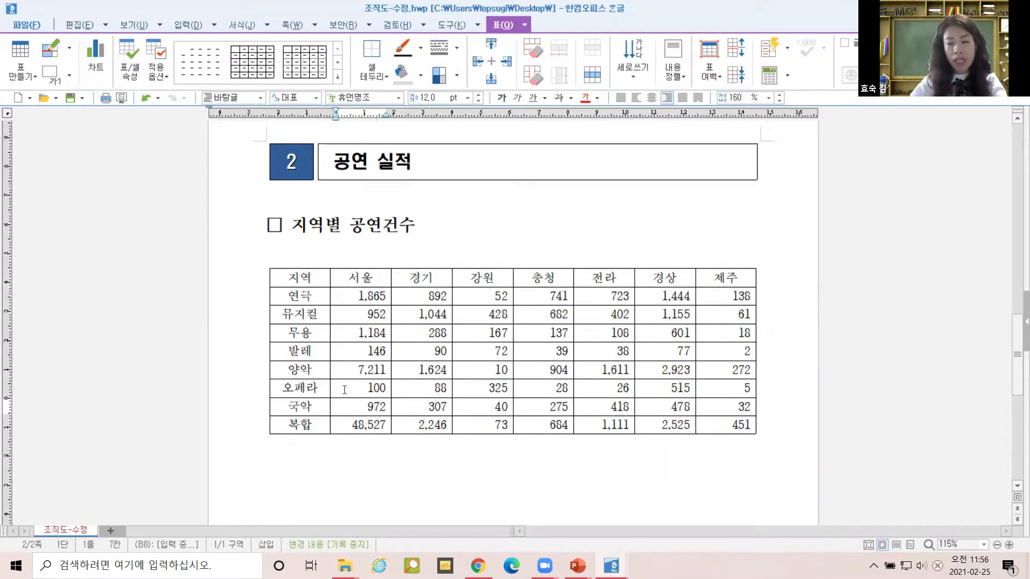
Add a new row below the 복합 row and label it 합계.
key("ctrl+Return")
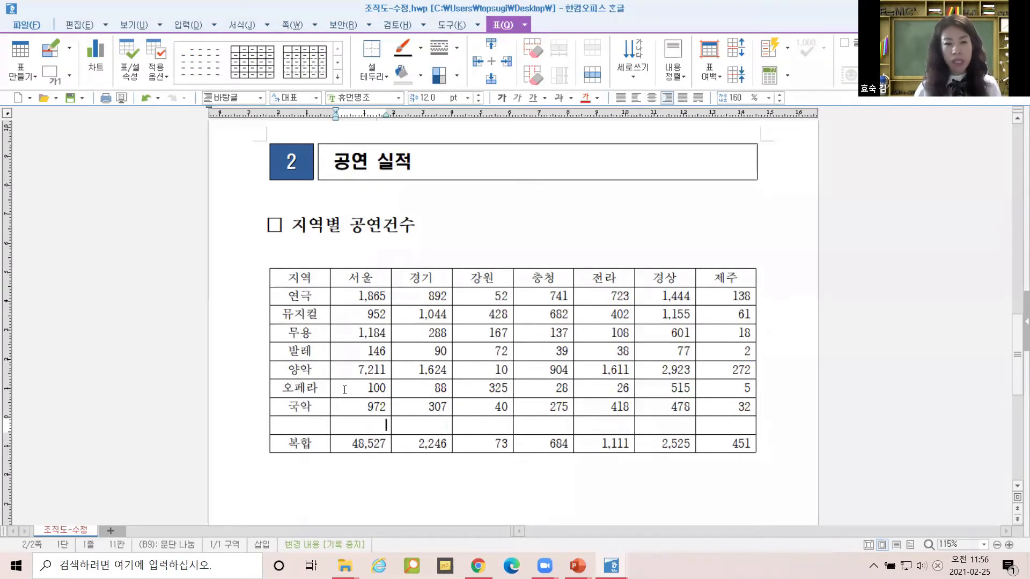
key("ctrl+z")
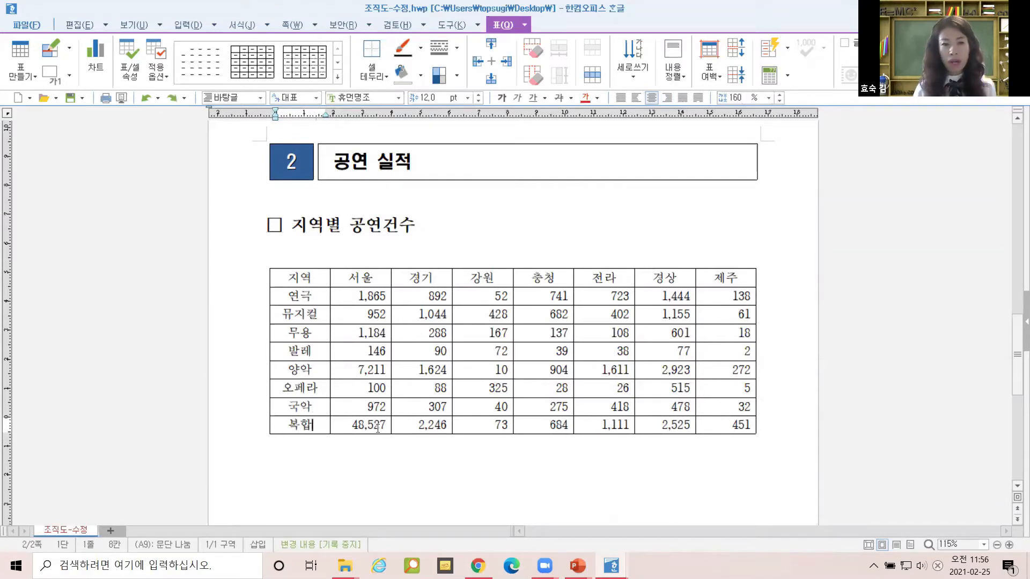
key("ctrl+Return")
type("합계")
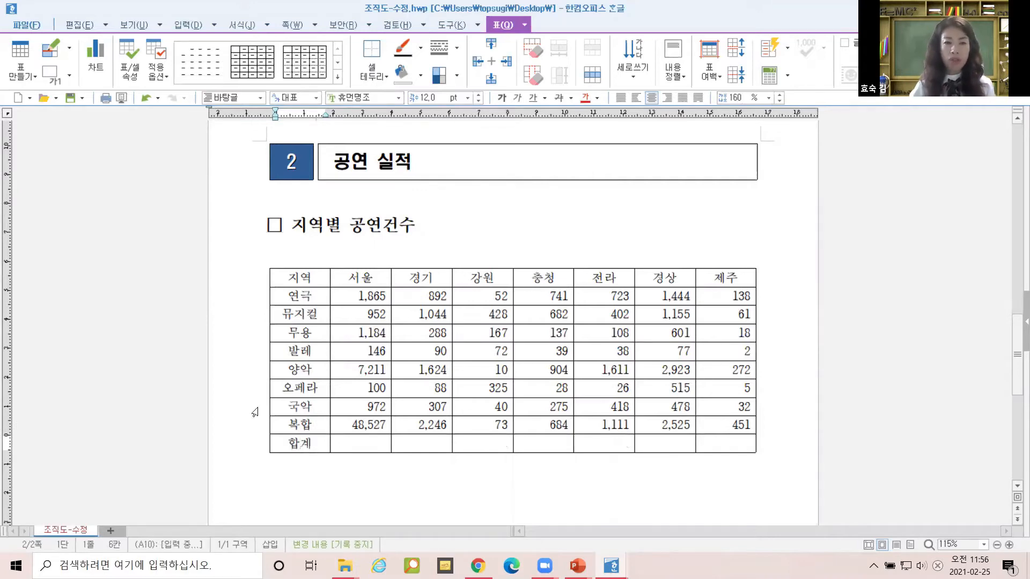
Total each column into the 합계 row with 블록 합계 over the cells from 1,865 to 904.
left_click_drag(348, 295, 725, 443)
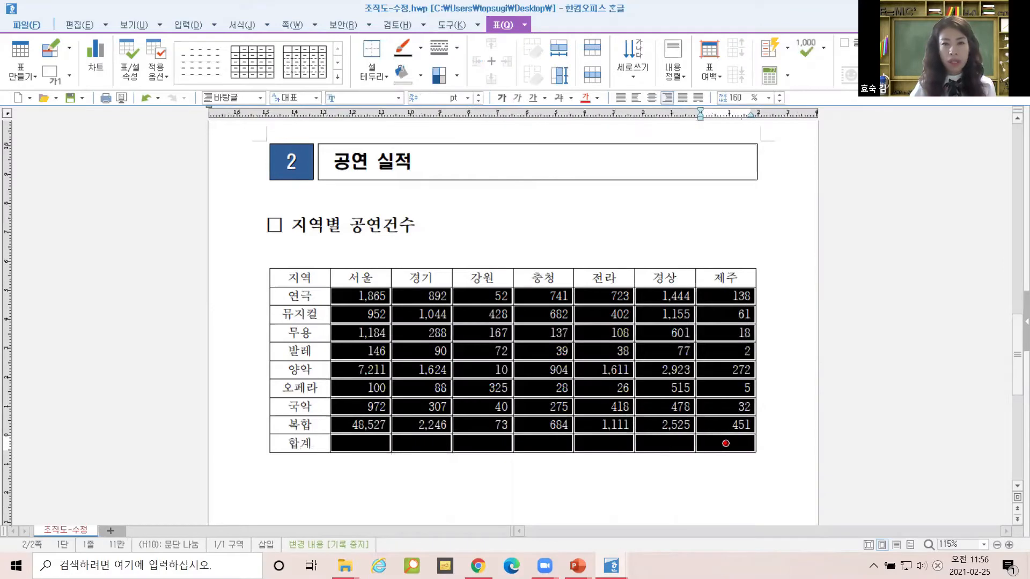
left_click(527, 24)
mouse_move(593, 270)
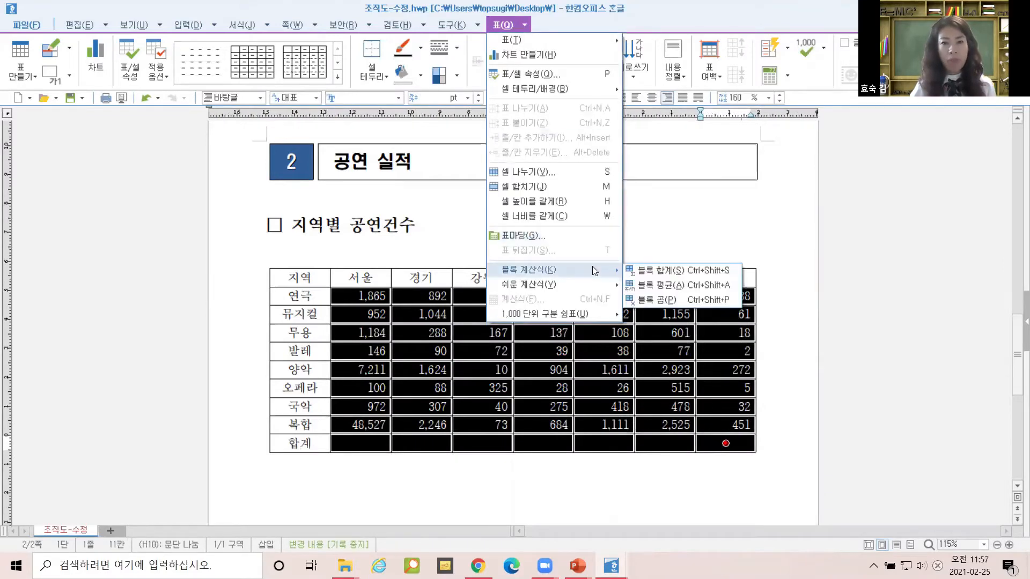
left_click(655, 272)
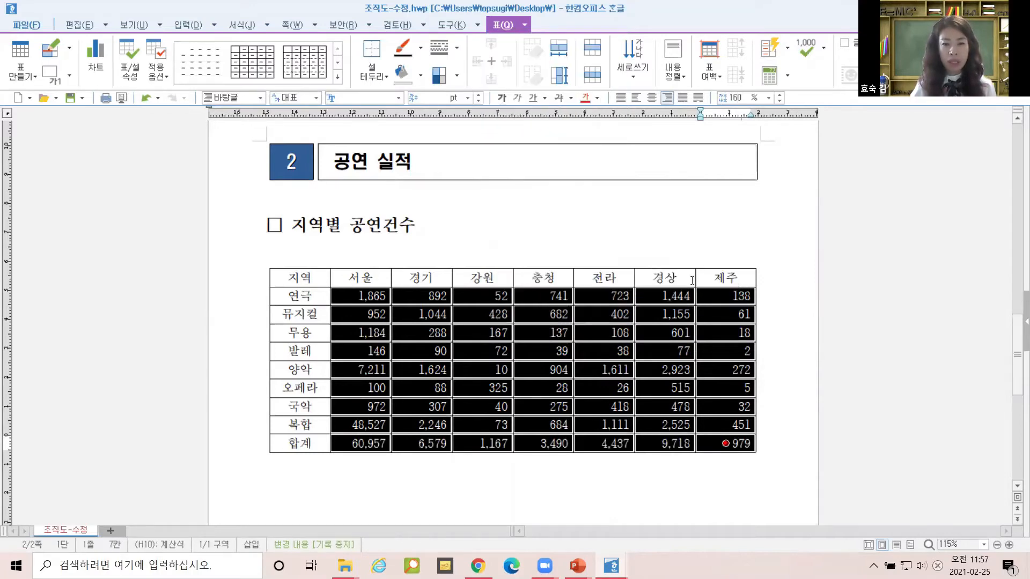
left_click(839, 313)
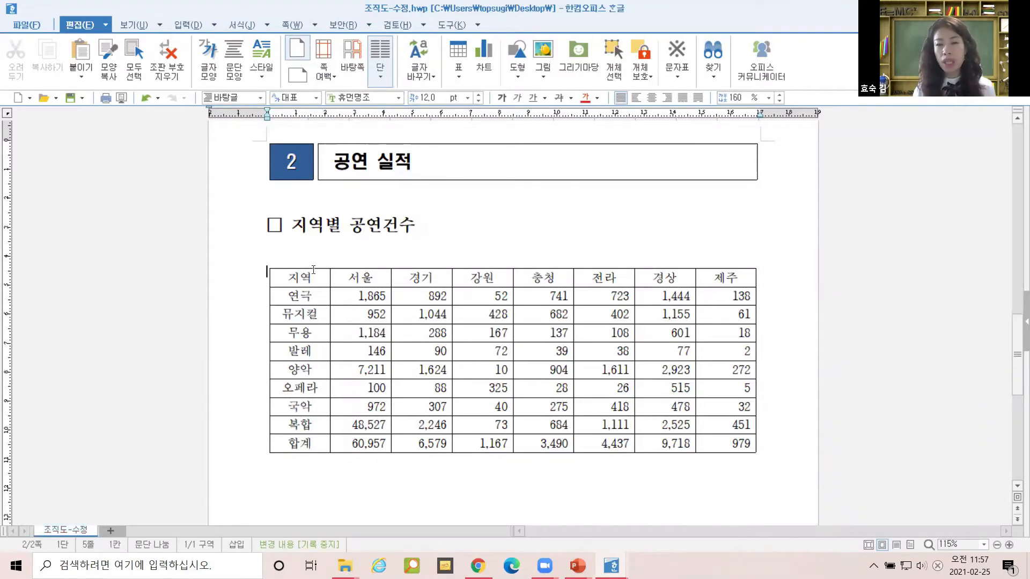
Convert the table to text with 표를 문자열로 using a custom separator, then select the ten lines.
left_click(269, 281)
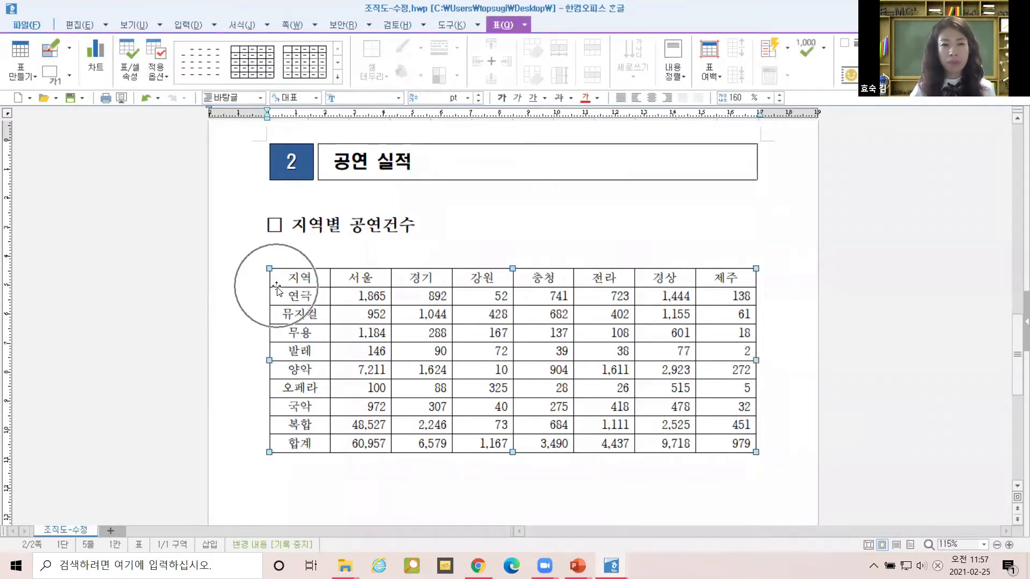
left_click(214, 26)
mouse_move(211, 43)
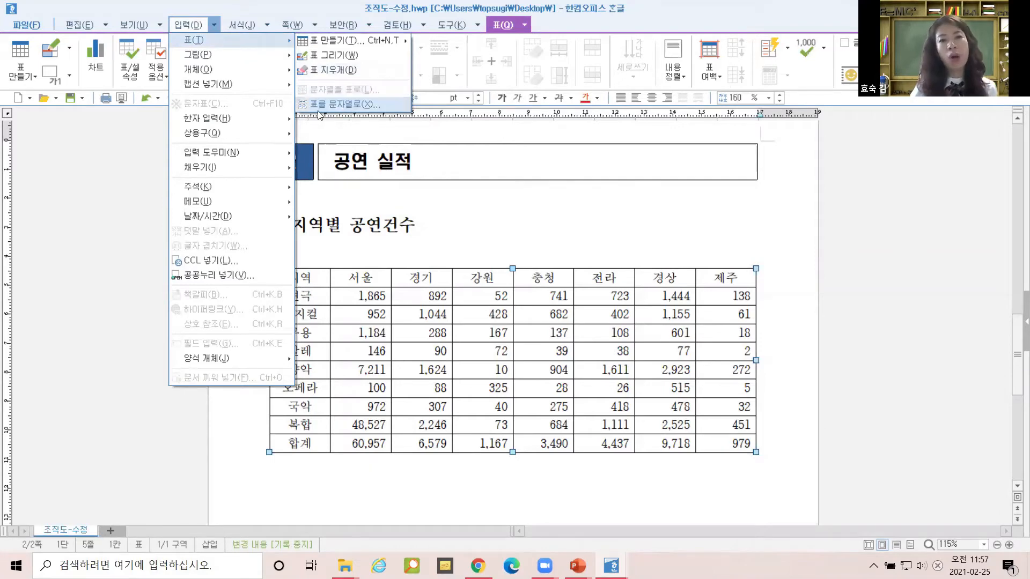
left_click(357, 106)
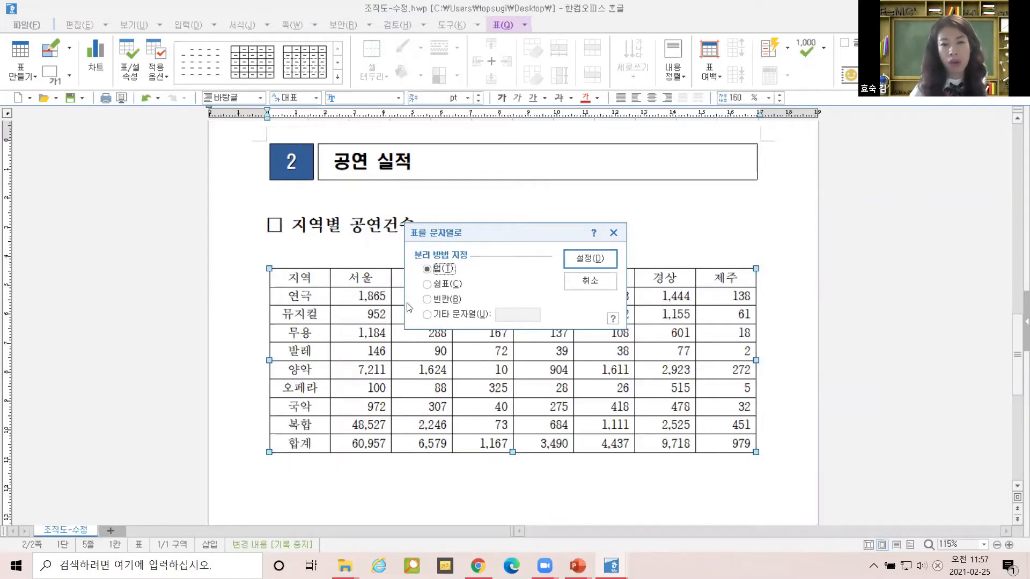
left_click(435, 301)
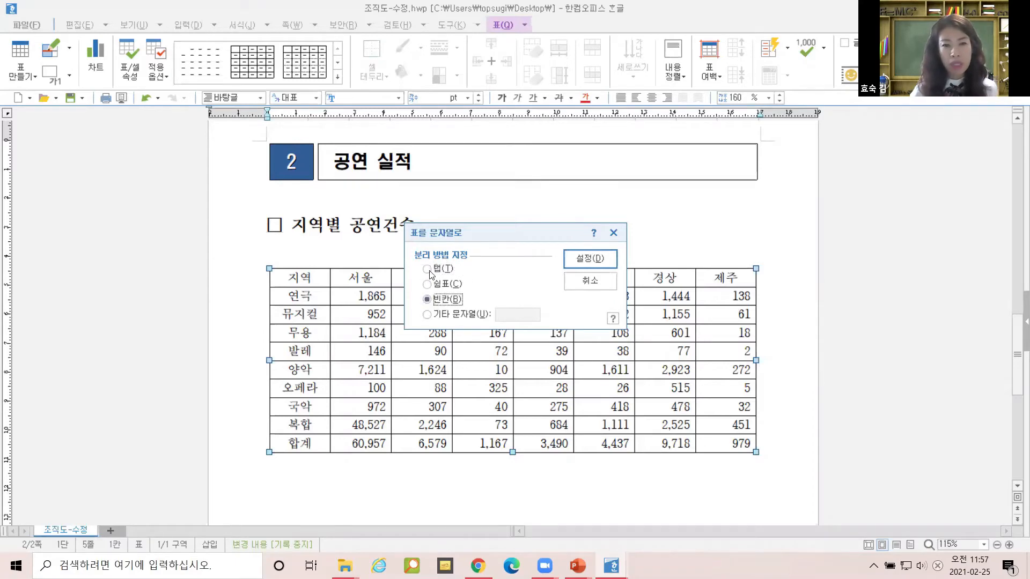
left_click(429, 315)
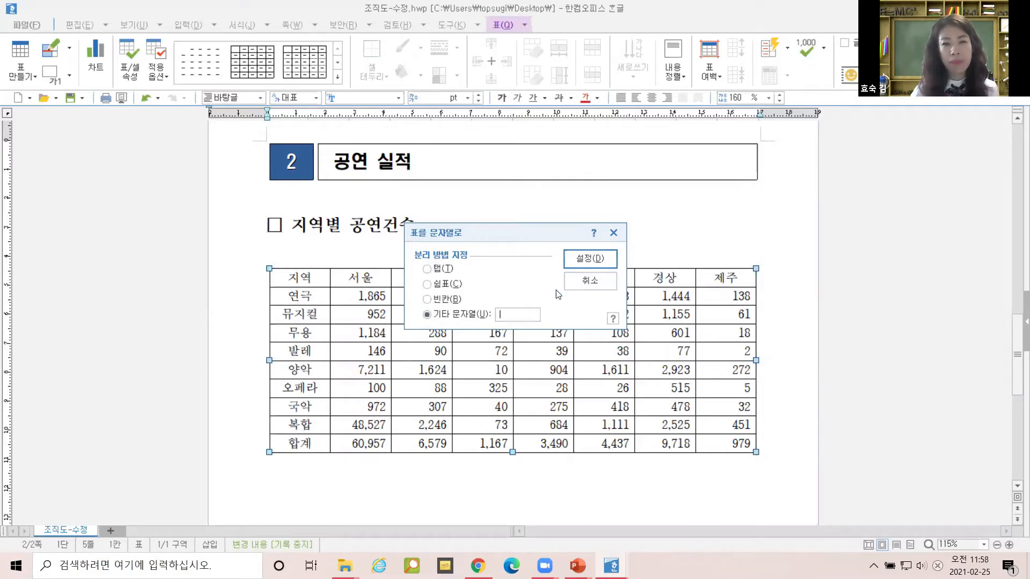
left_click(581, 260)
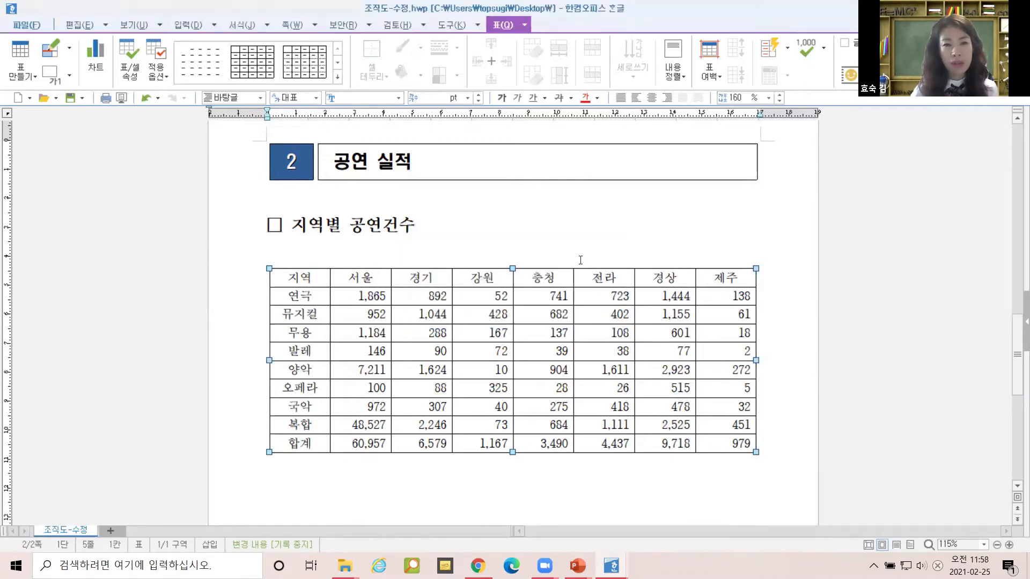
left_click_drag(395, 271, 678, 462)
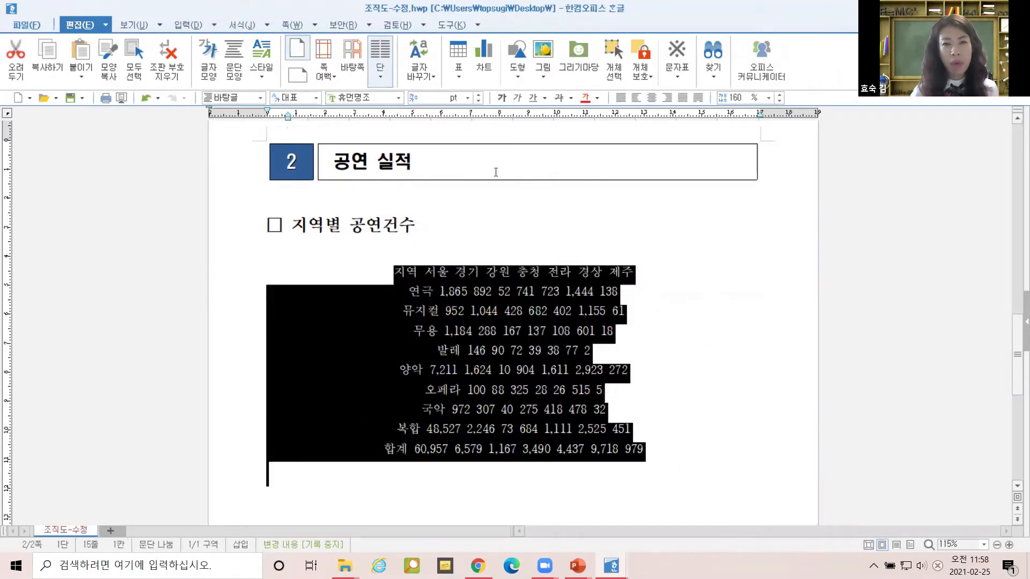
Justify the selected text lines and reselect all ten of them.
left_click(625, 99)
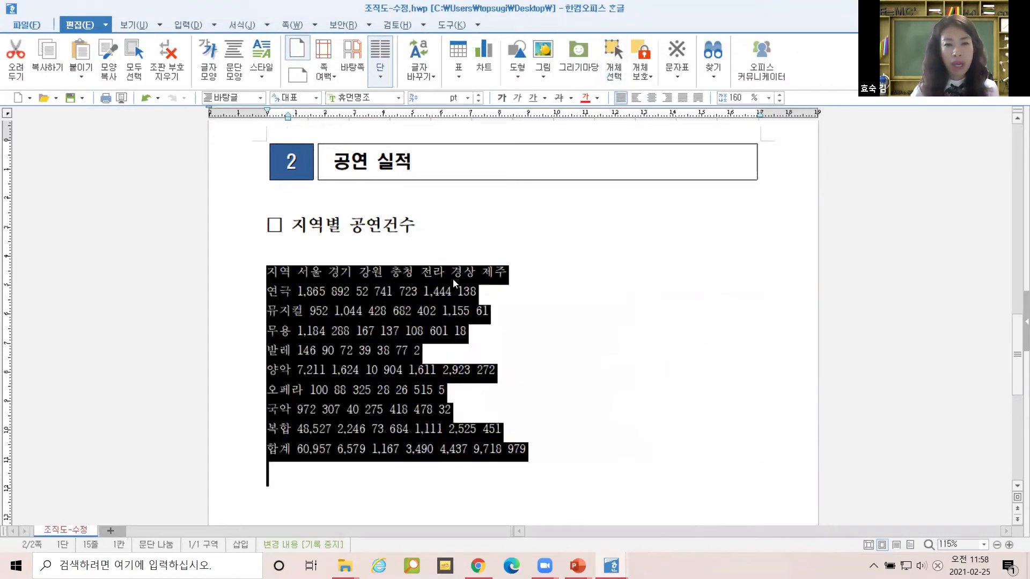
left_click(454, 275)
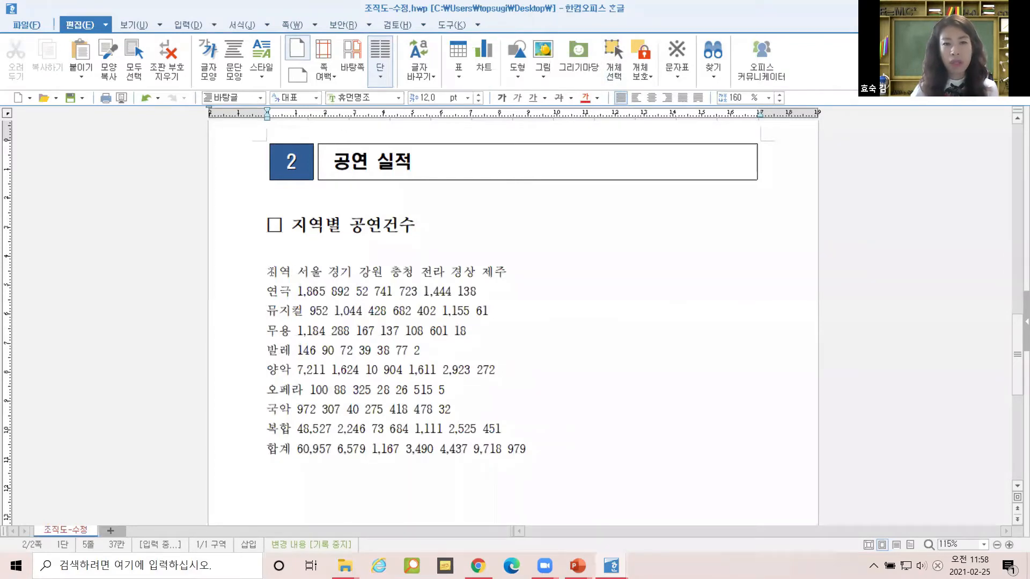
left_click_drag(267, 272, 555, 449)
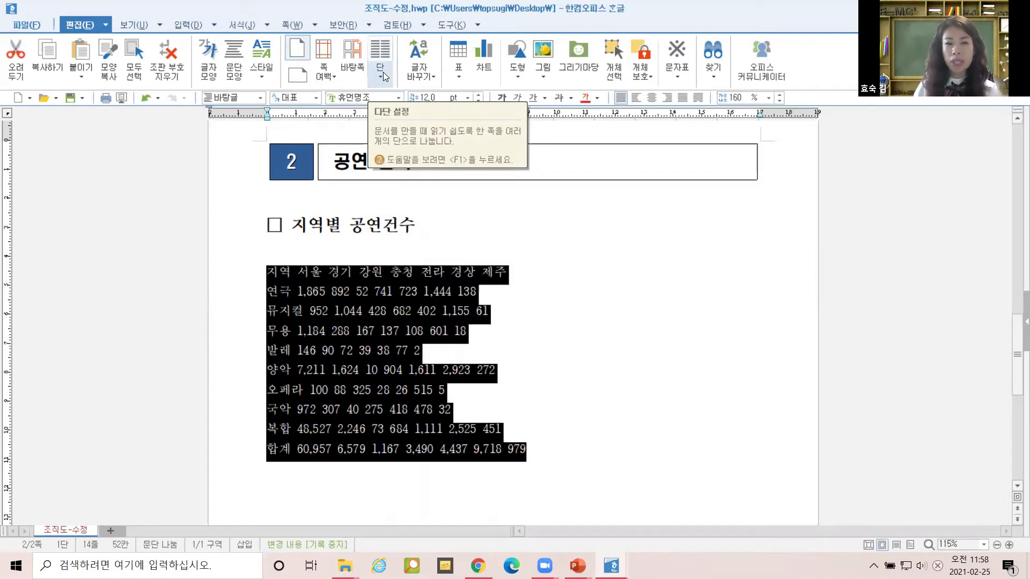
Convert the ten lines back into an 8-column table with 문자열을 표로, splitting on a 문자열 separator.
left_click(215, 26)
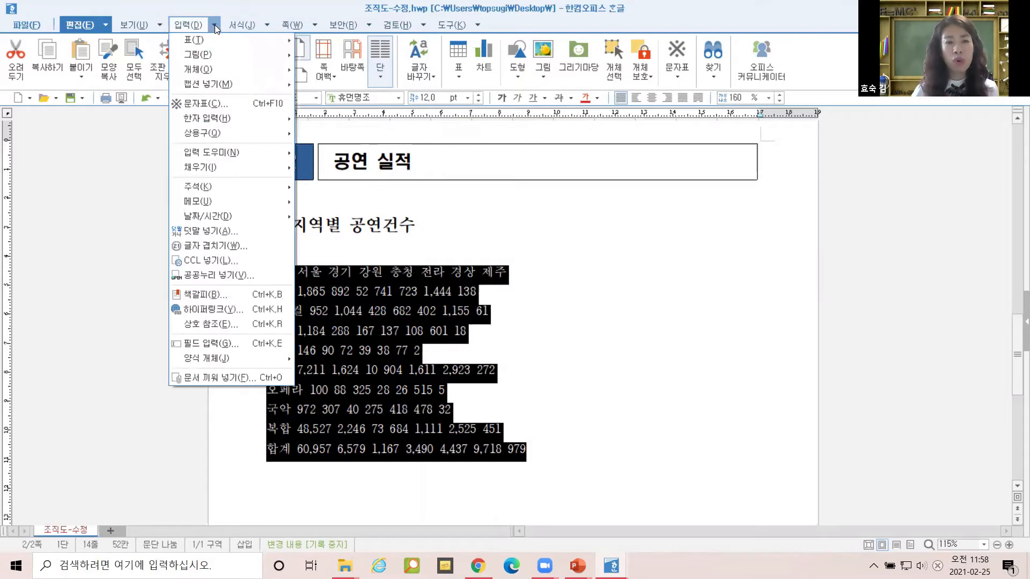
mouse_move(268, 36)
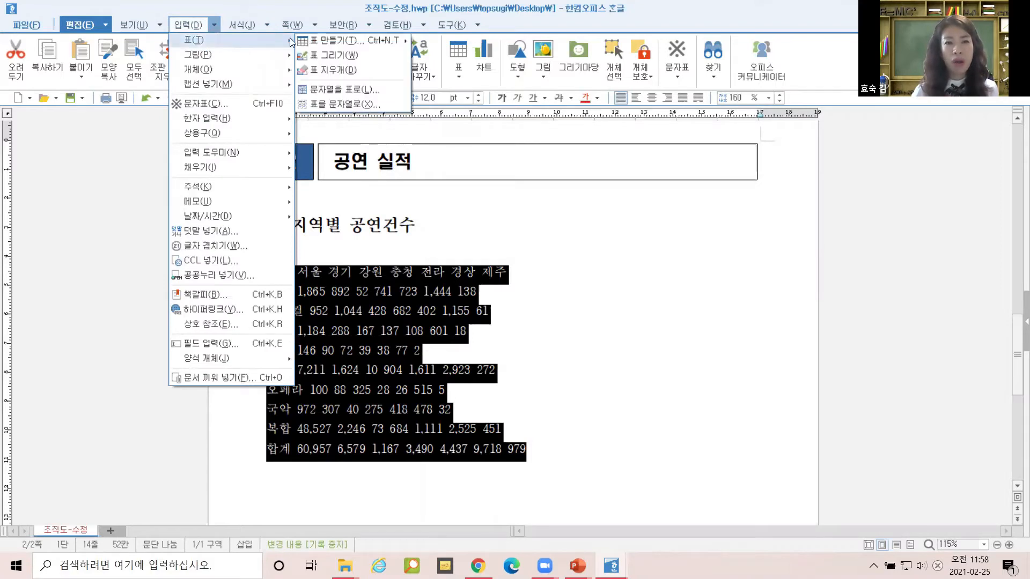
left_click(332, 92)
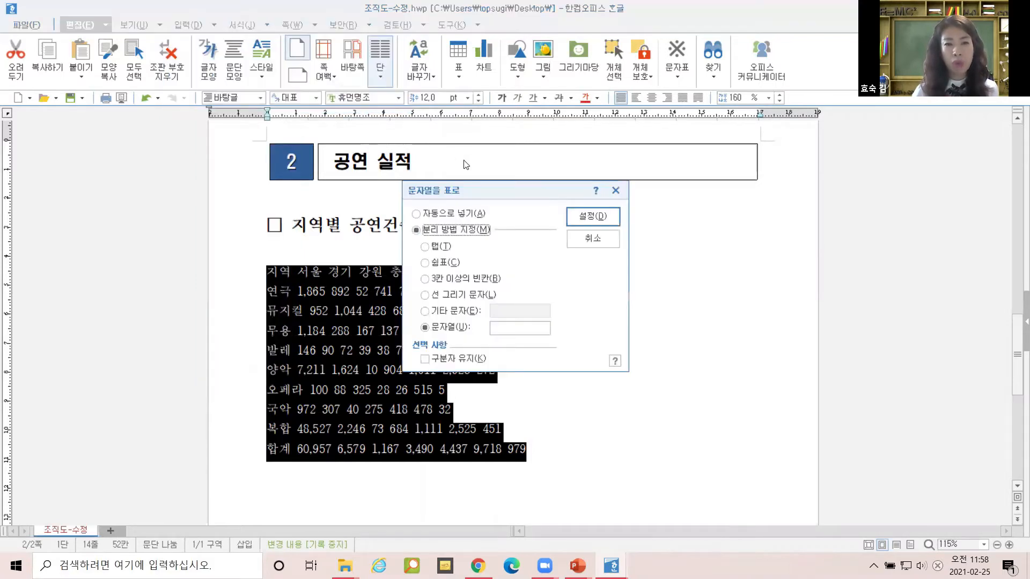
left_click(510, 330)
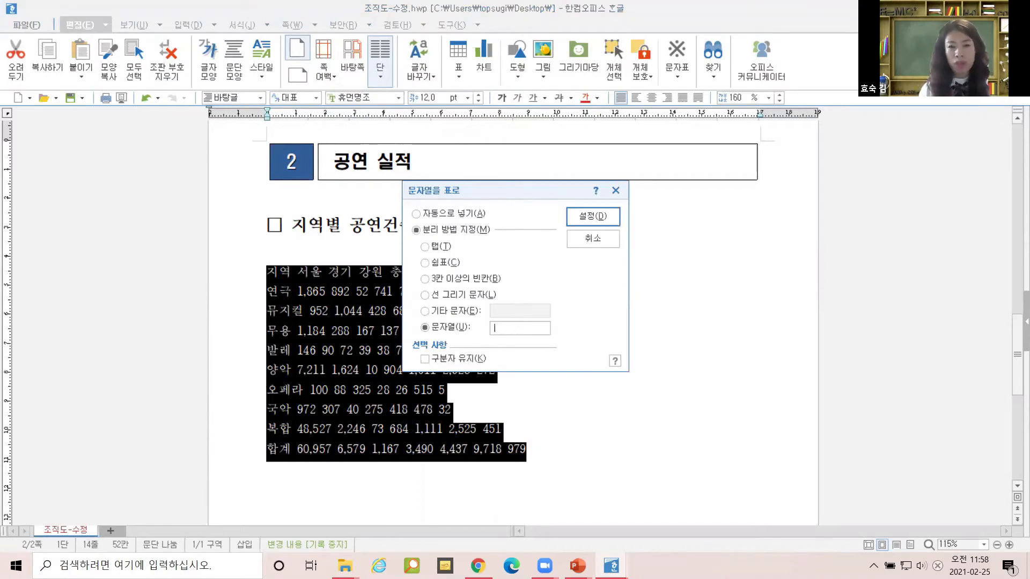
left_click(583, 217)
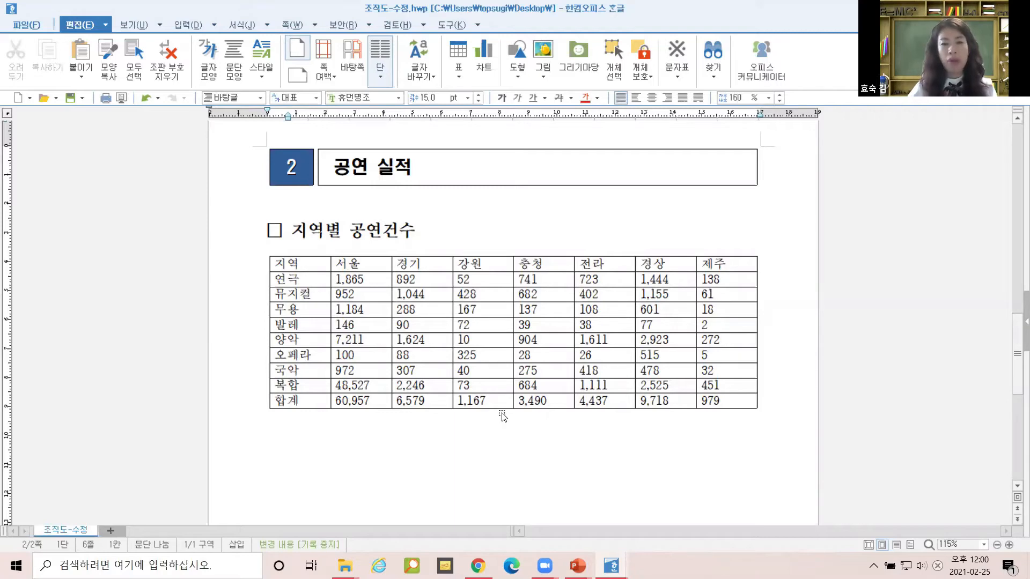
Zoom the Hangul view out to 55% so pages 1 and 2 appear side by side.
scroll(510, 445, "down", 1, "ctrl")
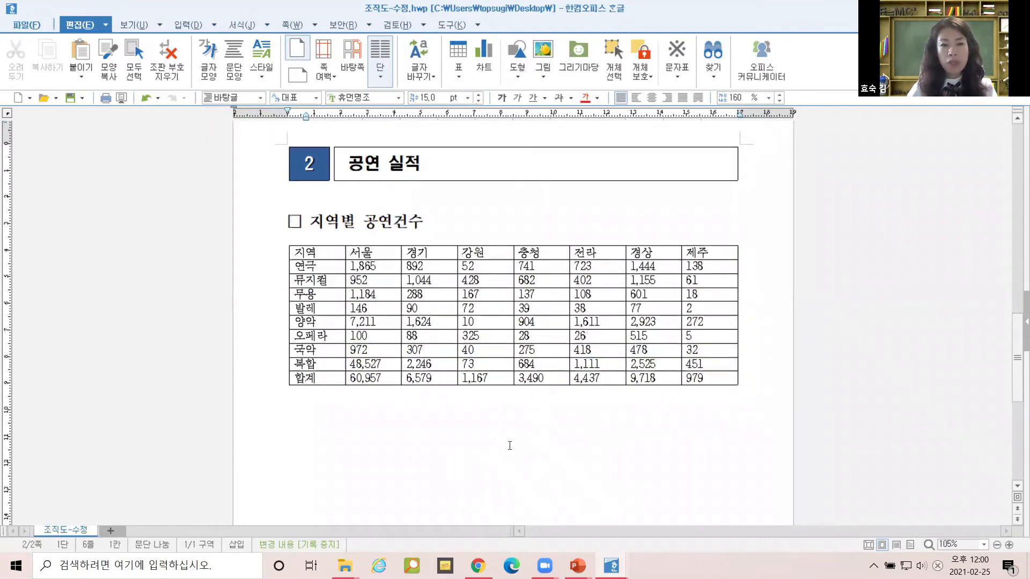
scroll(510, 446, "down", 3, "ctrl")
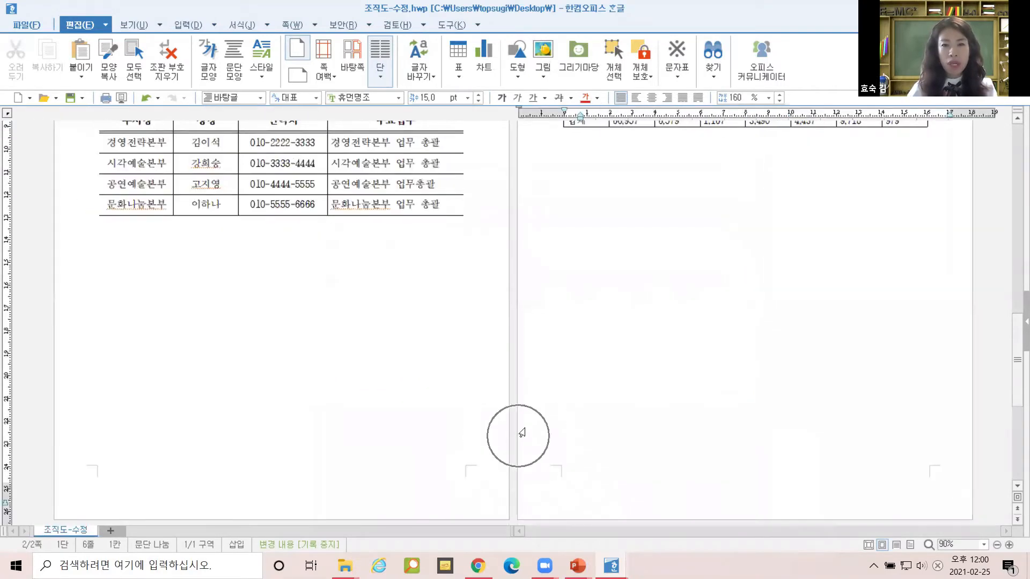
scroll(516, 441, "down", 4, "ctrl")
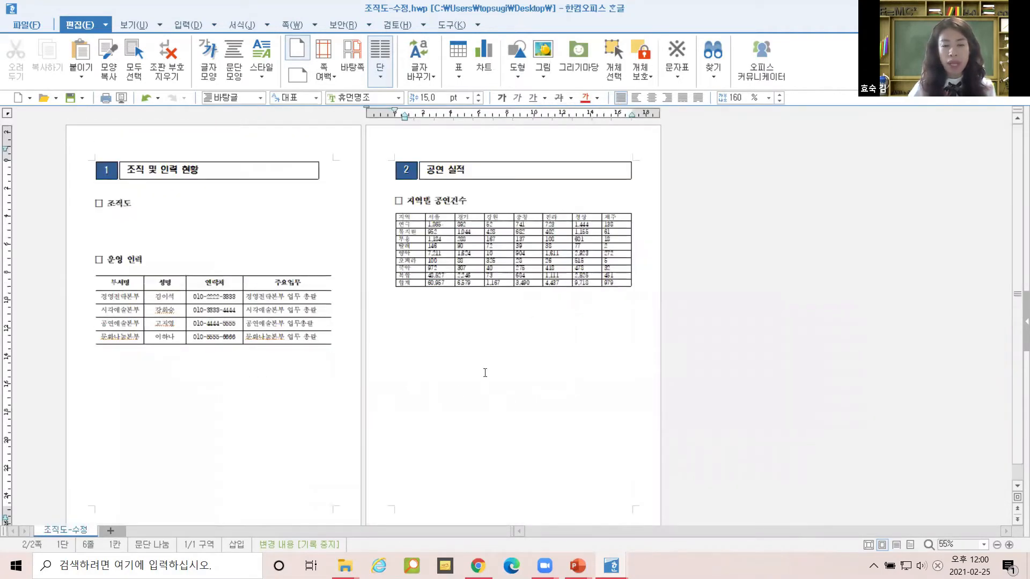
scroll(545, 334, "down", 1)
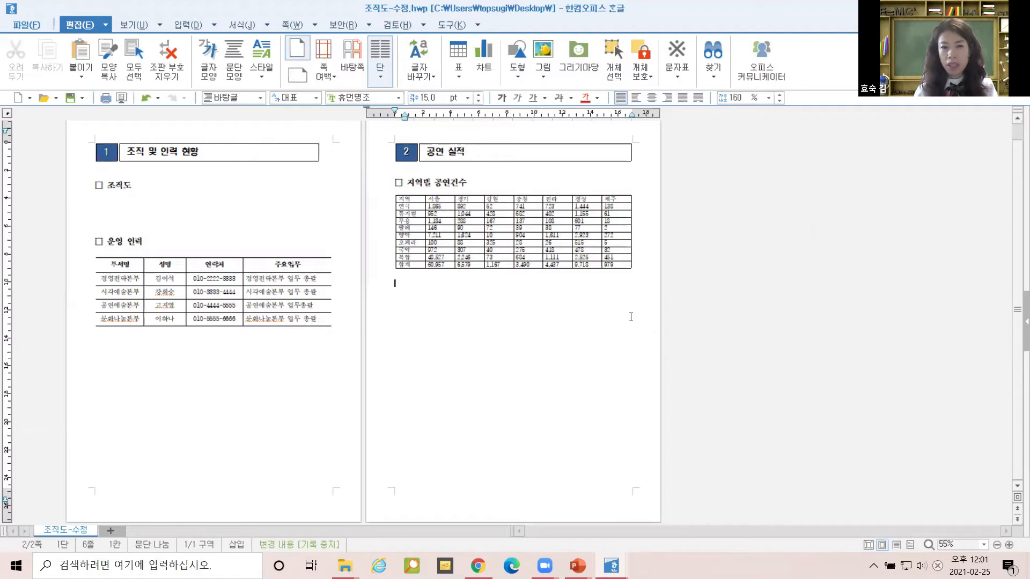
left_click(472, 291)
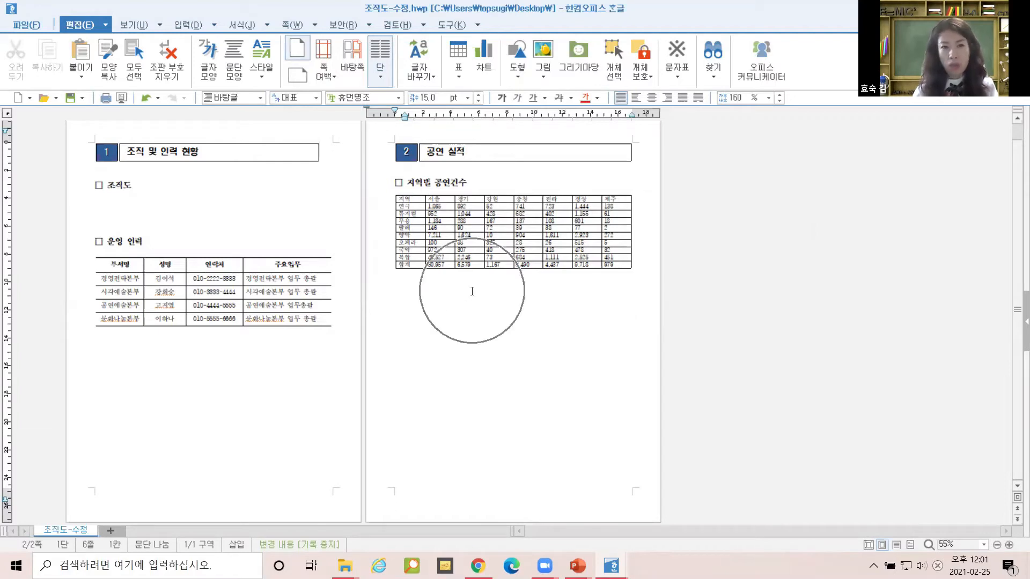
left_click(314, 20)
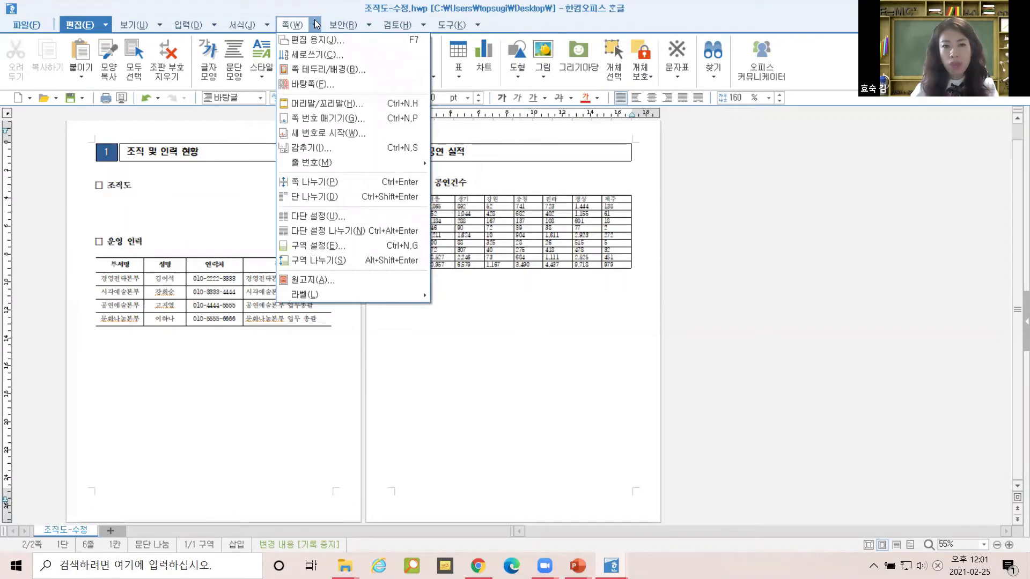
left_click(308, 183)
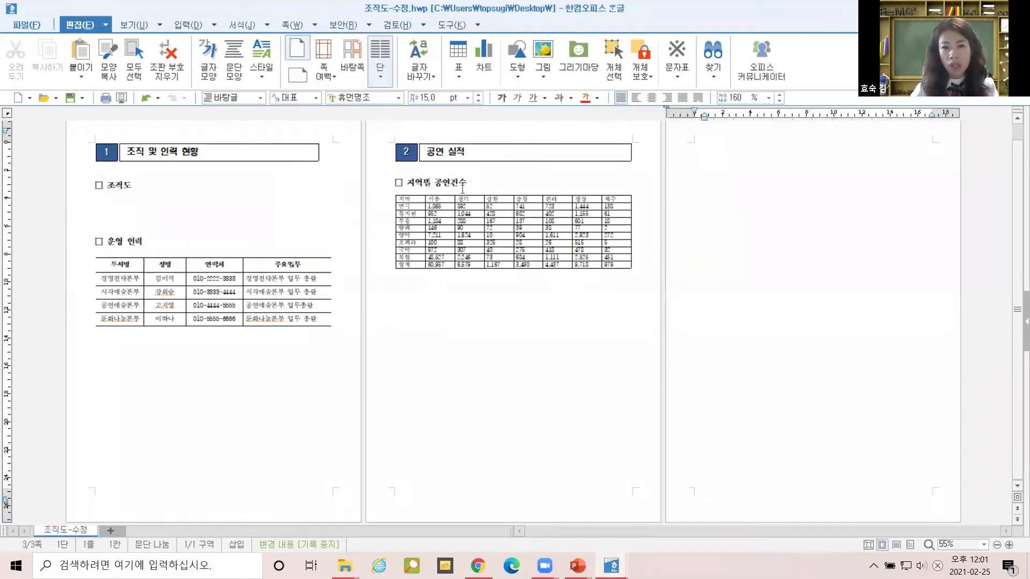
left_click(802, 275)
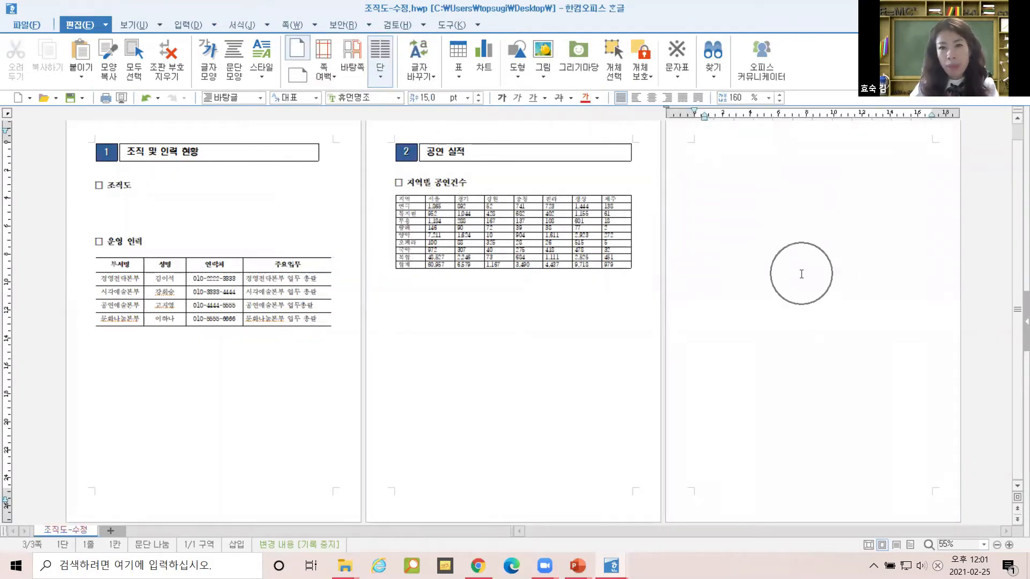
left_click(304, 74)
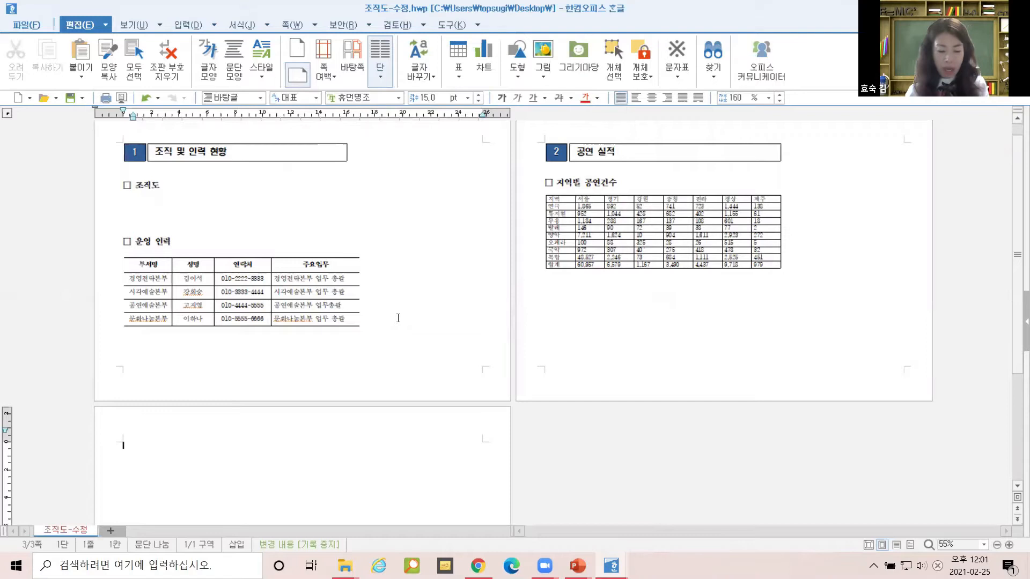
key("ctrl+z")
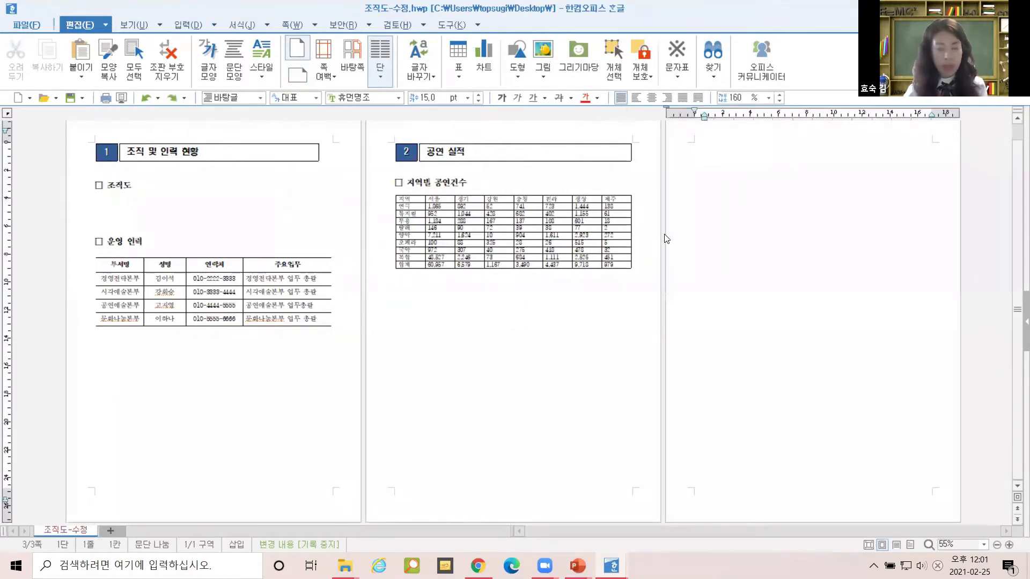
key("ctrl+z")
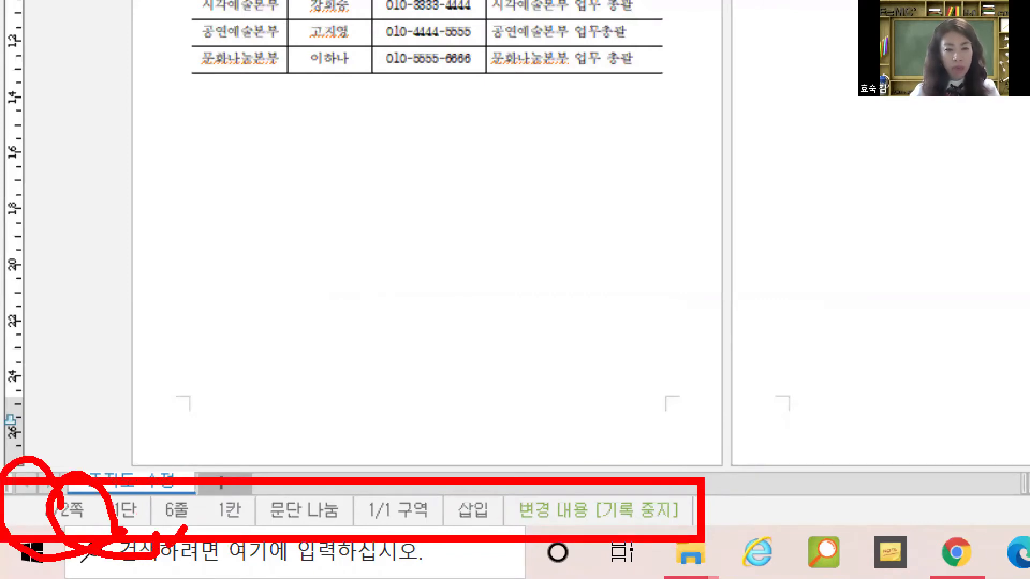
left_click_drag(304, 560, 346, 526)
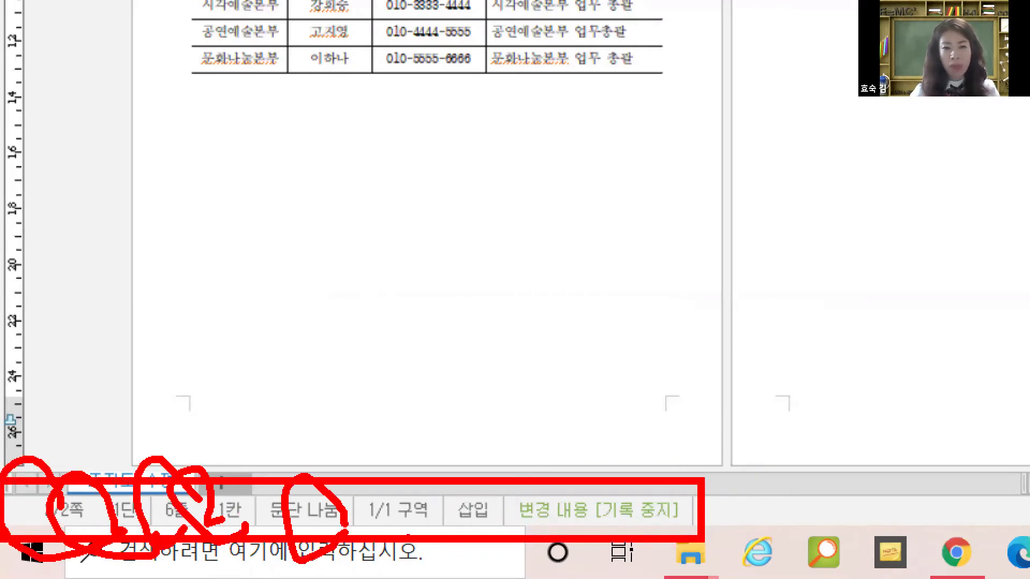
left_click_drag(409, 538, 418, 565)
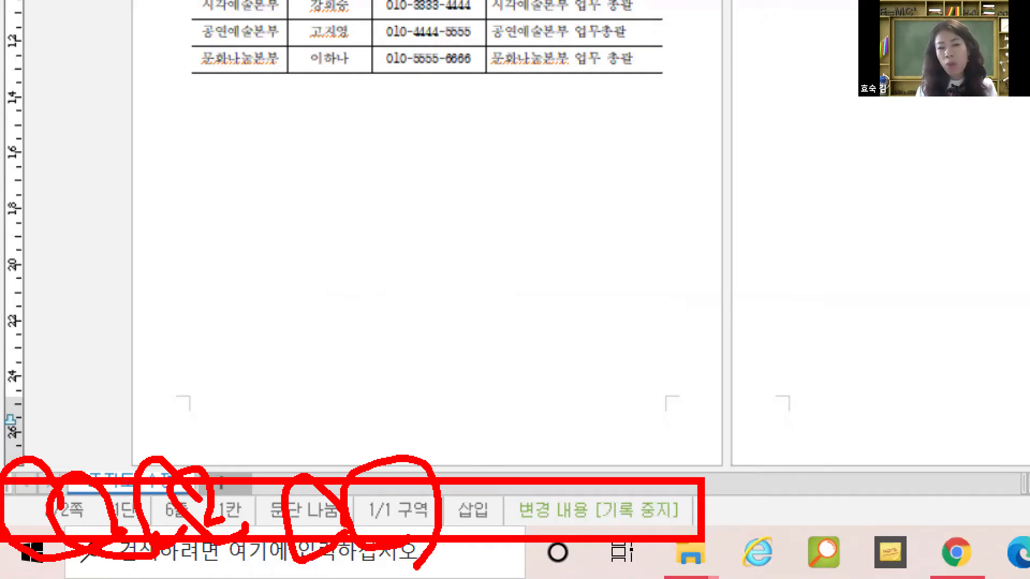
key("Escape")
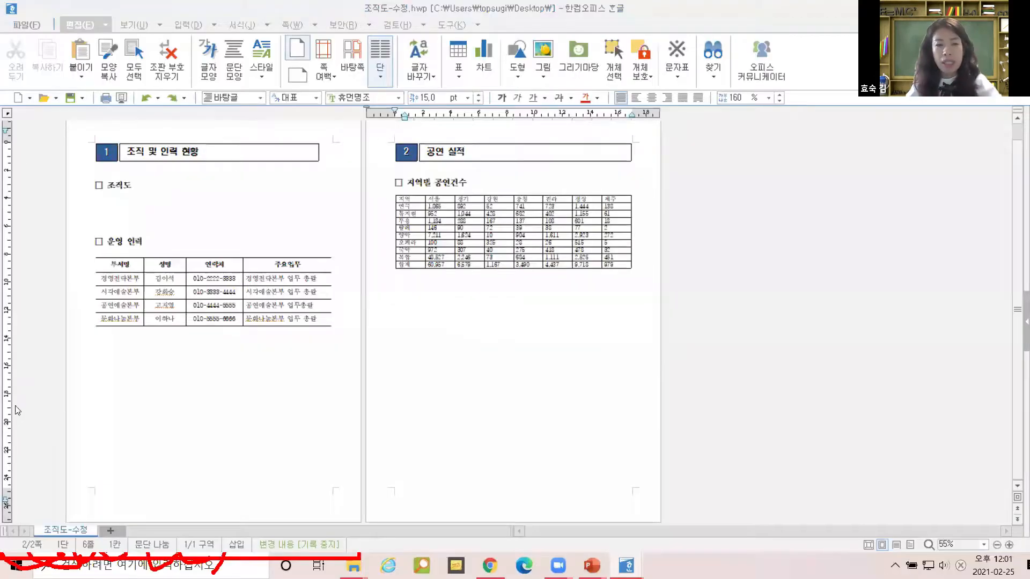
left_click(185, 482)
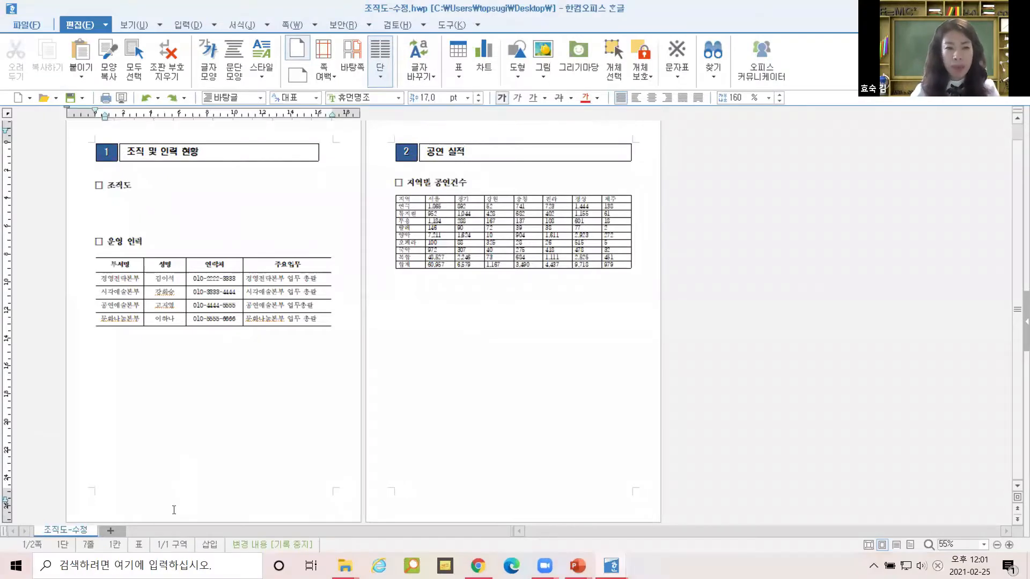
right_click(166, 550)
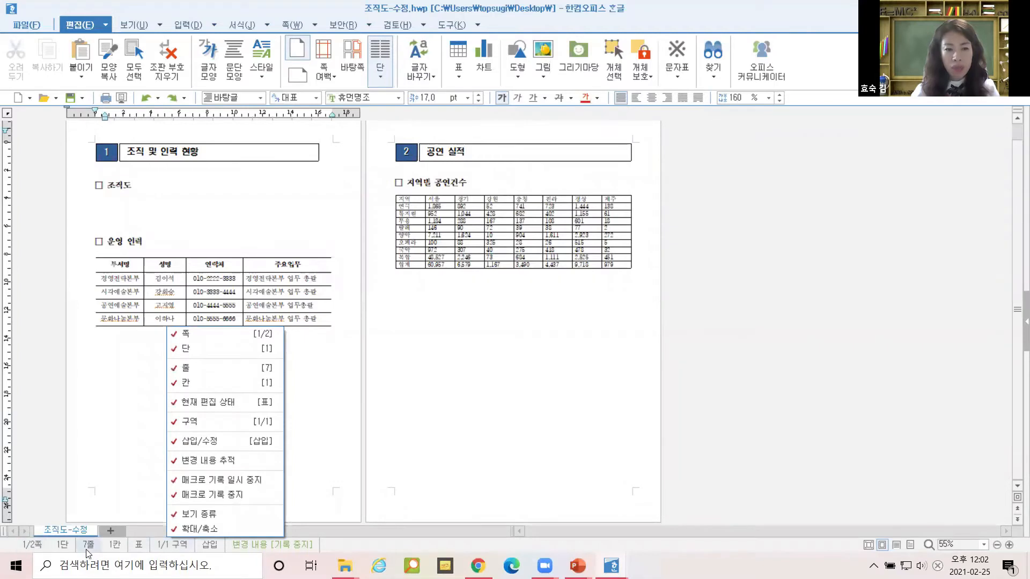
left_click(107, 551)
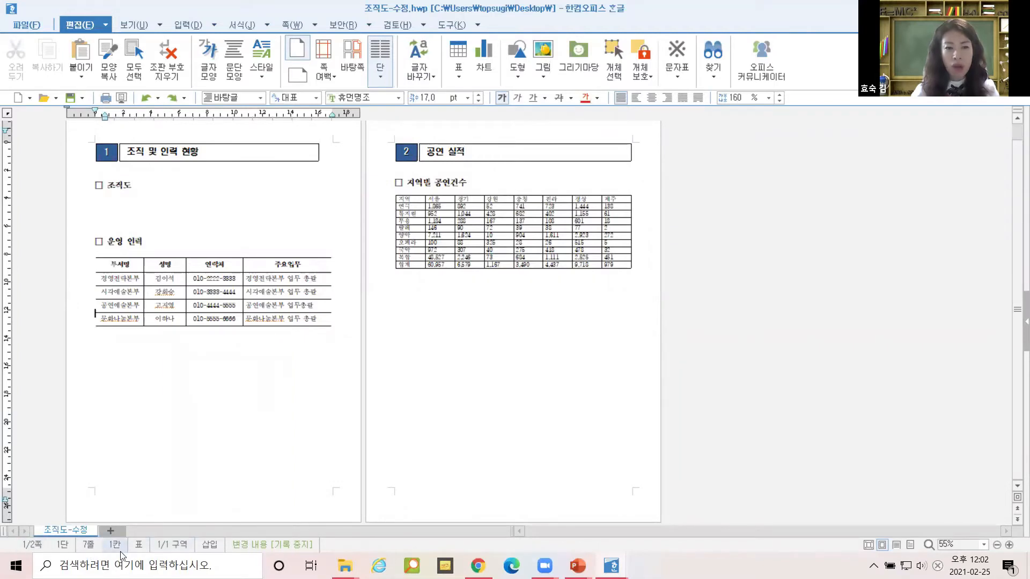
right_click(121, 549)
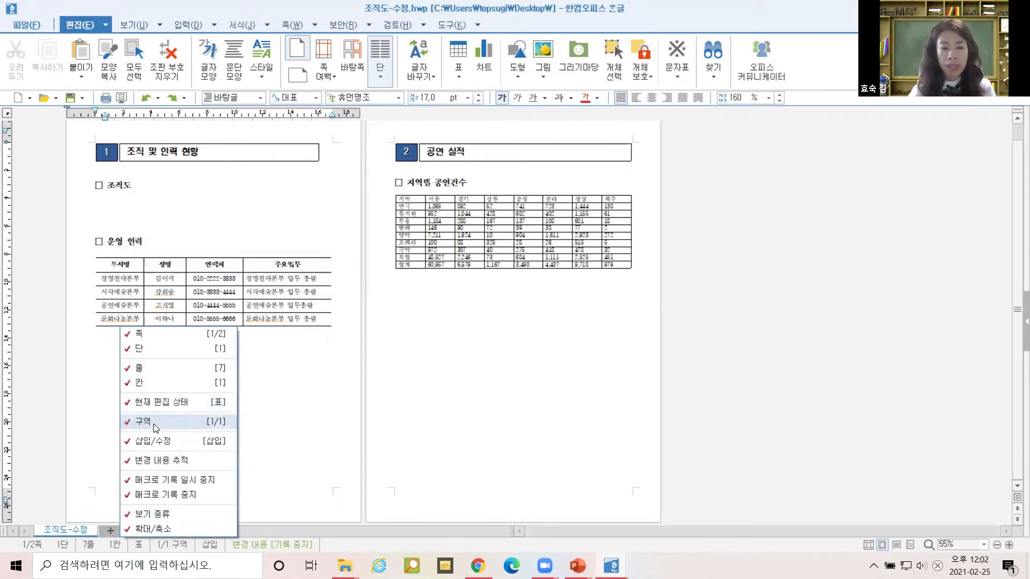
left_click(328, 398)
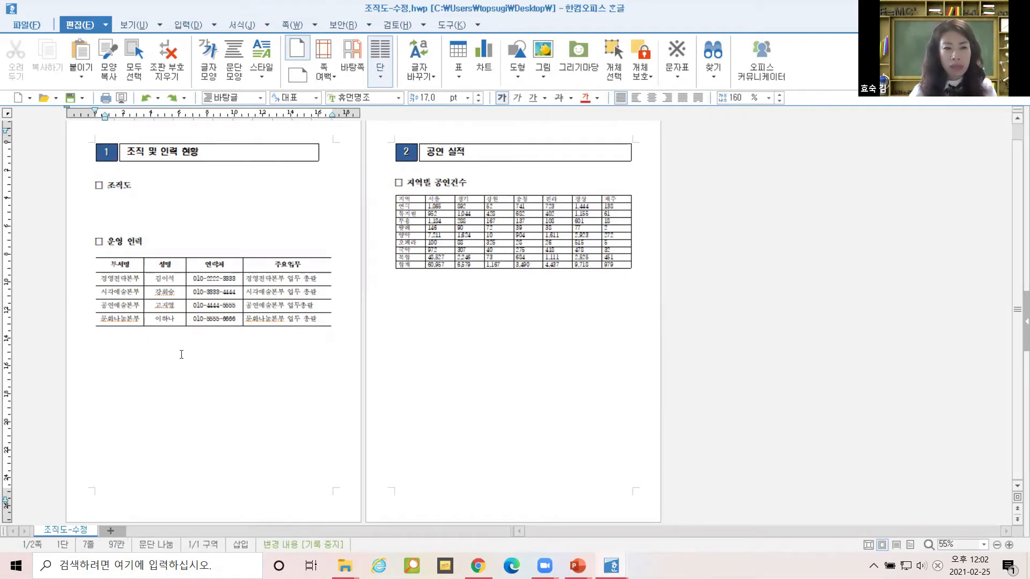
left_click(443, 346)
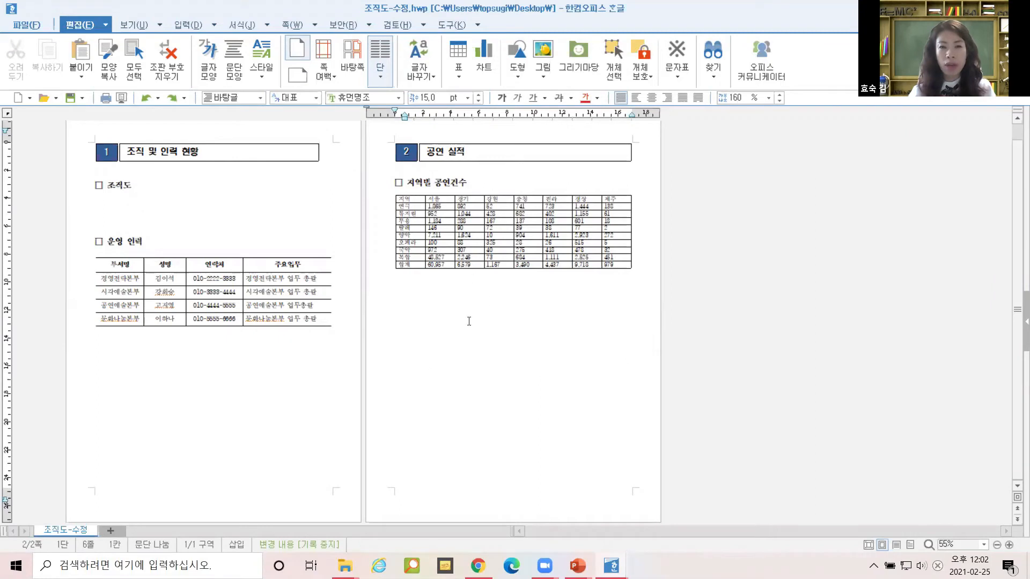
Insert a 구역 나누기 section break below the performance table, creating a new third page.
left_click(454, 302)
left_click(318, 26)
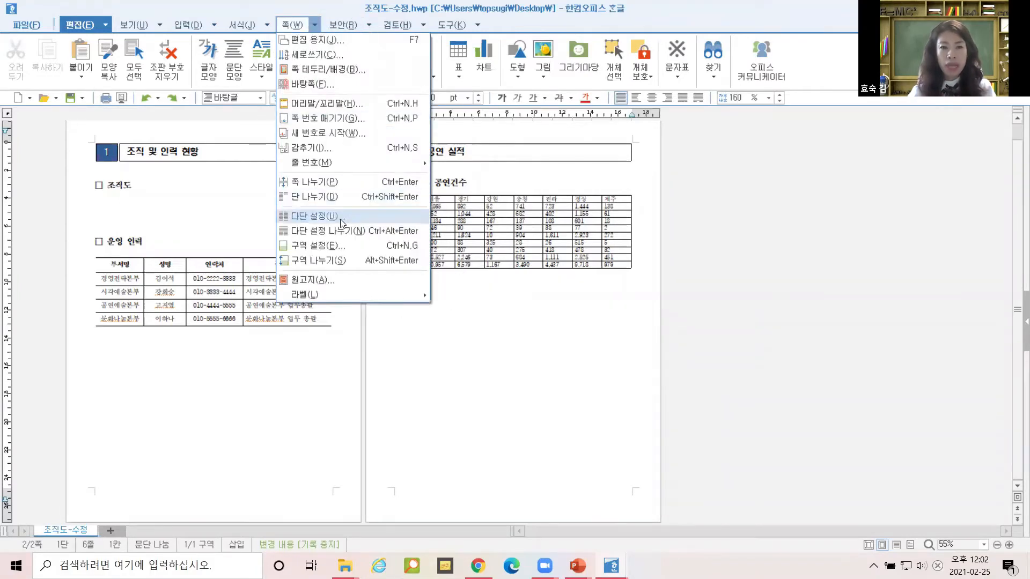
left_click(338, 262)
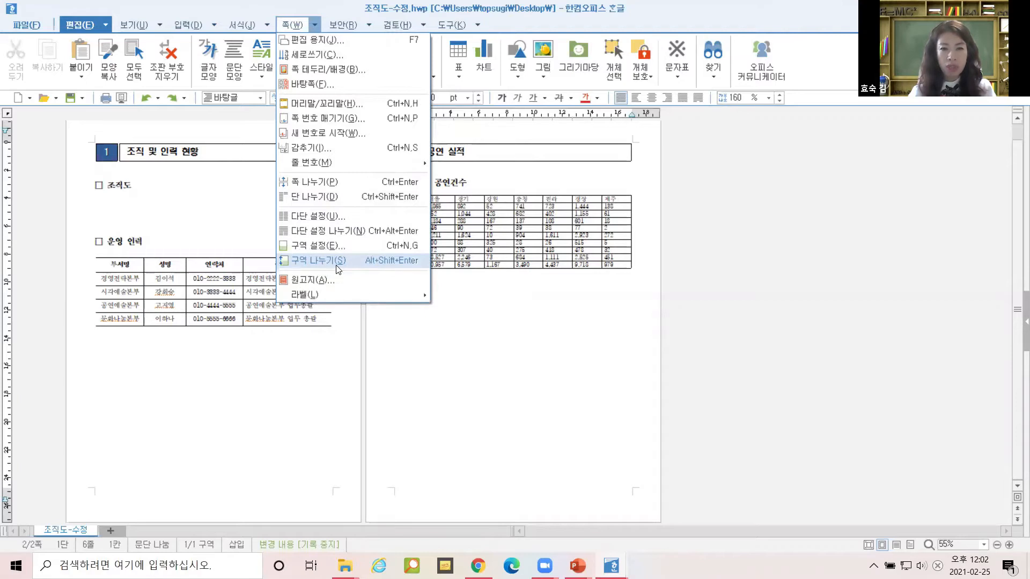
left_click(336, 265)
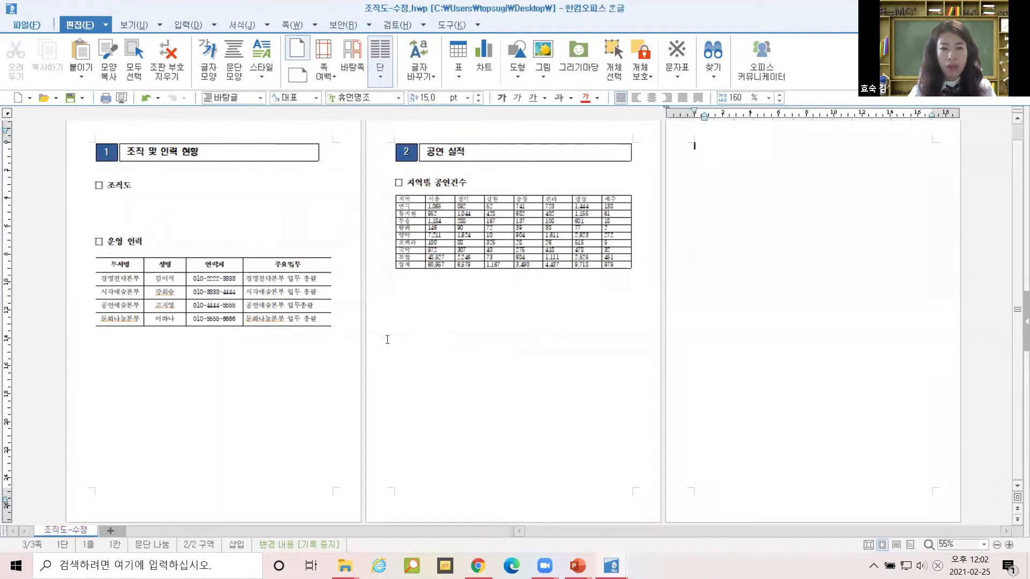
Turn the new third page's section to 가로 (landscape) orientation.
left_click(259, 372)
key("ctrl")
key("ctrl")
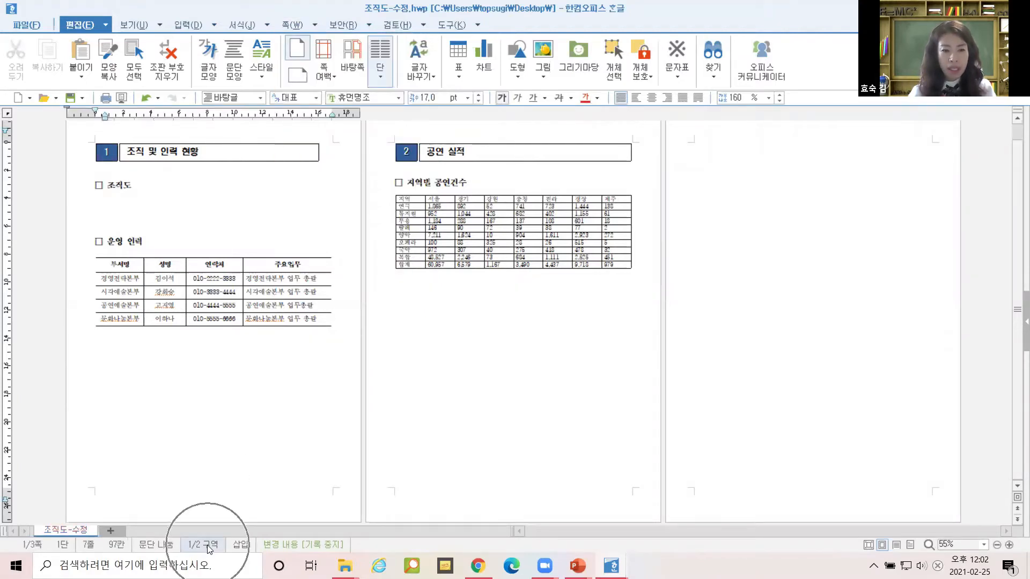
key("ctrl")
key("ctrl")
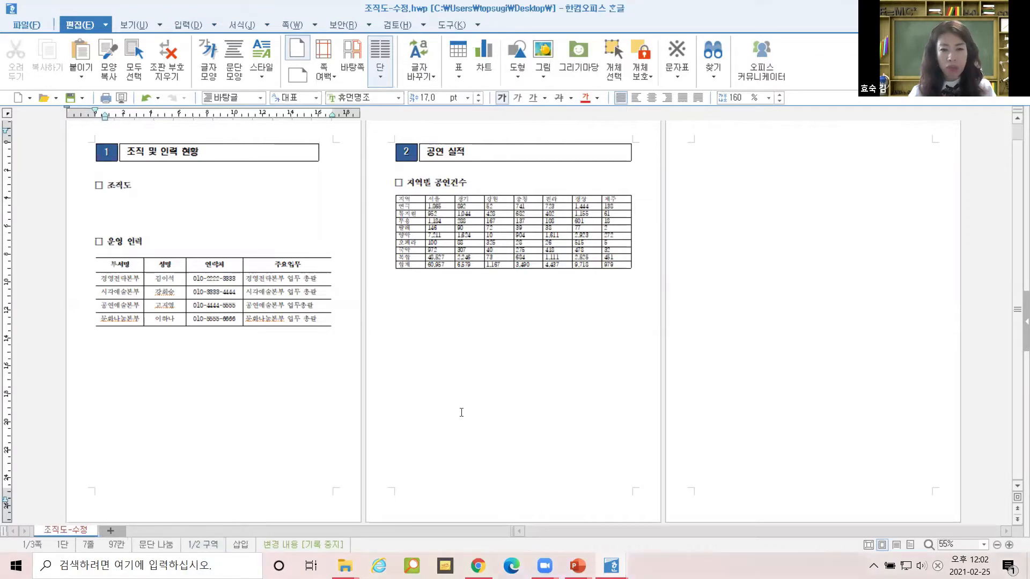
left_click(461, 413)
key("ctrl")
key("ctrl")
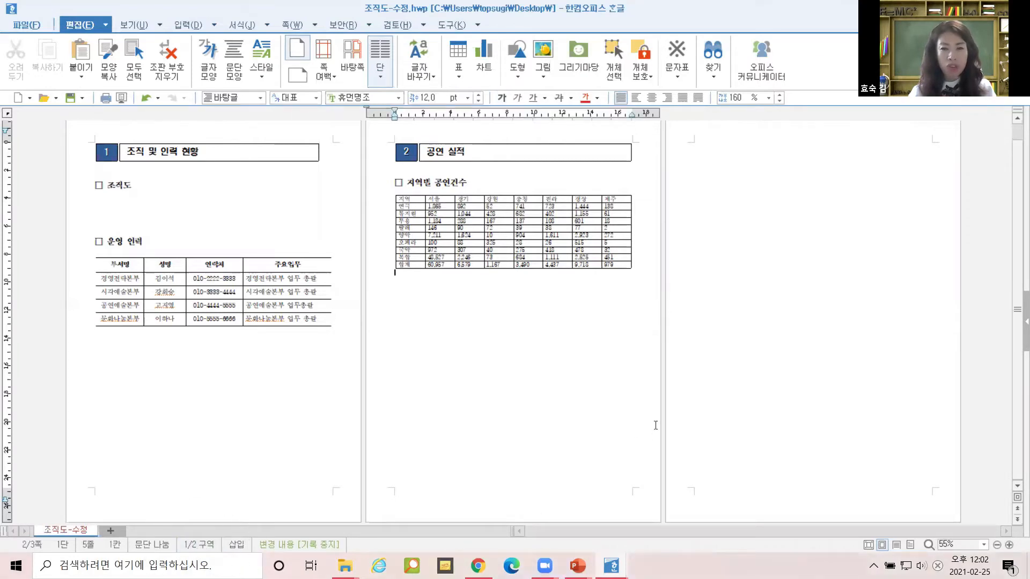
left_click(791, 366)
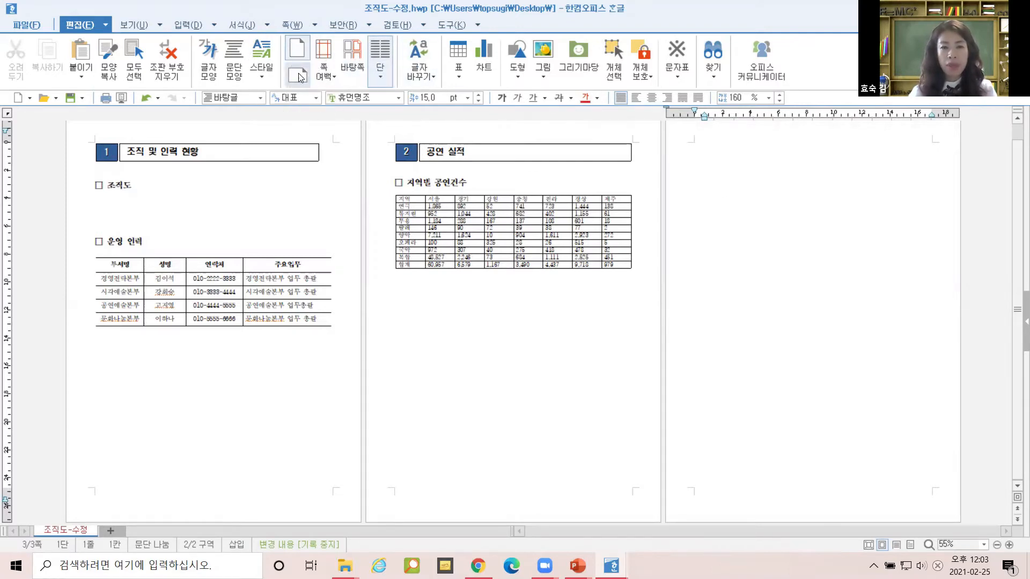
key("ctrl")
key("ctrl")
key("ctrl")
left_click(297, 74)
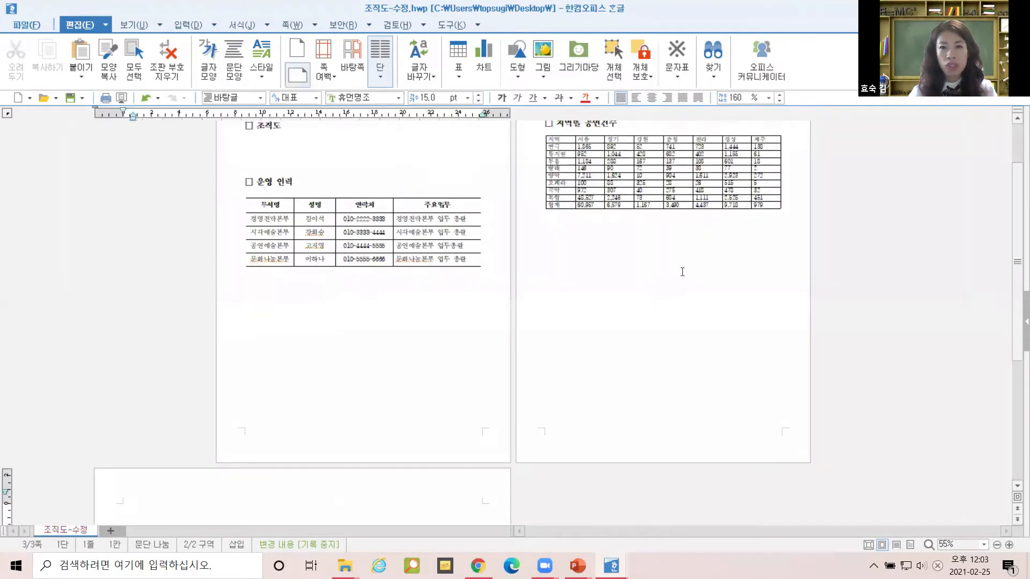
scroll(699, 422, "down", 3)
scroll(408, 241, "up", 4)
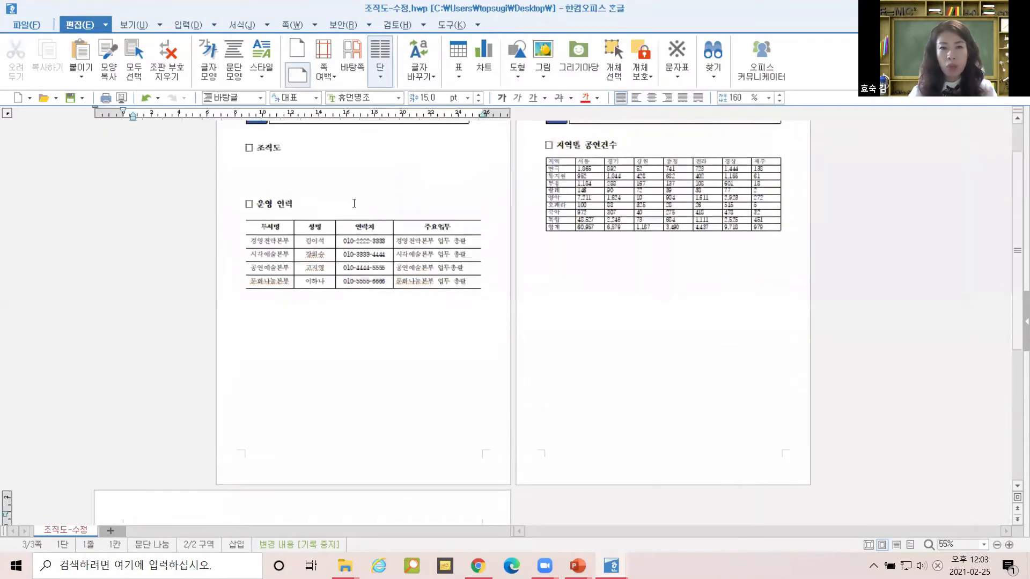
scroll(621, 378, "down", 12)
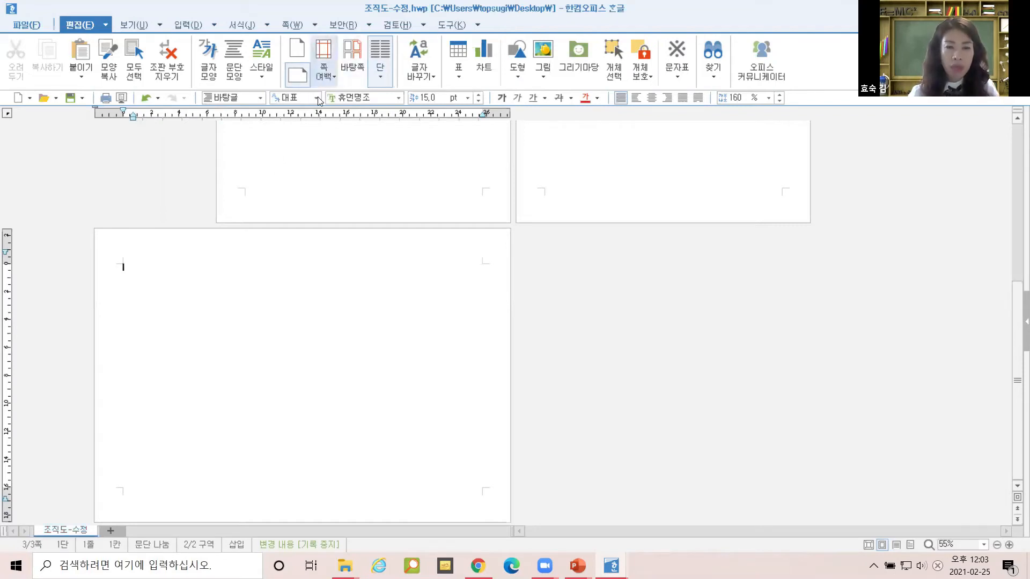
Apply the 좁게2 margin preset to page 3: 5 mm top and bottom, 10 mm left and right.
left_click(296, 181)
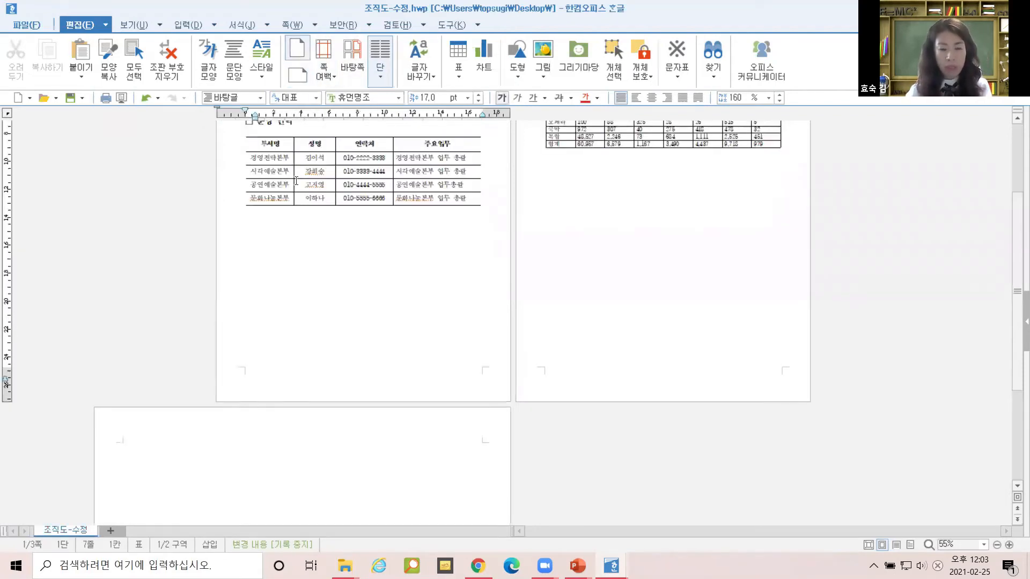
key("F7")
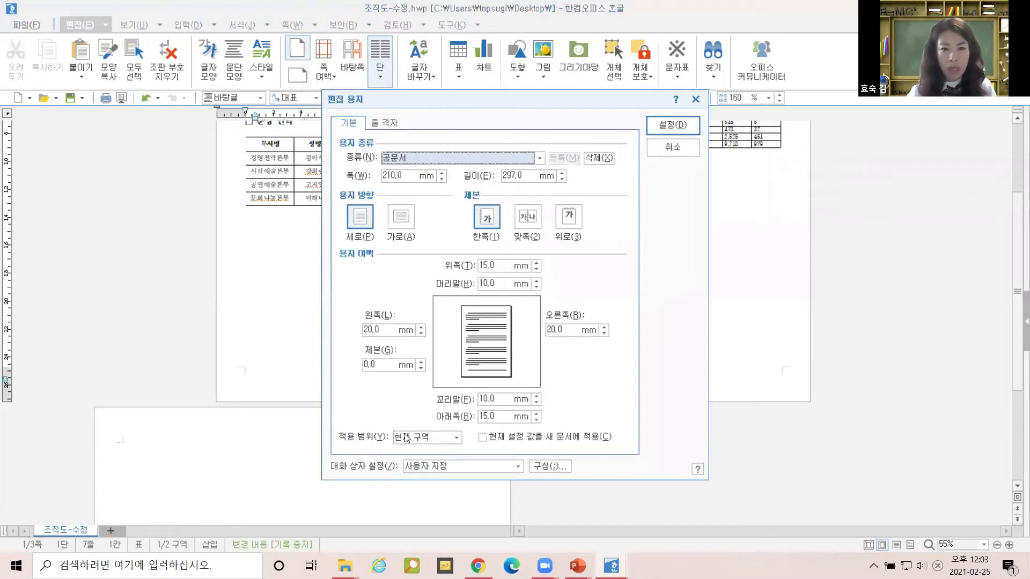
left_click(679, 146)
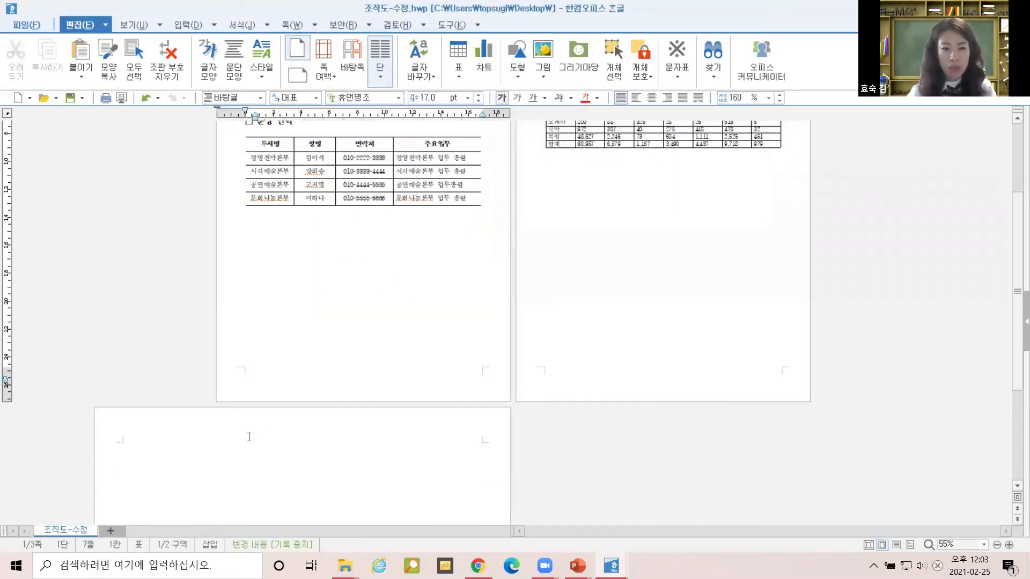
left_click(248, 433)
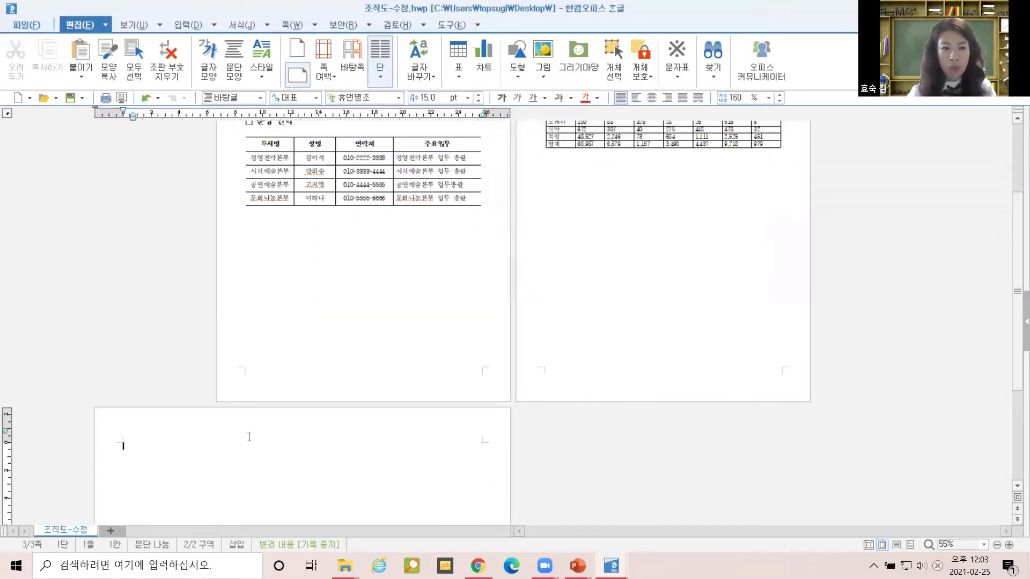
left_click(324, 73)
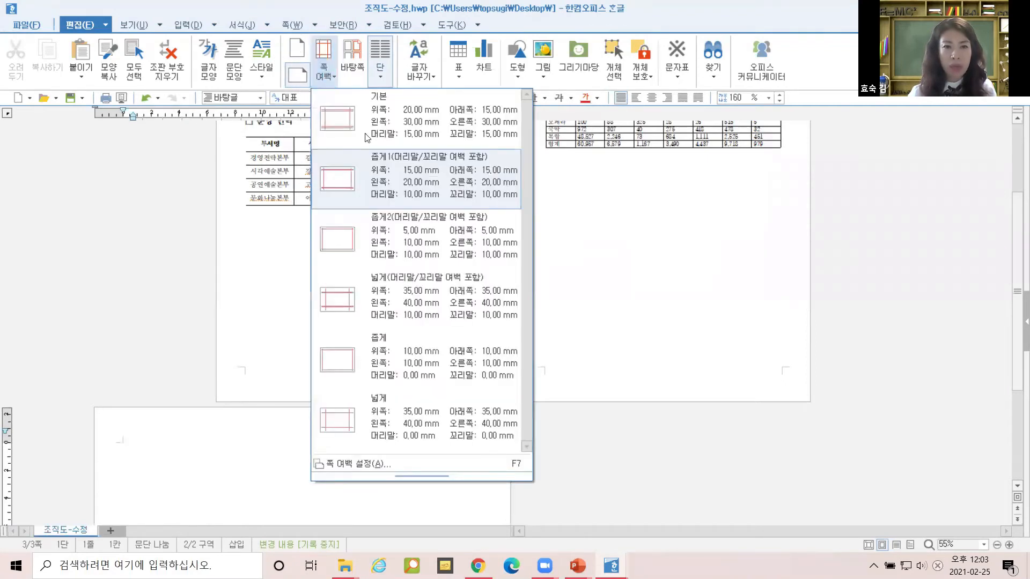
left_click(407, 253)
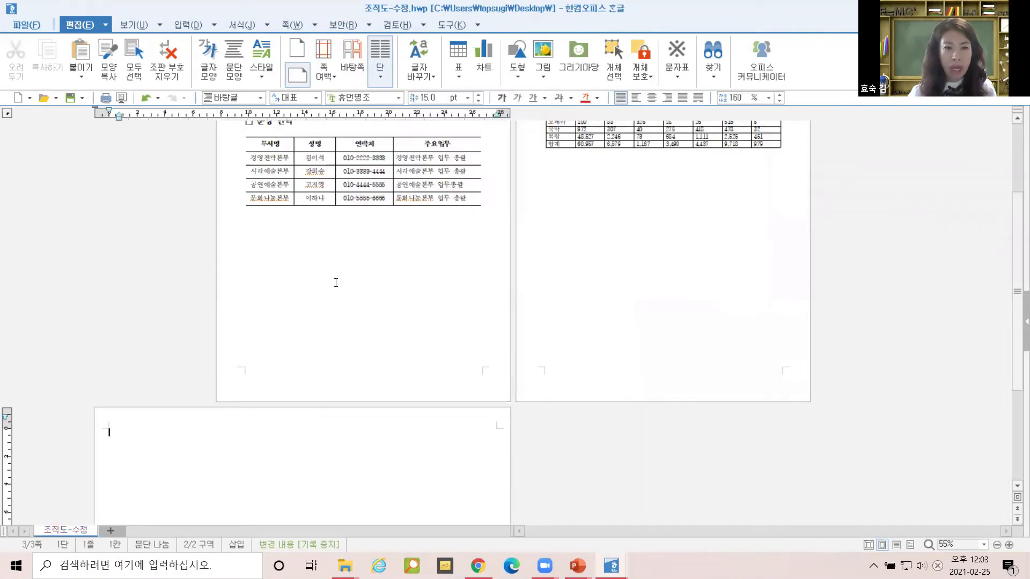
Check in 편집 용지 (F7) that page 1 is unchanged and page 3 has the narrow margins.
left_click(284, 350)
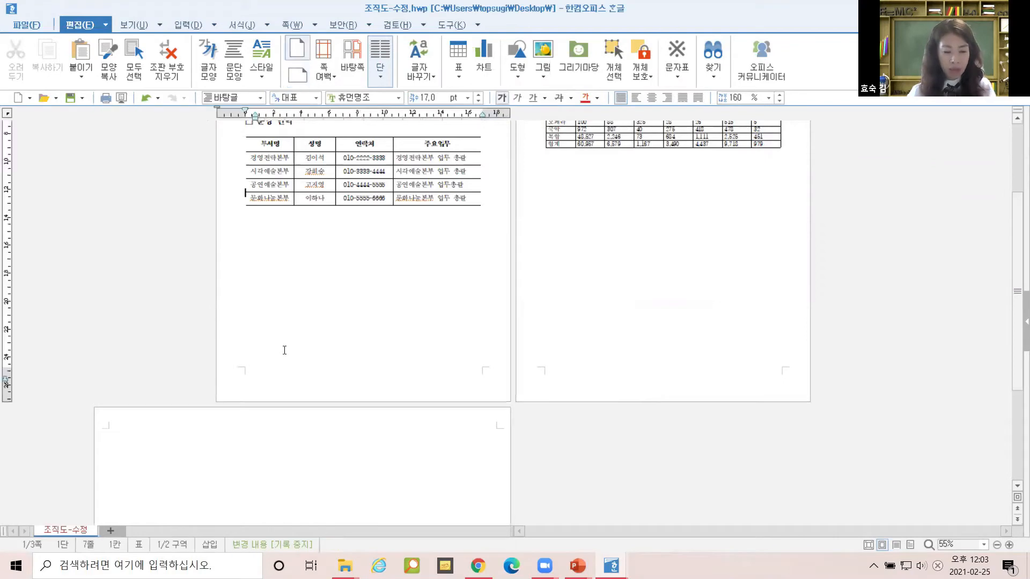
key("F7")
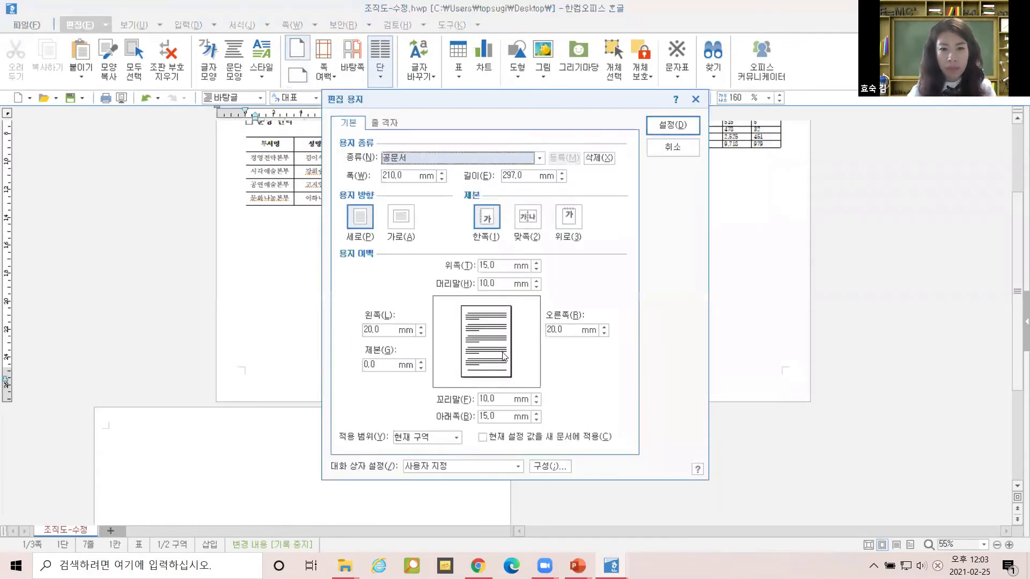
left_click(671, 147)
scroll(237, 437, "down", 1)
left_click(239, 438)
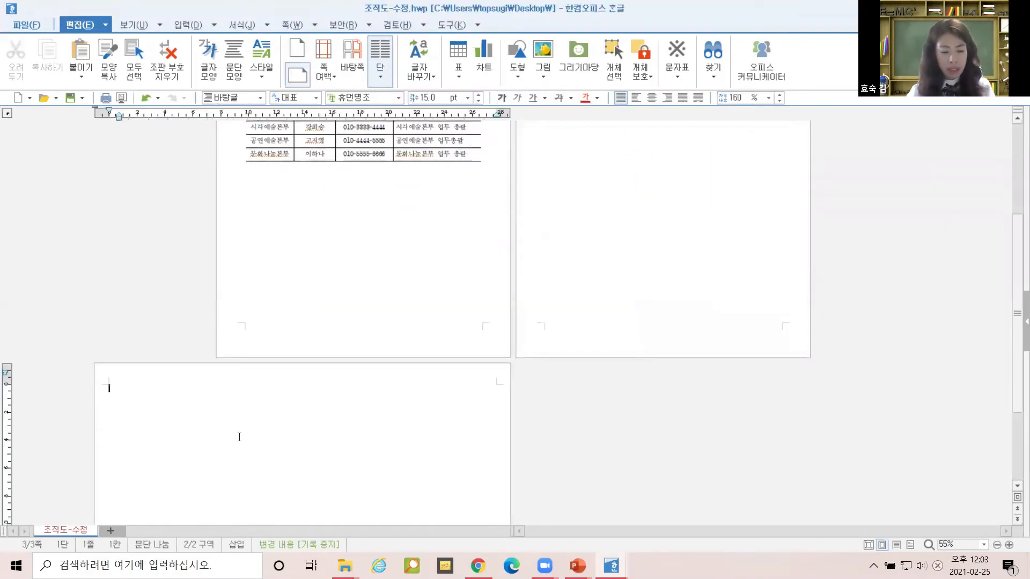
key("F7")
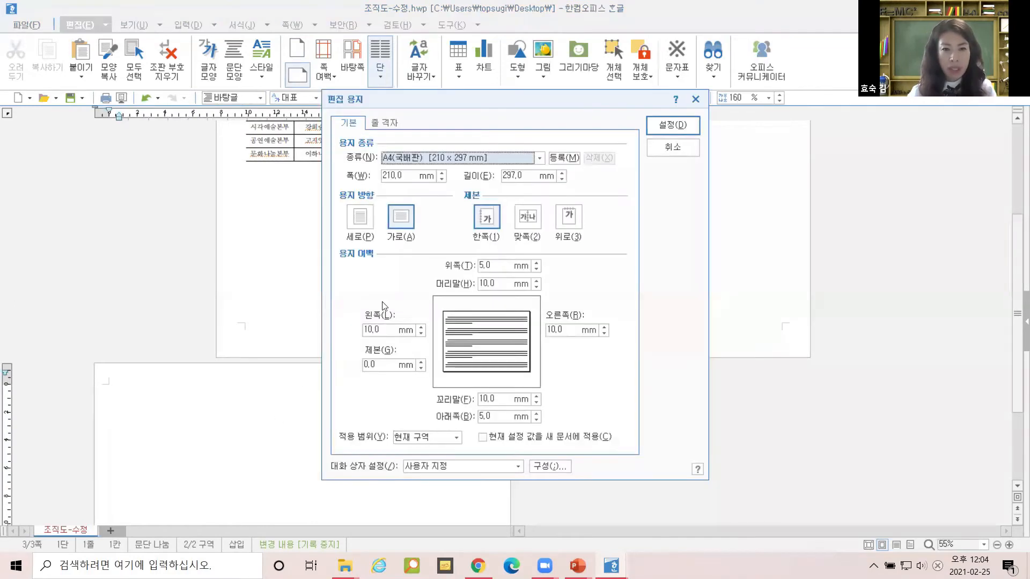
left_click(673, 147)
scroll(267, 444, "down", 1)
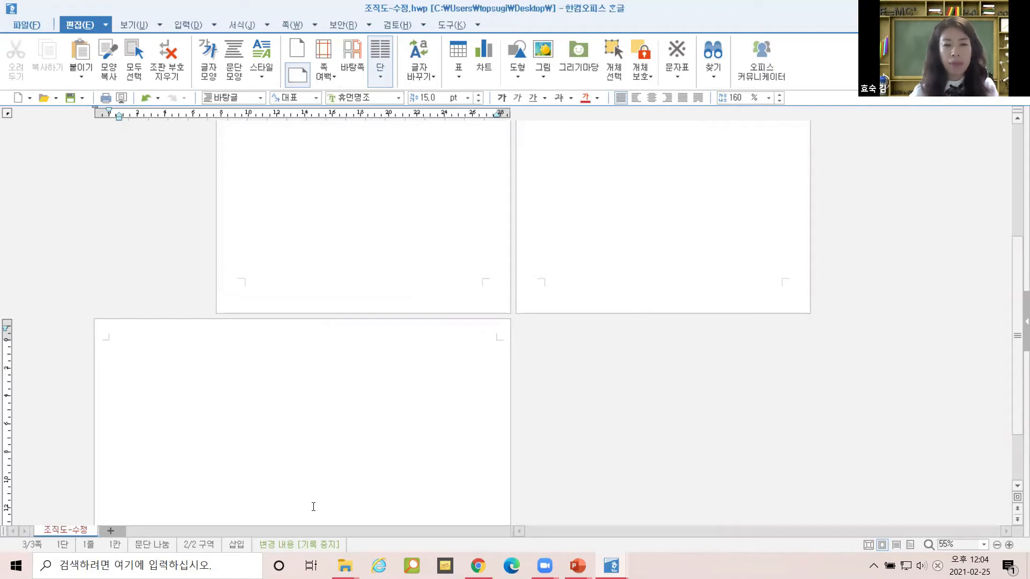
scroll(317, 358, "down", 1)
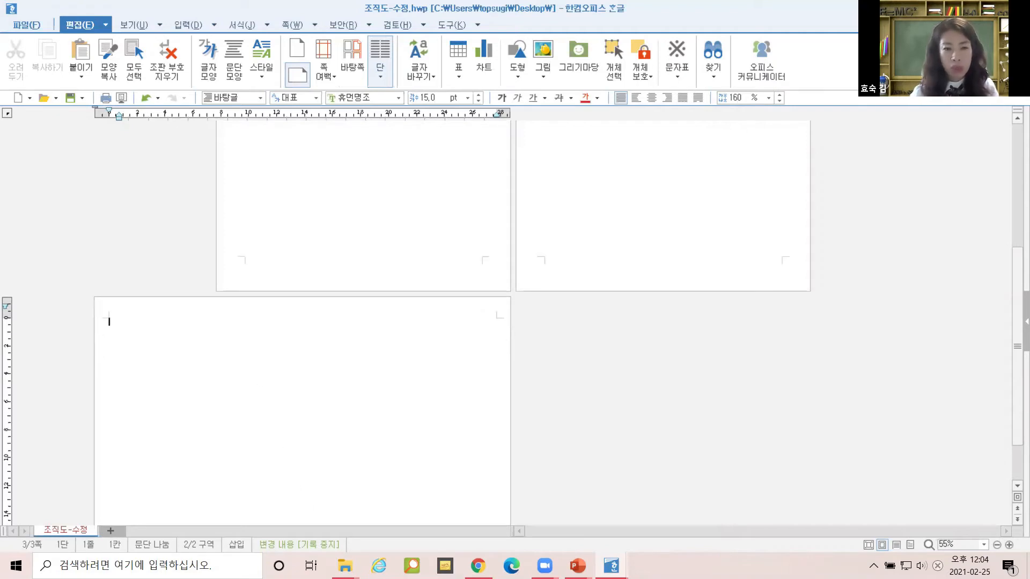
In the 예제파일 window, go up to the 한글 folder and open 전국공연장리스트.cell.
left_click(345, 566)
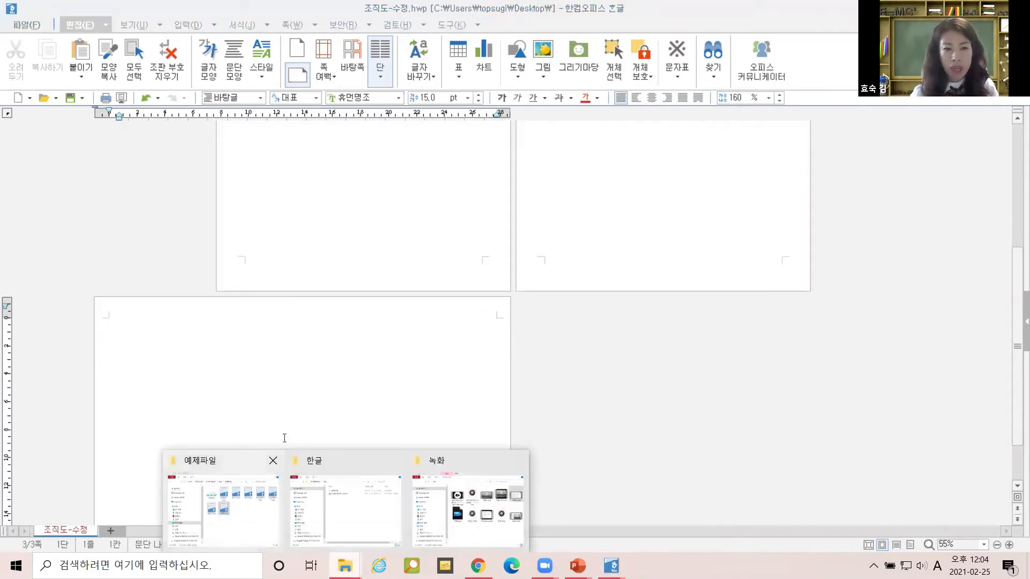
left_click(267, 502)
left_click(389, 81)
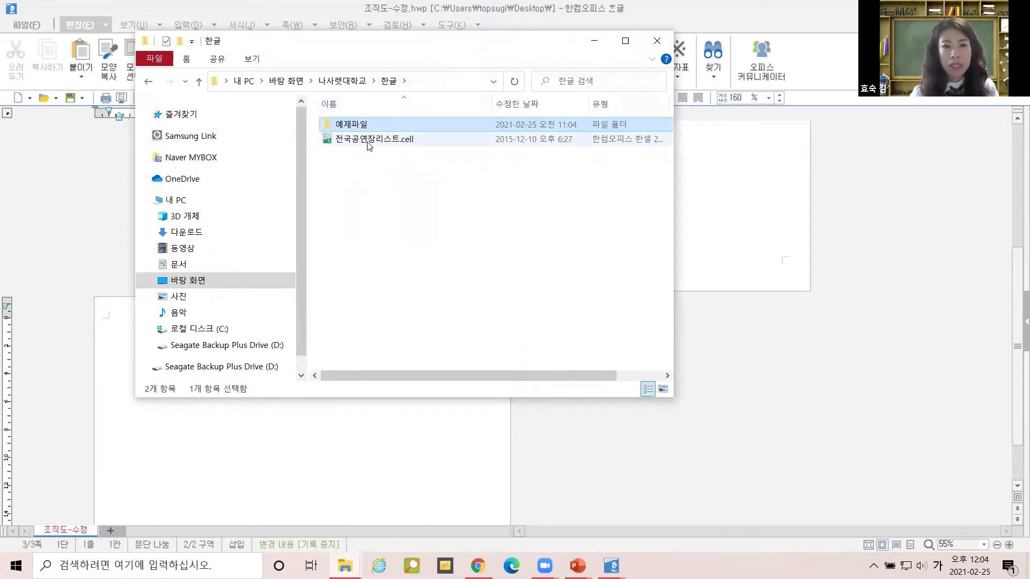
left_click(369, 147)
double_click(370, 142)
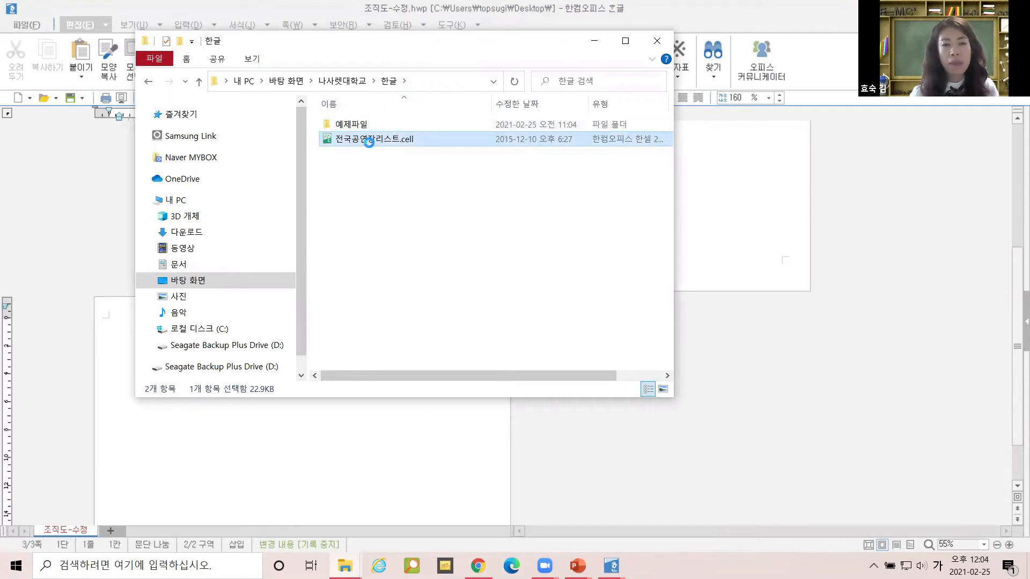
Try Open with on the theater list file, expand More apps, then close the chooser without picking.
right_click(369, 142)
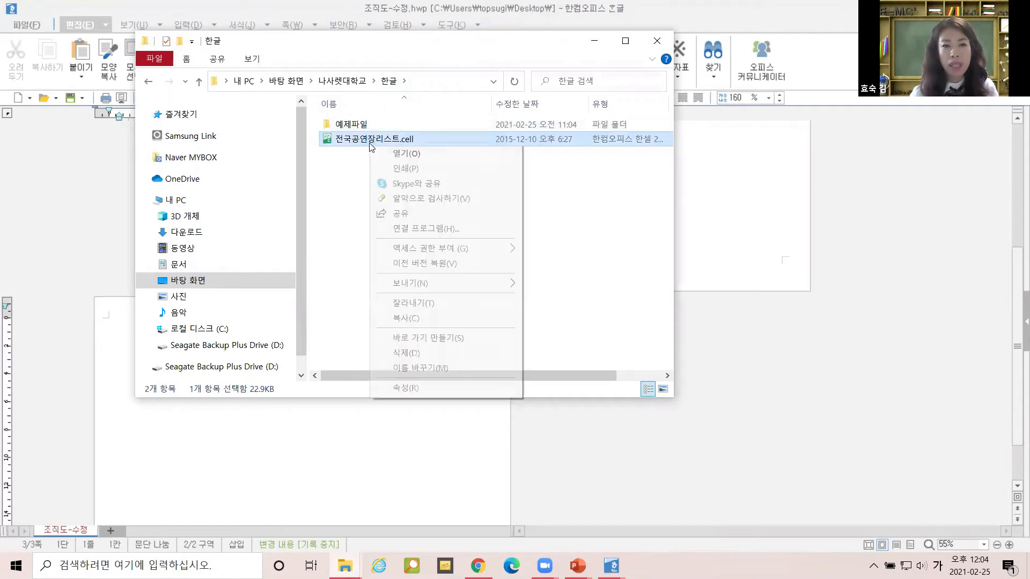
left_click(421, 230)
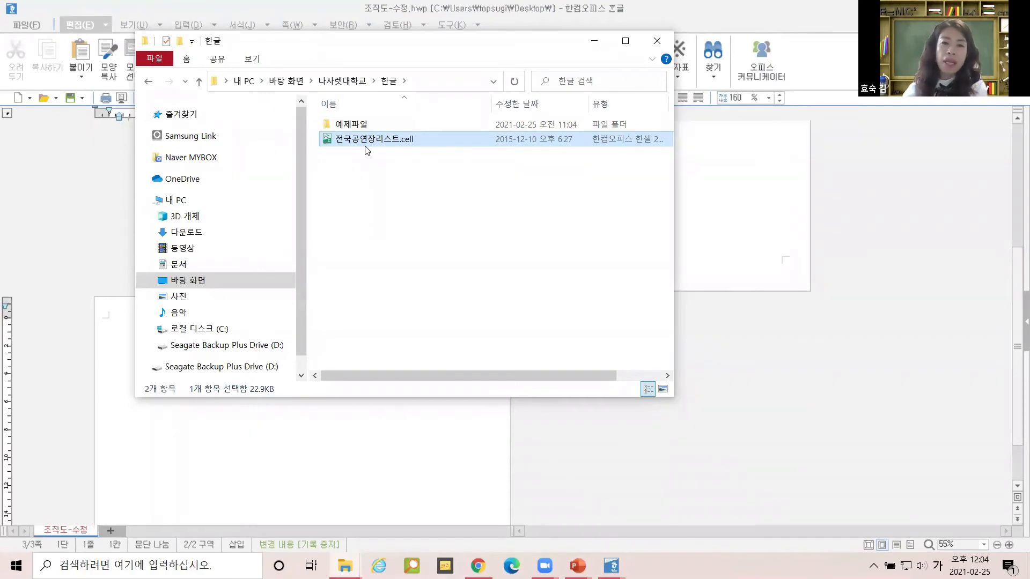
double_click(398, 144)
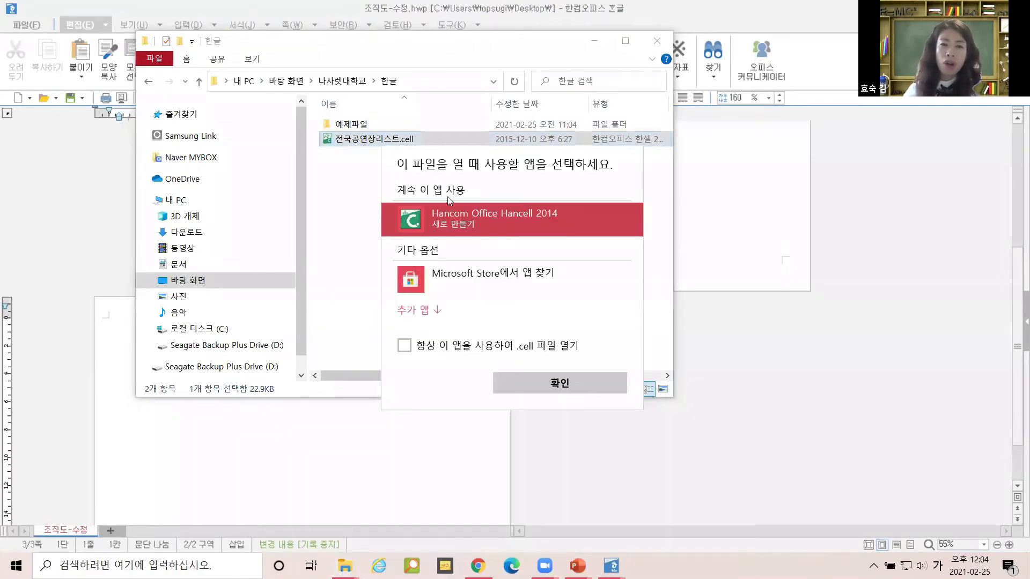
left_click(435, 313)
mouse_move(633, 256)
left_mouse_down()
mouse_move(653, 387)
mouse_move(645, 249)
left_mouse_up()
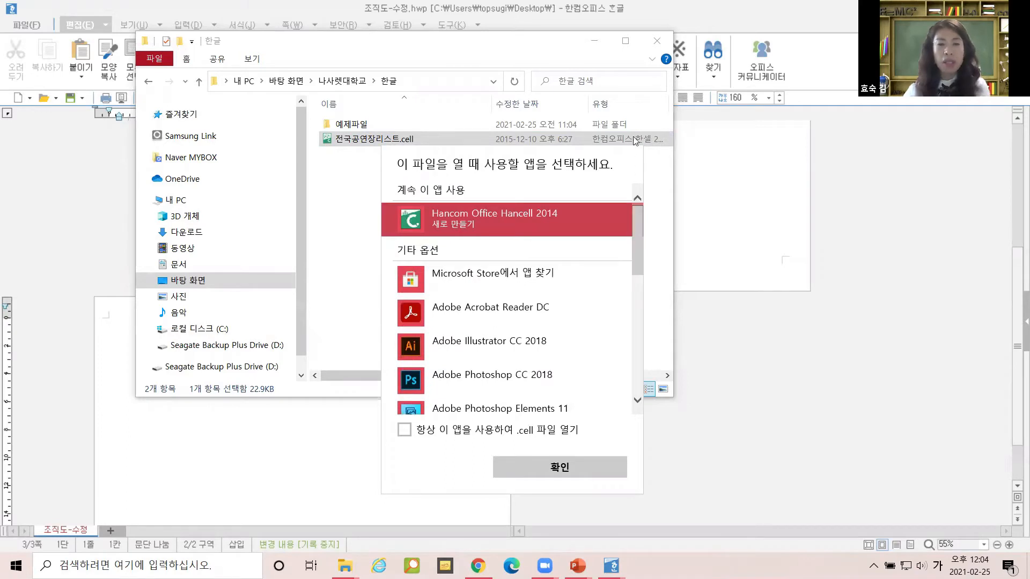
left_click(619, 67)
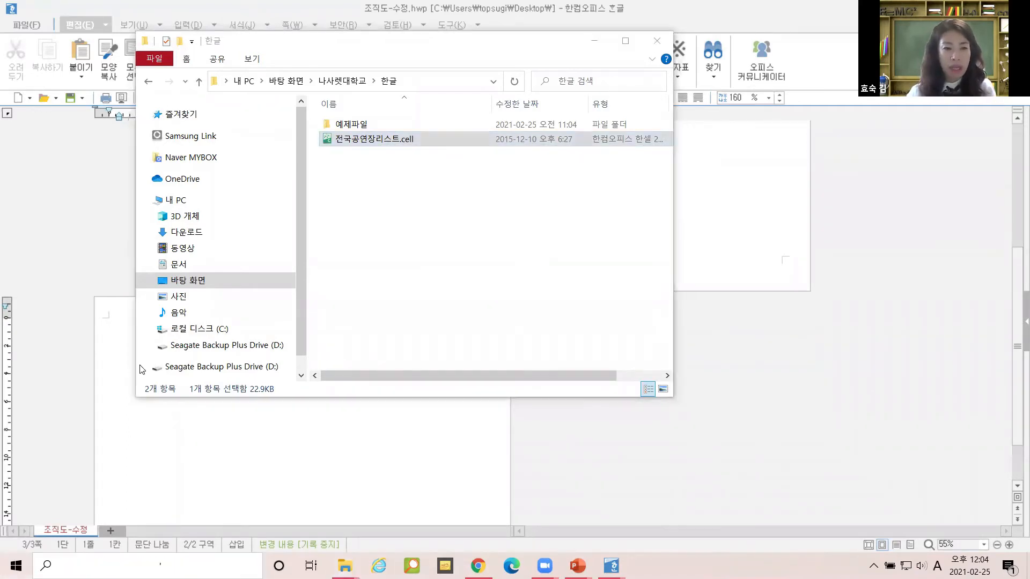
Browse the Start menu apps, then minimize the Explorer folder window.
key("super")
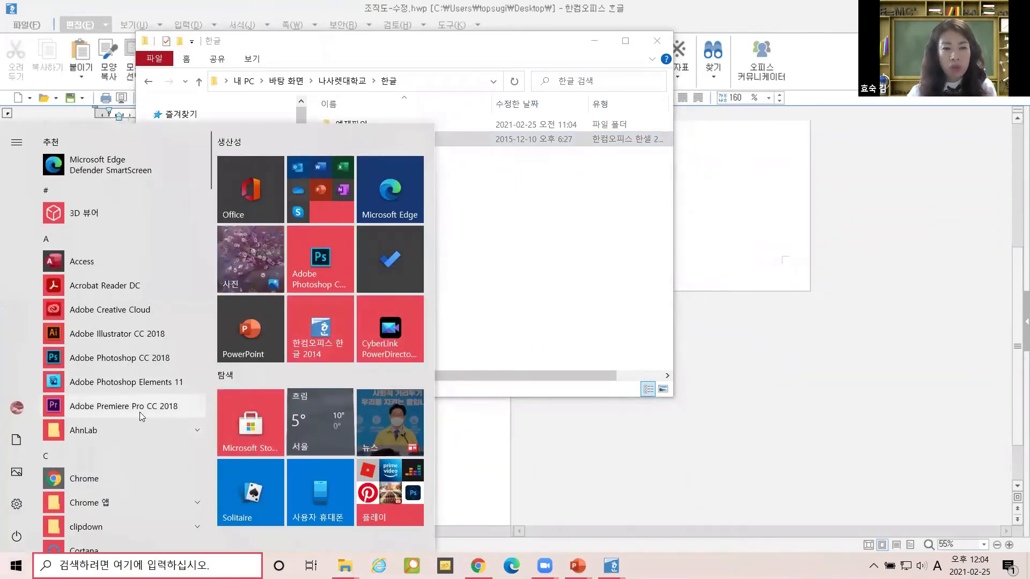
scroll(139, 412, "down", 6)
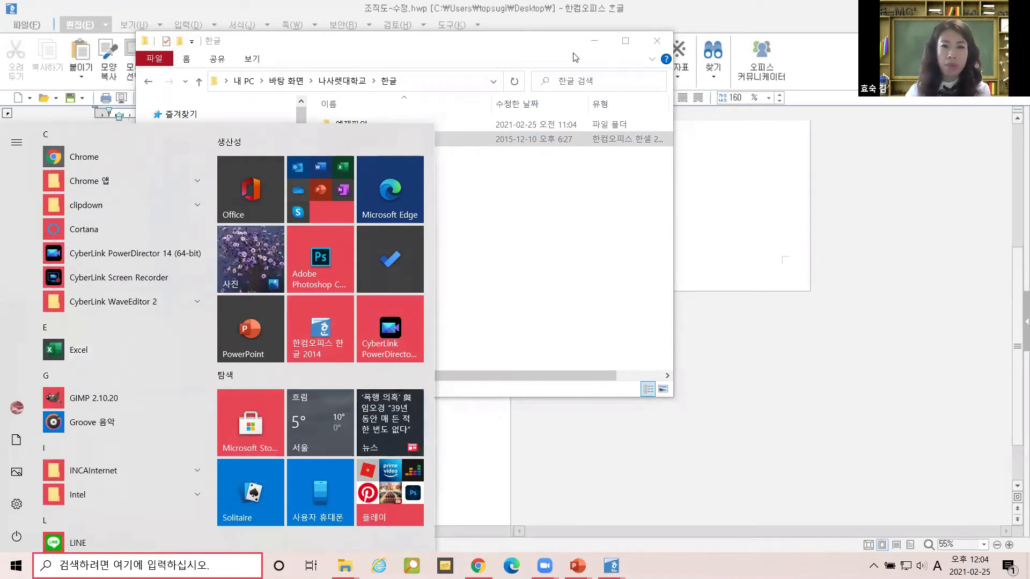
left_click(596, 42)
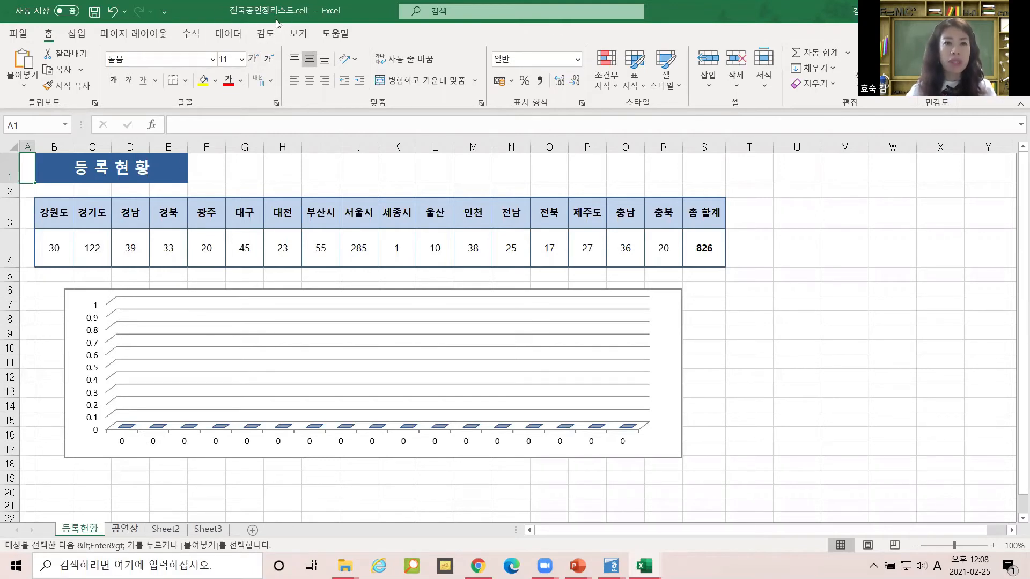
On the 공연장 sheet, widen column E so 개관일자 dates replace #######, then inspect G2's format.
left_click(124, 529)
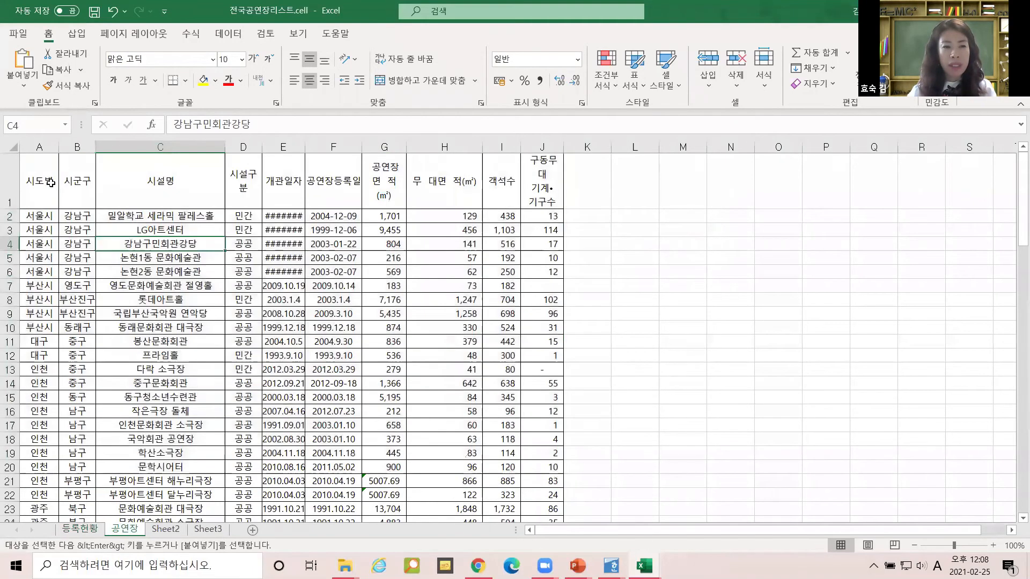
left_click(50, 183)
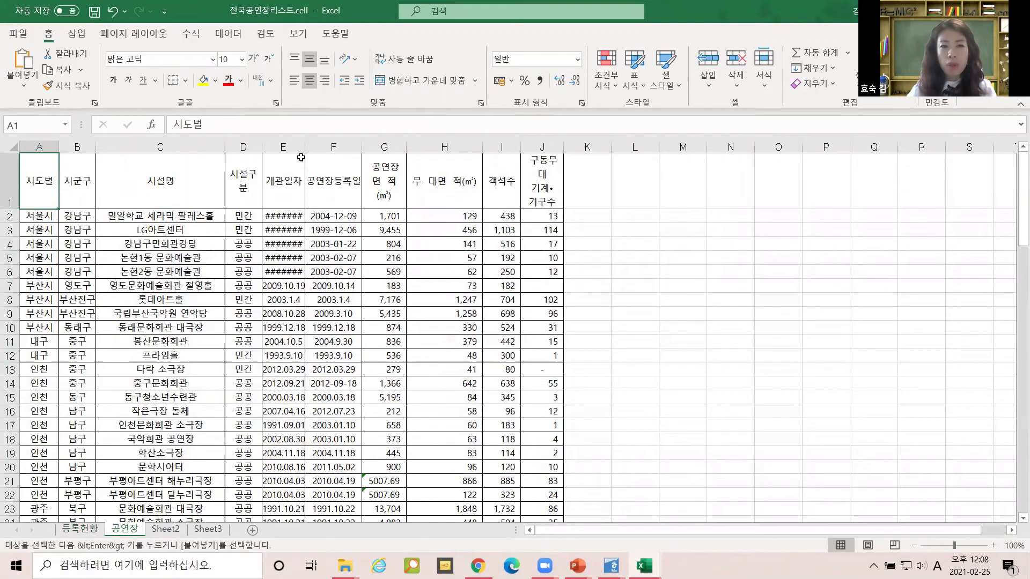
left_click_drag(293, 217, 294, 269)
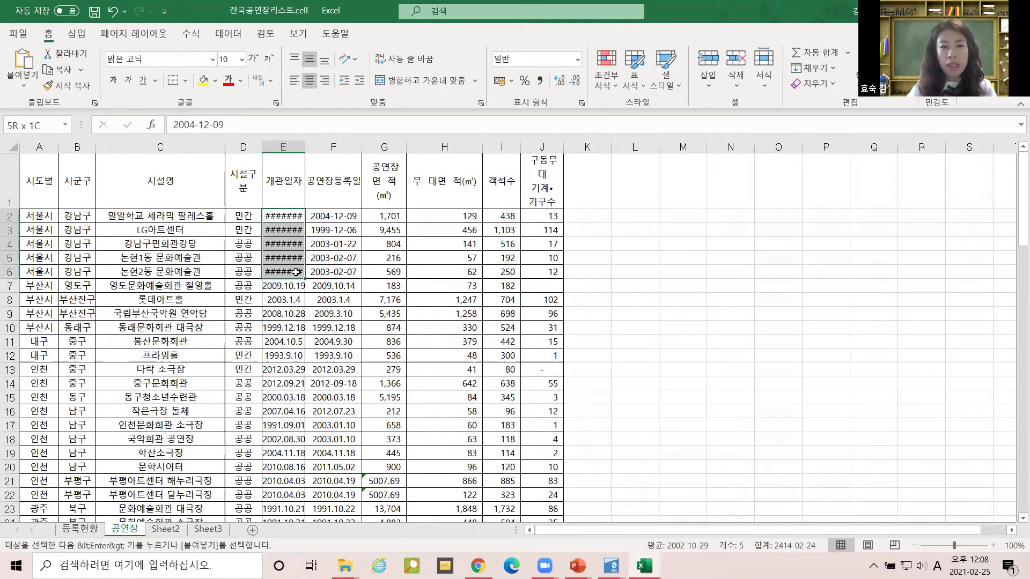
left_click_drag(305, 146, 316, 147)
left_click(264, 253)
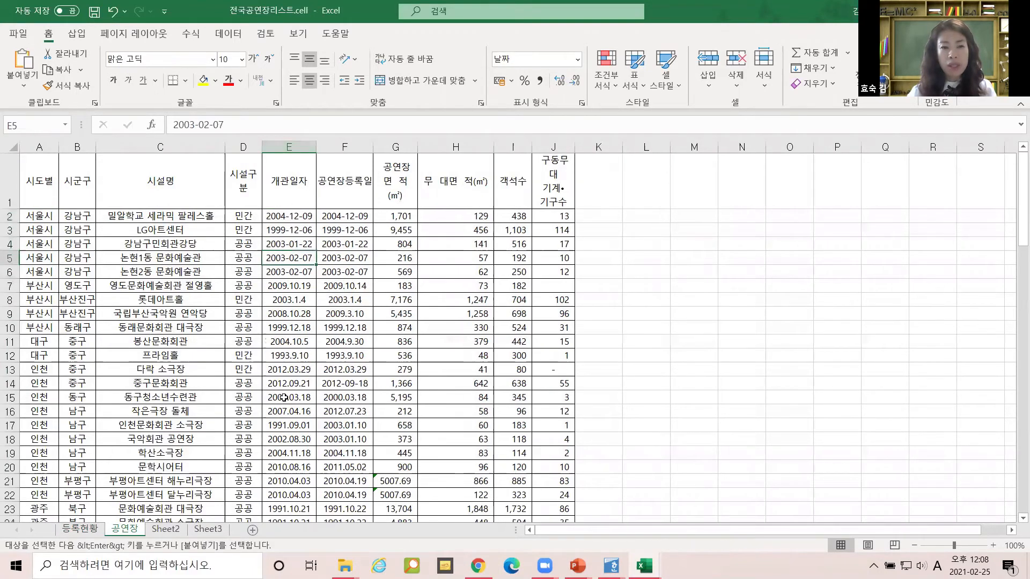
scroll(284, 400, "down", 8)
scroll(285, 400, "up", 7)
scroll(284, 399, "up", 1)
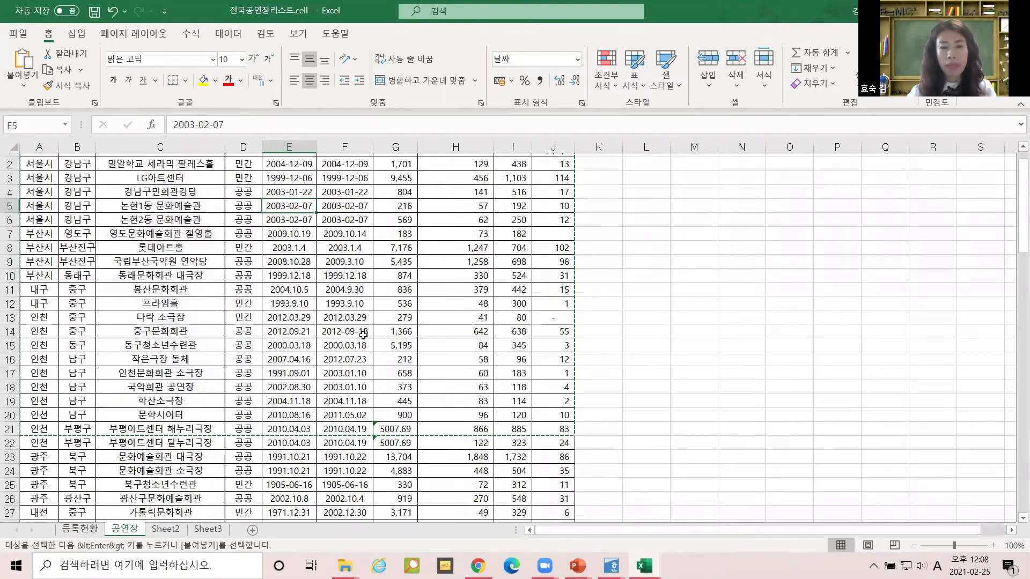
left_click_drag(386, 221, 525, 323)
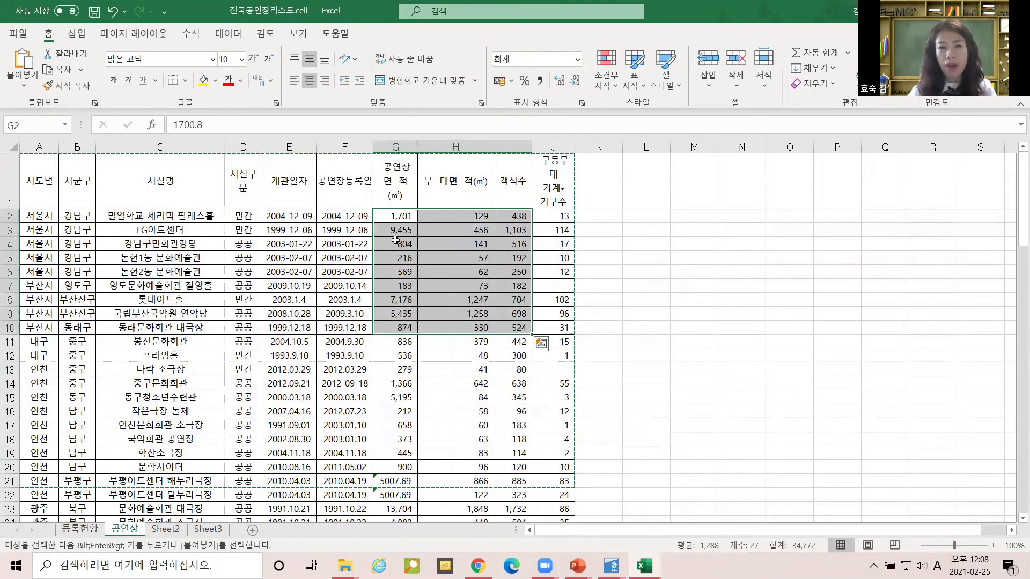
left_click(394, 215)
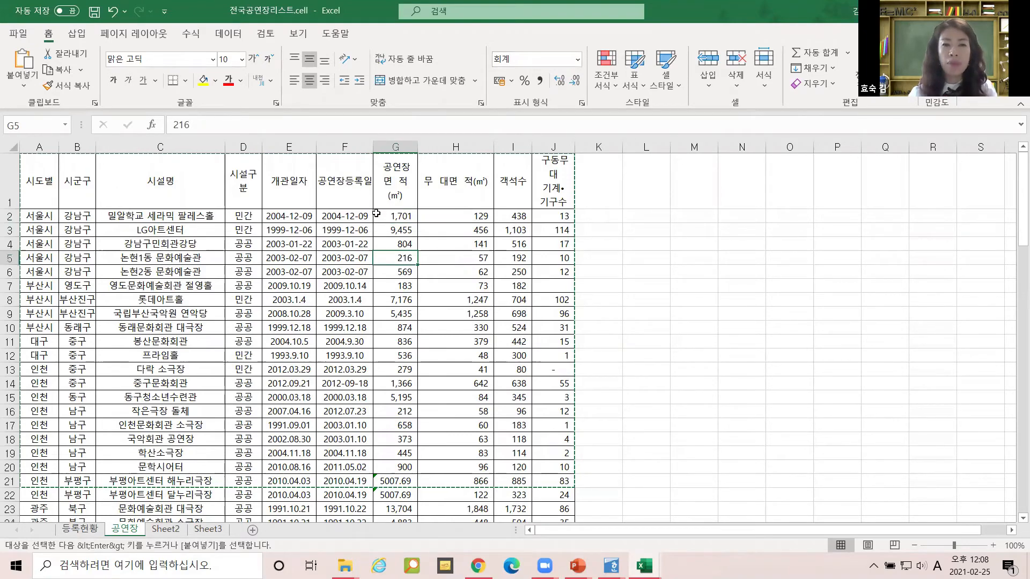
Select columns G to J from row 2 down to the last data row.
left_click_drag(395, 215, 553, 327)
left_click_drag(561, 554, 561, 553)
scroll(496, 326, "up", 20)
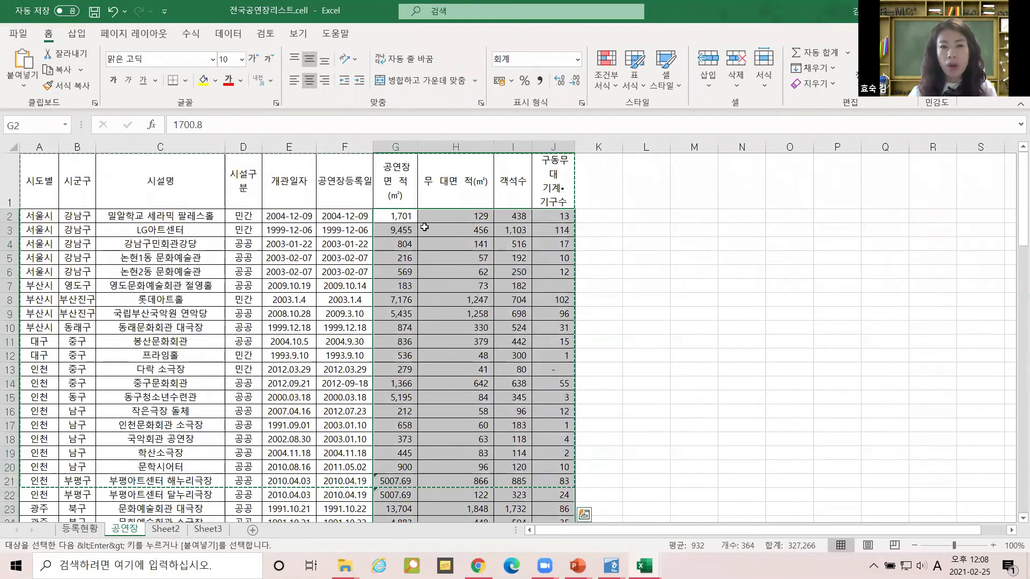
left_click_drag(397, 214, 536, 216)
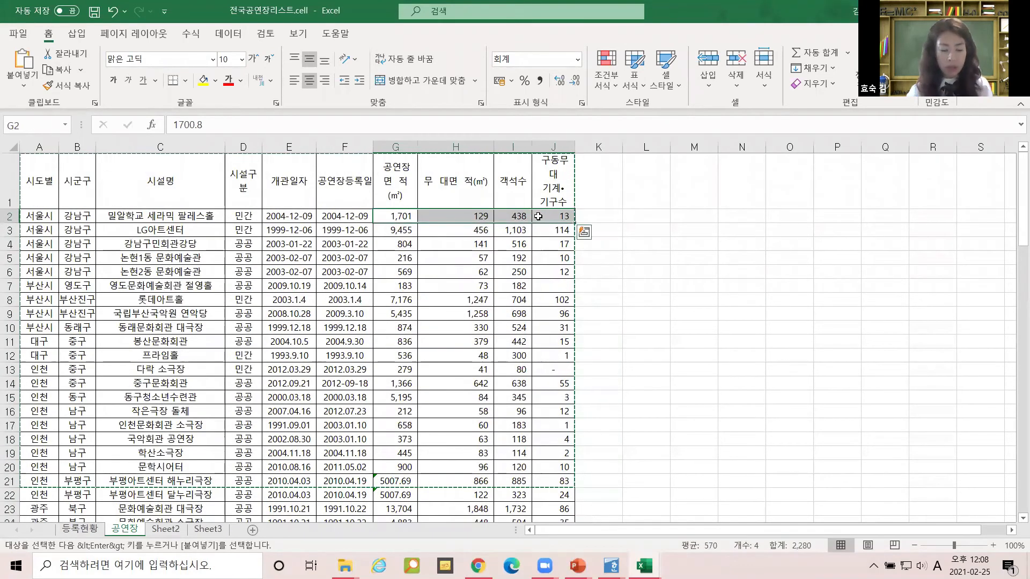
left_click_drag(399, 215, 559, 215)
key("ctrl+shift+Down")
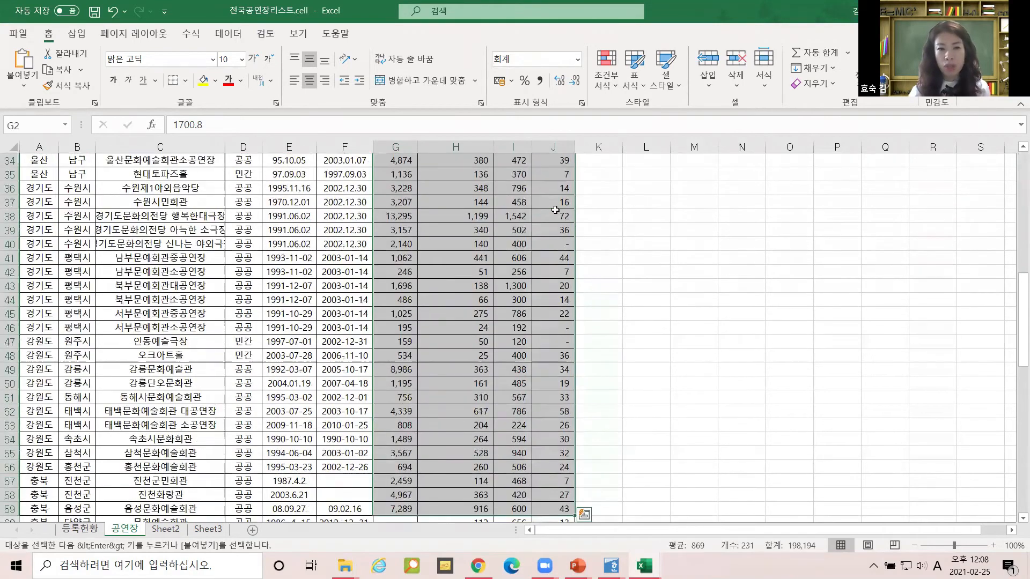
scroll(544, 329, "down", 3)
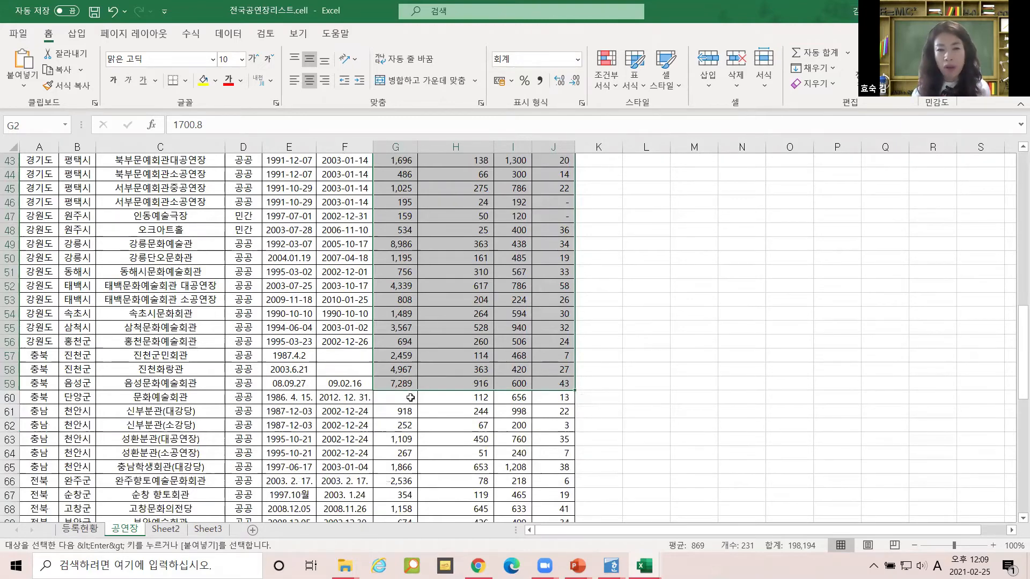
key("shift+Down")
key("shift+Down")
key("ctrl+shift+Down")
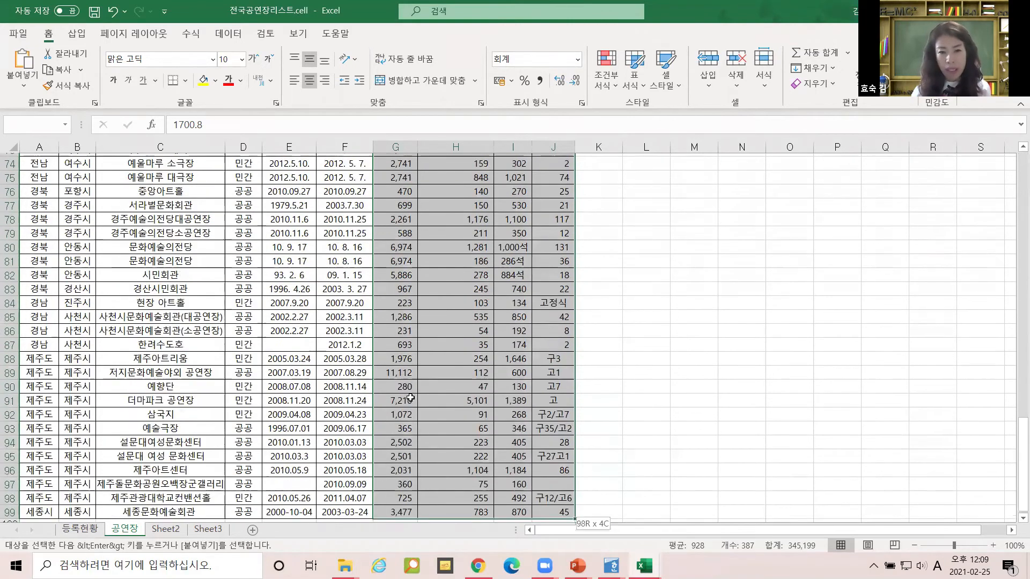
scroll(342, 422, "down", 3)
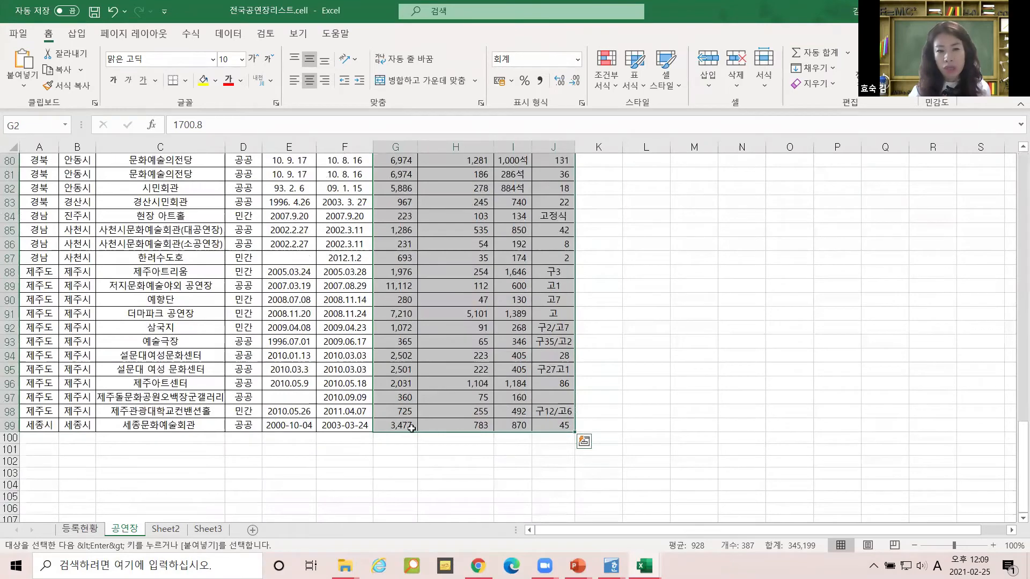
scroll(505, 326, "up", 3)
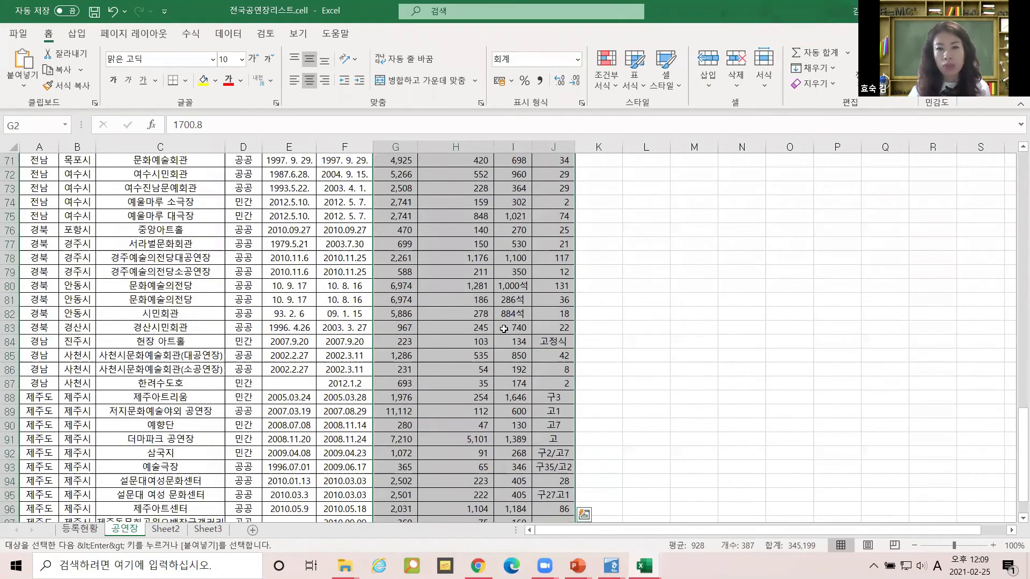
scroll(505, 326, "up", 20)
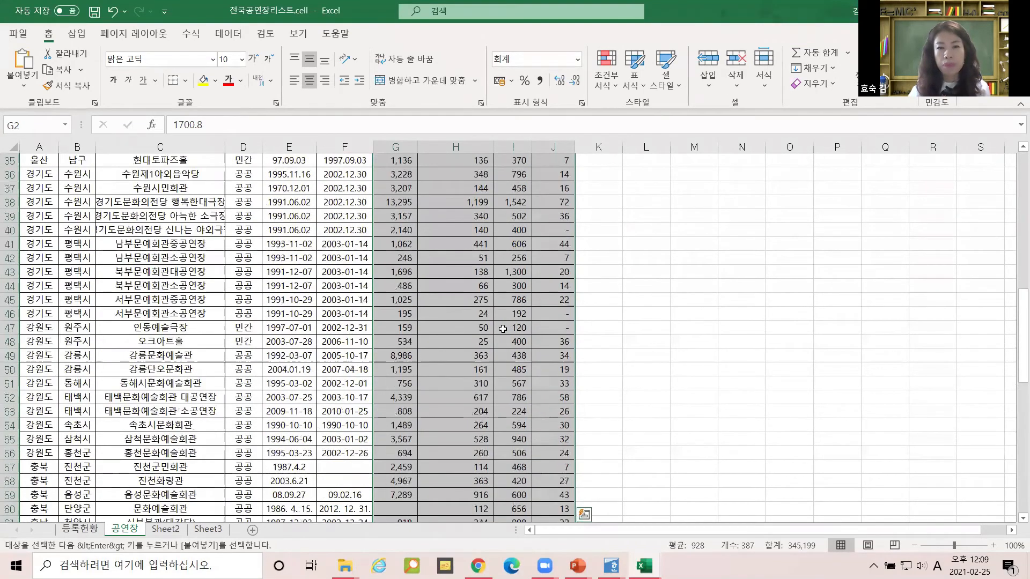
Apply the 일반 (General) number format to the selected figures, removing thousands separators.
left_click(578, 59)
left_click(565, 81)
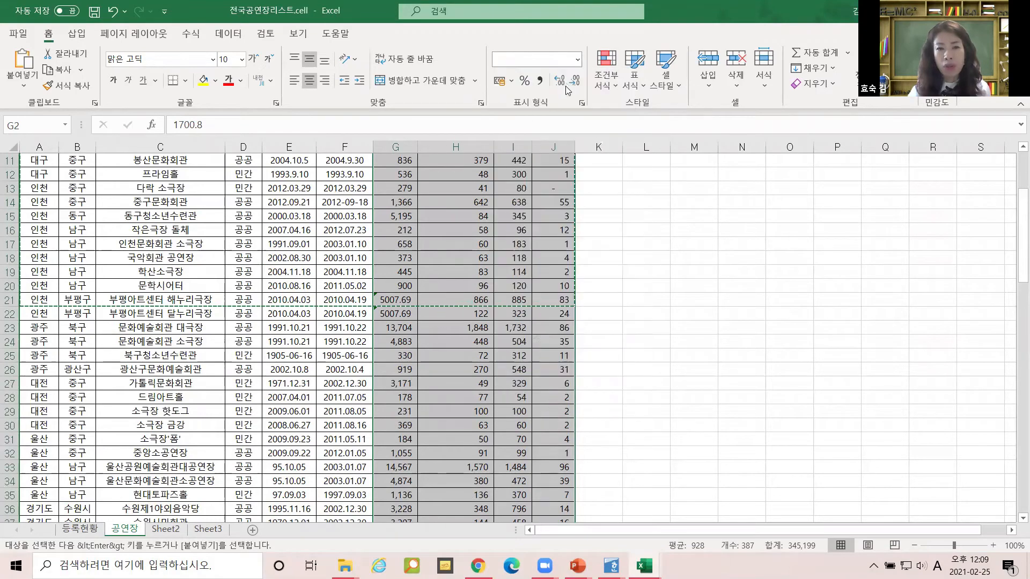
scroll(507, 384, "up", 4)
scroll(507, 384, "down", 6)
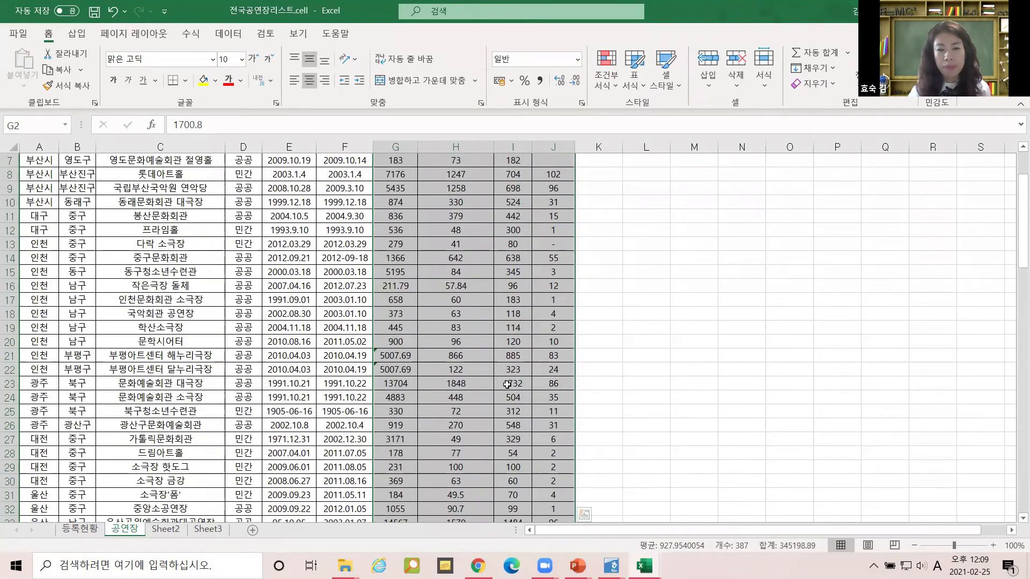
scroll(507, 384, "up", 6)
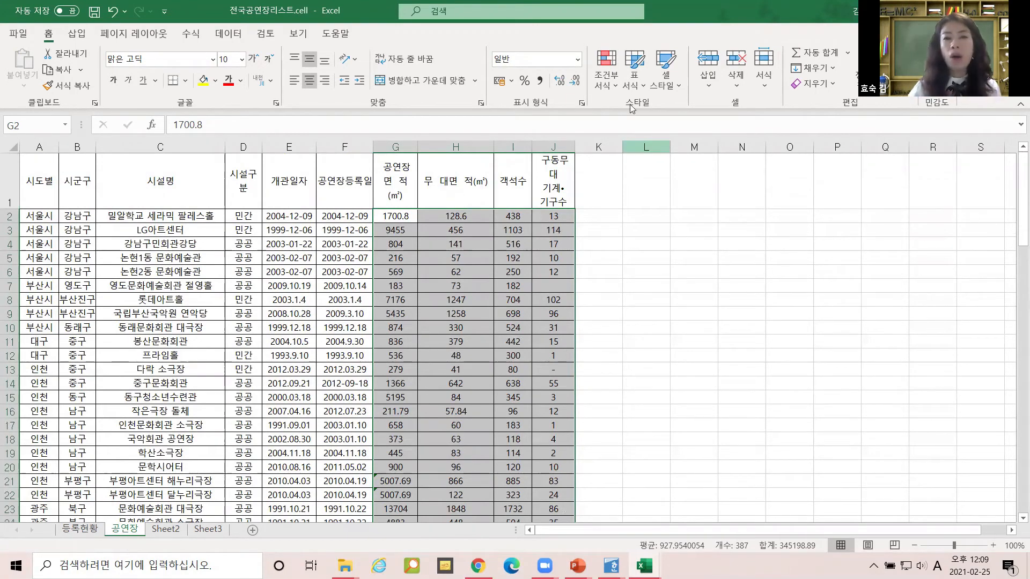
left_click(577, 63)
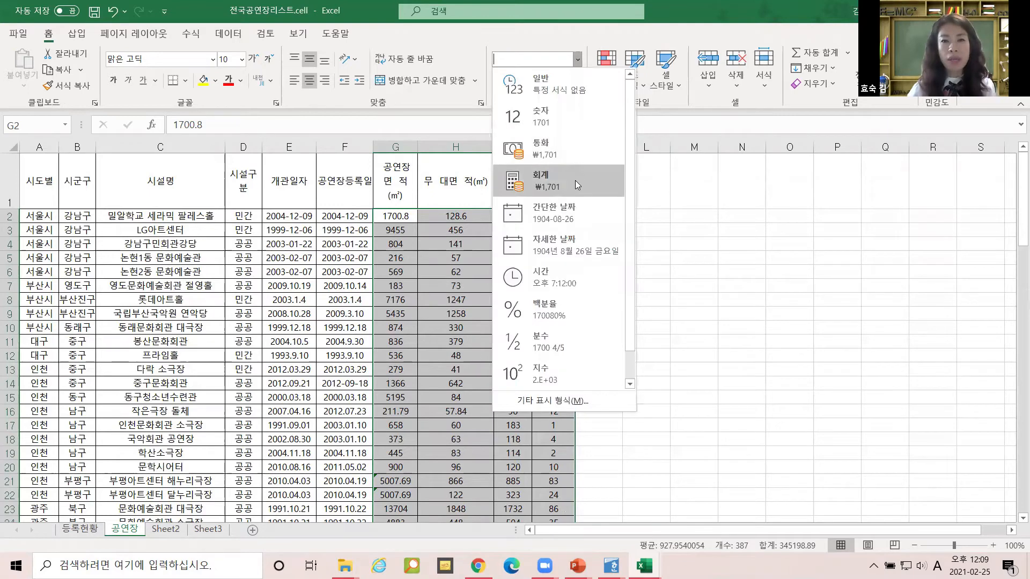
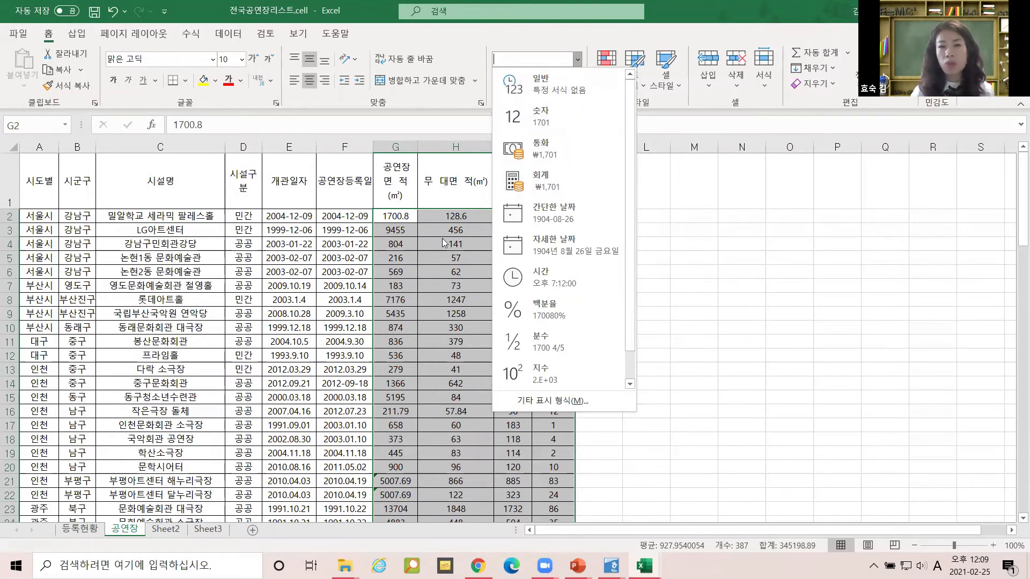
Close the number format list and select the venue table's header row starting from A1.
left_click(432, 253)
left_click(35, 170)
left_click_drag(35, 170, 511, 195)
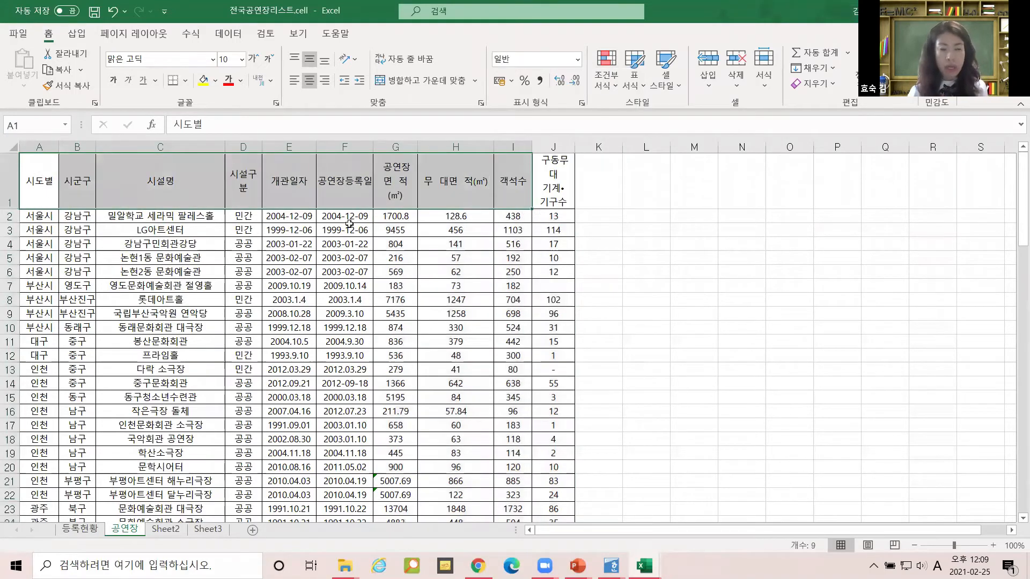
Select the whole 공연장 venue table with Ctrl+A, copy it, and switch to Hangul.
left_click_drag(34, 180, 550, 179)
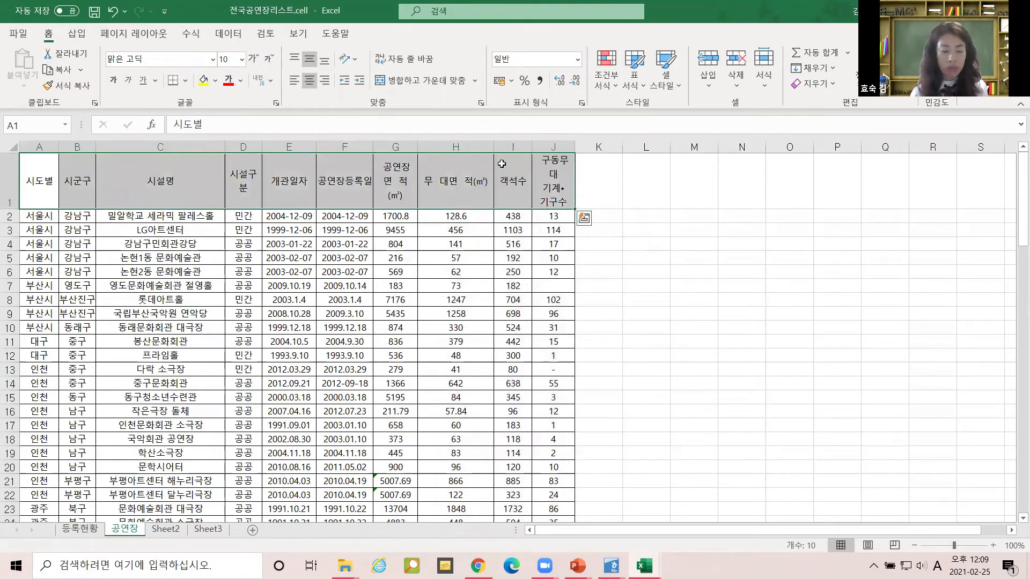
key("ctrl")
left_click(349, 313)
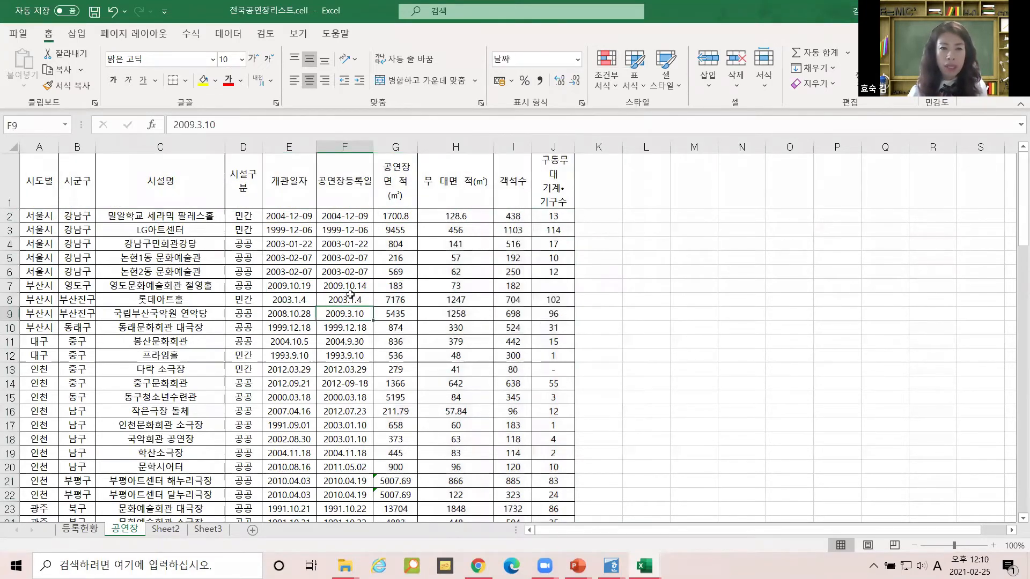
key("ctrl+a")
scroll(378, 309, "down", 16)
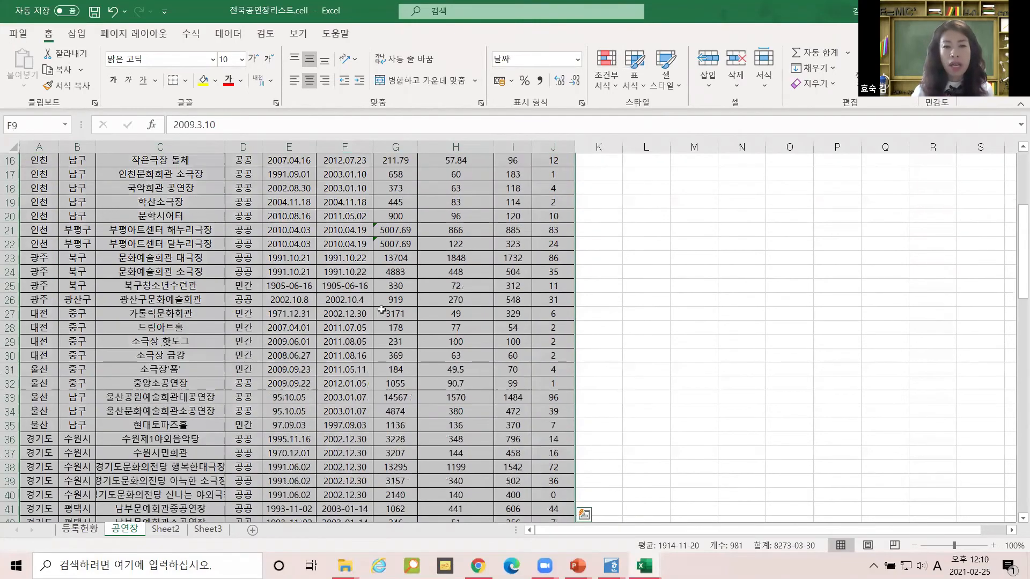
scroll(382, 309, "down", 12)
scroll(382, 305, "up", 16)
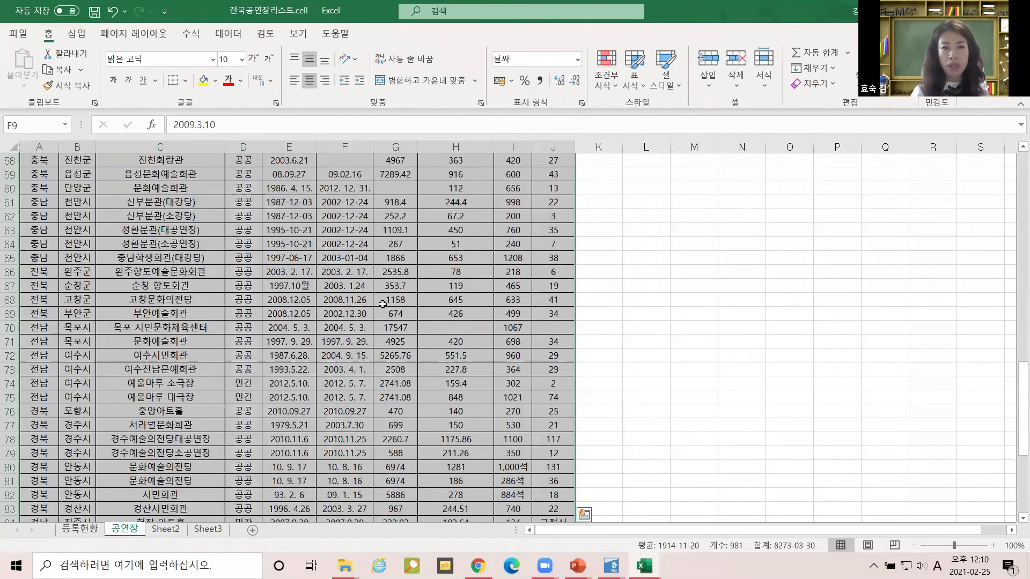
scroll(383, 304, "up", 12)
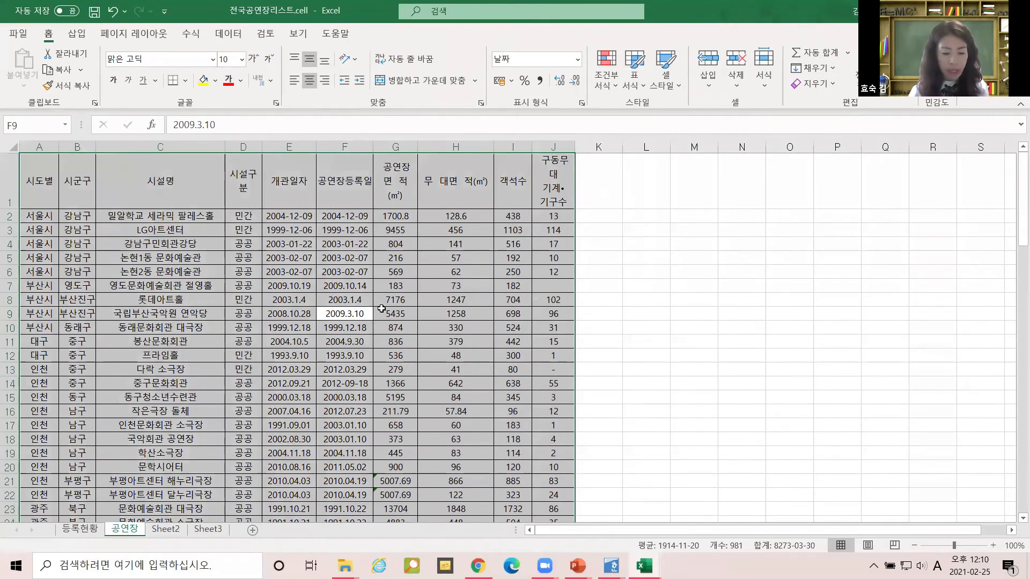
key("ctrl+c")
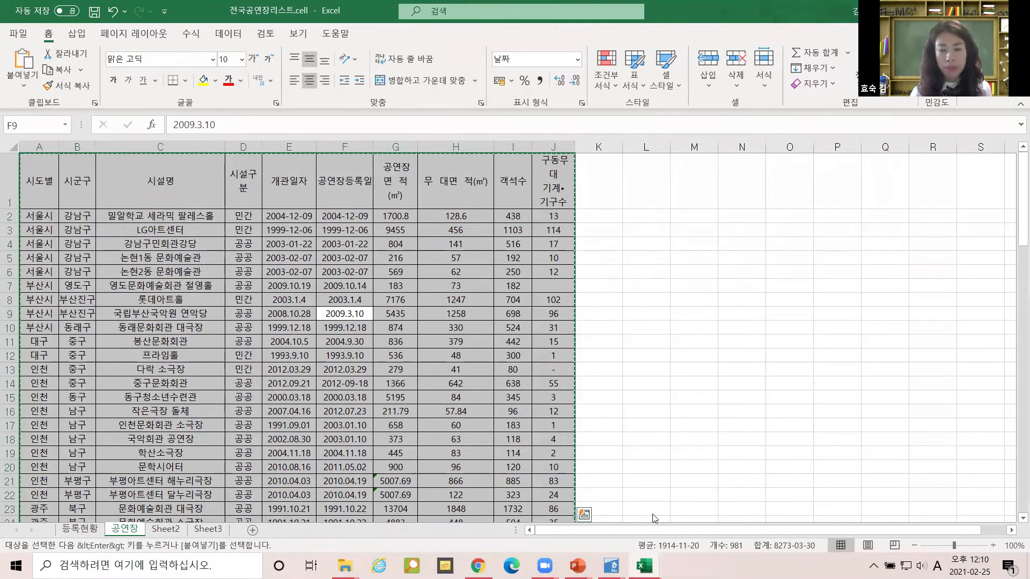
left_click(611, 566)
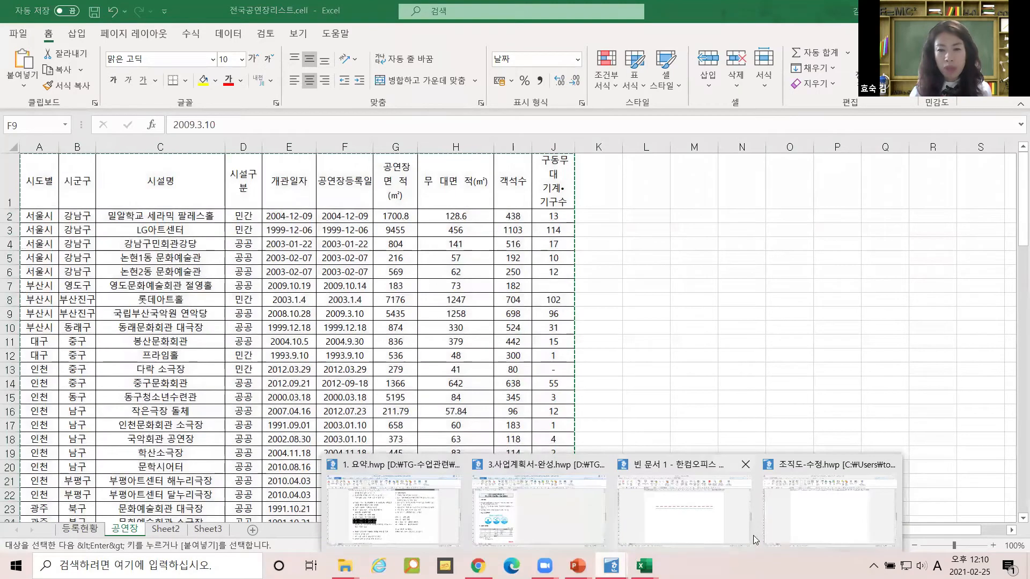
In 조직도-수정.hwp, paste the copied venue table onto blank page 3 and put the caret in its first cell.
left_click(792, 529)
scroll(442, 315, "up", 3)
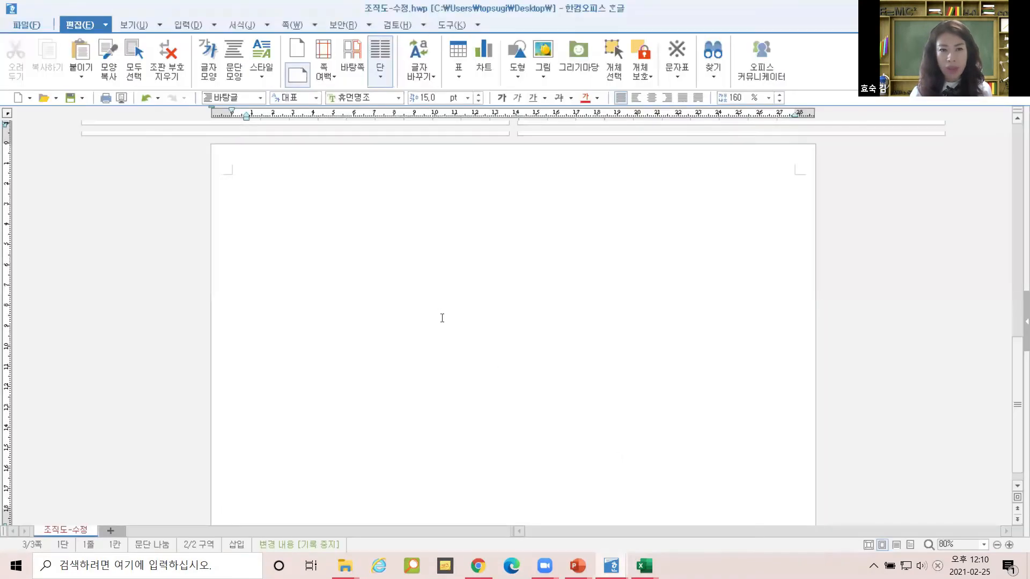
scroll(442, 315, "up", 8)
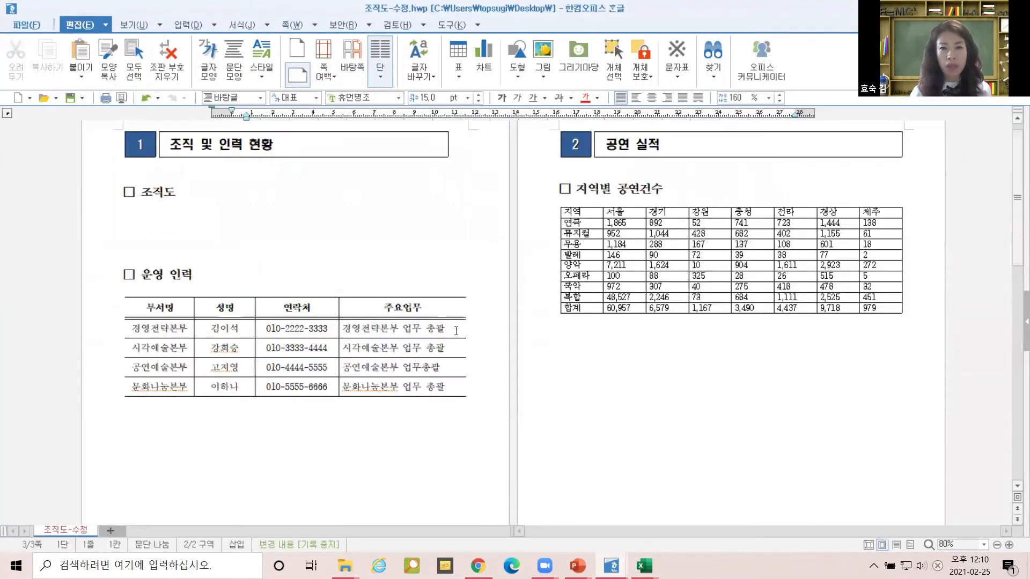
scroll(454, 326, "down", 5)
scroll(456, 331, "down", 4)
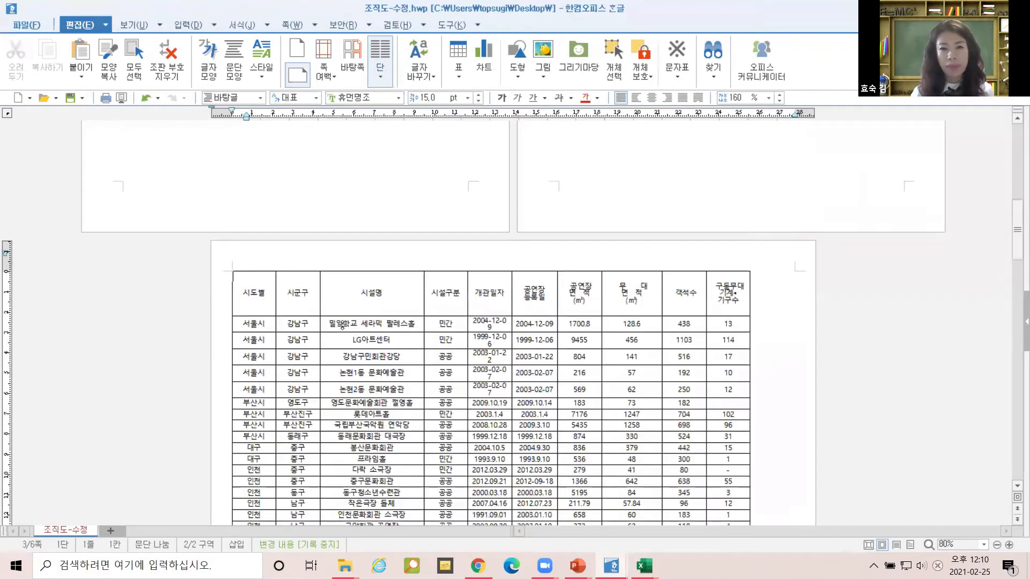
left_click(259, 297)
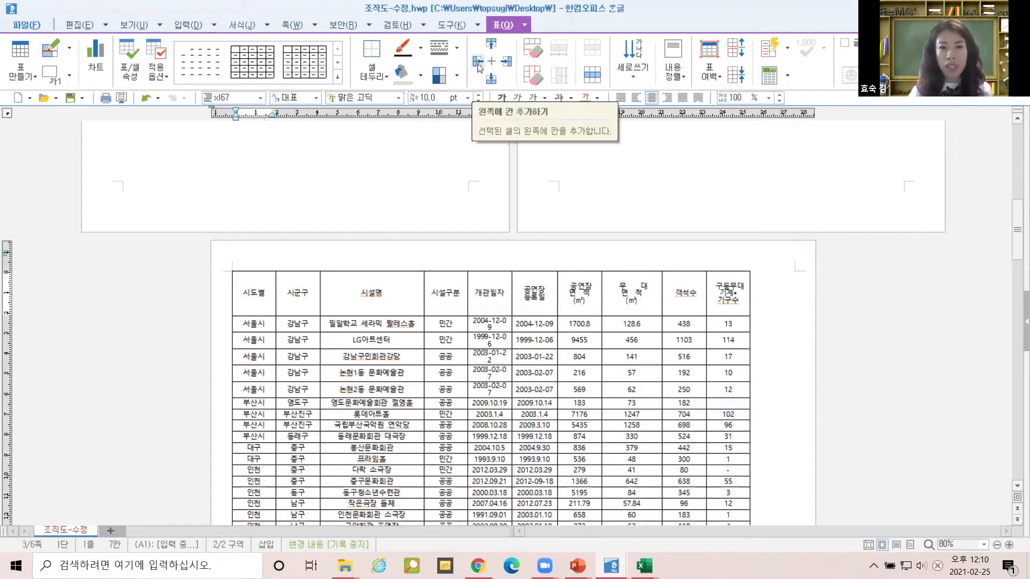
Insert a left-edge column headed 번호 and enter 1 in its first data cell.
key("ctrl")
key("ctrl")
key("ctrl")
key("ctrl")
key("ctrl")
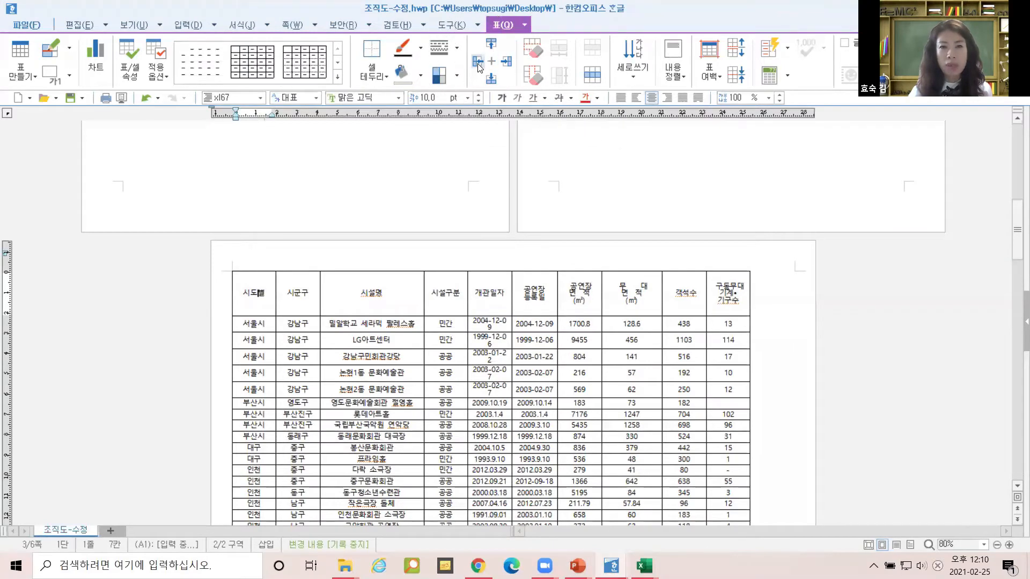
left_click(478, 63)
left_click(255, 297)
type("번호")
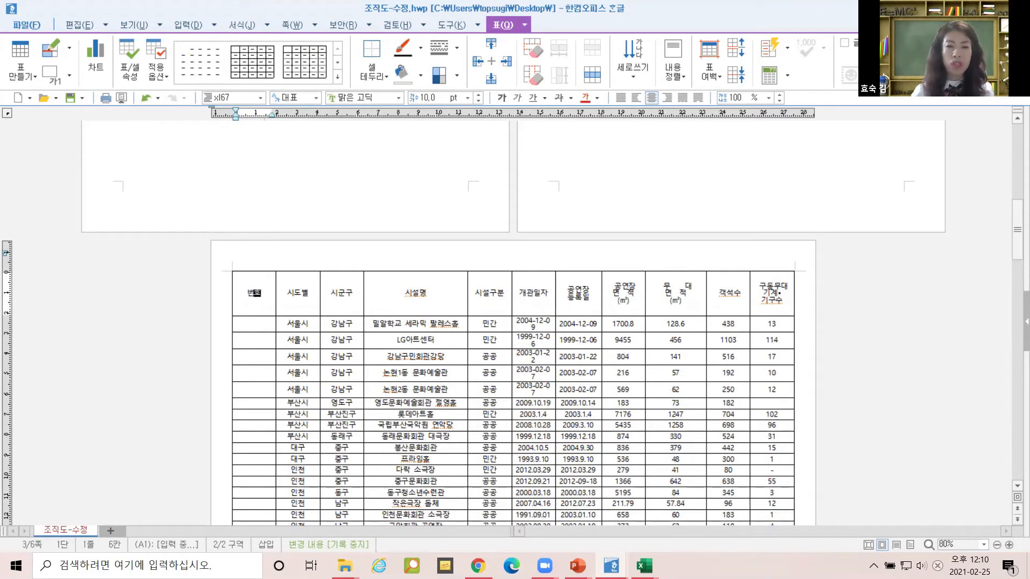
left_click(269, 325)
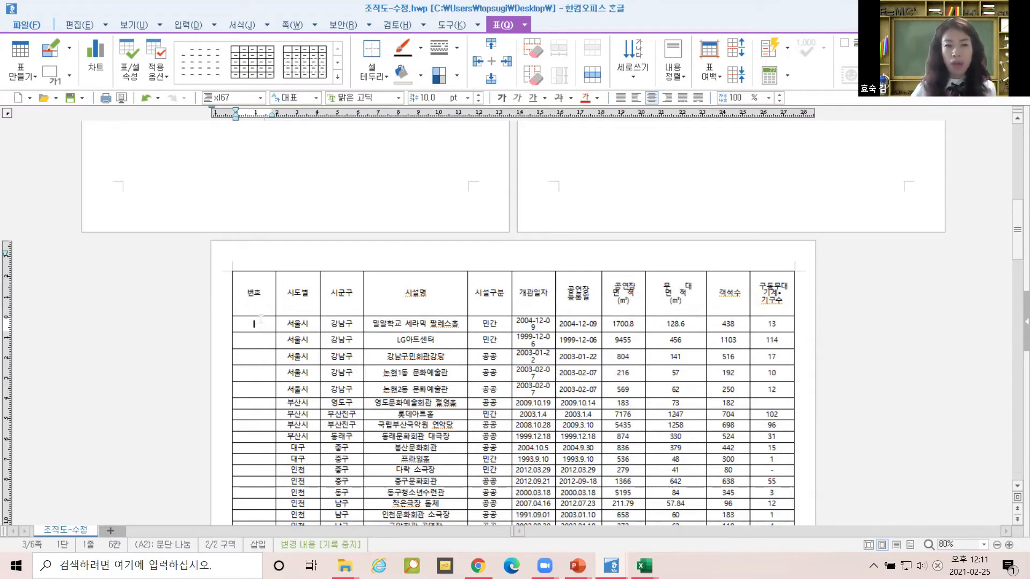
type("1")
left_click(254, 343)
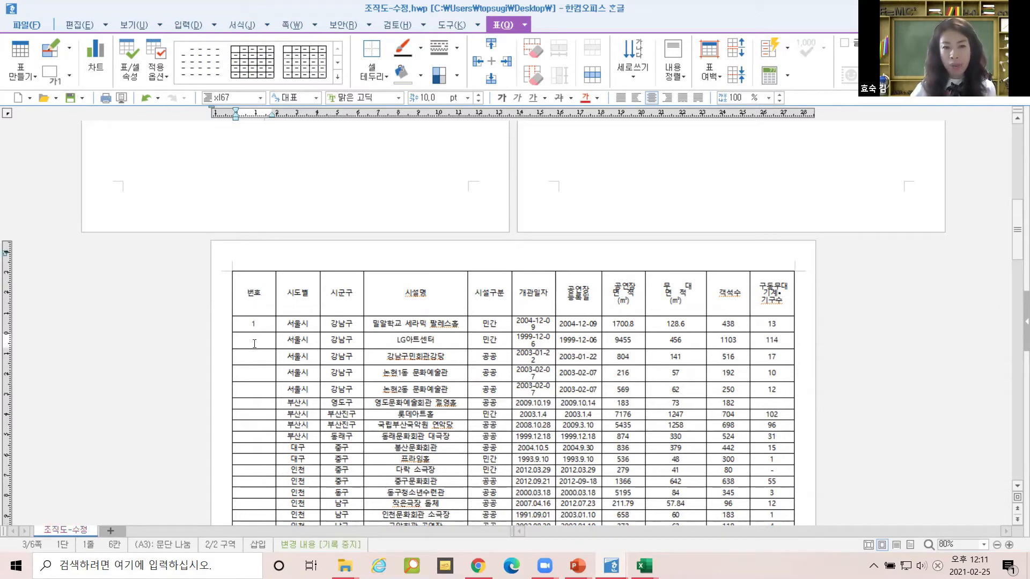
Enter 2 in the second 번호 cell and block-select the cells holding 1 and 2.
type("2")
key("Up")
left_click(265, 338, "shift")
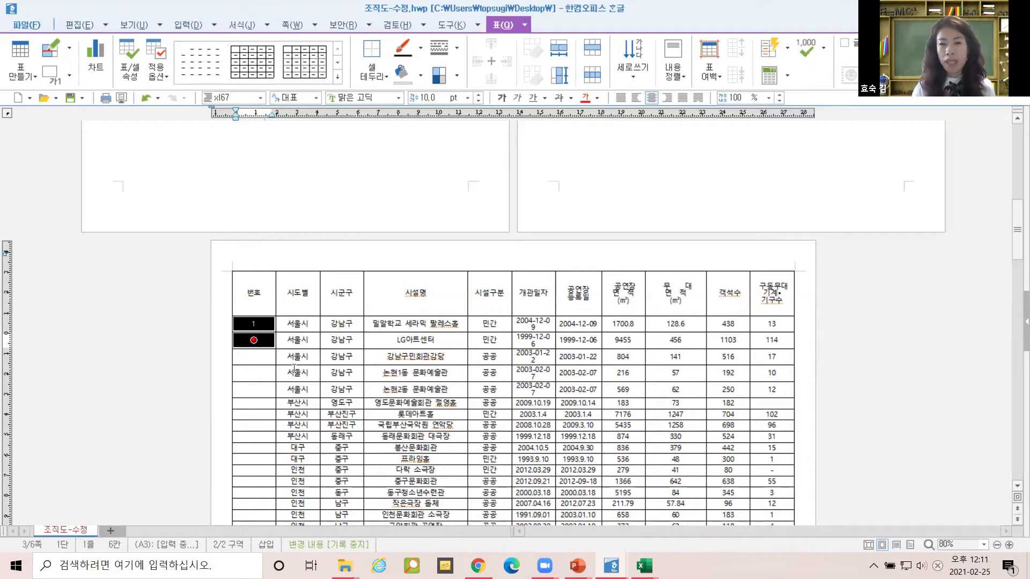
mouse_move(254, 340)
left_mouse_down()
mouse_move(254, 292)
mouse_move(258, 515)
mouse_move(261, 323)
mouse_move(253, 338)
left_mouse_up()
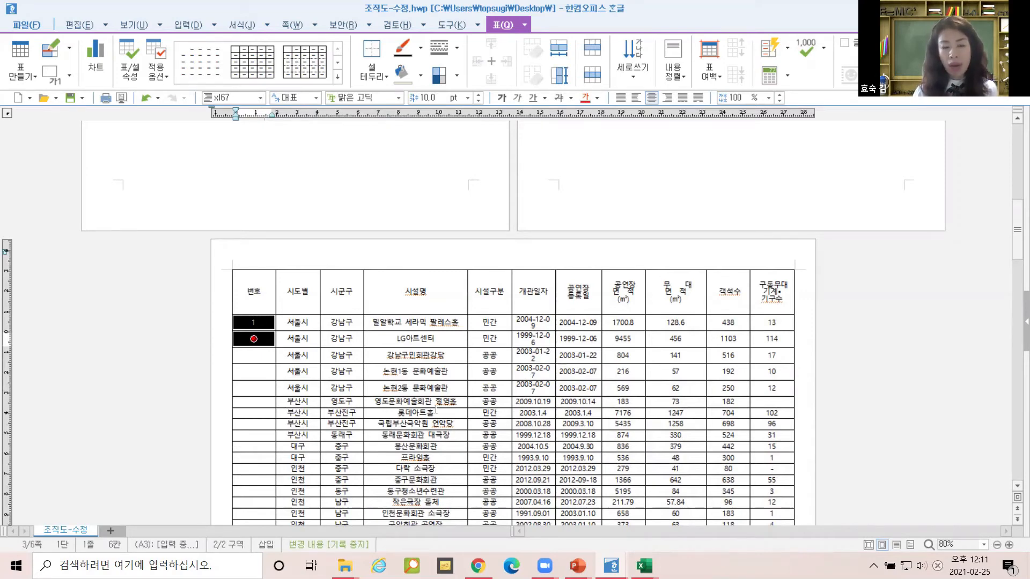
left_click(401, 247)
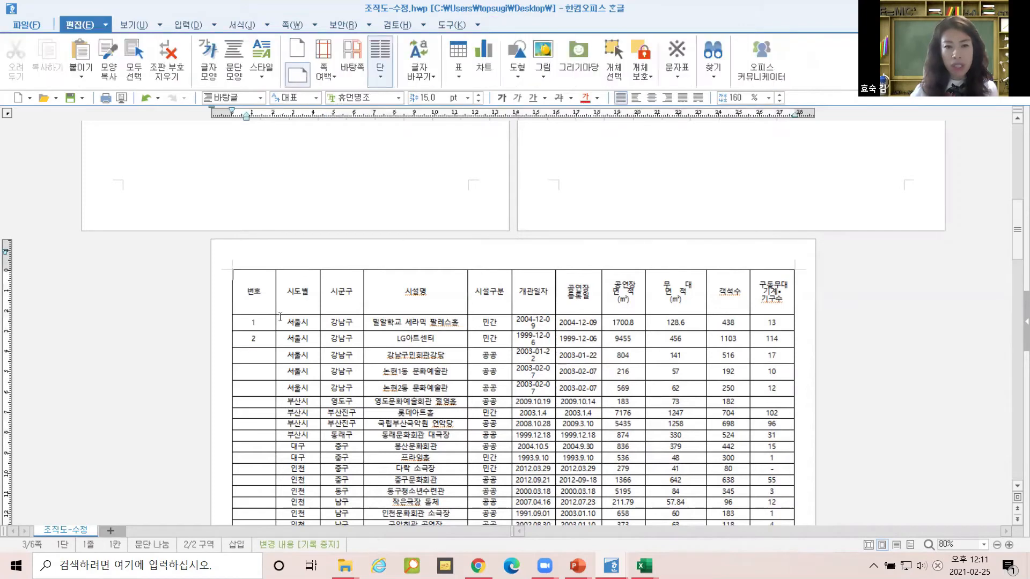
left_click_drag(270, 323, 267, 344)
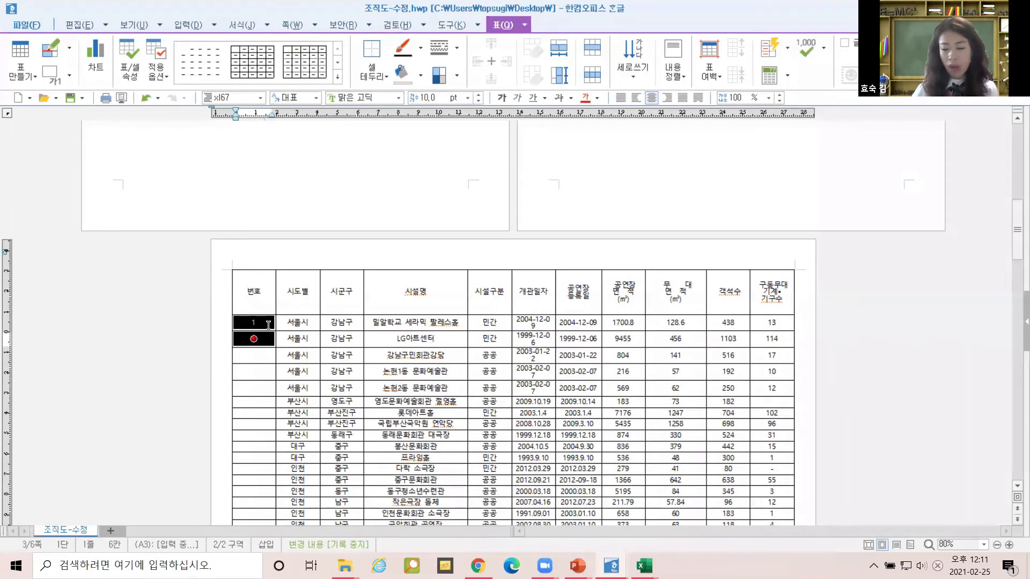
Extend the block to the last row and auto-fill running numbers down the 번호 column.
key("shift+Page_Down")
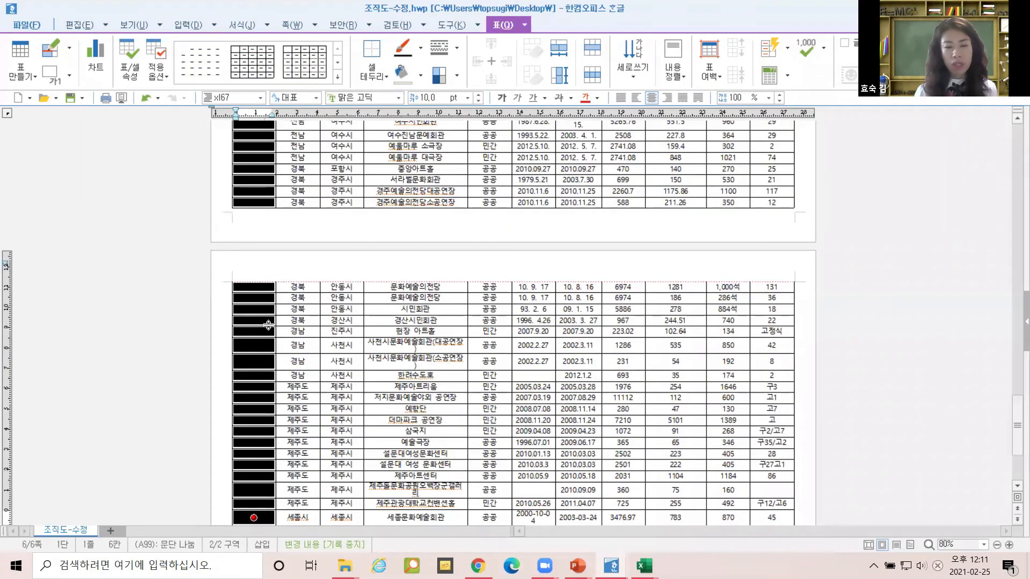
scroll(268, 349, "down", 3)
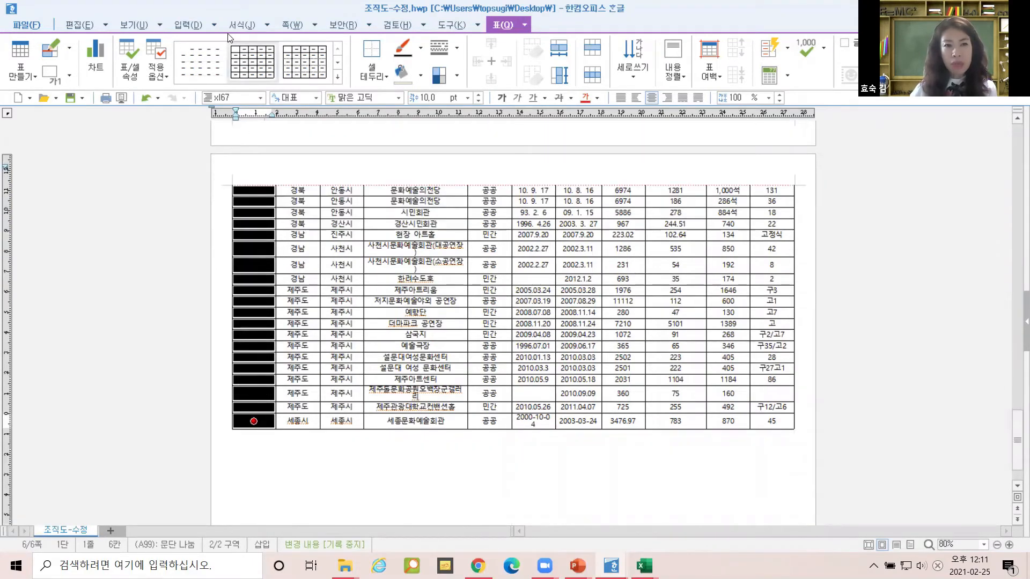
left_click(216, 23)
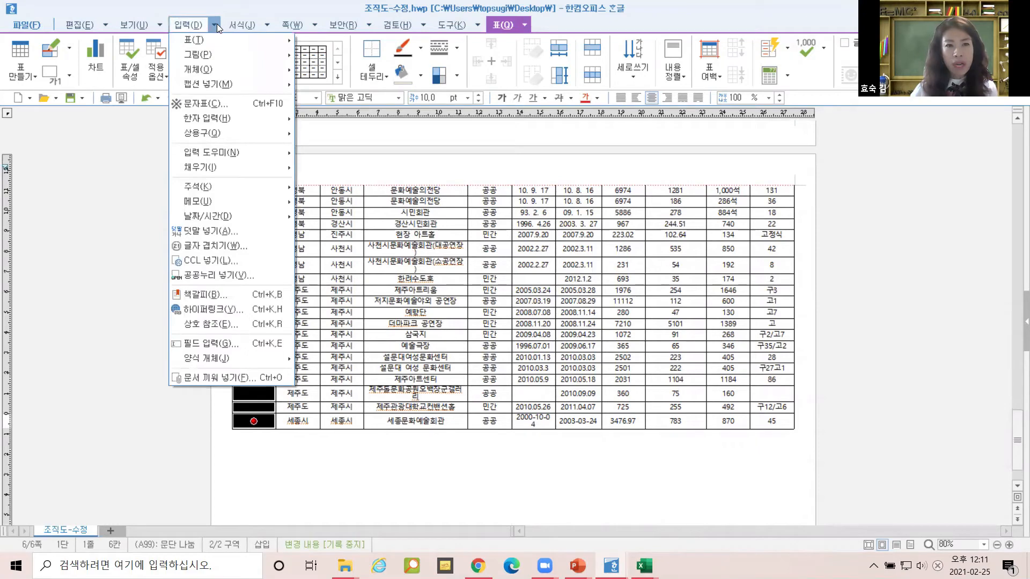
mouse_move(237, 167)
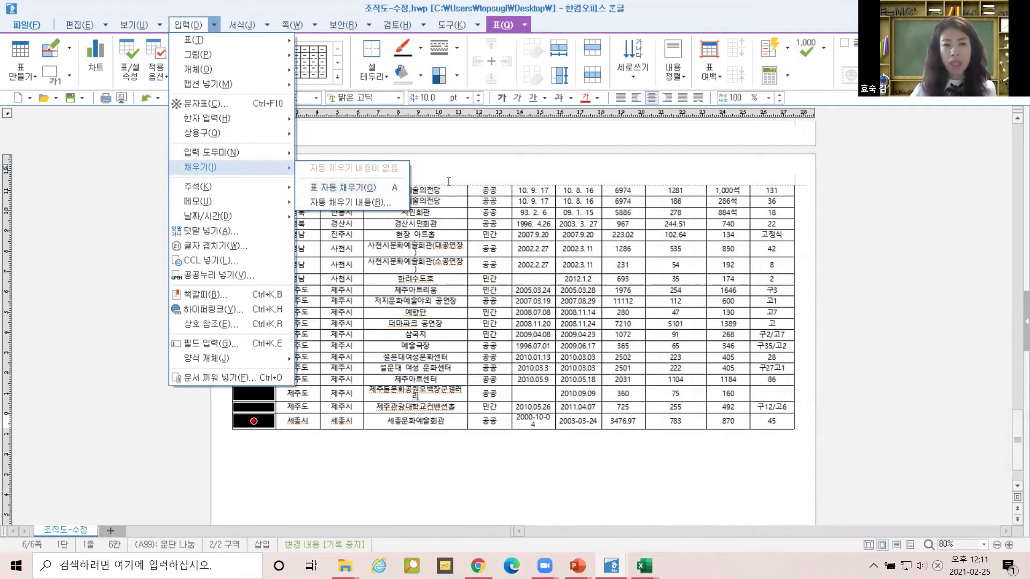
left_click(403, 191)
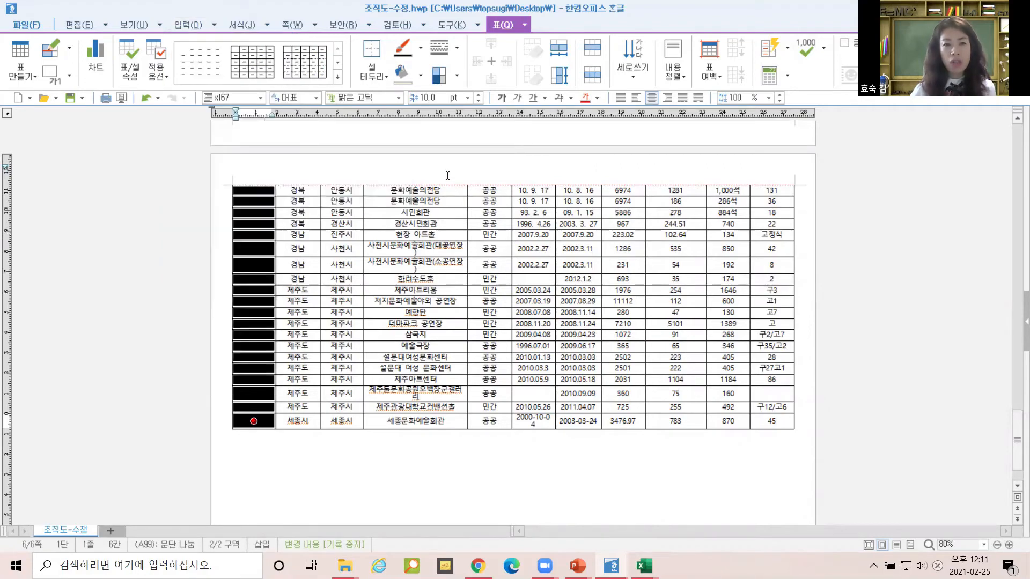
Reselect the 번호 cells from 1 and 2 through the last row, then deselect them.
scroll(259, 203, "up", 15)
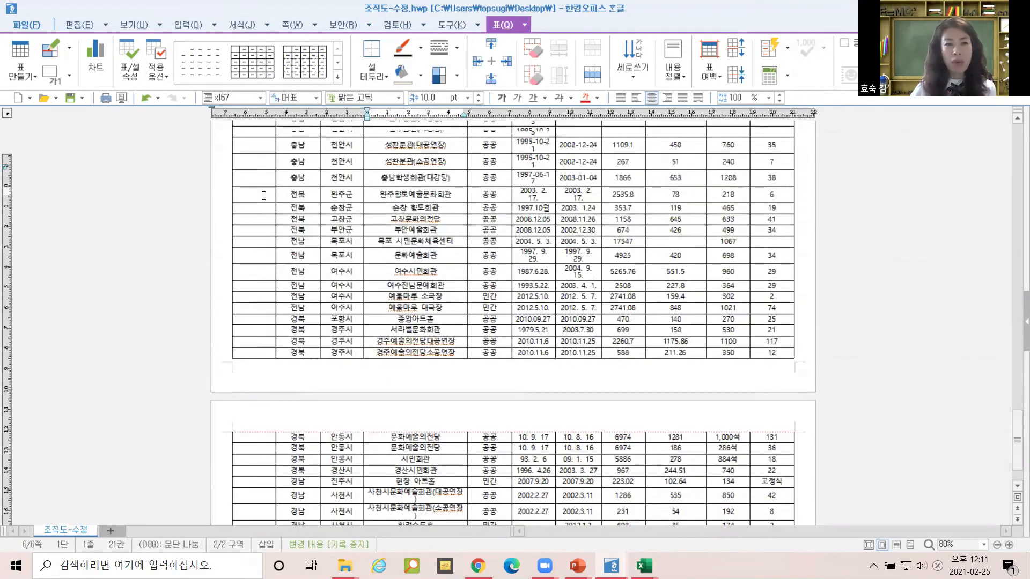
scroll(264, 196, "up", 15)
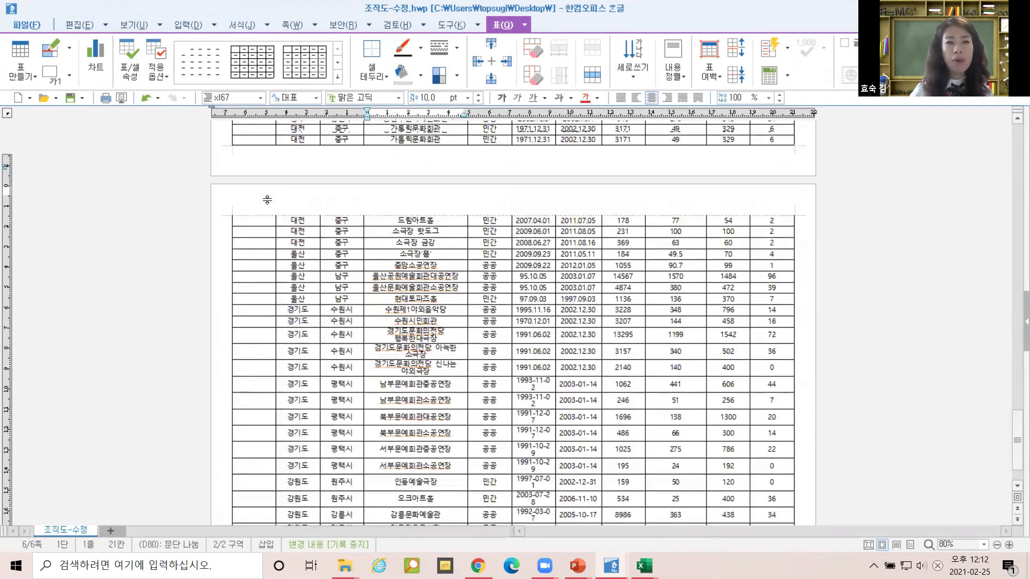
scroll(267, 203, "up", 10)
scroll(276, 278, "down", 10)
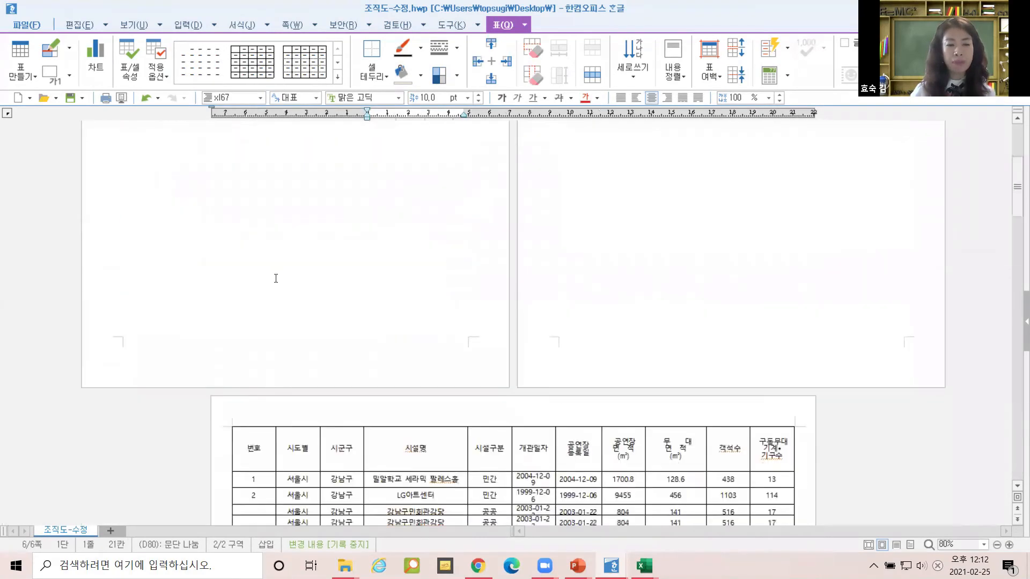
left_click_drag(261, 247, 254, 260)
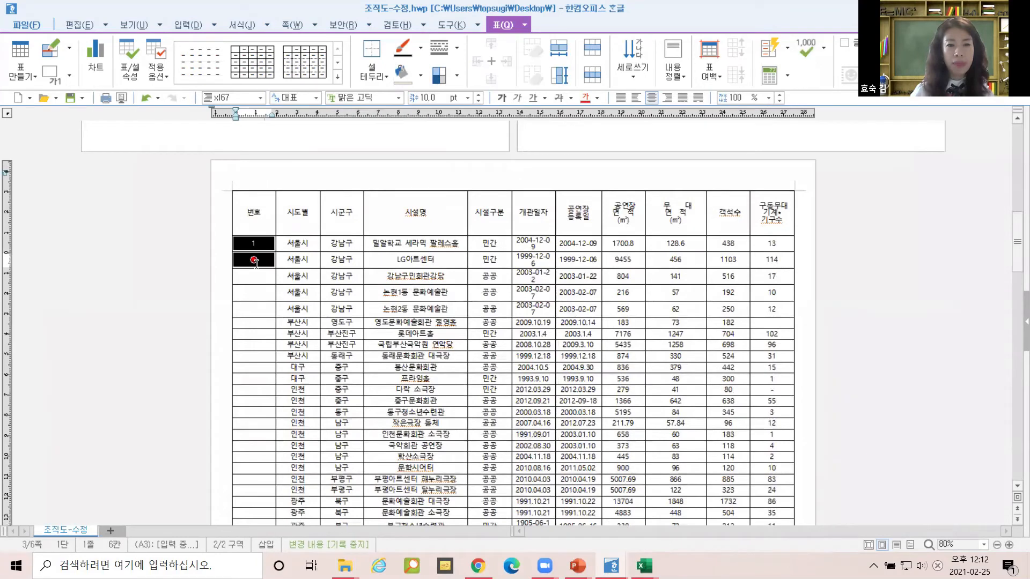
key("Page_Down")
left_click(355, 281)
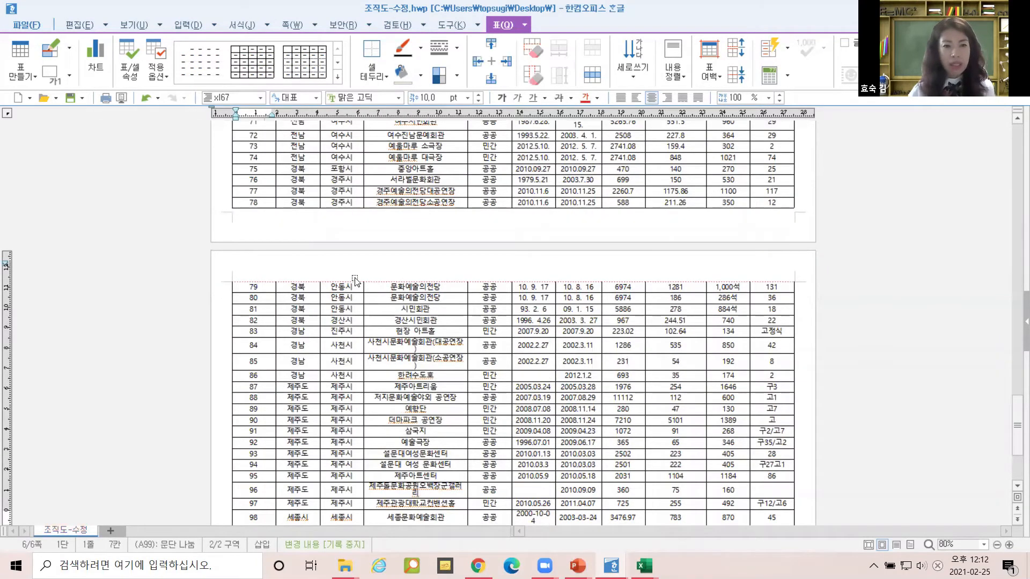
scroll(348, 313, "up", 4)
scroll(348, 318, "up", 8)
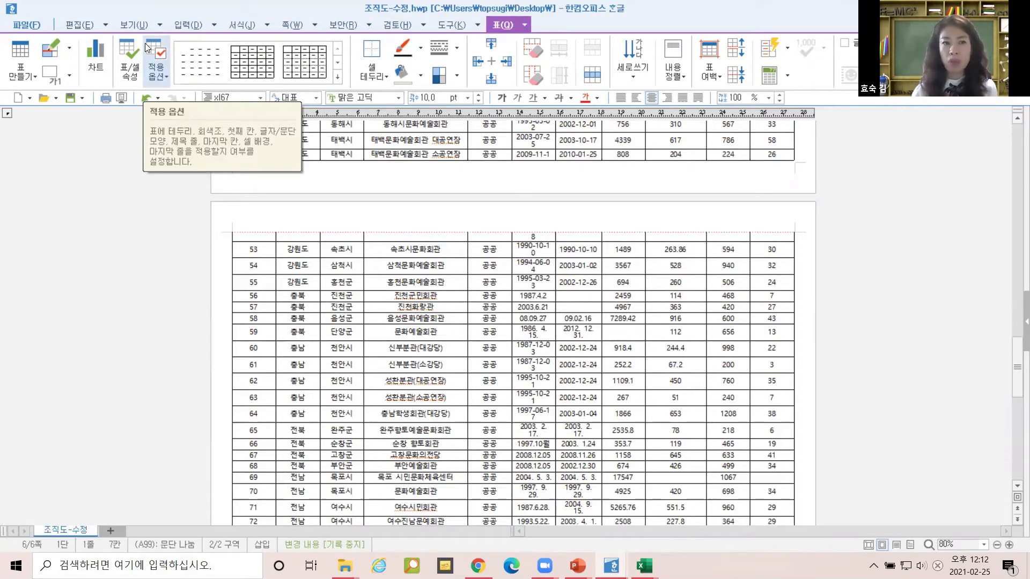
Open 자동 채우기 내용 from the 입력 menu's 채우기 submenu.
left_click(214, 27)
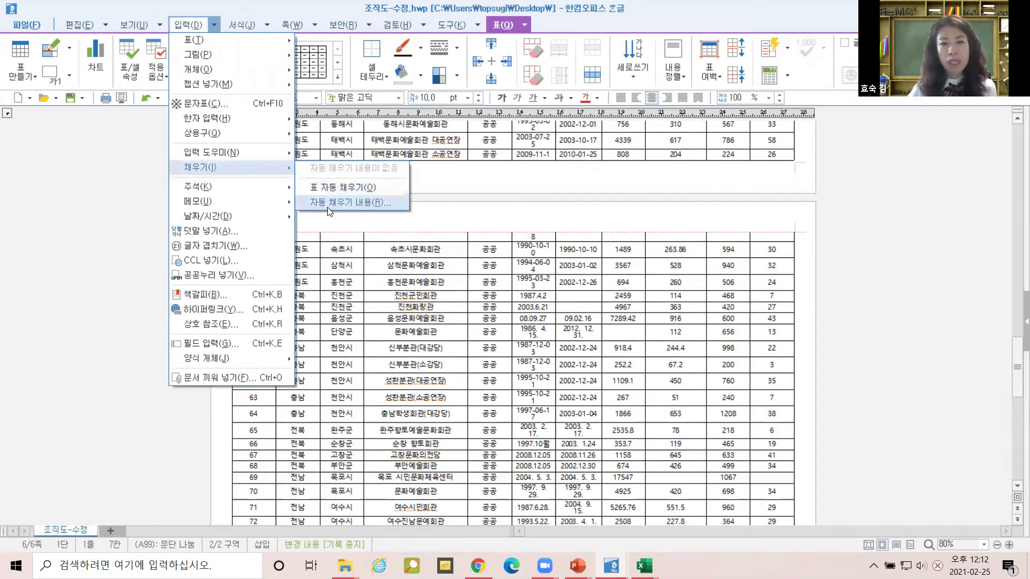
left_click(329, 210)
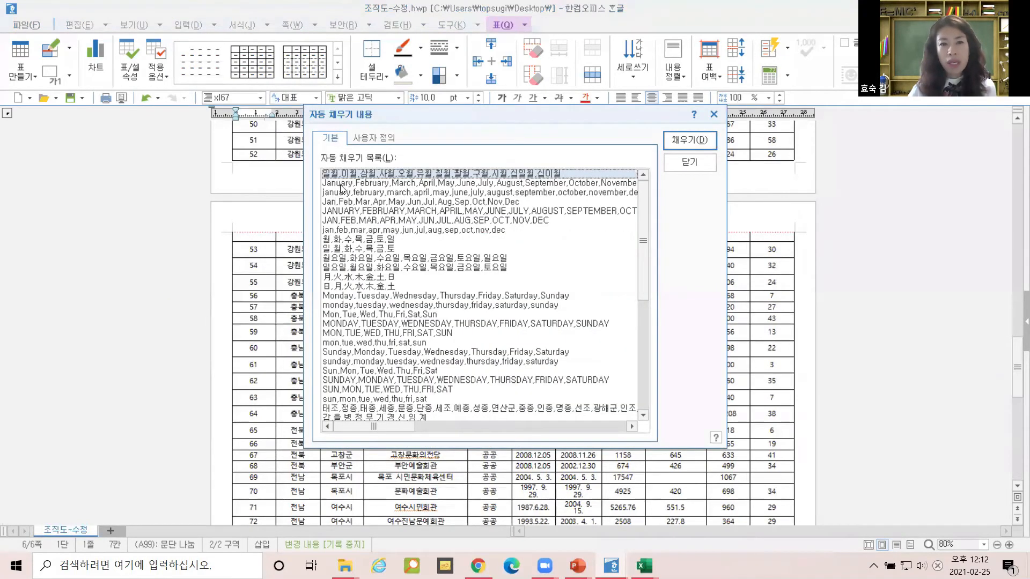
Browse the built-in month and ordinal lists on the 기본 tab, then go to 사용자 정의.
left_click(344, 184)
left_click(351, 230)
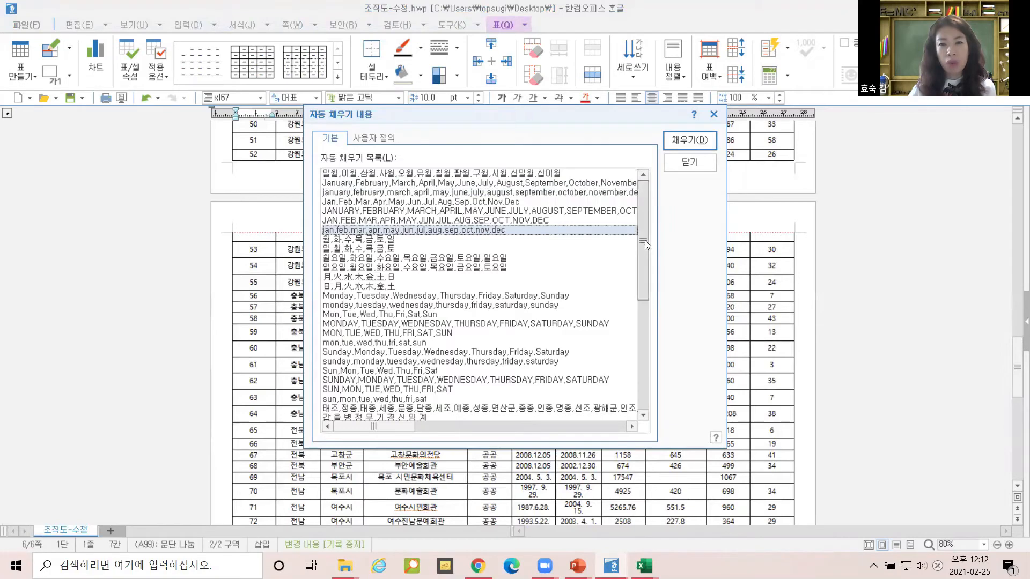
scroll(645, 241, "down", 5)
scroll(617, 379, "down", 3)
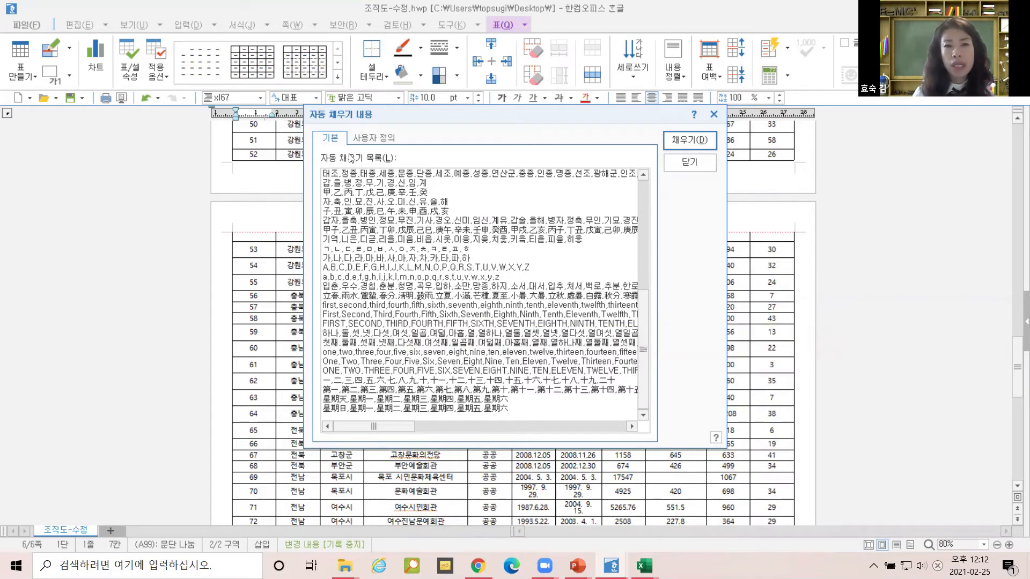
left_click(358, 137)
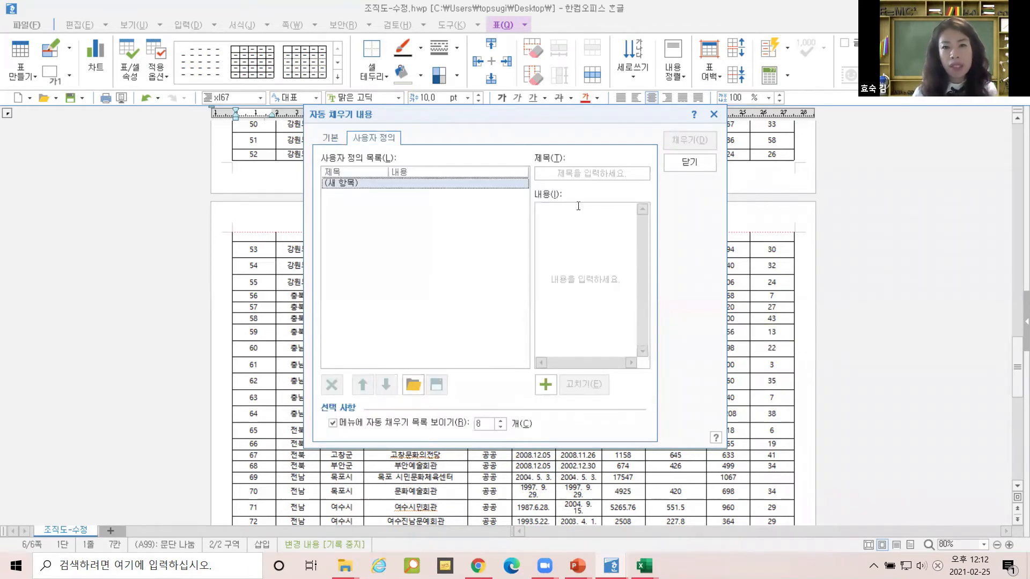
Enter 사장, 부장, 과장, 대리, 직원 one per line as the new list's contents.
left_click(568, 221)
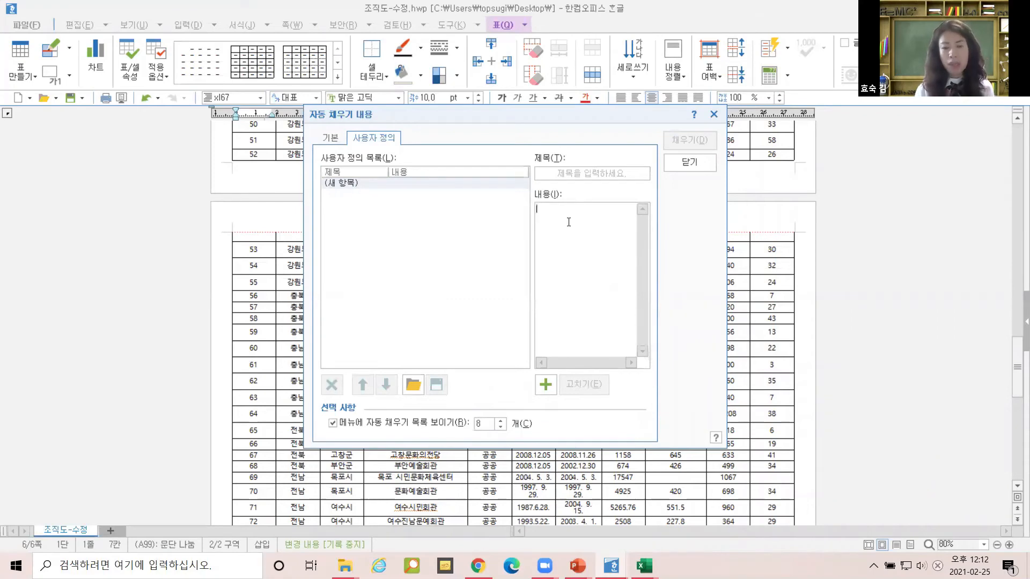
type("사장 ")
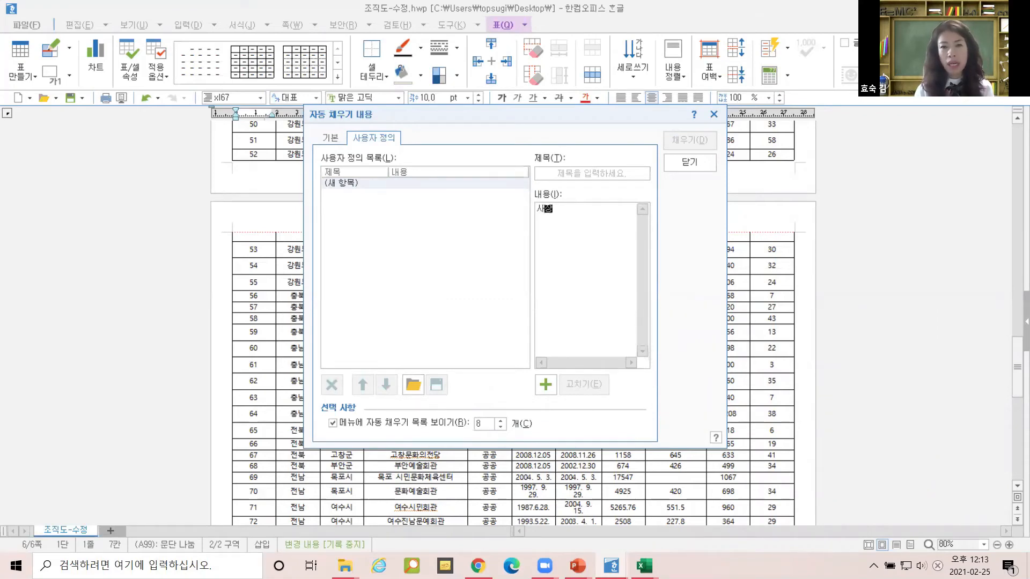
type("부장")
key("Return")
type("과장")
key("Return")
type("대리")
key("Return")
type("직원")
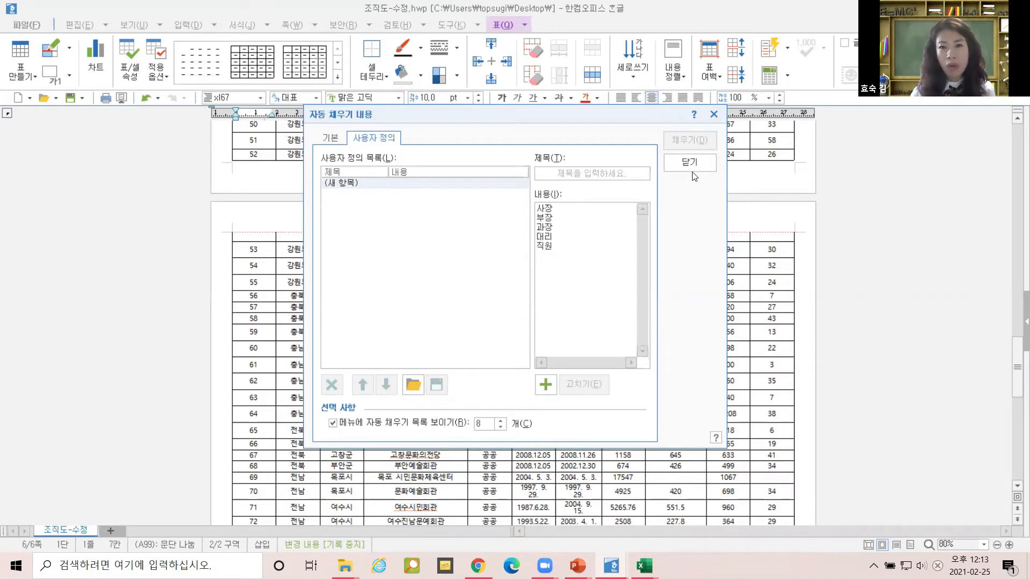
Give the list the title 직급 and add it to the custom fill lists.
left_click(560, 171)
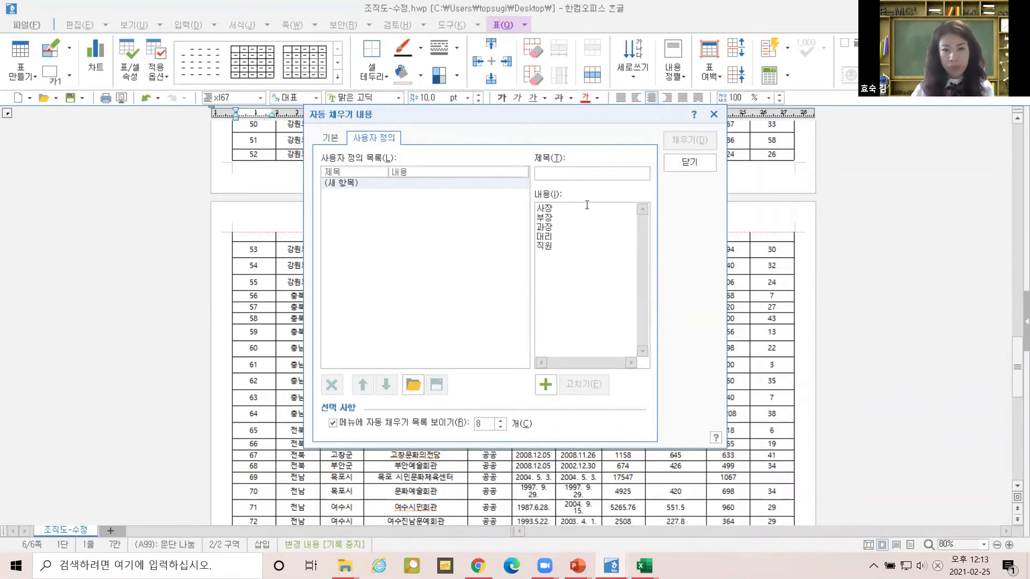
left_click(546, 384)
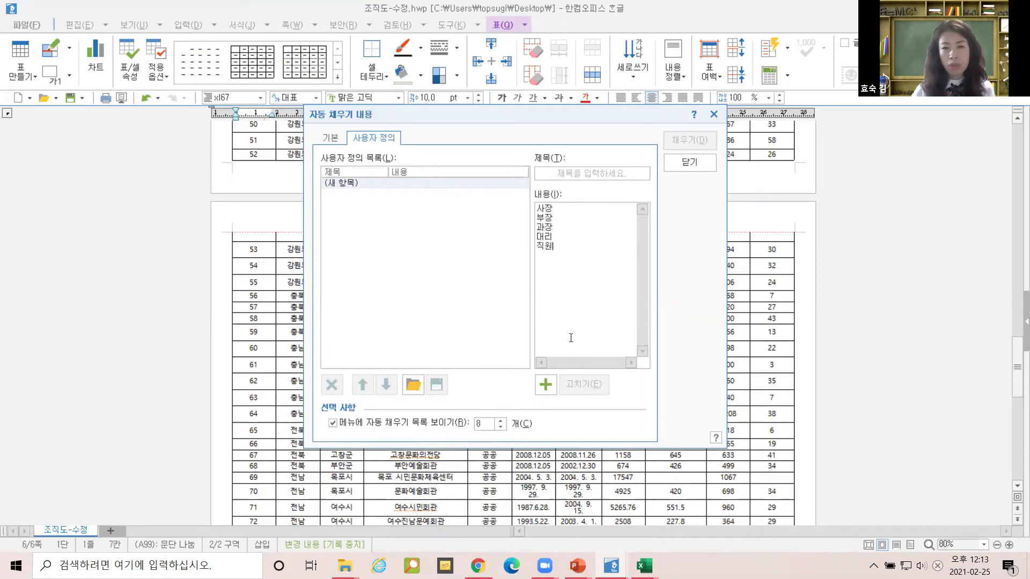
left_click(546, 384)
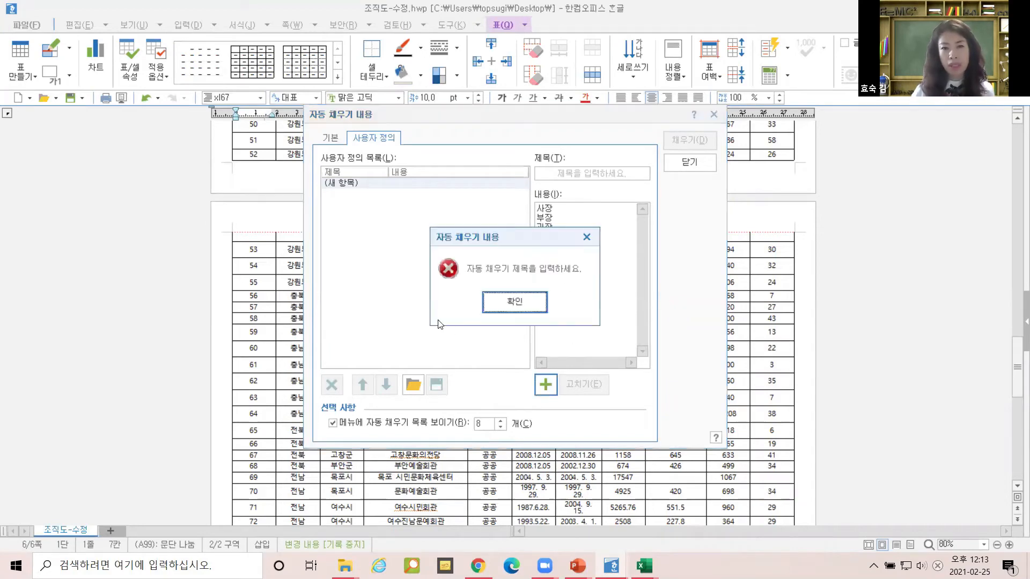
left_click(521, 300)
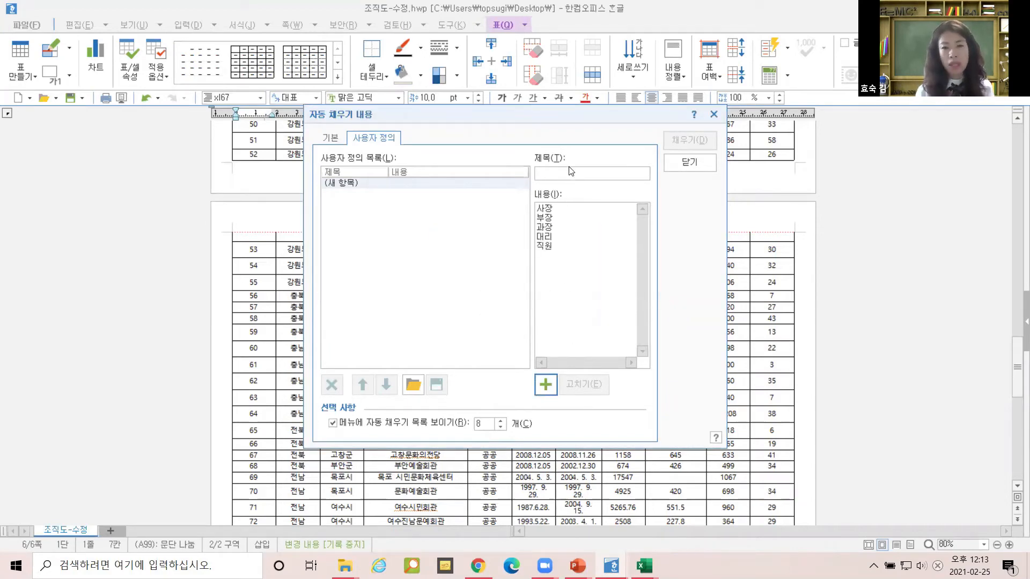
left_click(568, 176)
type("직")
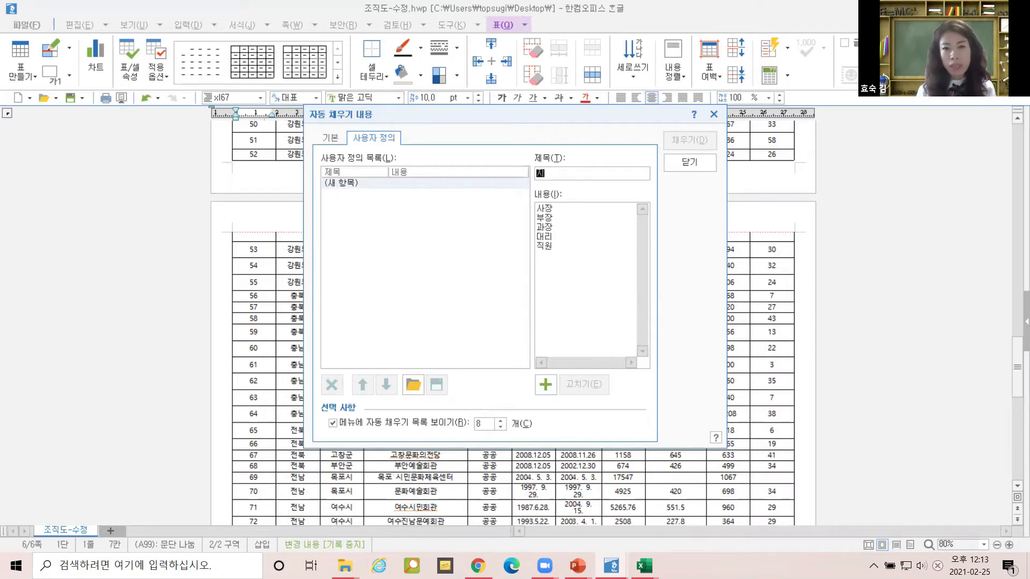
type("급")
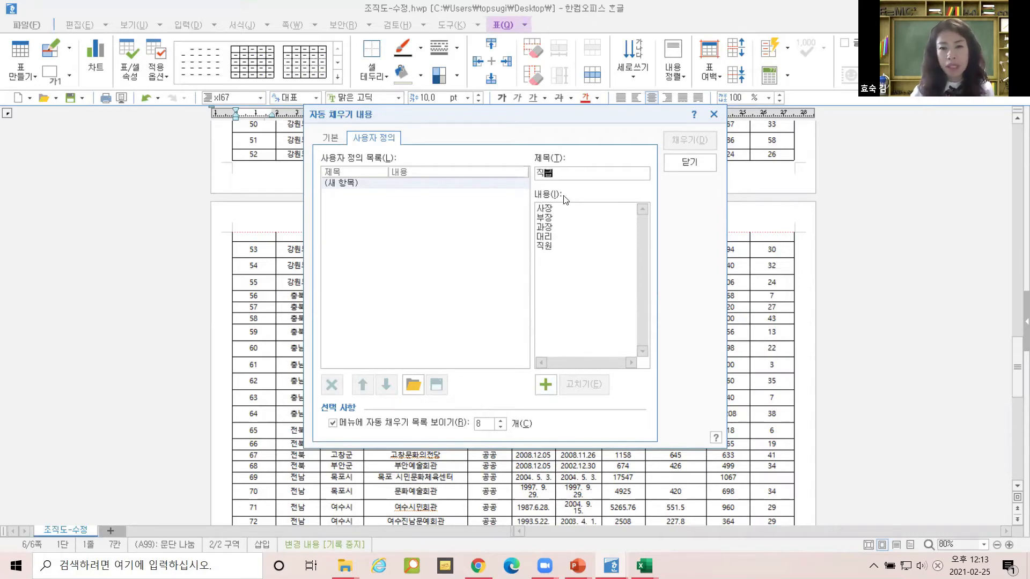
left_click(547, 393)
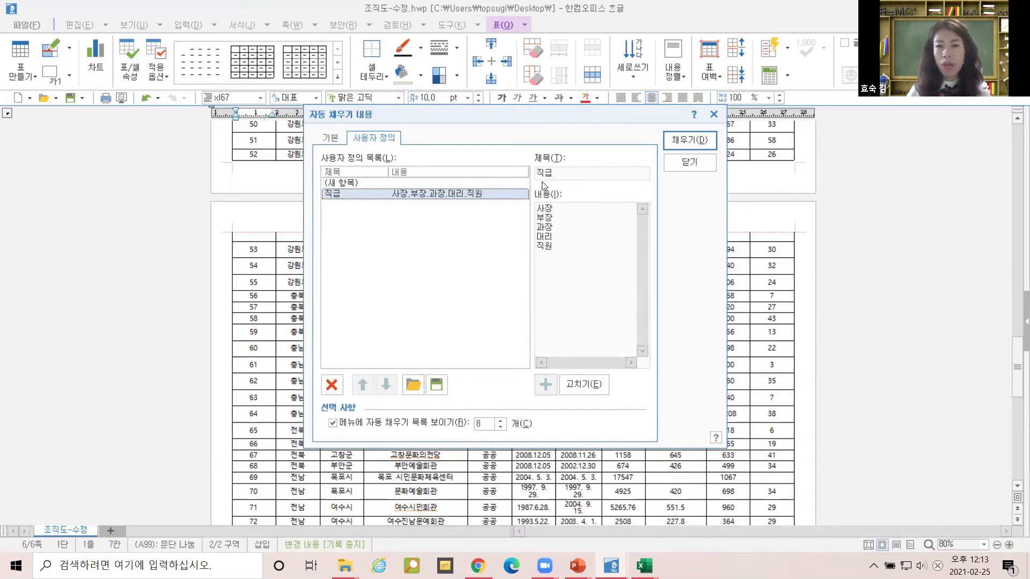
Close the dialog, add rows below 합계 in the 지역별 공연건수 table, and type 사람 in the first new cell.
left_click(701, 163)
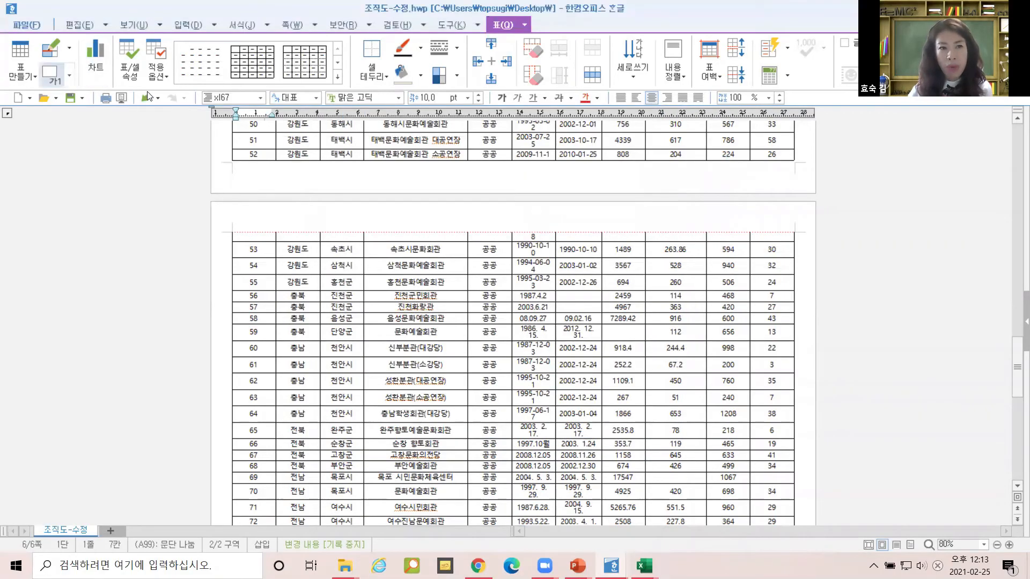
scroll(271, 201, "up", 10)
scroll(554, 113, "up", 15)
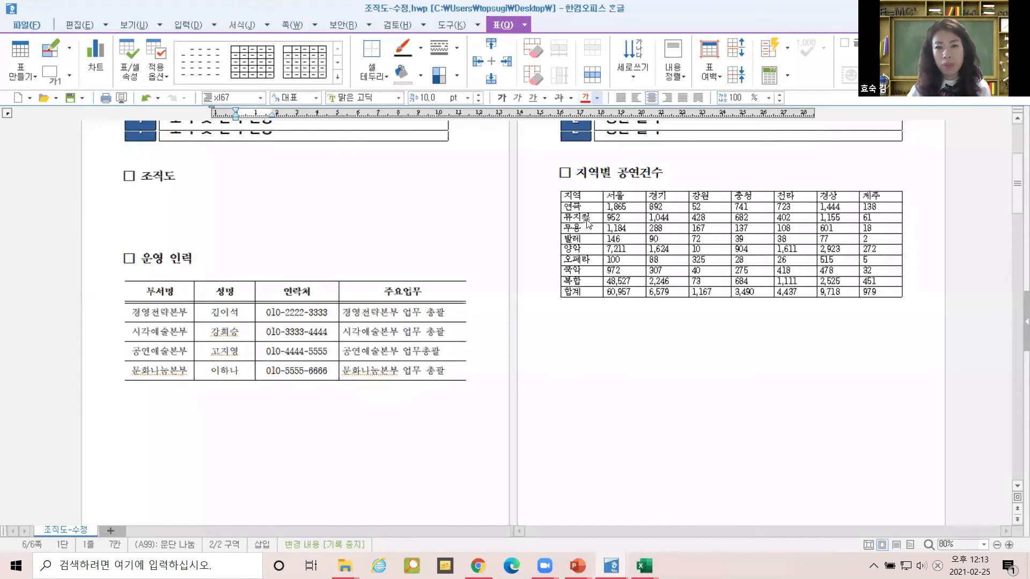
scroll(588, 223, "up", 1)
left_click(595, 325)
key("ctrl+Return")
key("ctrl+Return")
key("ctrl+Return")
key("ctrl+Return")
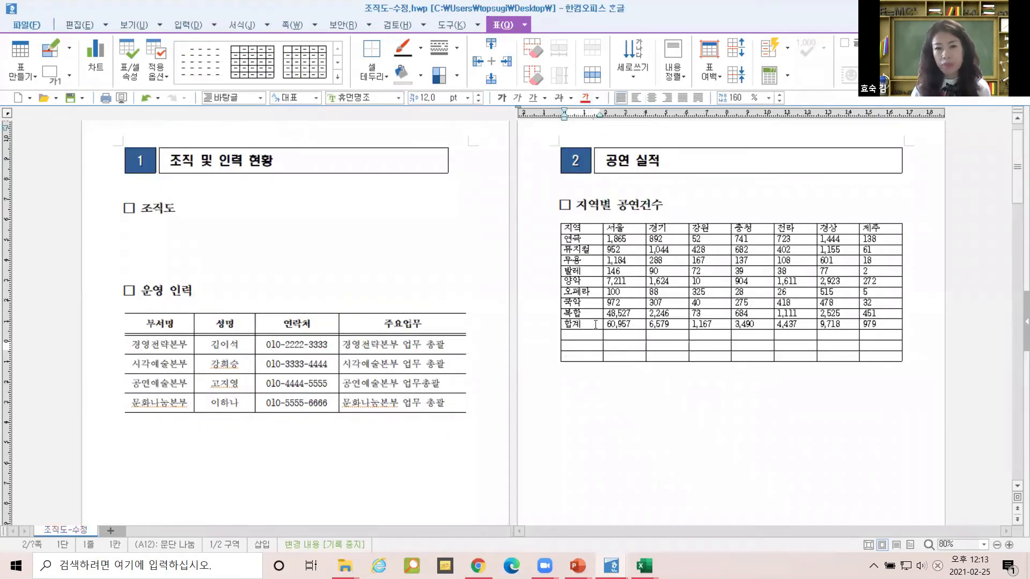
left_click(596, 336)
type("사람")
Auto-fill the new first-column cells, then delete the three wrongly filled entries.
left_click_drag(597, 337, 595, 377)
left_click(596, 377)
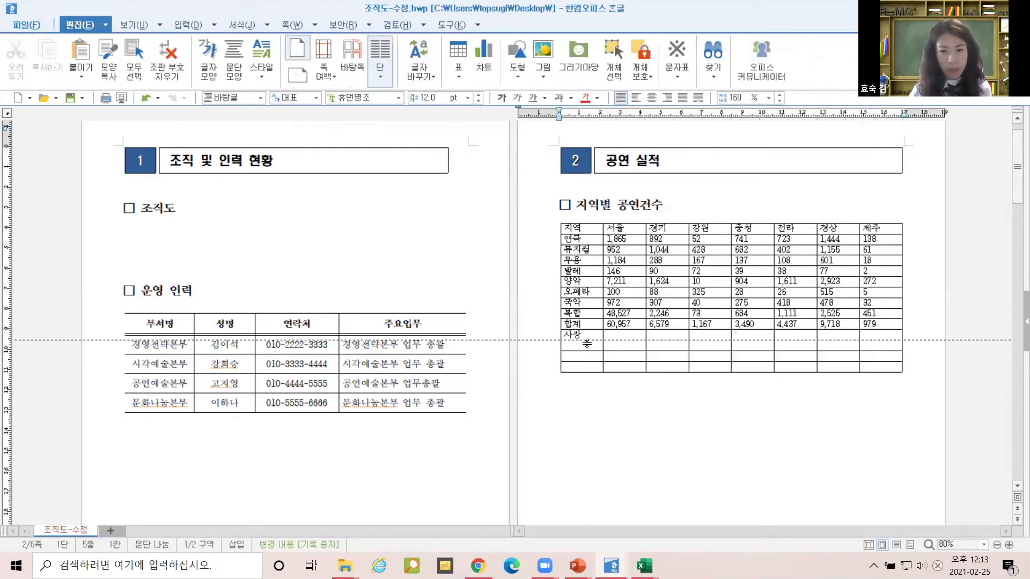
left_click_drag(584, 335, 587, 368)
key("a")
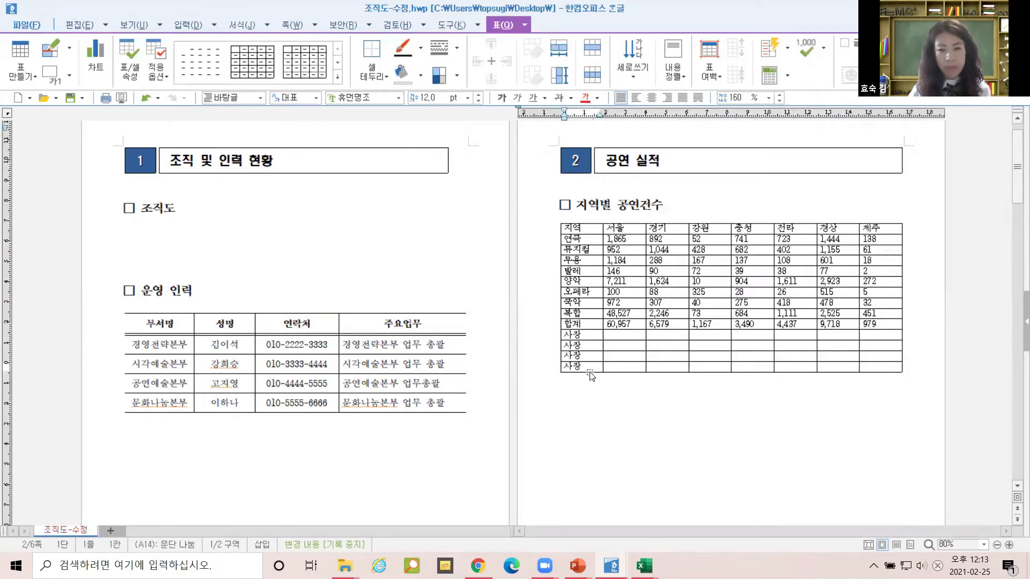
left_click_drag(589, 347, 593, 368)
key("Delete")
Enter 부장 in the second row, add one more row, and auto-fill the five ranks from the 직급 list.
left_click(587, 348)
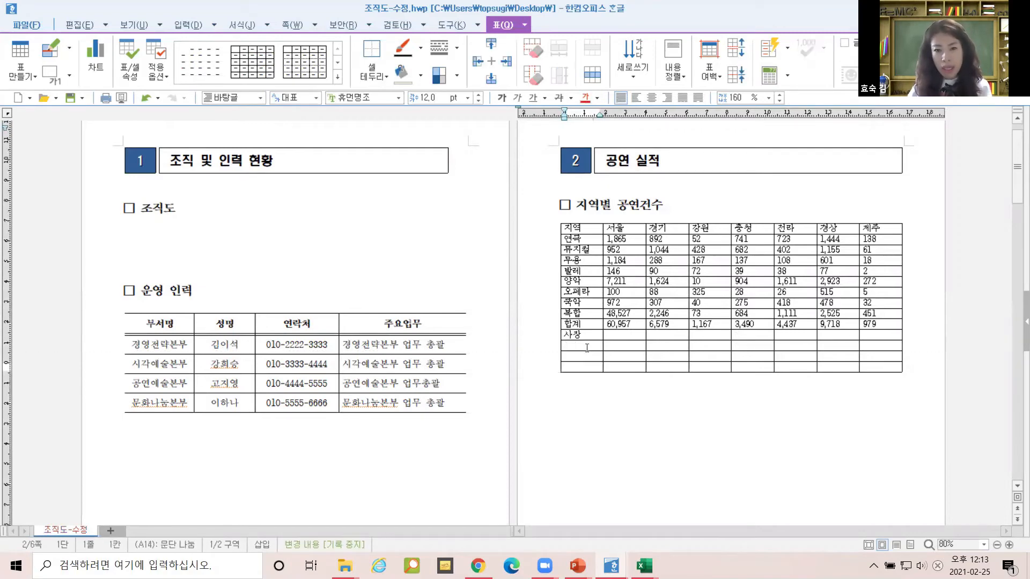
type("부장")
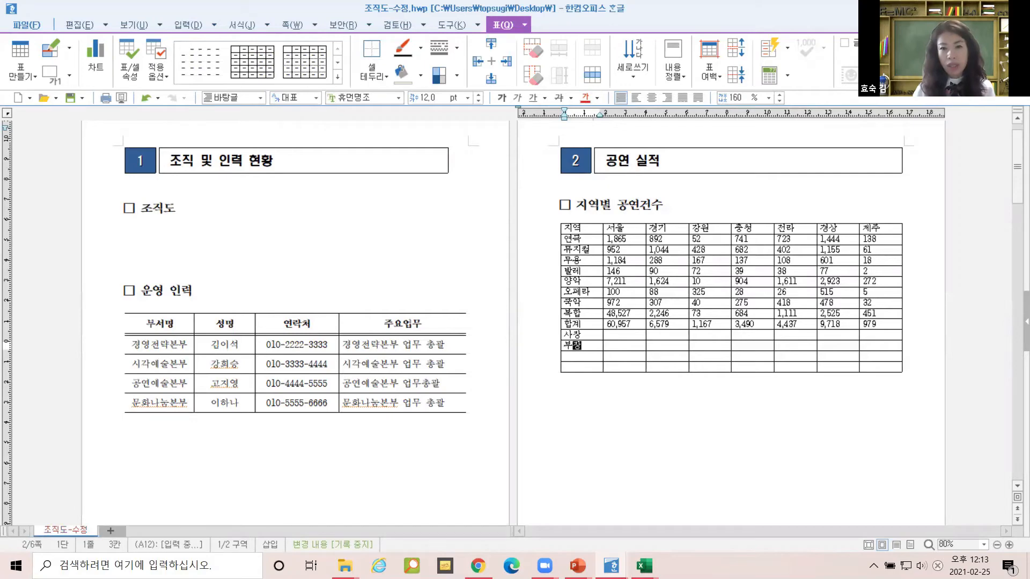
left_click_drag(593, 336, 594, 368)
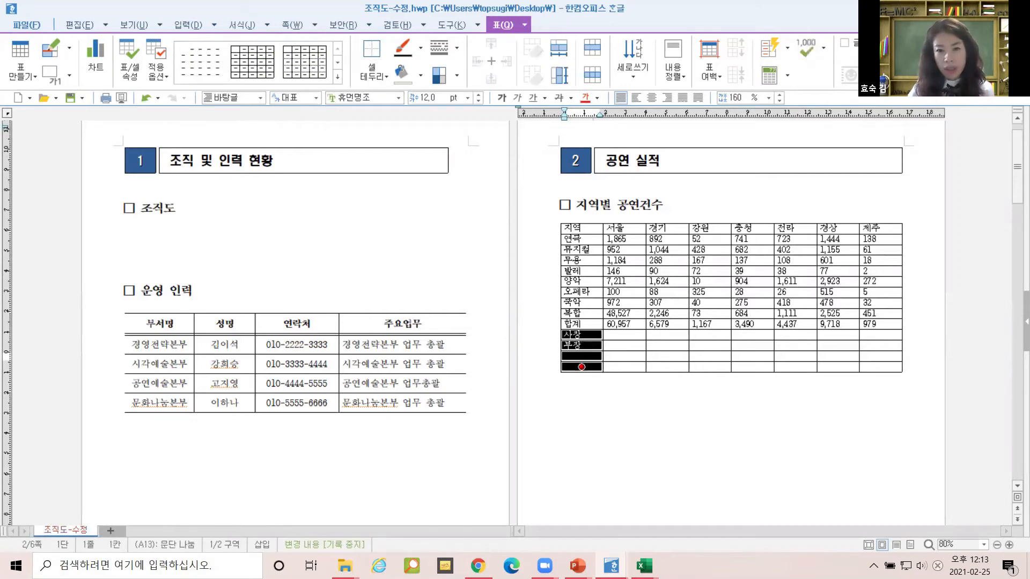
left_click(603, 388)
left_click(592, 369)
key("ctrl+Return")
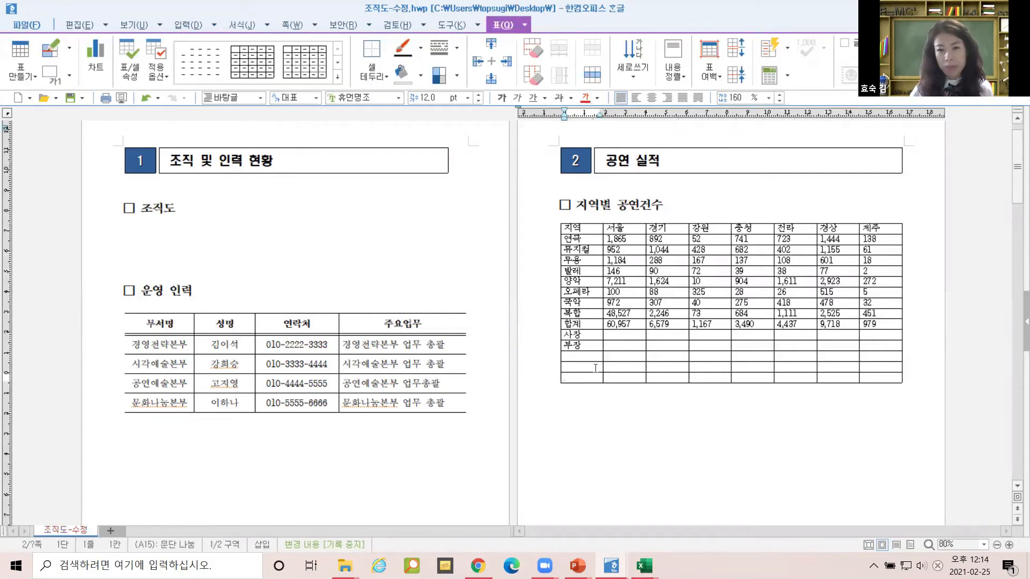
left_click_drag(596, 338, 593, 381)
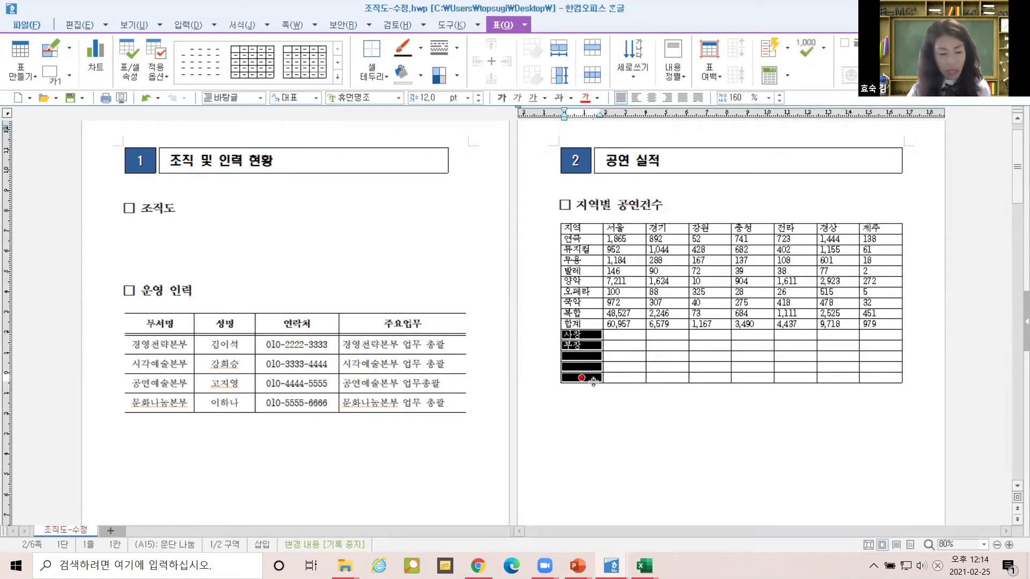
key("a")
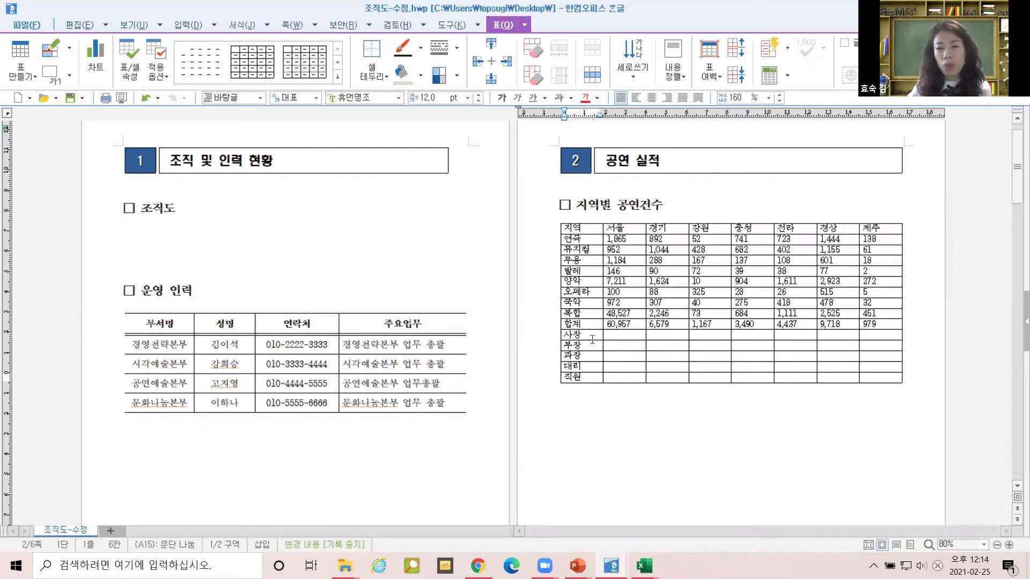
scroll(592, 339, "down", 1)
scroll(592, 339, "down", 10)
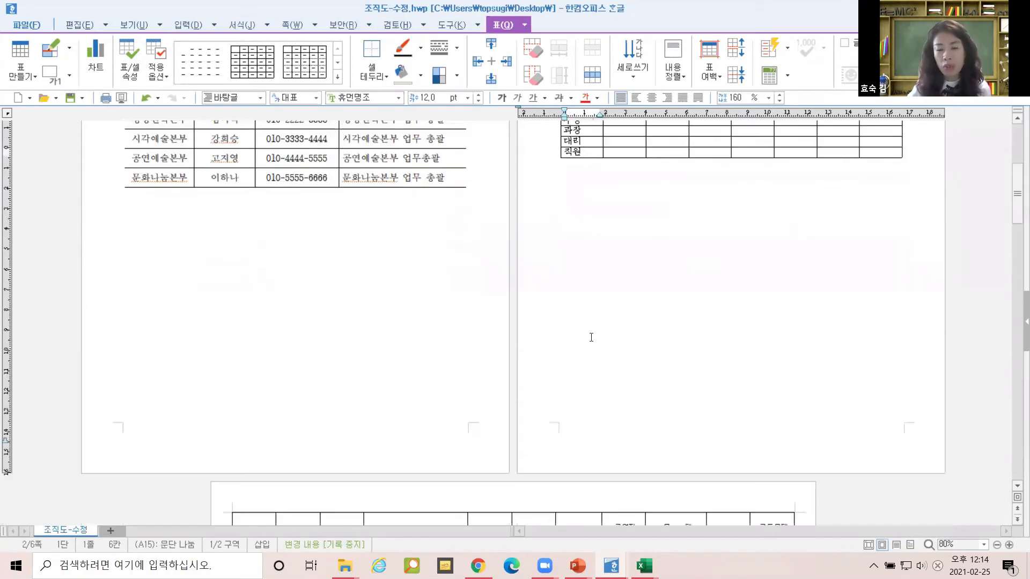
Try selecting a few blocks of cells in the facility table.
scroll(592, 338, "down", 4)
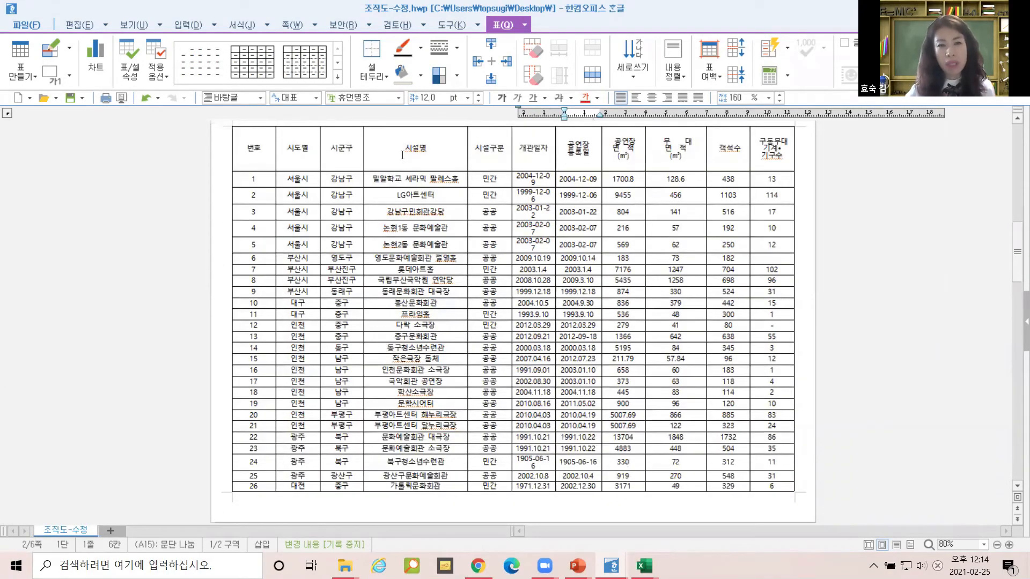
scroll(666, 336, "down", 5)
scroll(665, 337, "up", 6)
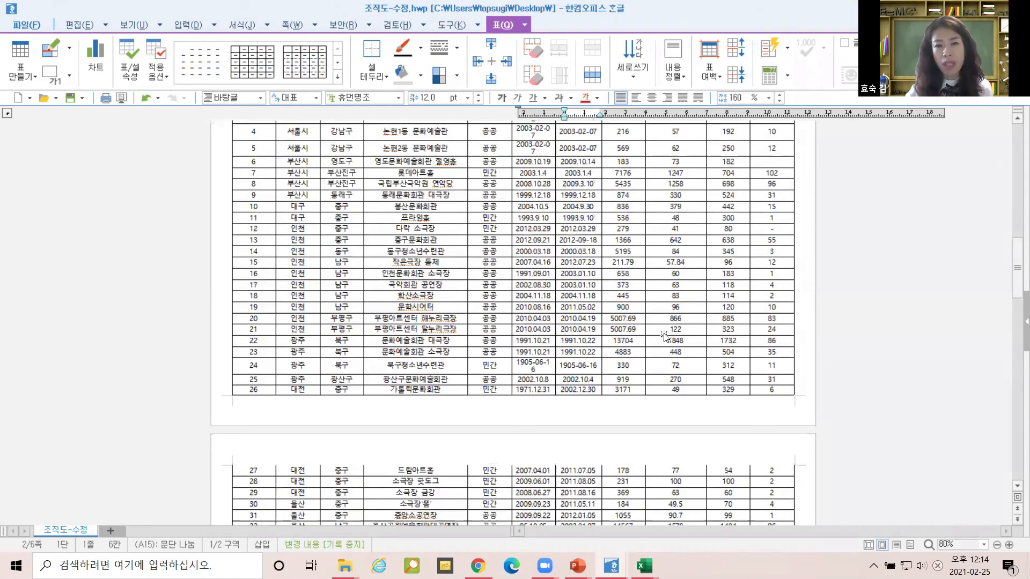
left_click_drag(262, 214, 491, 239)
left_click_drag(531, 211, 562, 210)
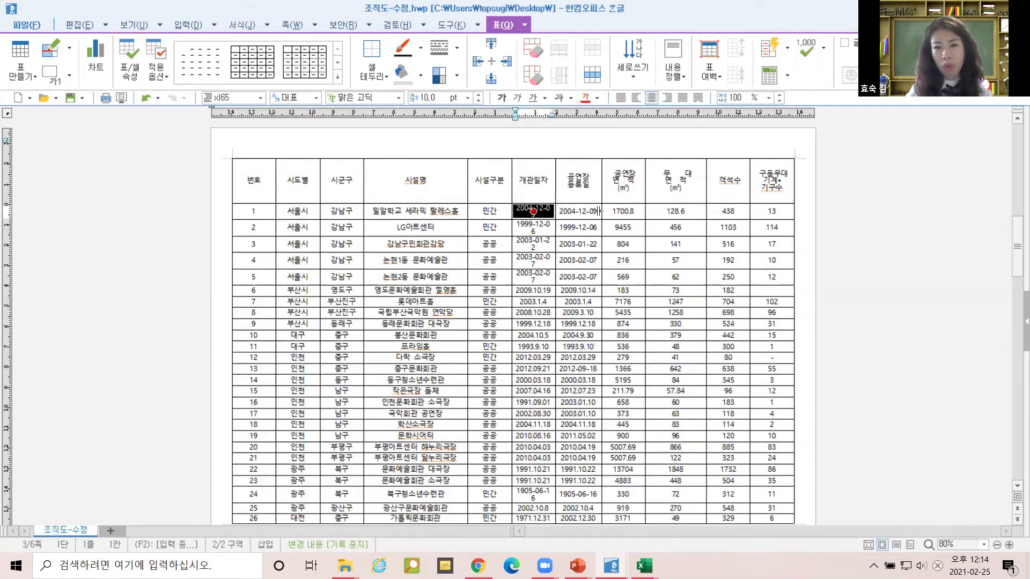
scroll(691, 315, "down", 2)
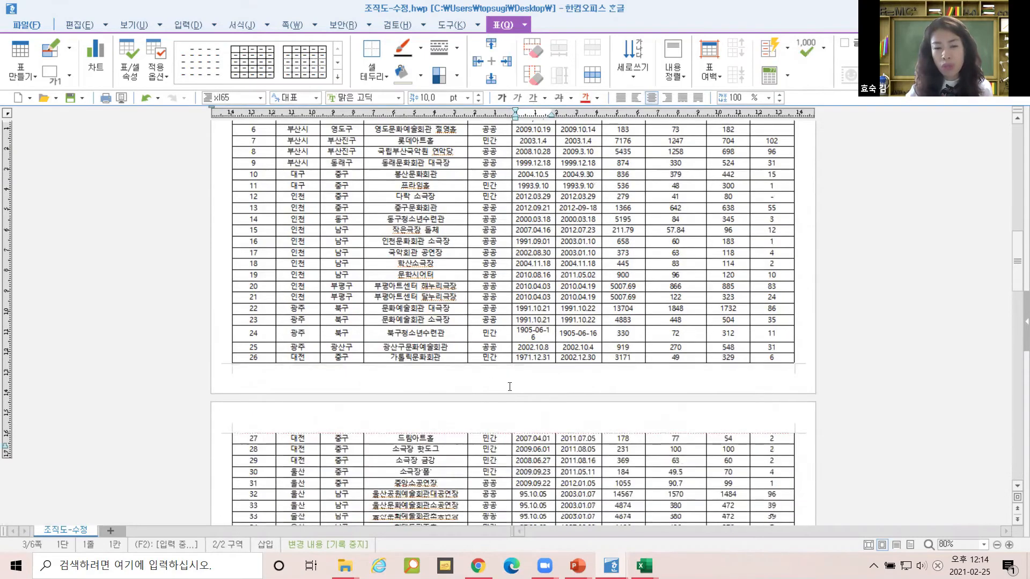
scroll(378, 271, "up", 2)
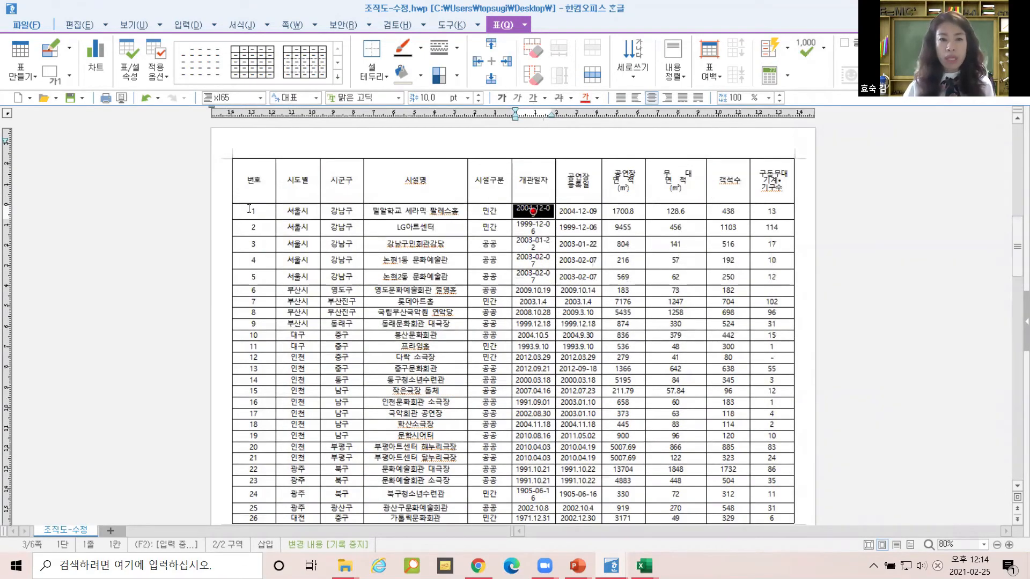
Block the whole table from the 번호 header cell by pressing F5 twice.
left_click(254, 182)
left_click(257, 186)
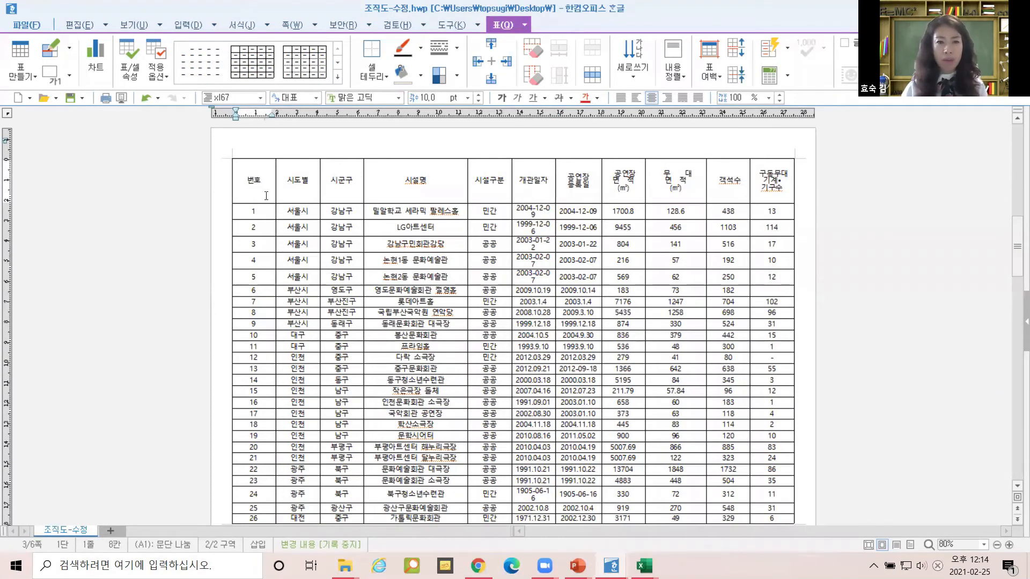
key("F5")
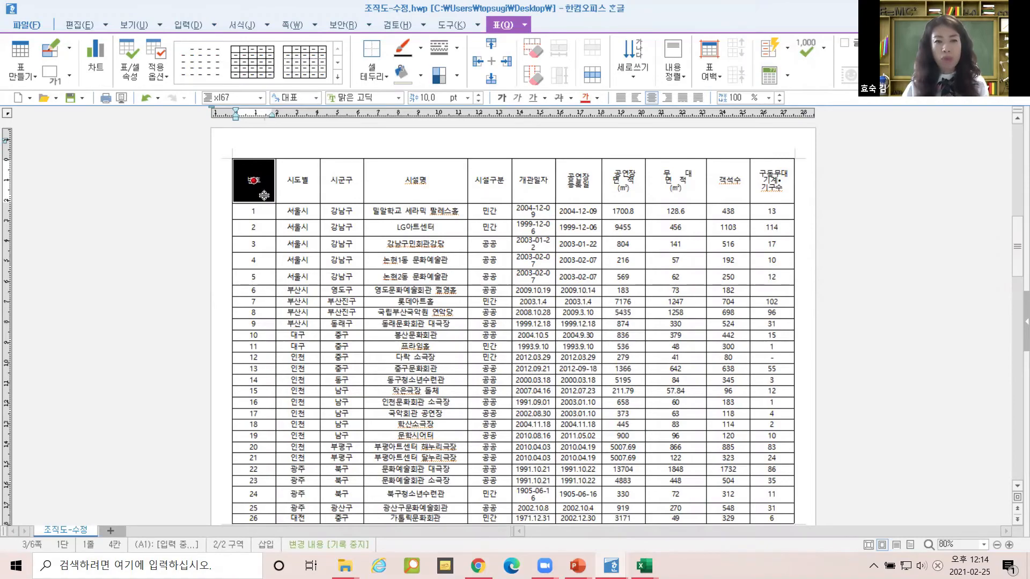
key("F5")
key("F5")
scroll(328, 223, "up", 15)
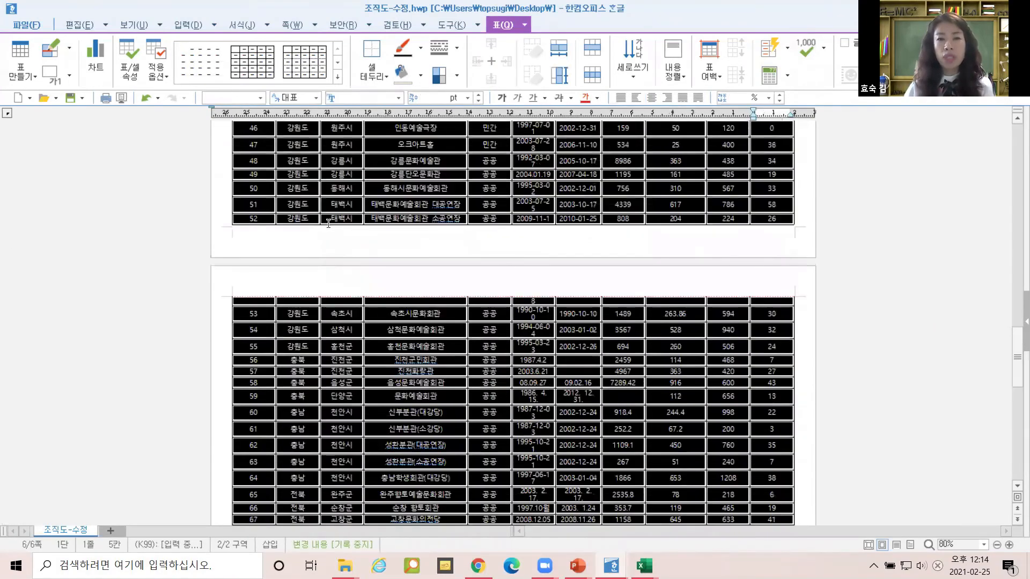
scroll(328, 223, "up", 10)
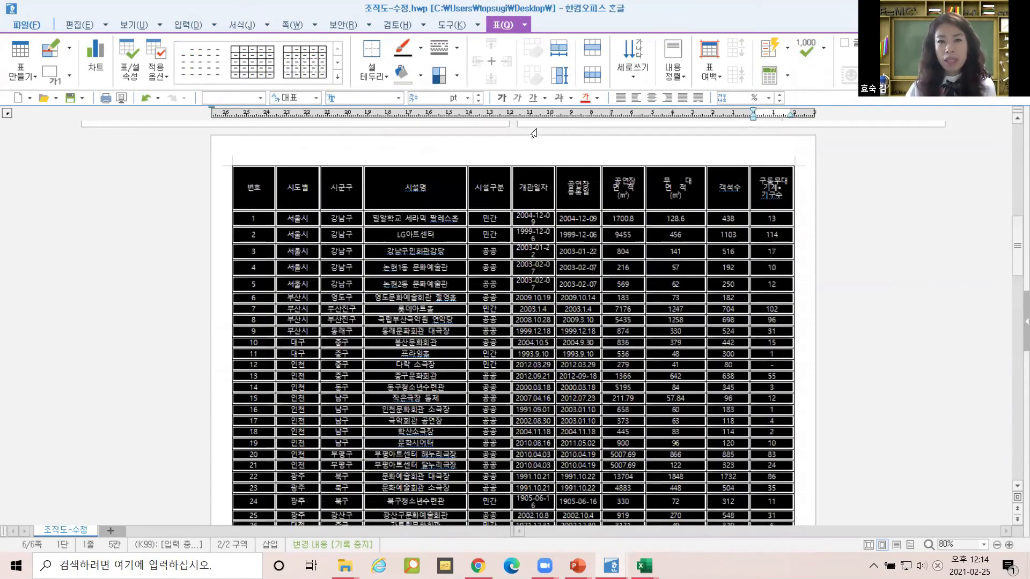
Tick 한 줄로 입력 for all cells in 표/셀 속성 so dates like 2004-12-09 stop wrapping.
right_click(536, 183)
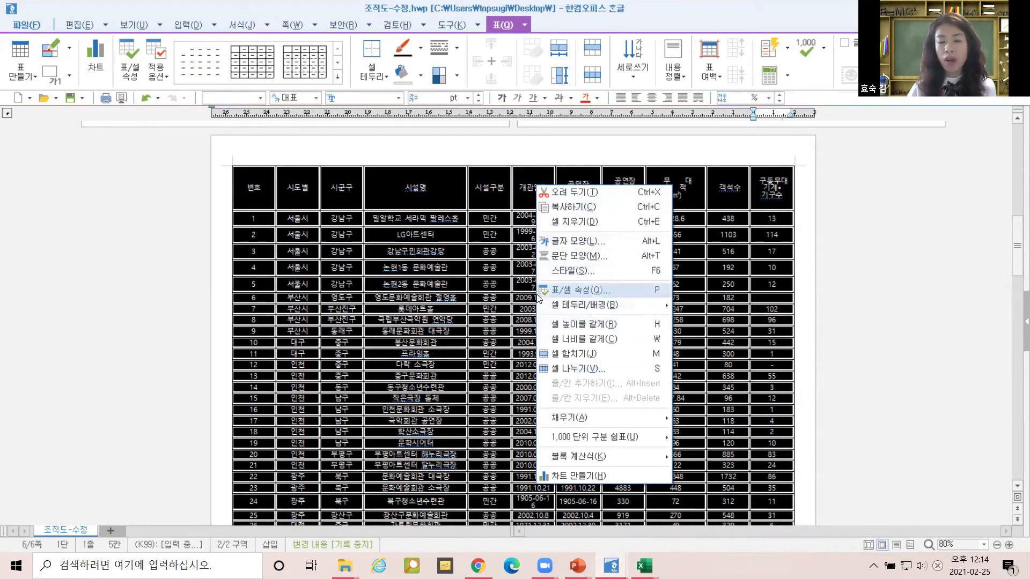
left_click(613, 289)
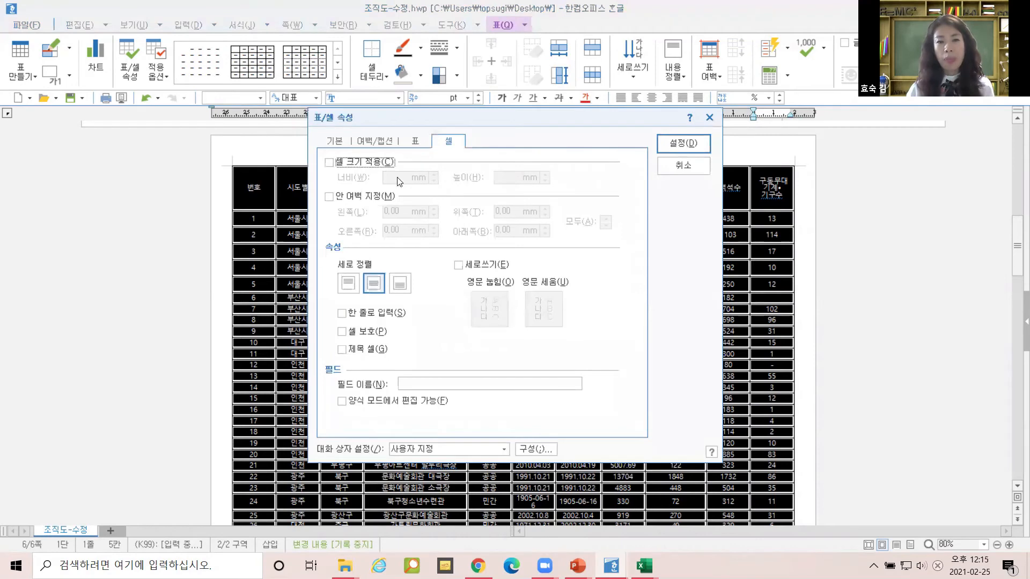
left_click(334, 142)
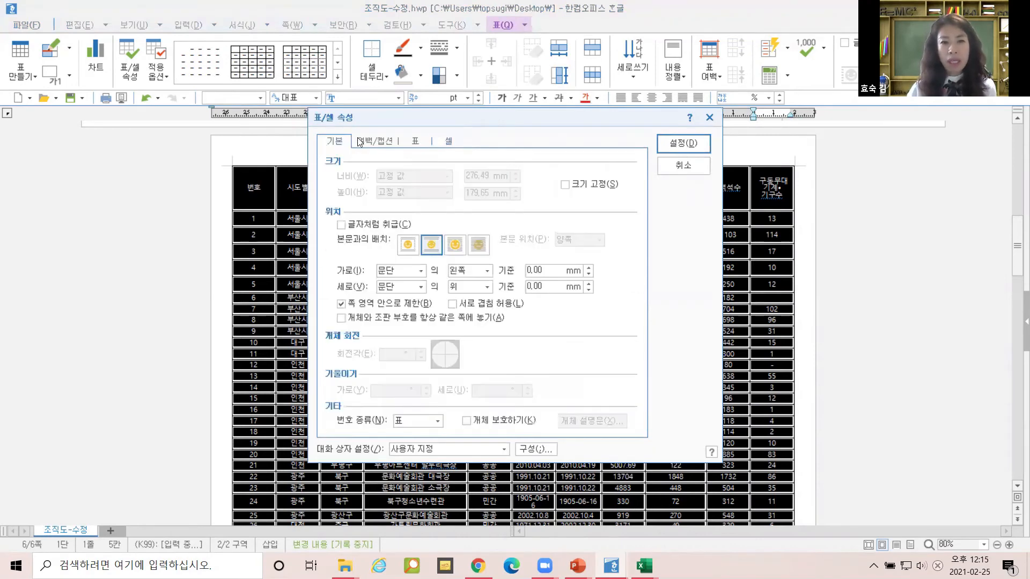
left_click(366, 142)
left_click(415, 141)
left_click(448, 141)
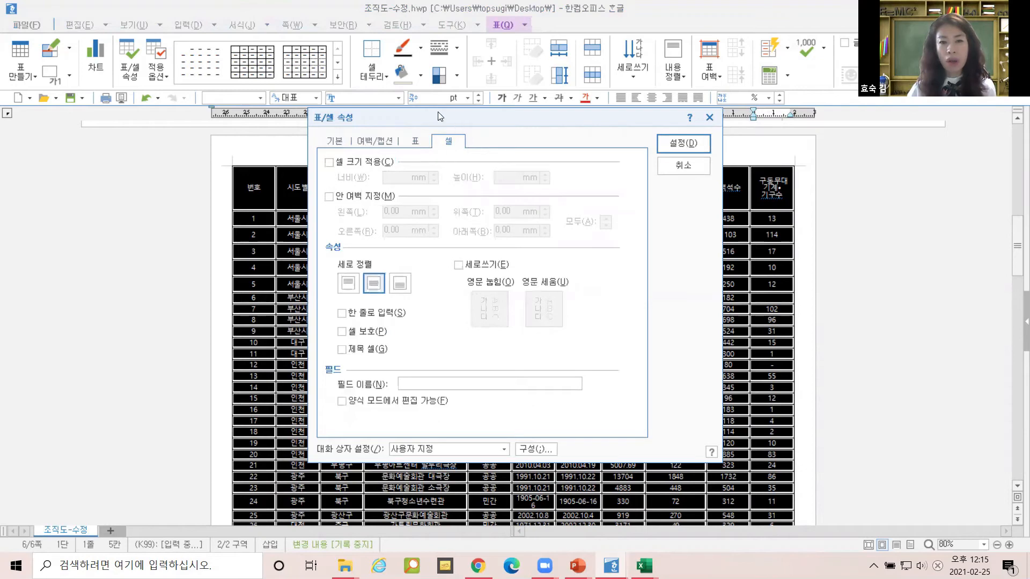
left_click(375, 313)
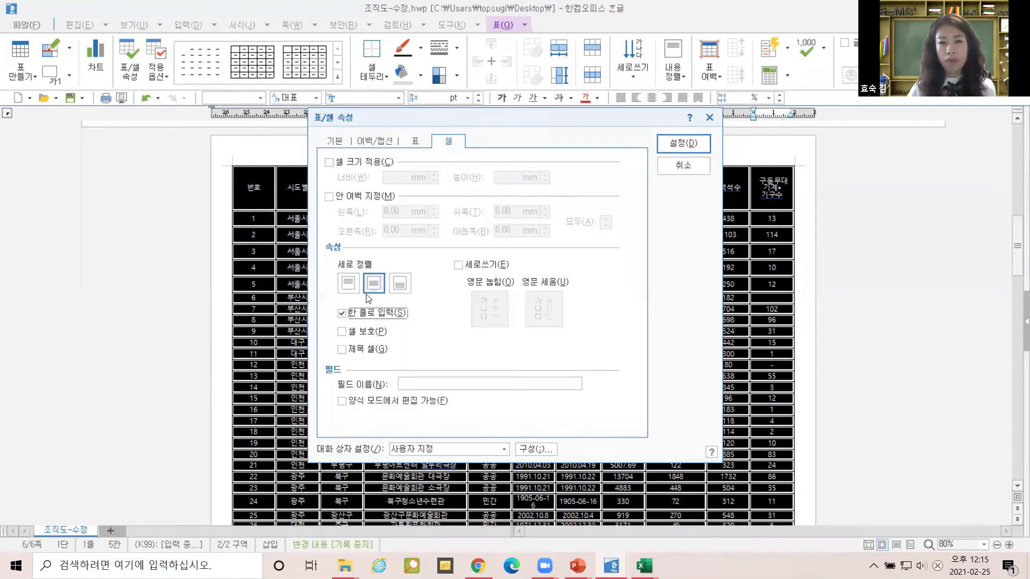
left_click(694, 142)
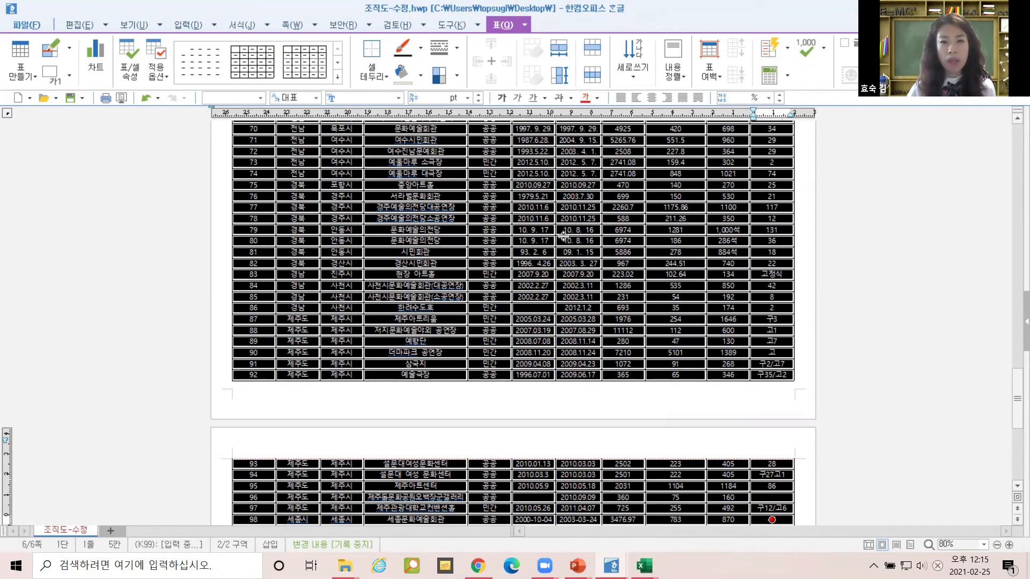
scroll(563, 236, "up", 15)
scroll(671, 156, "down", 3)
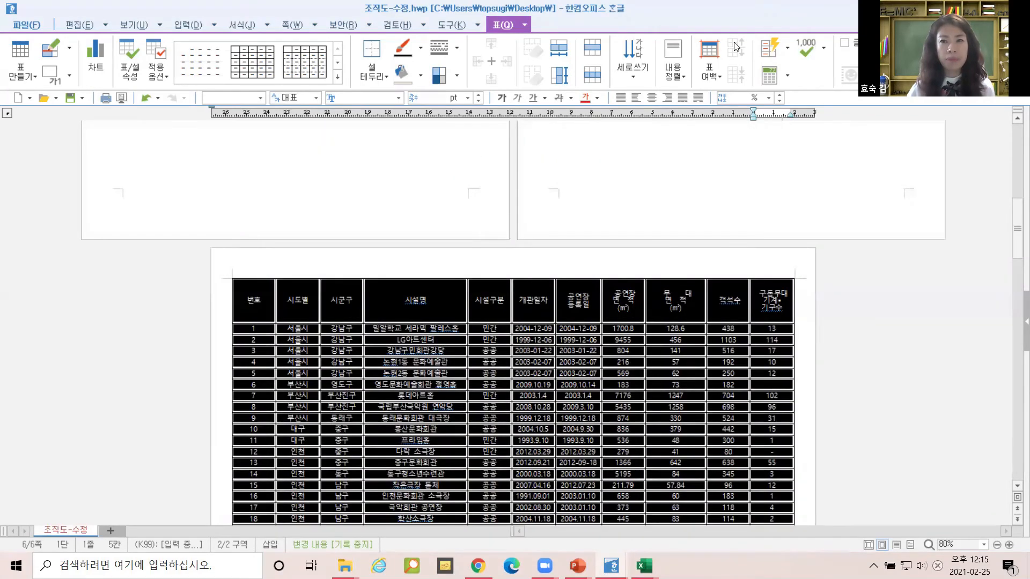
Clear the whole-table block, then drag-select the header cells from 번호 to the last column.
key("Escape")
scroll(577, 342, "down", 2)
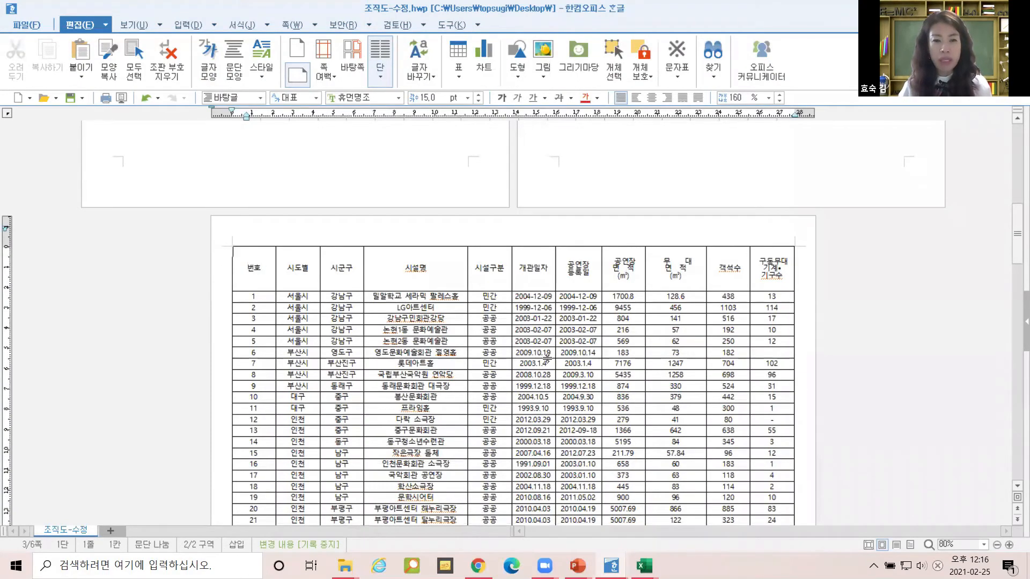
left_click_drag(254, 269, 837, 278)
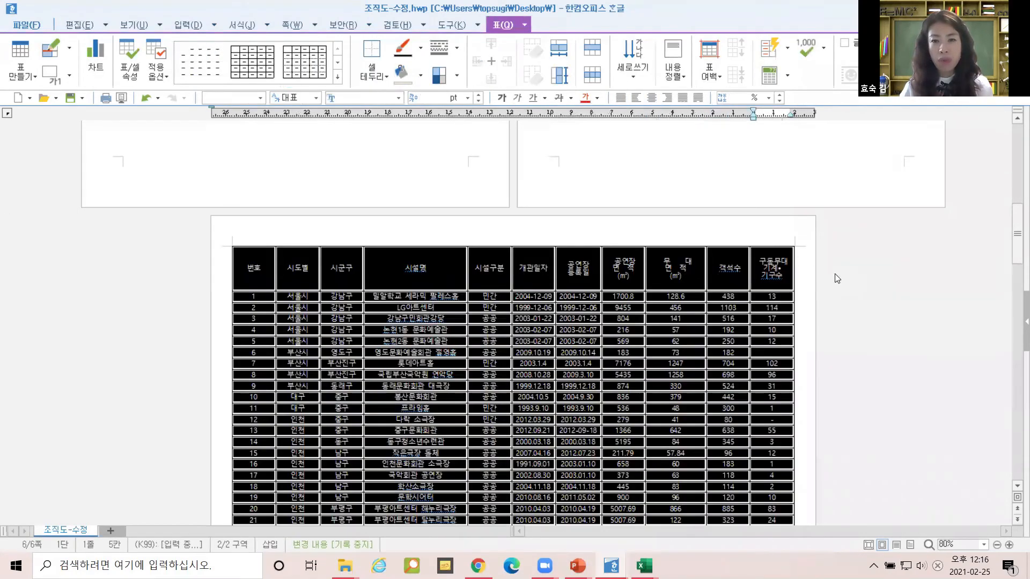
left_click(837, 279)
left_click_drag(295, 269, 768, 260)
scroll(735, 329, "down", 15)
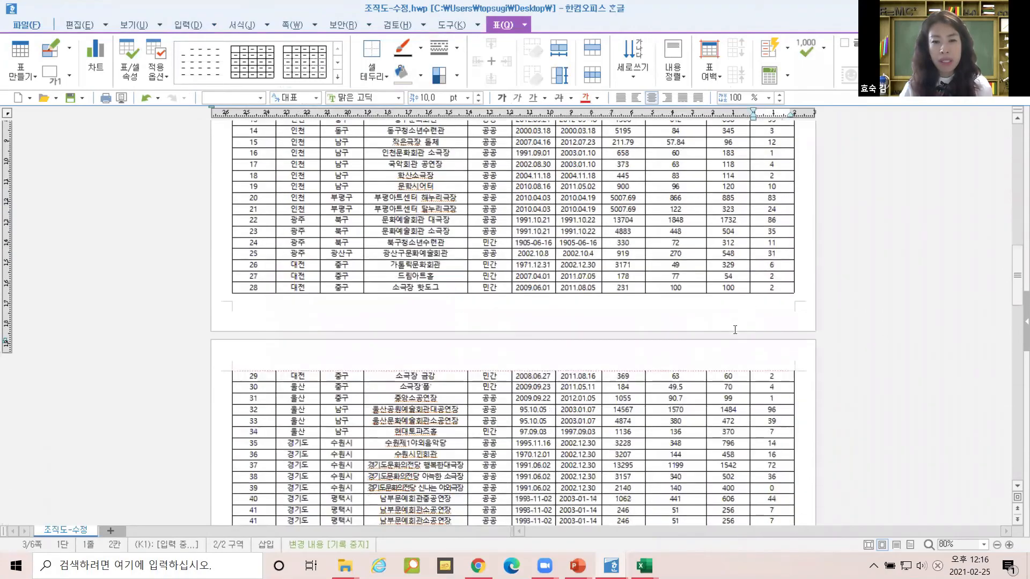
scroll(735, 329, "down", 12)
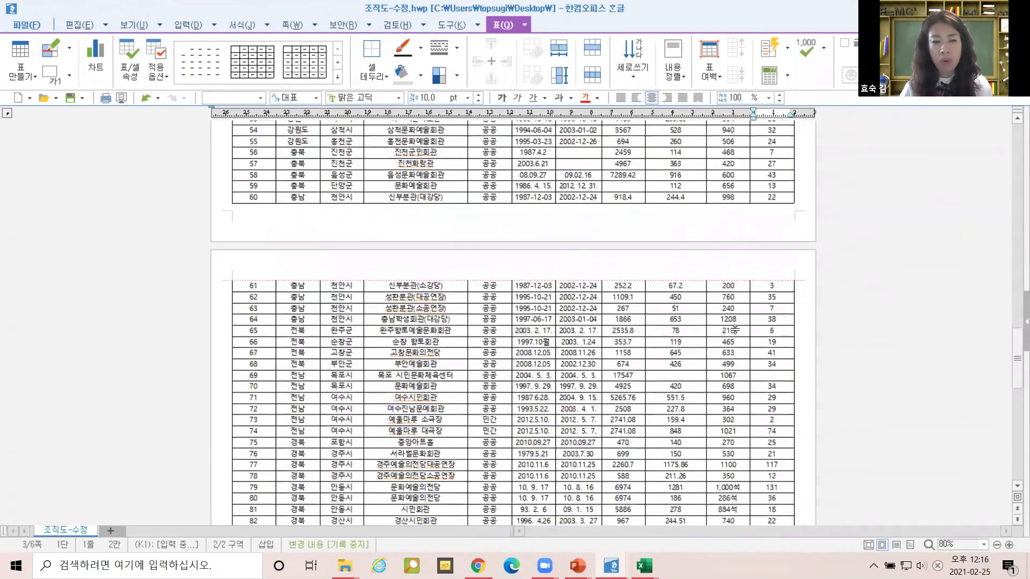
scroll(735, 329, "up", 7)
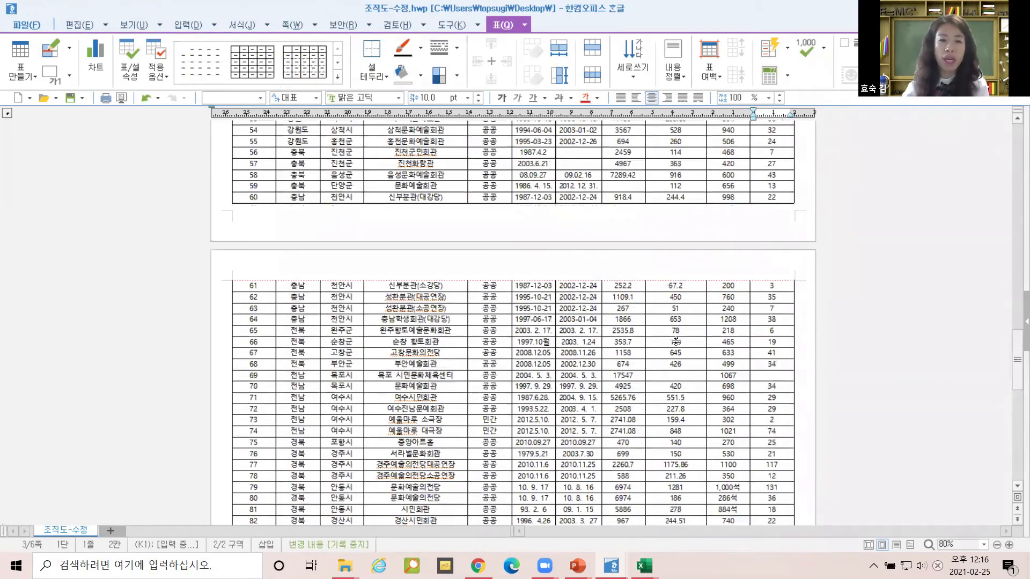
scroll(676, 341, "up", 9)
scroll(659, 338, "up", 12)
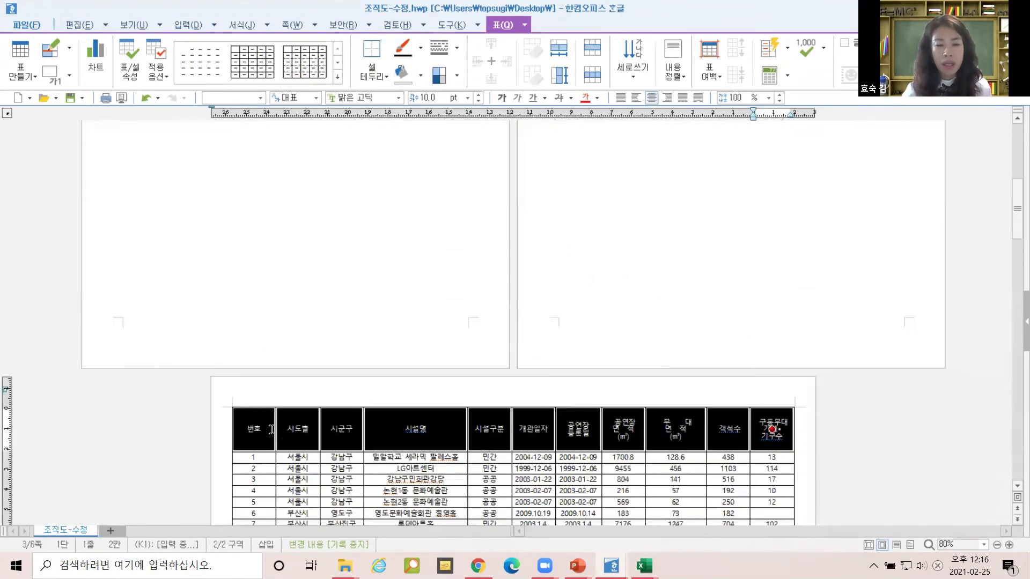
Set the header row cells as 제목 셀 in 표/셀 속성 so they repeat on each page.
left_click_drag(262, 426, 791, 432)
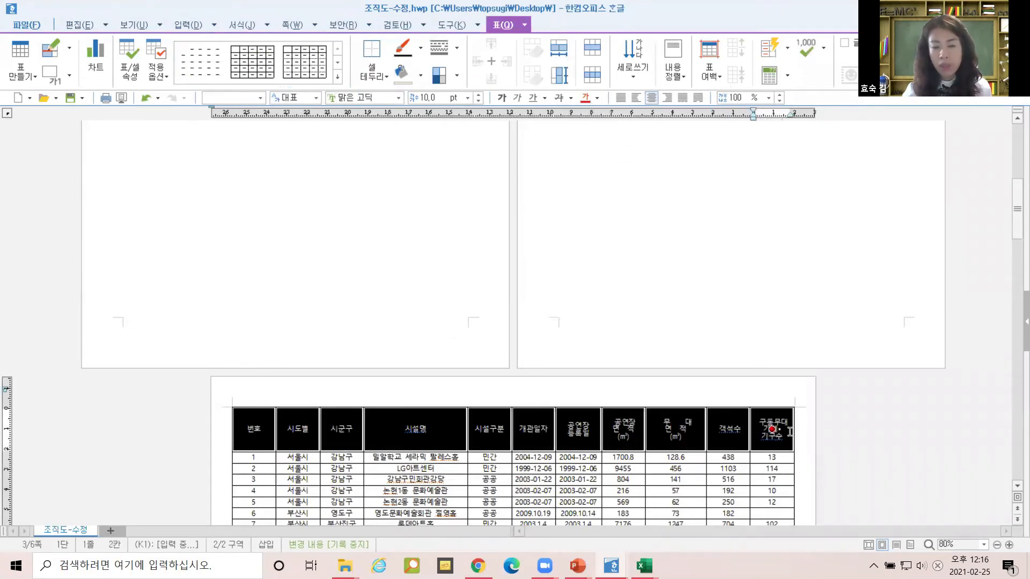
right_click(767, 414)
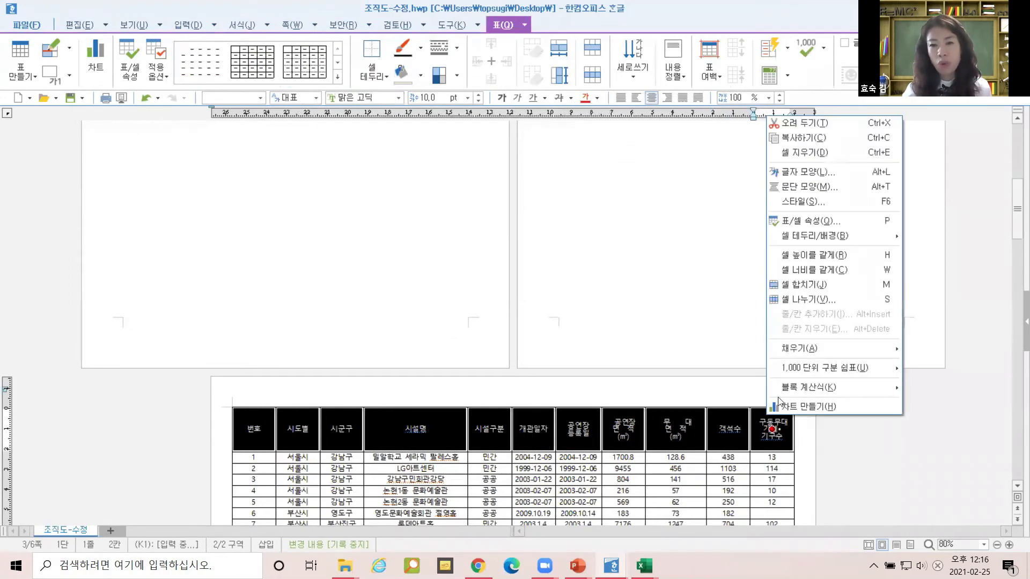
left_click(777, 221)
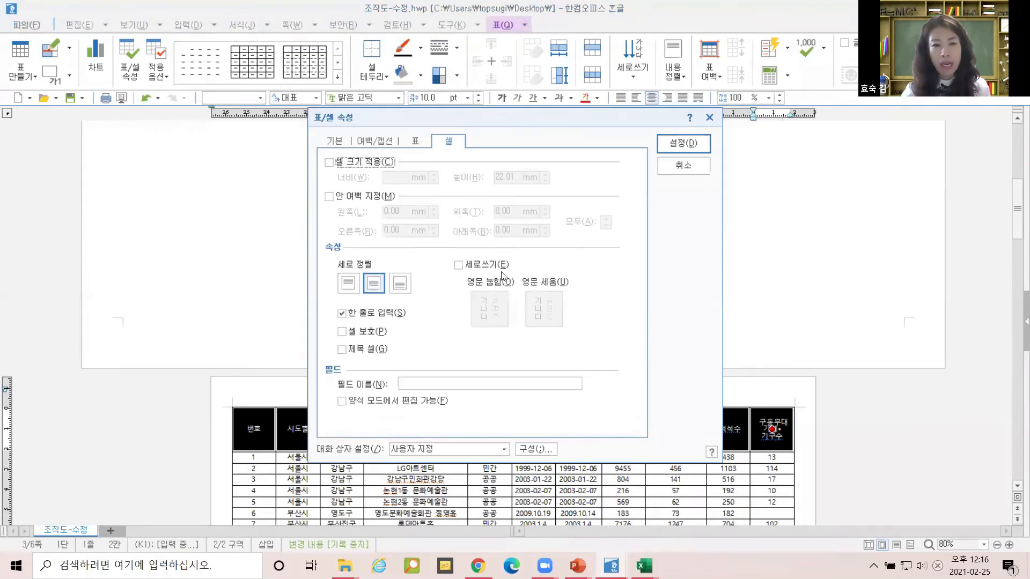
left_click(369, 355)
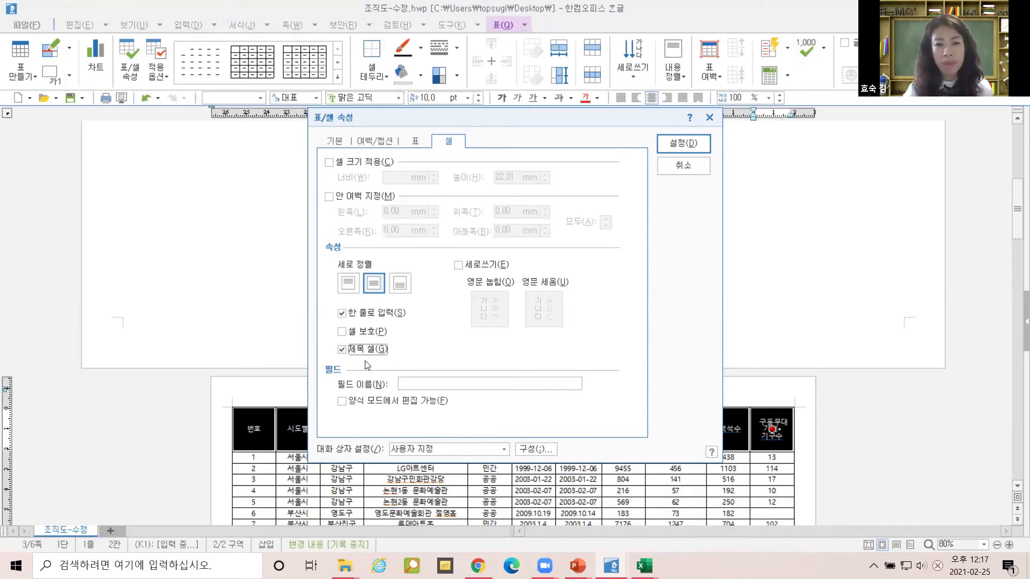
left_click(690, 154)
scroll(599, 445, "down", 3)
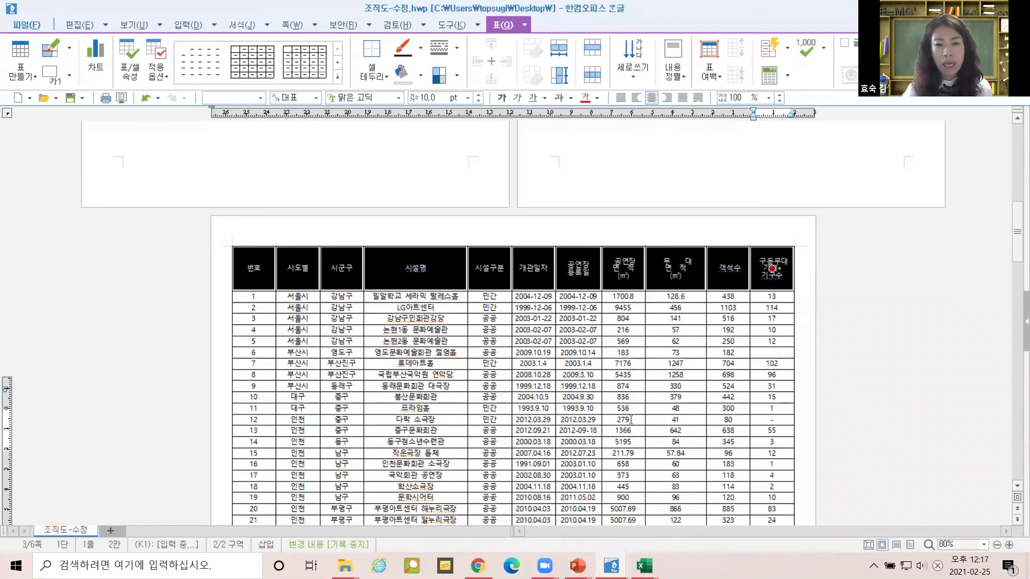
left_click(623, 421)
scroll(628, 416, "down", 6)
scroll(631, 412, "down", 5)
double_click(254, 378)
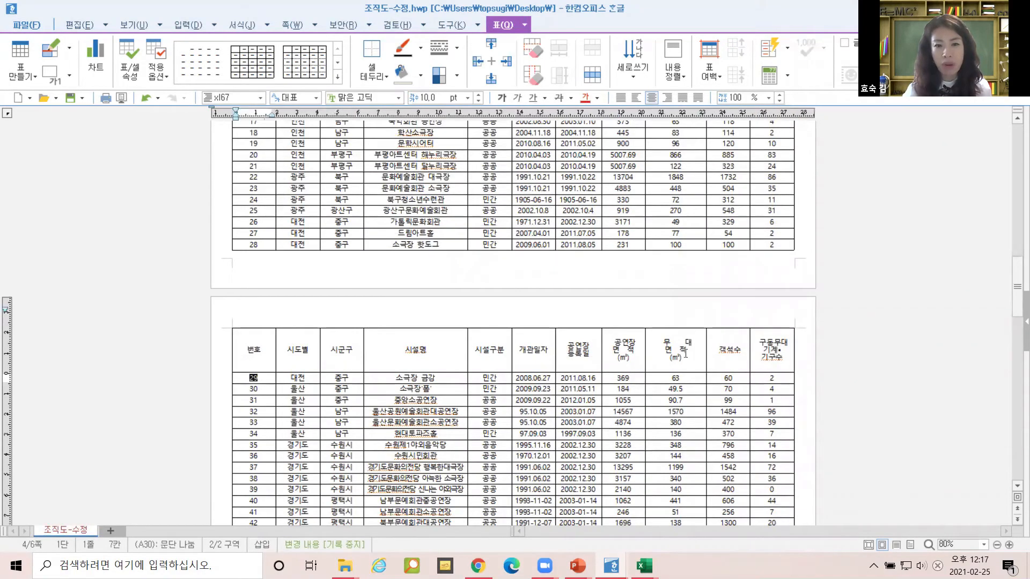
left_click(687, 354)
left_click(764, 348)
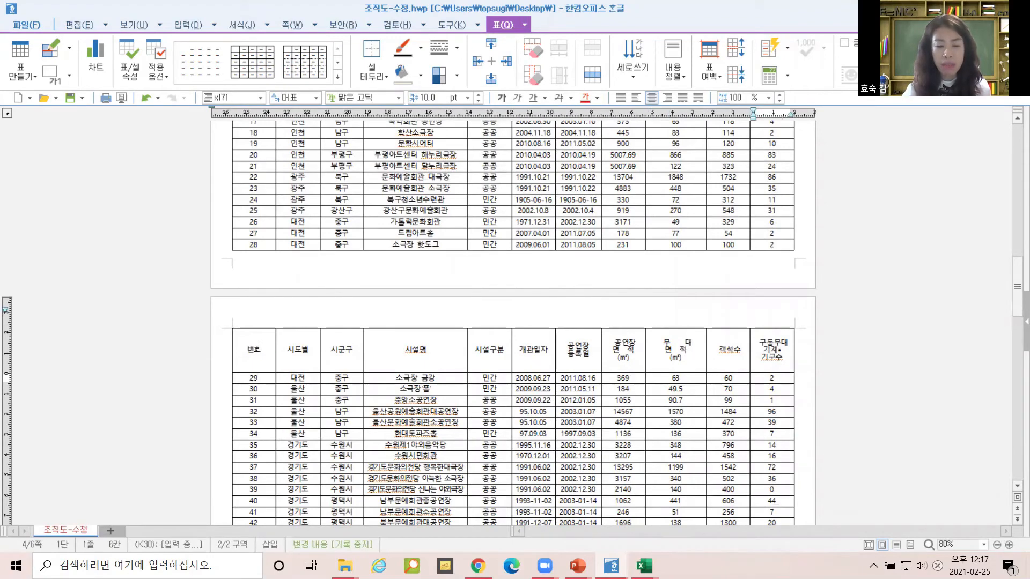
scroll(492, 371, "down", 3)
scroll(493, 370, "up", 6)
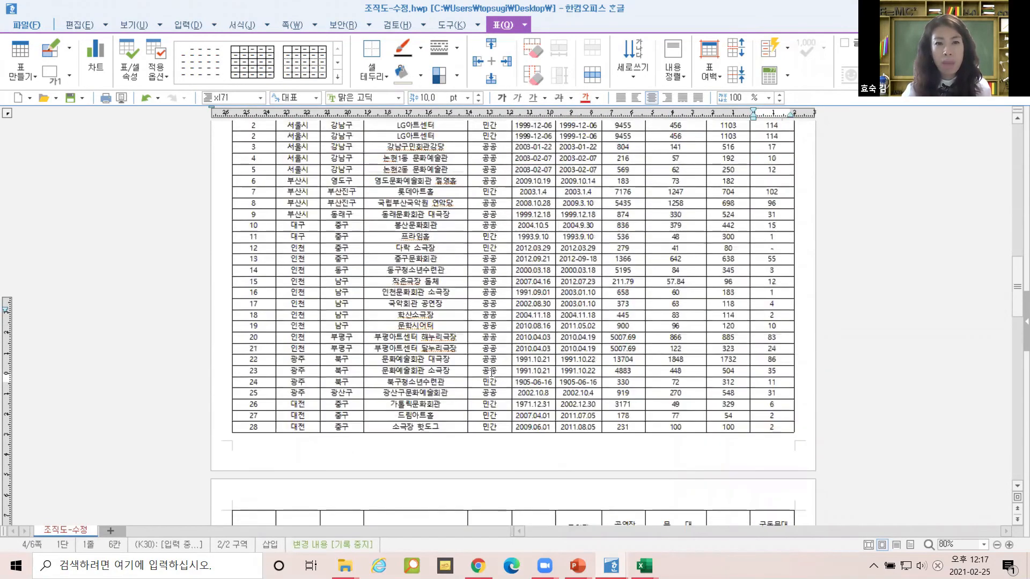
scroll(492, 371, "up", 8)
scroll(462, 368, "down", 2)
left_click_drag(253, 397, 772, 398)
scroll(692, 405, "down", 12)
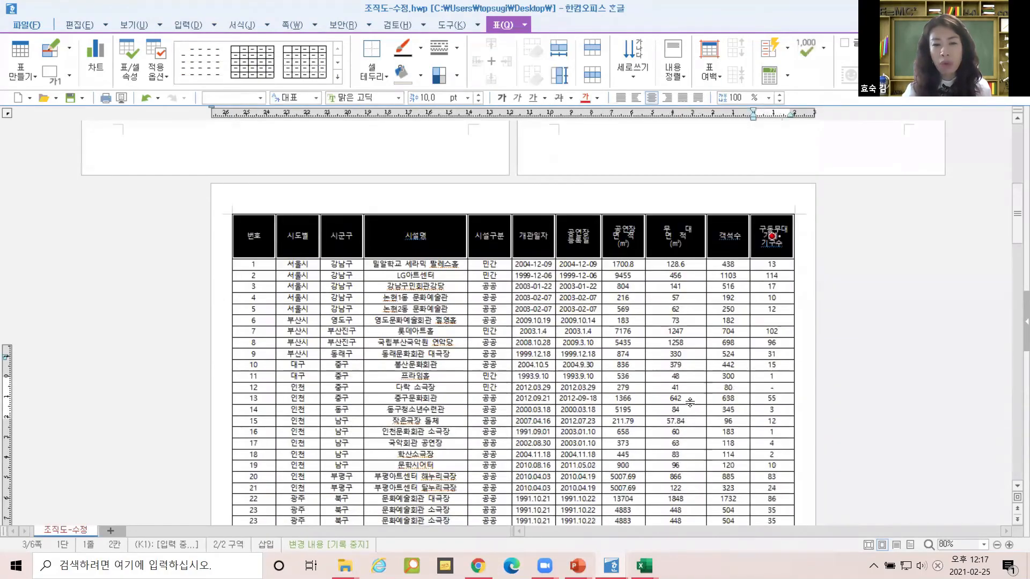
scroll(686, 400, "down", 15)
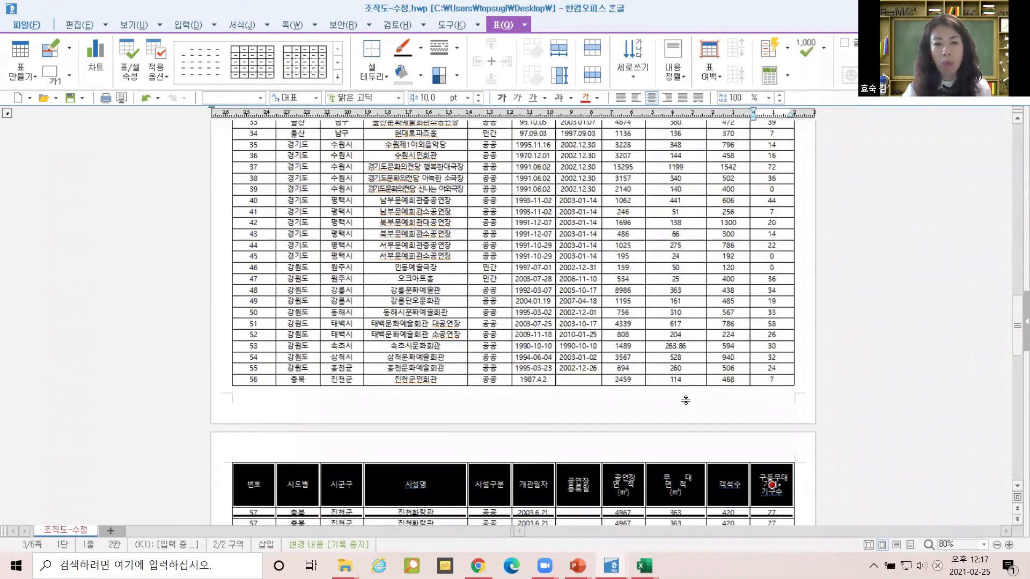
scroll(685, 399, "down", 10)
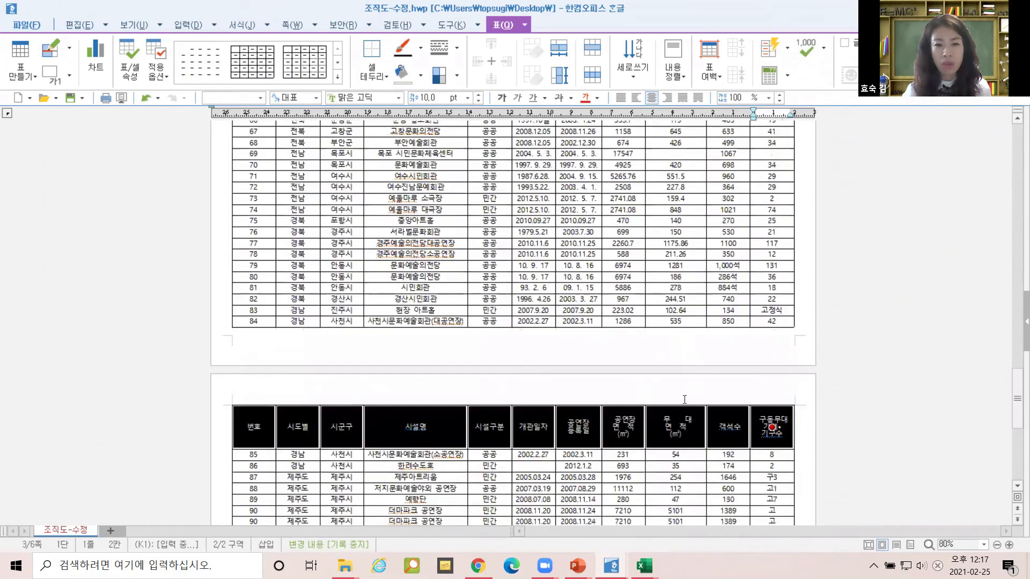
scroll(684, 399, "up", 1)
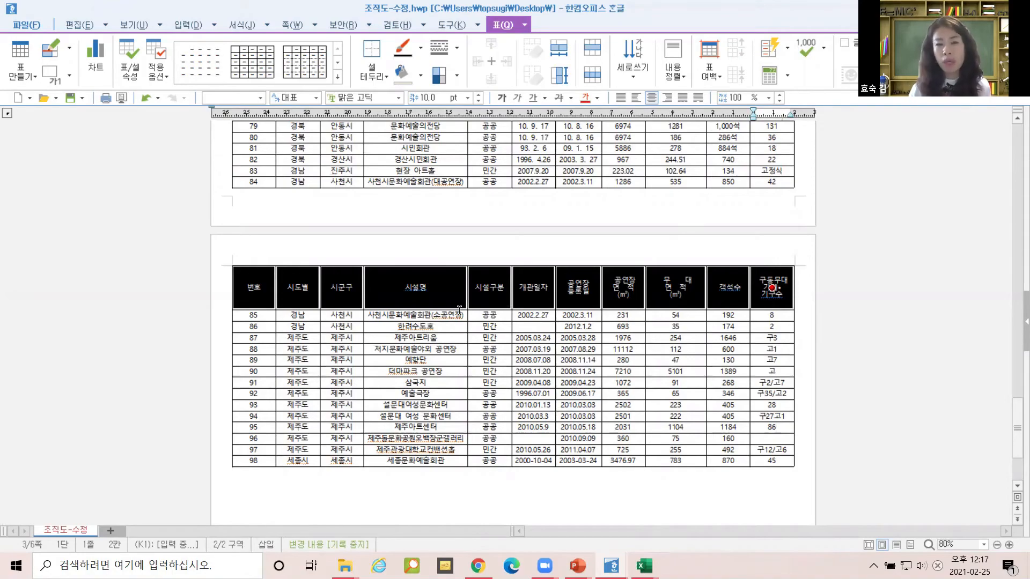
scroll(563, 210, "up", 15)
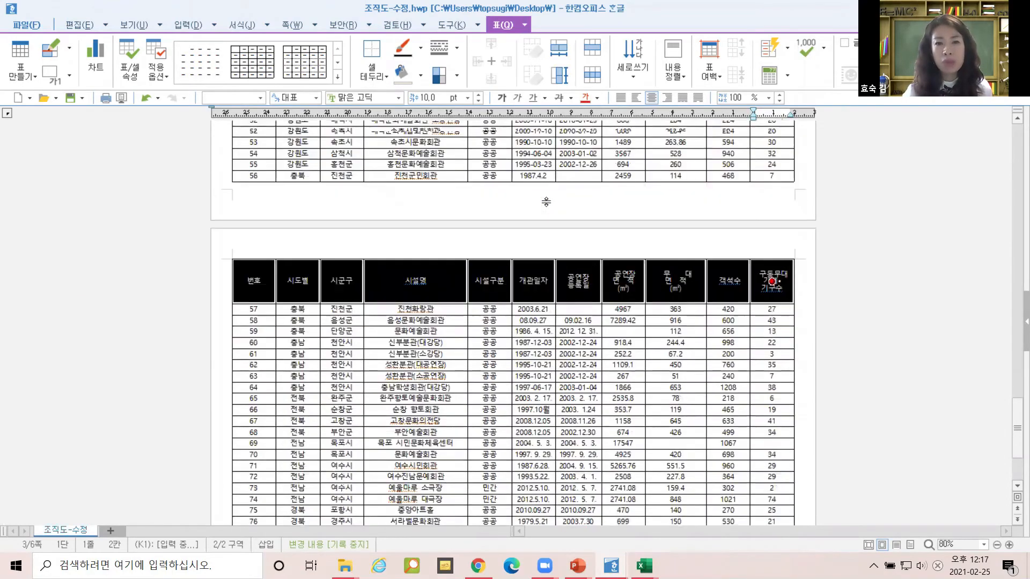
scroll(546, 202, "up", 10)
scroll(550, 230, "up", 5)
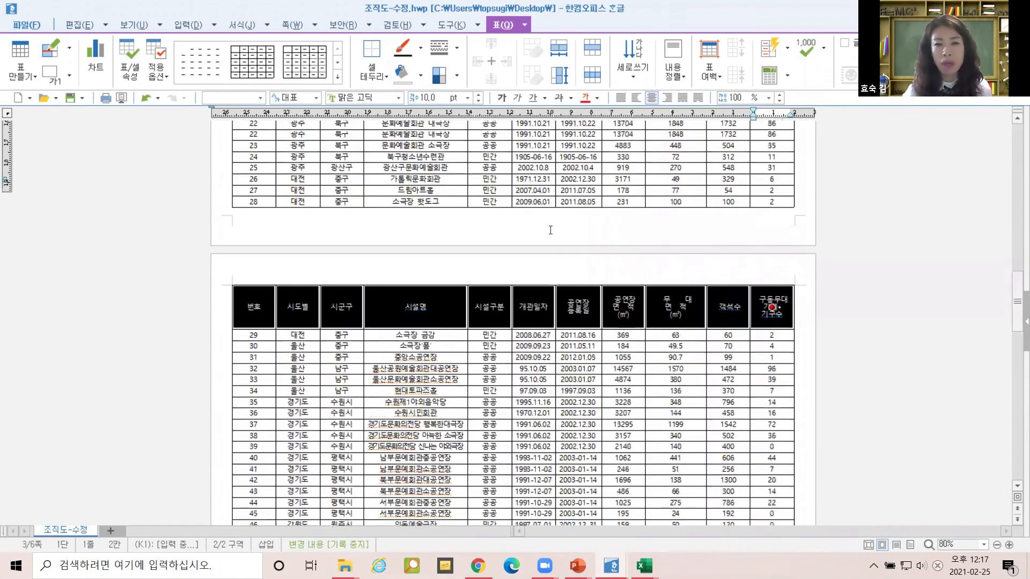
scroll(550, 230, "up", 8)
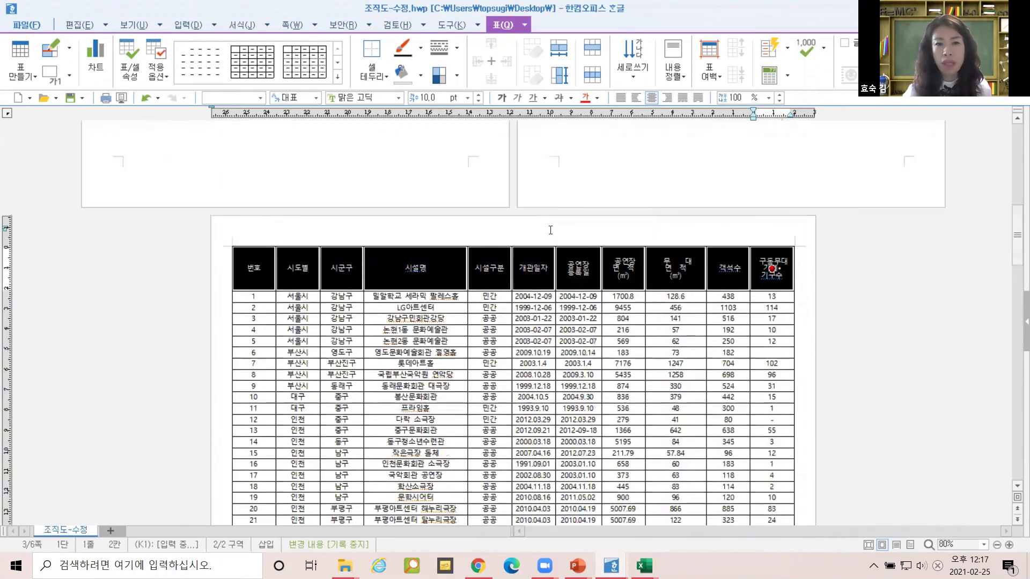
left_click(824, 285)
Fill each header cell with a cream 면 색 via 셀 테두리/배경 > 각 셀마다 적용.
left_click_drag(257, 266, 773, 277)
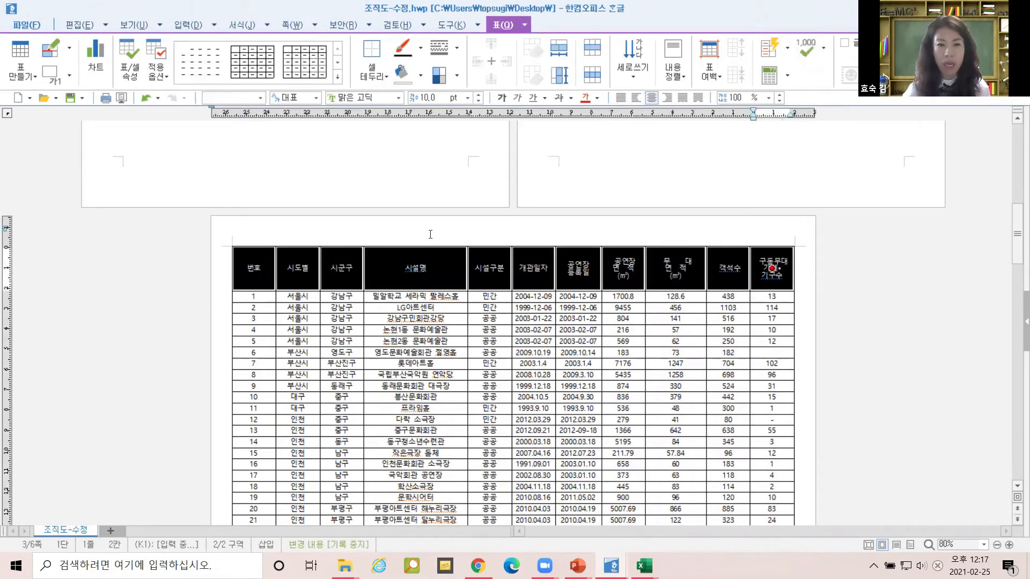
right_click(396, 261)
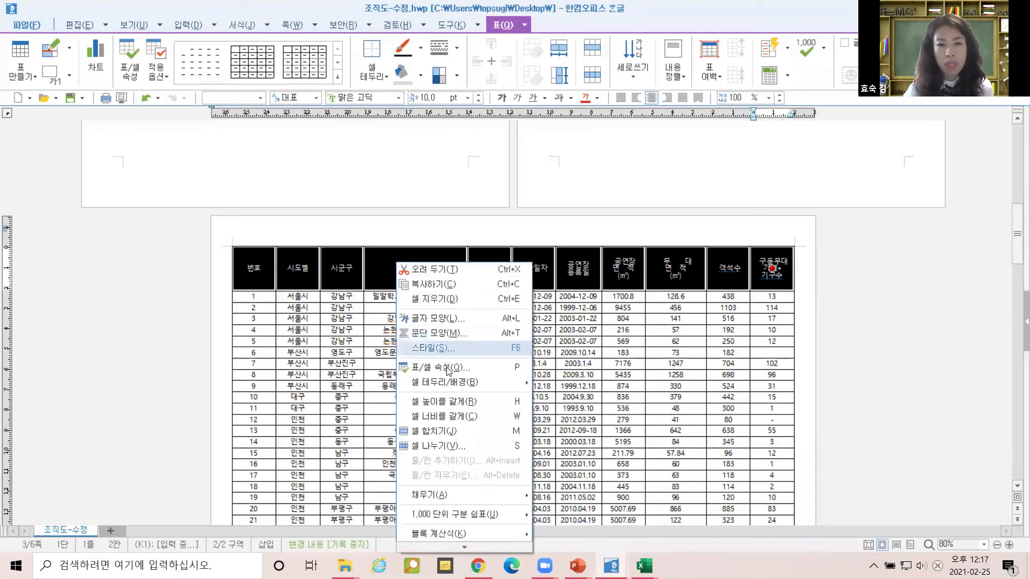
mouse_move(445, 383)
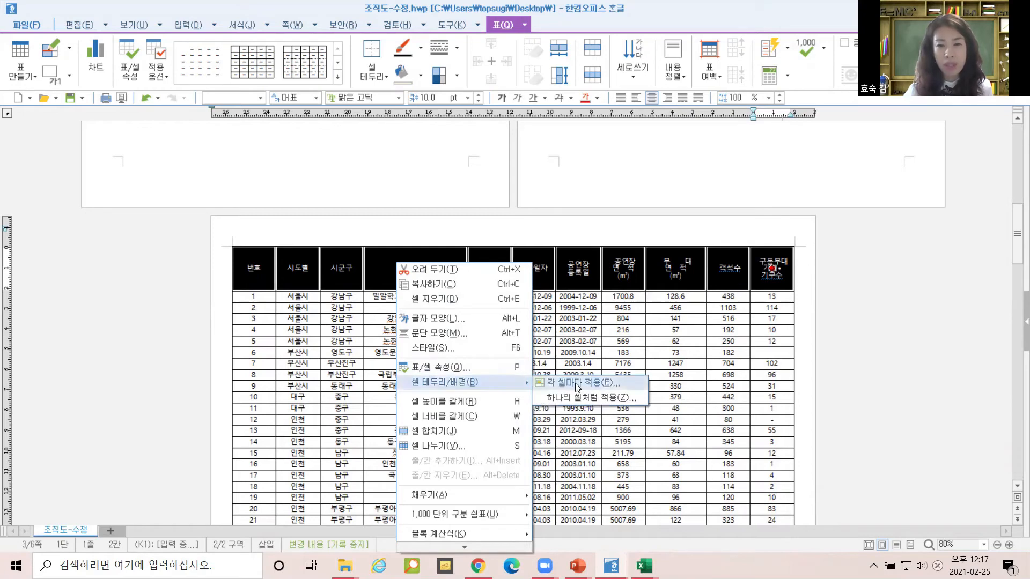
left_click(577, 386)
left_click(381, 129)
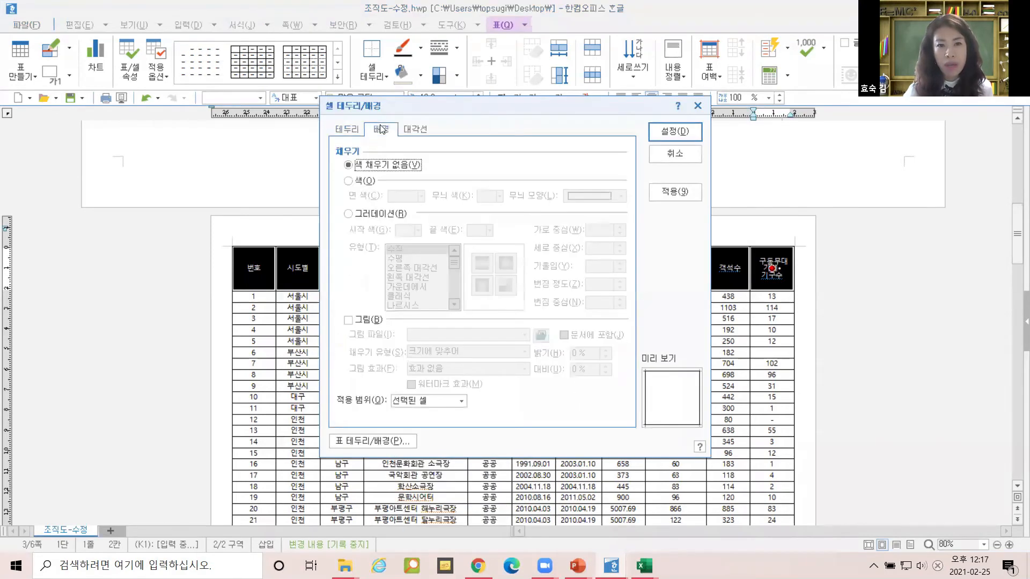
left_click(349, 181)
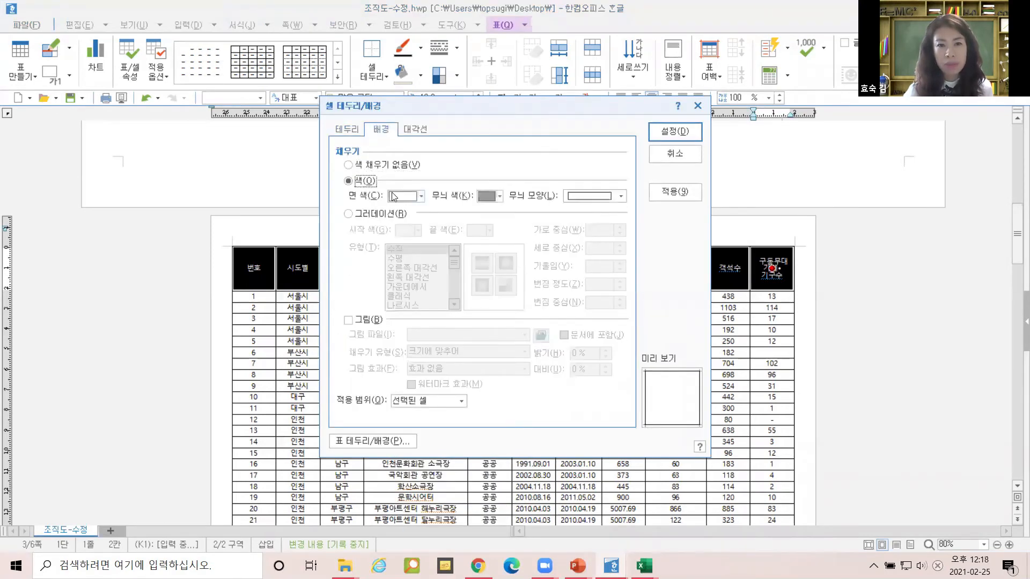
left_click(392, 193)
left_click(455, 251)
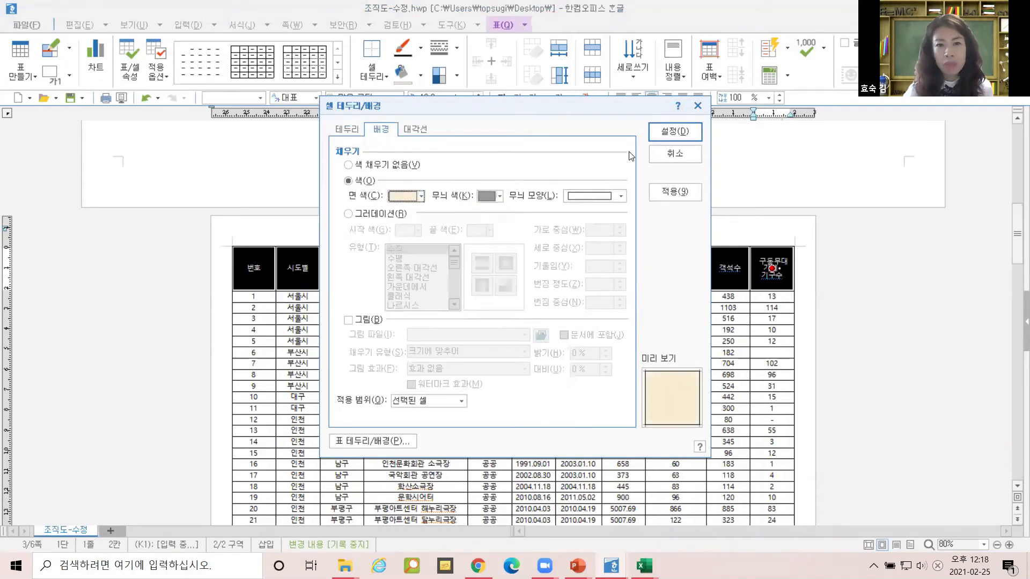
left_click(675, 131)
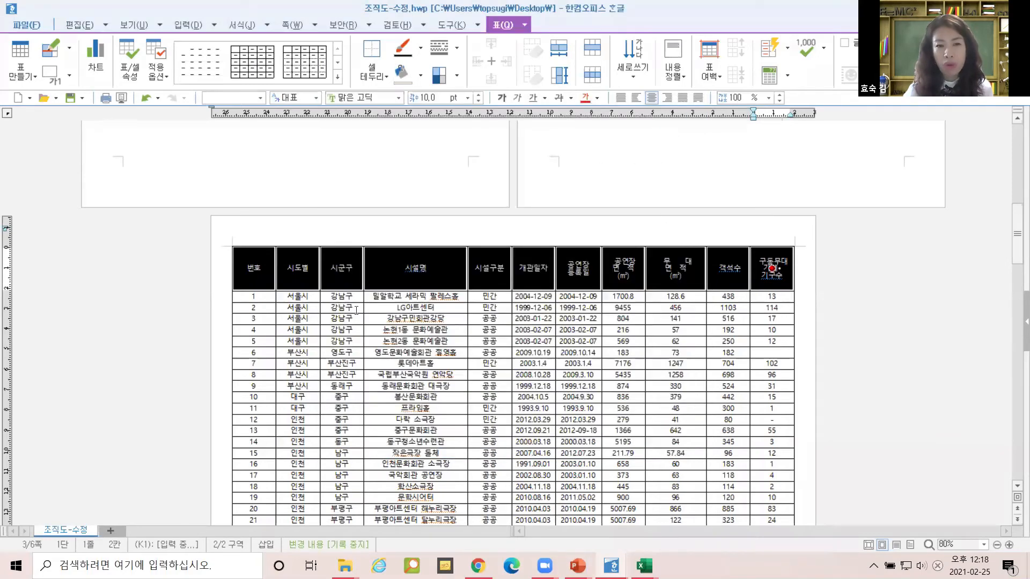
left_click(869, 257)
scroll(703, 273, "down", 3)
scroll(703, 274, "down", 18)
scroll(694, 267, "up", 15)
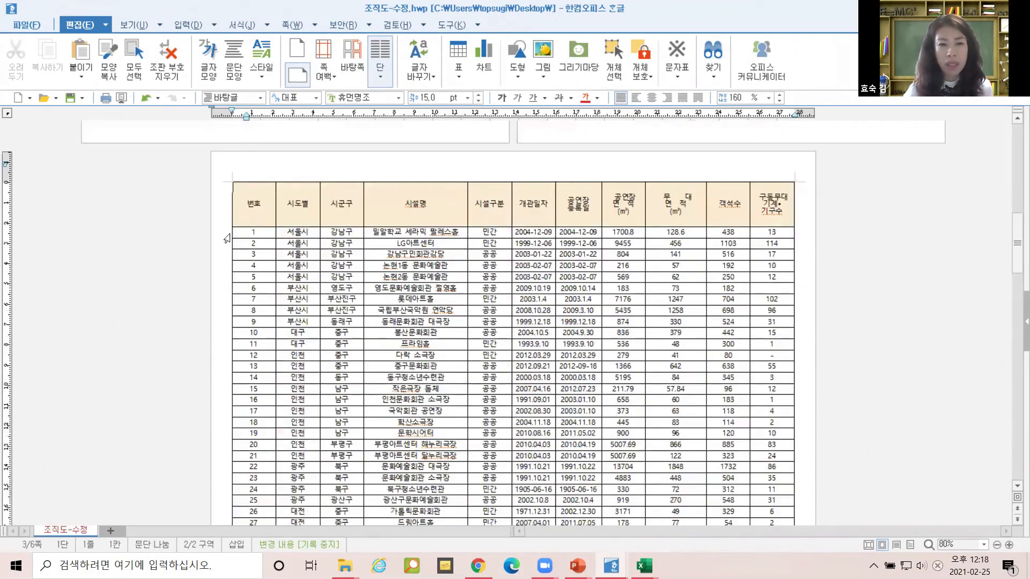
Reselect the header row and switch its 면 색 fill to light blue.
left_click_drag(250, 207, 676, 204)
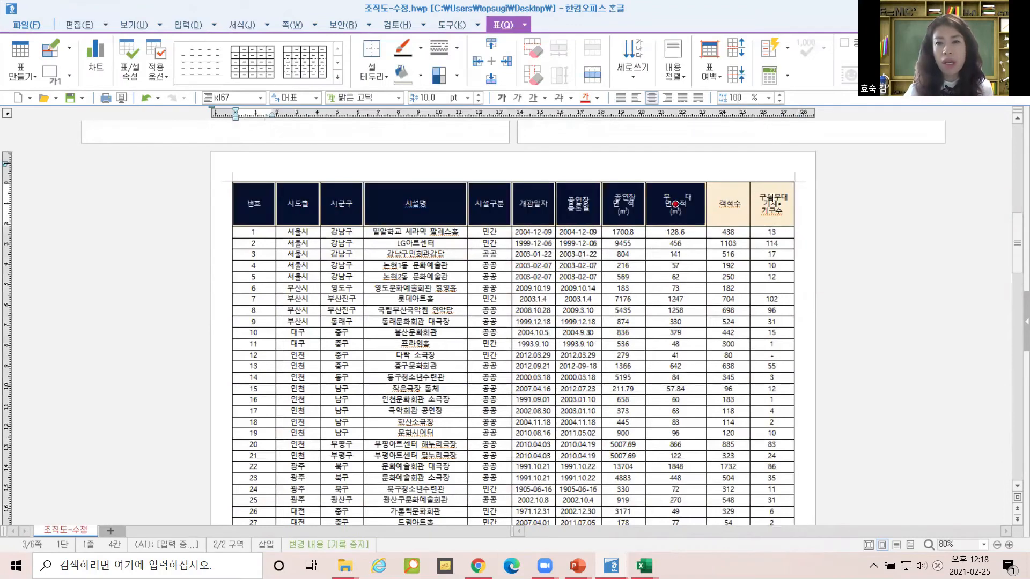
left_click_drag(772, 201, 775, 200)
left_click(249, 203)
left_click_drag(249, 203, 776, 217)
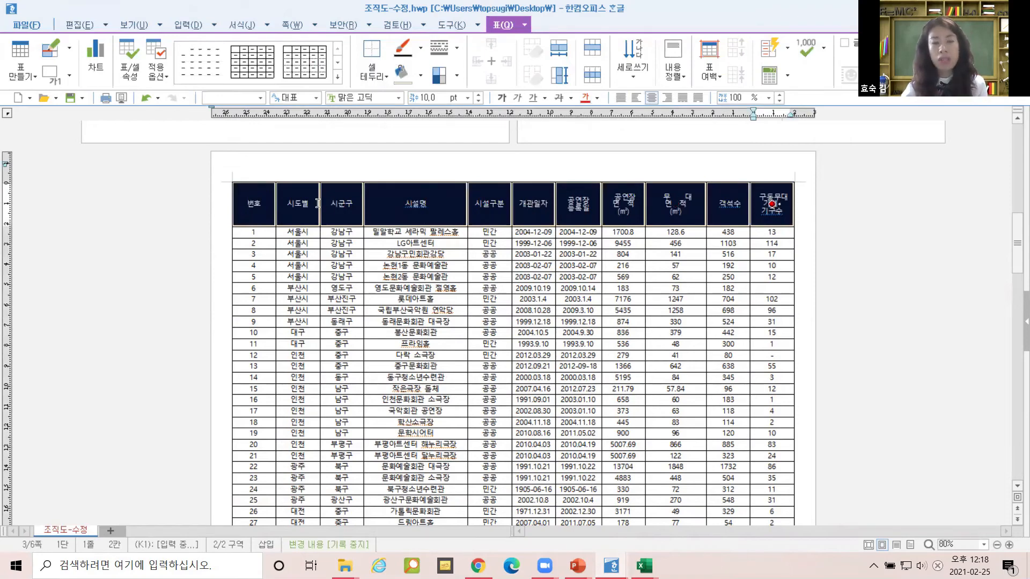
key("c")
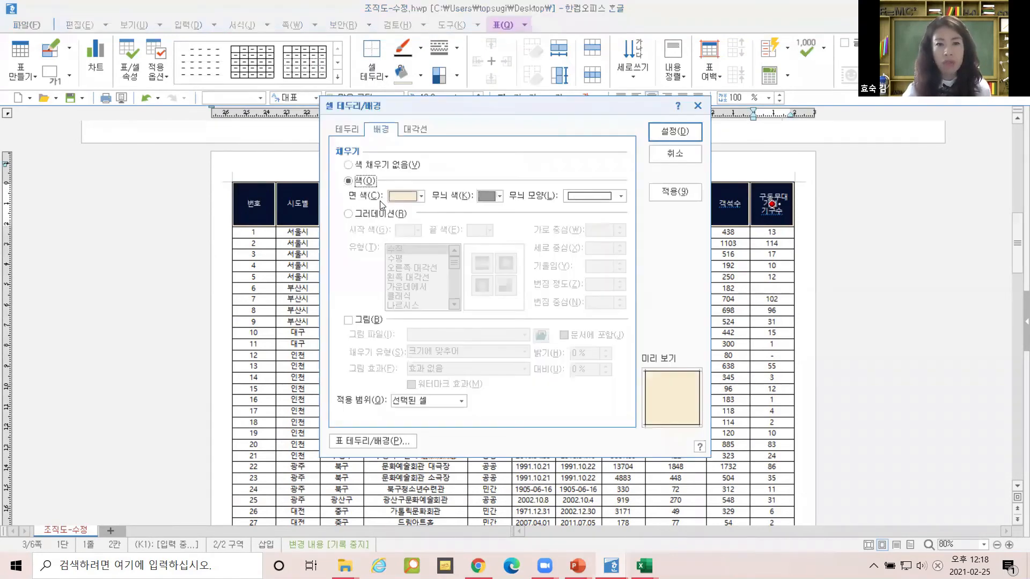
left_click(400, 197)
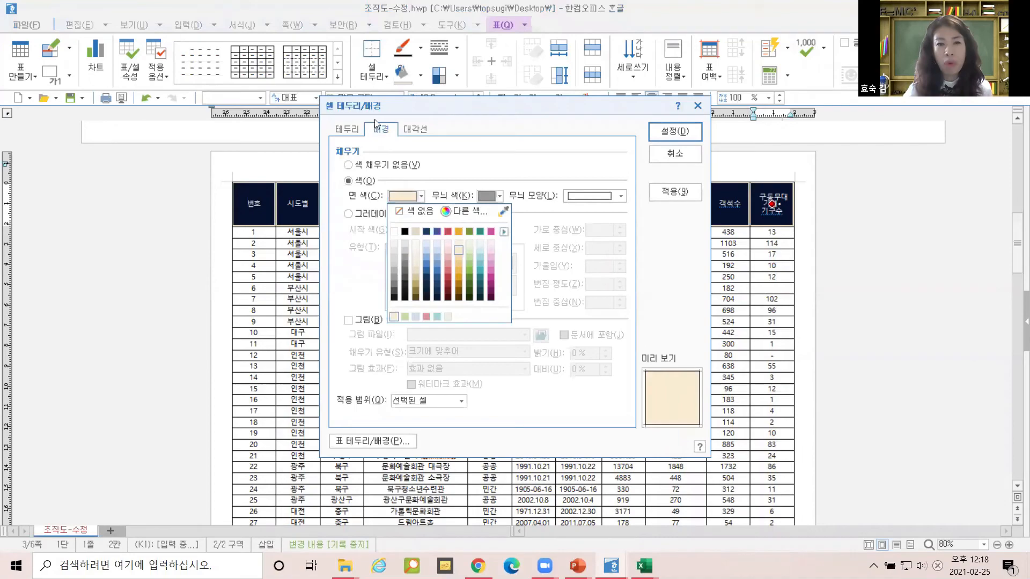
left_click(430, 251)
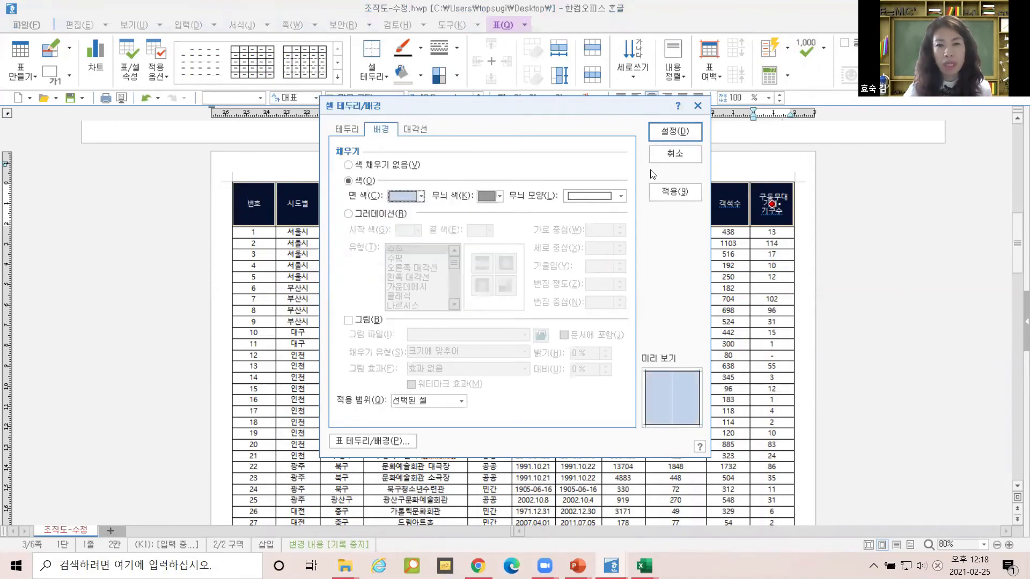
left_click(657, 136)
left_click(893, 249)
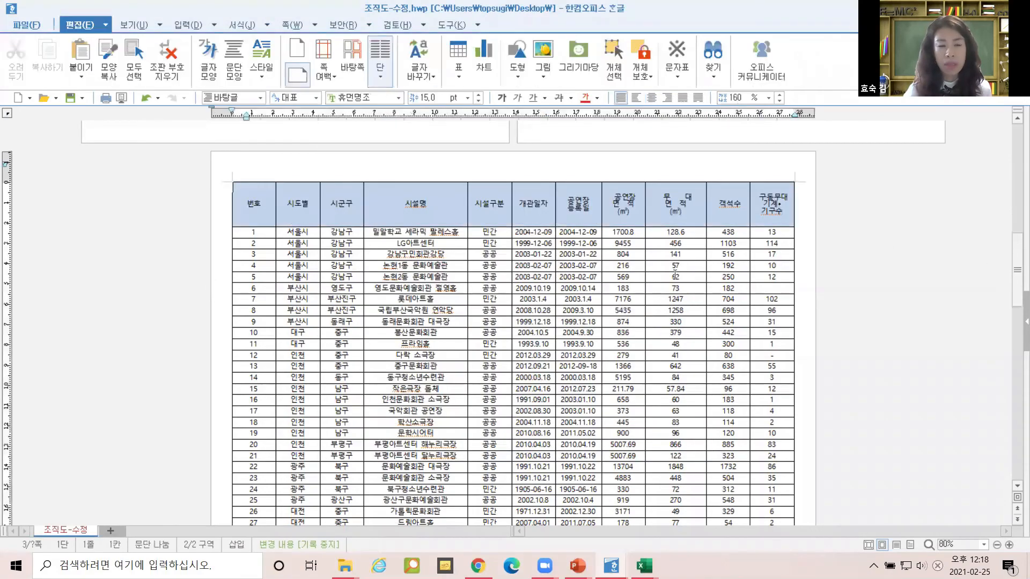
scroll(673, 273, "down", 10)
scroll(669, 273, "down", 10)
scroll(659, 264, "up", 13)
scroll(659, 263, "up", 6)
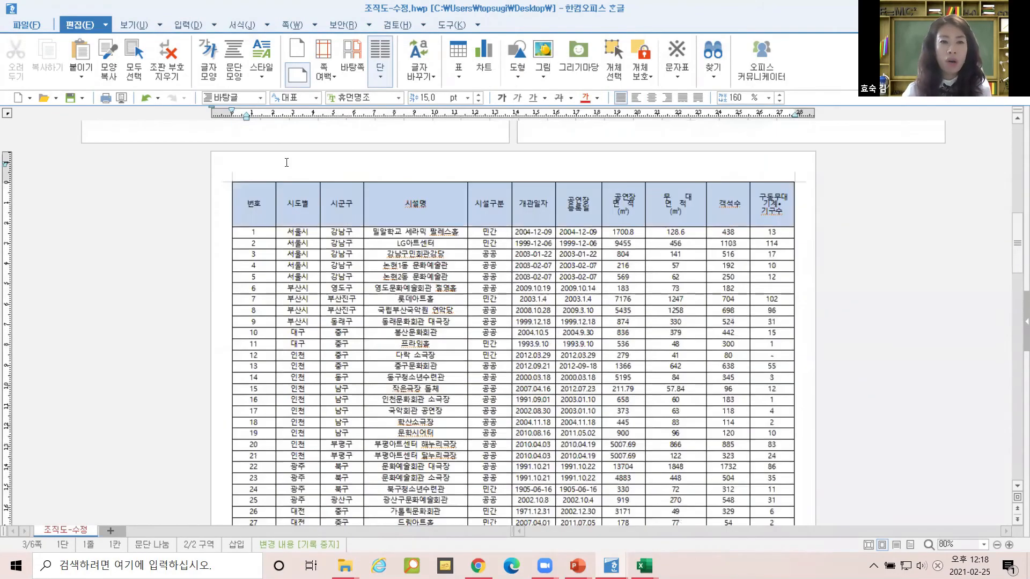
Select the header cells, then back out of the cell border settings and shortcut options.
left_click(270, 204)
left_click_drag(462, 215, 789, 208)
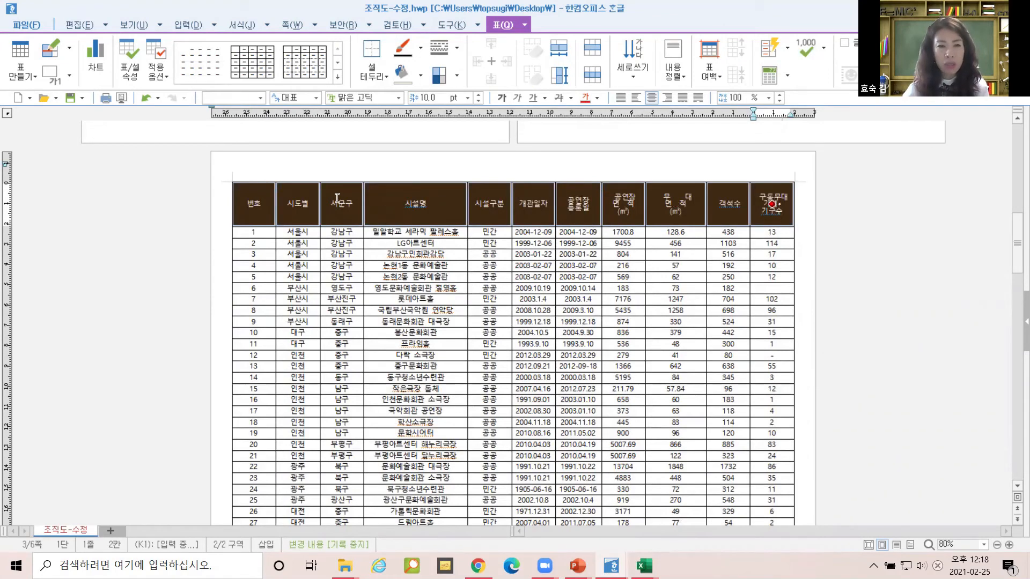
key("l")
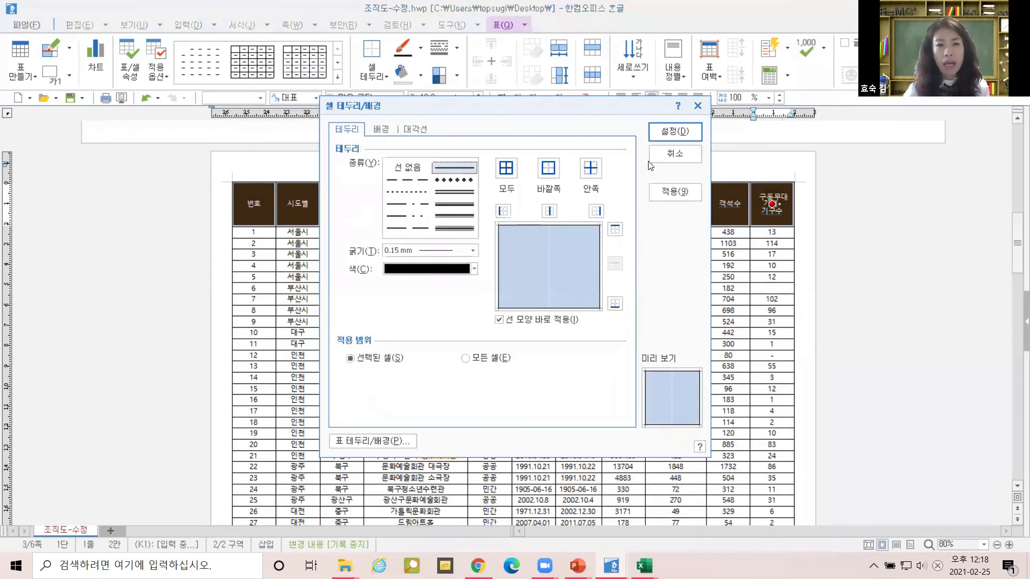
left_click(696, 156)
right_click(725, 202)
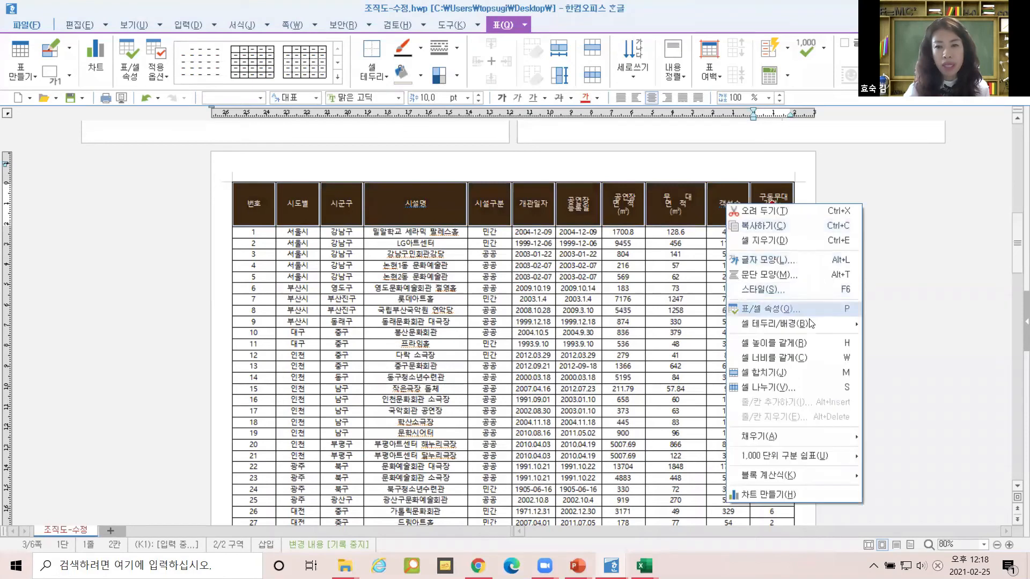
mouse_move(810, 323)
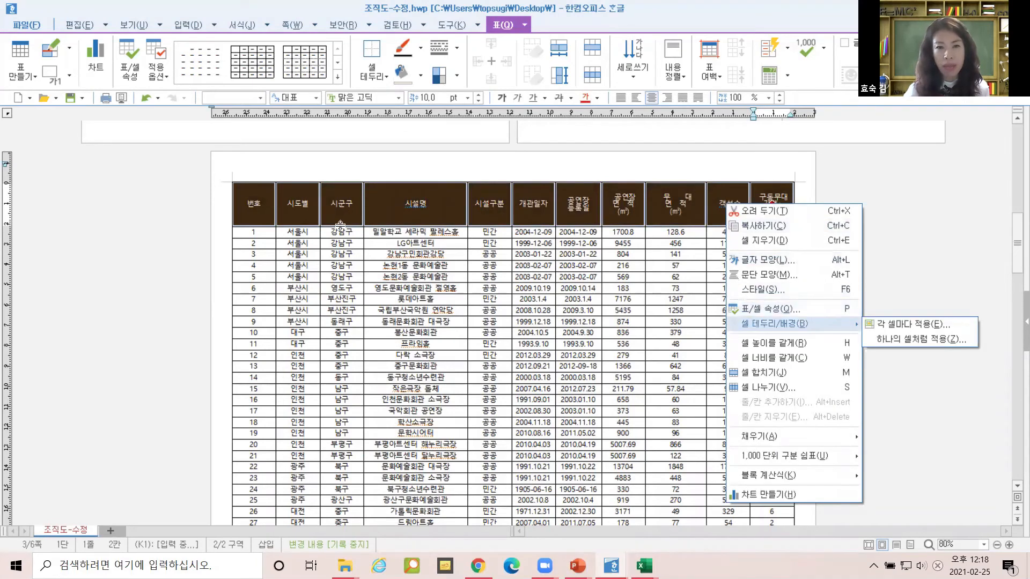
left_click(250, 201)
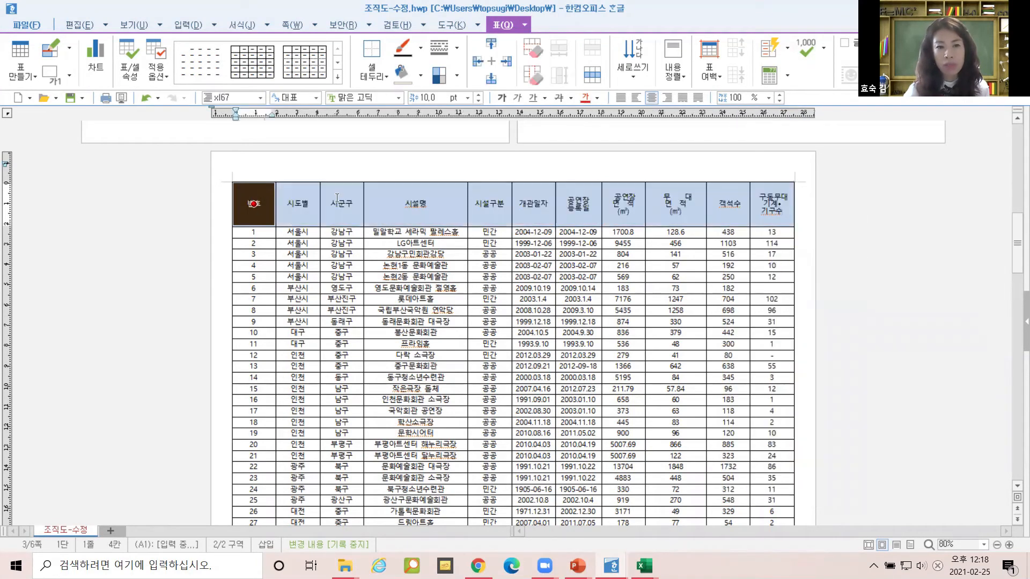
Apply a 0.5 mm double line to the bottom edge of the 번호-to-객석수 header cells.
left_click_drag(254, 204, 782, 206)
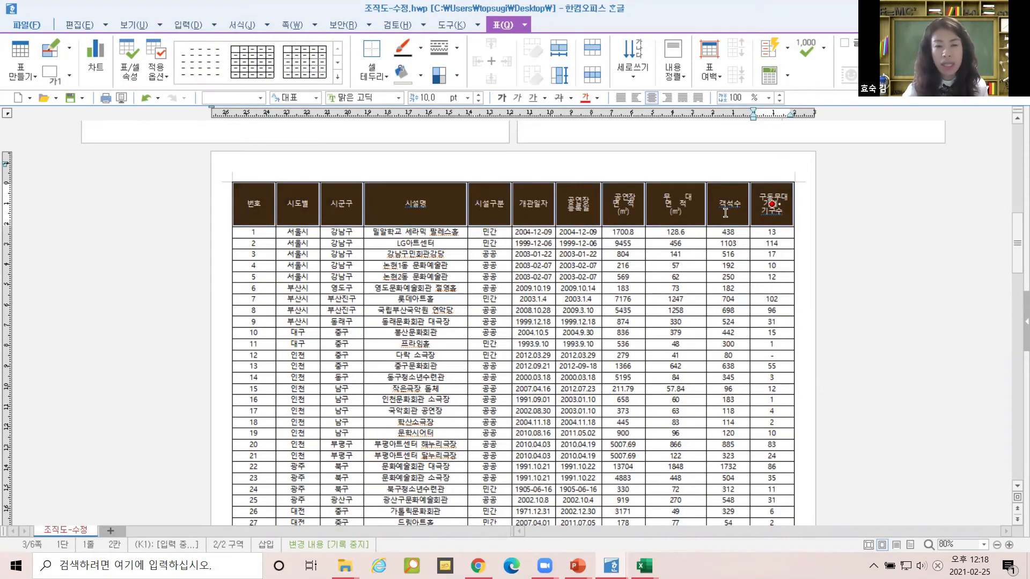
key("l")
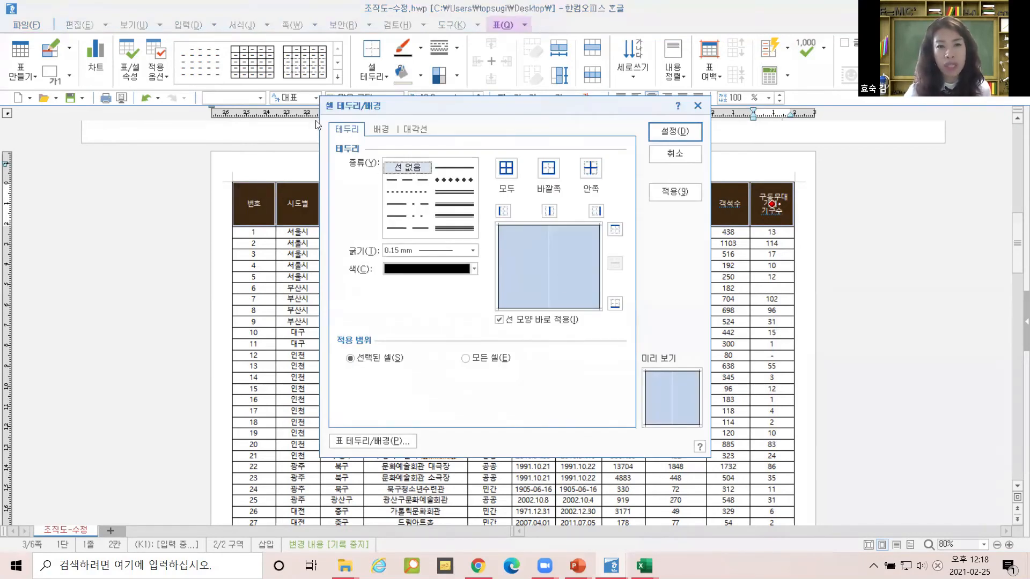
left_click(455, 192)
left_click(455, 192)
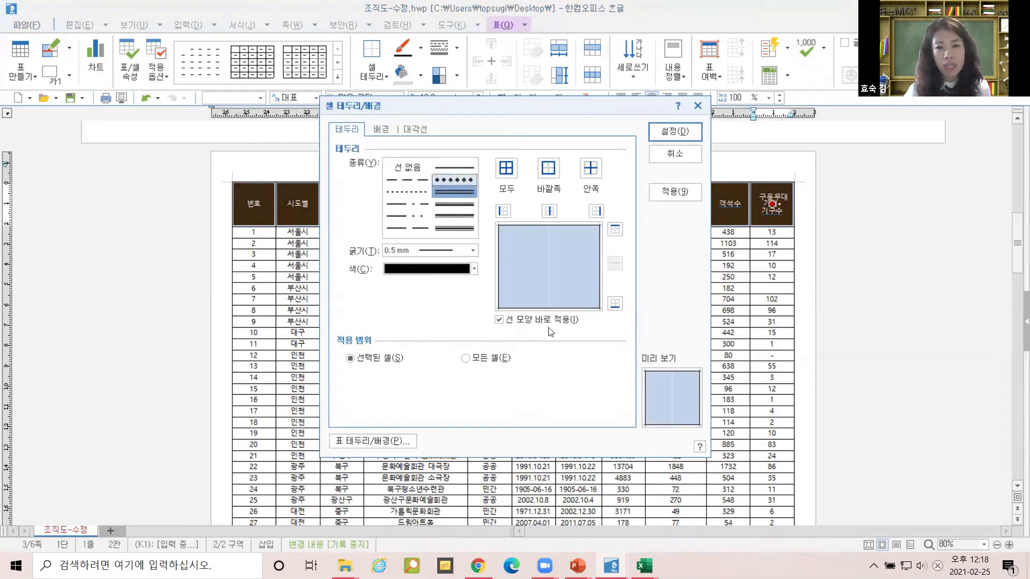
left_click(615, 304)
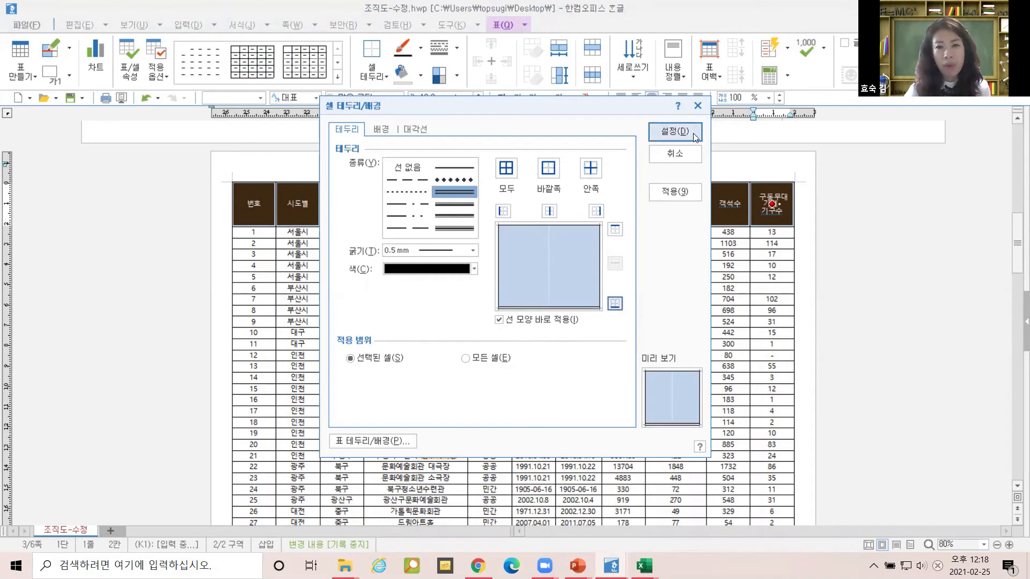
left_click(675, 131)
left_click(793, 234)
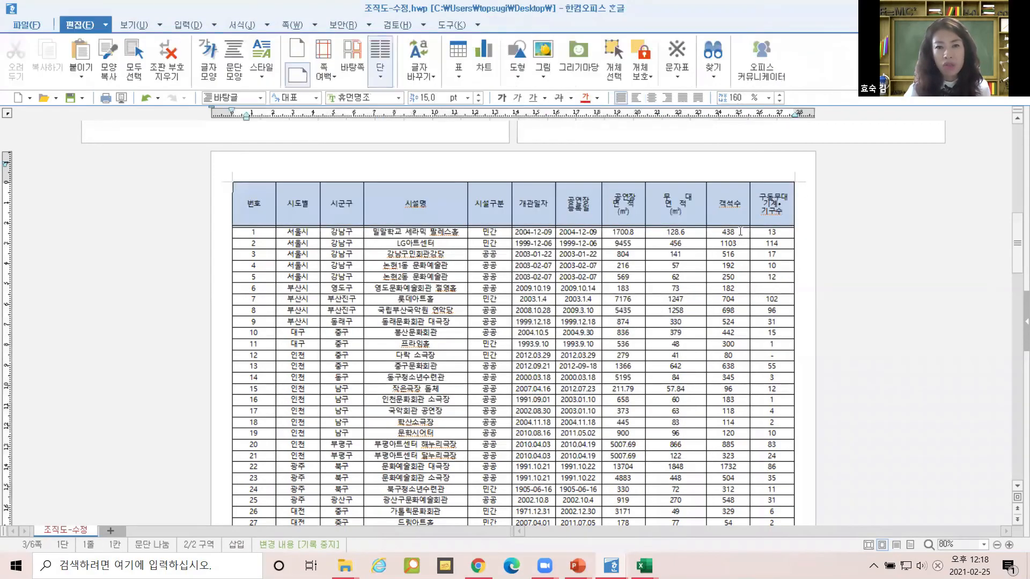
scroll(736, 227, "down", 15)
scroll(737, 227, "down", 15)
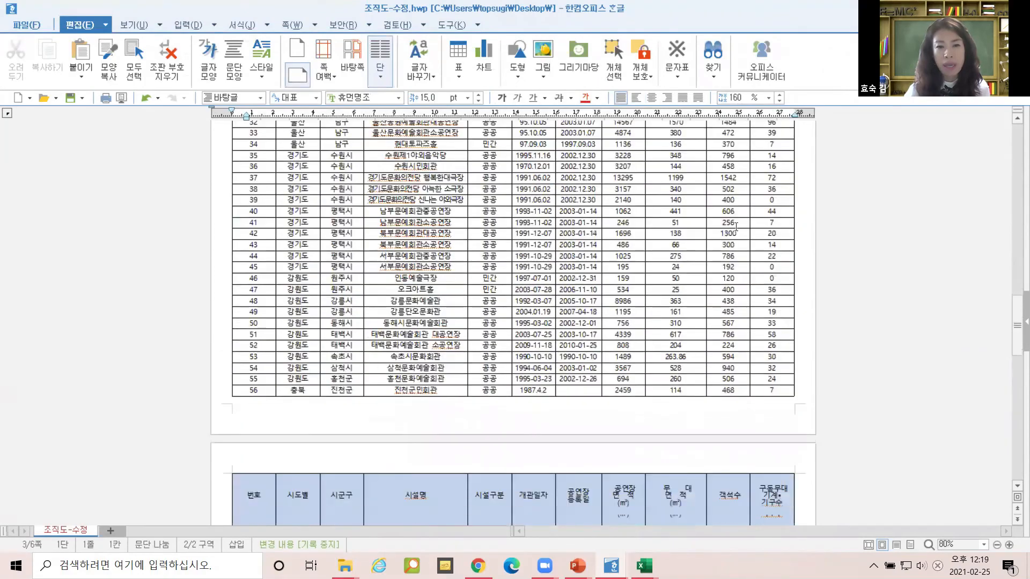
scroll(719, 213, "down", 3)
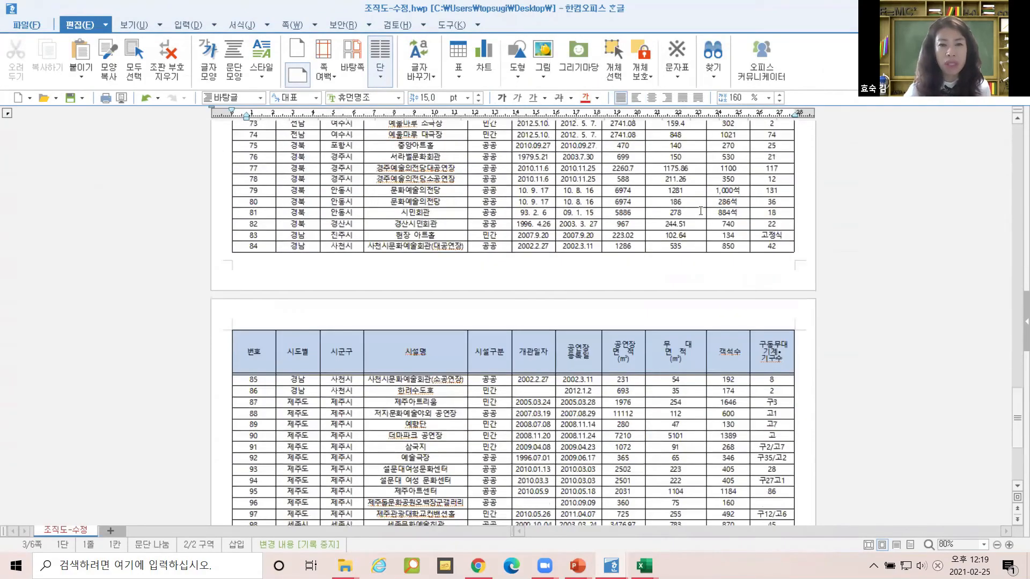
scroll(698, 210, "up", 15)
scroll(690, 207, "up", 12)
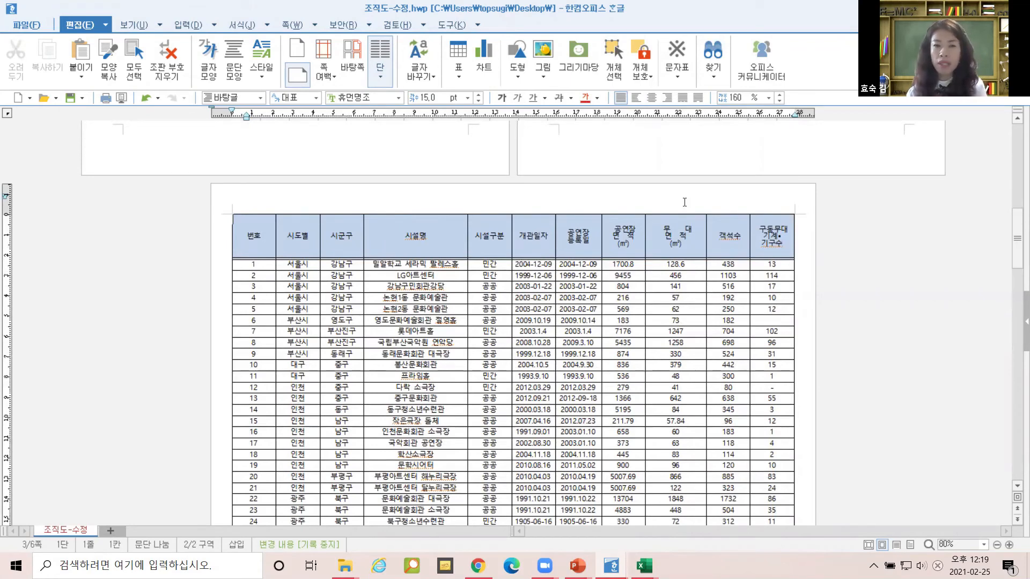
left_click_drag(269, 234, 676, 365)
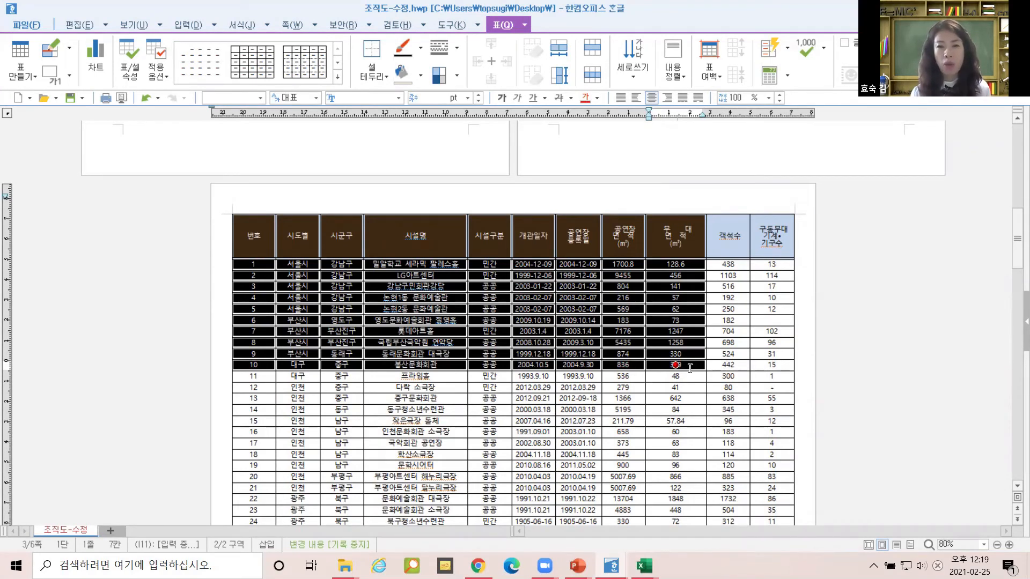
left_click(850, 310)
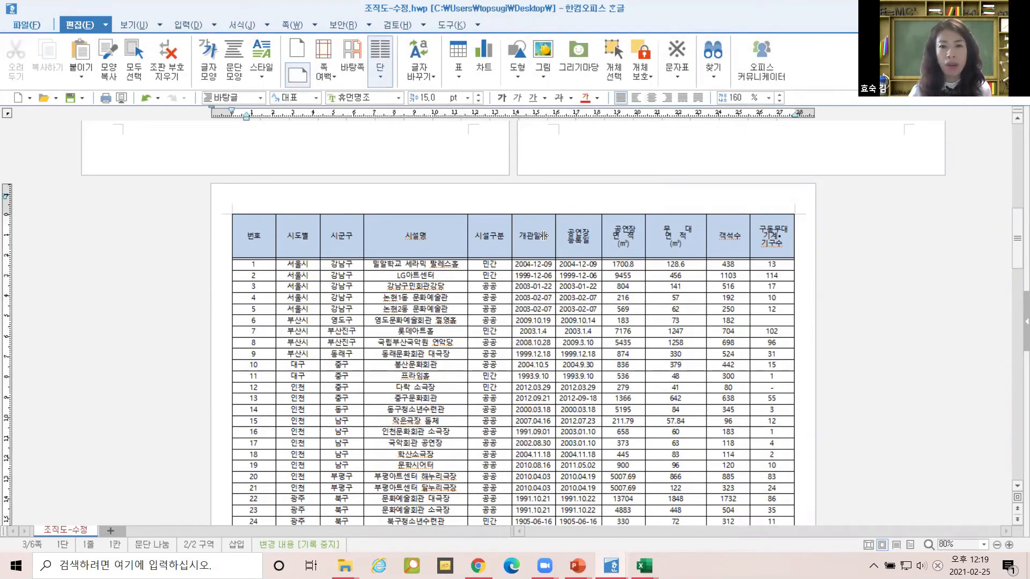
left_click_drag(258, 237, 674, 354)
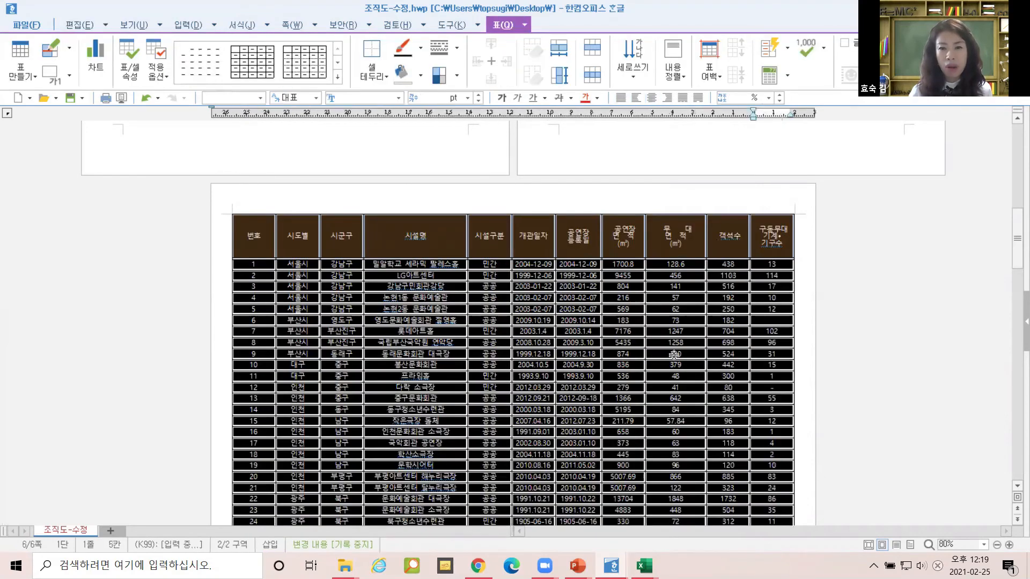
right_click(671, 352)
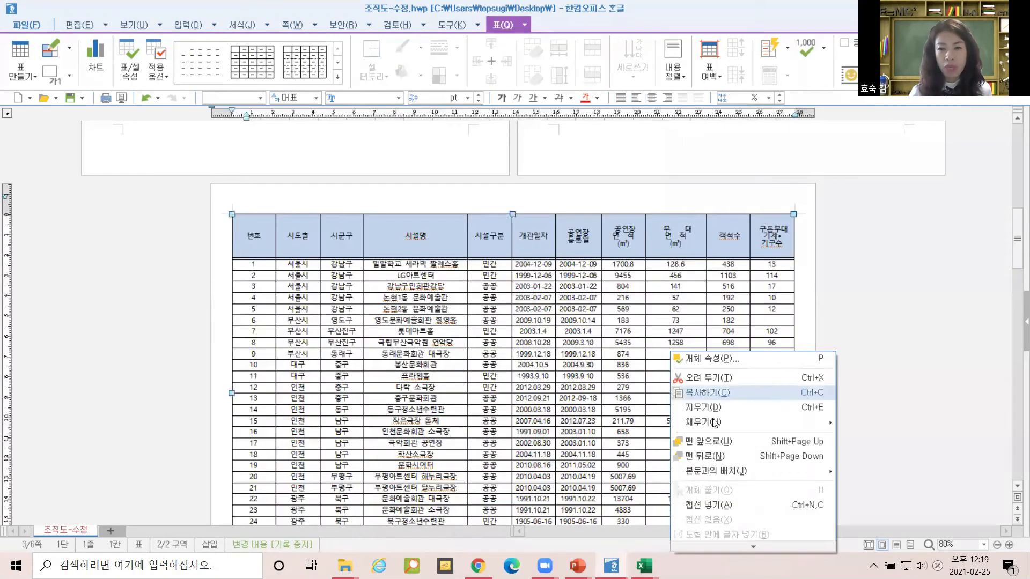
left_click(589, 355)
left_click(278, 181)
left_click_drag(691, 452, 767, 493)
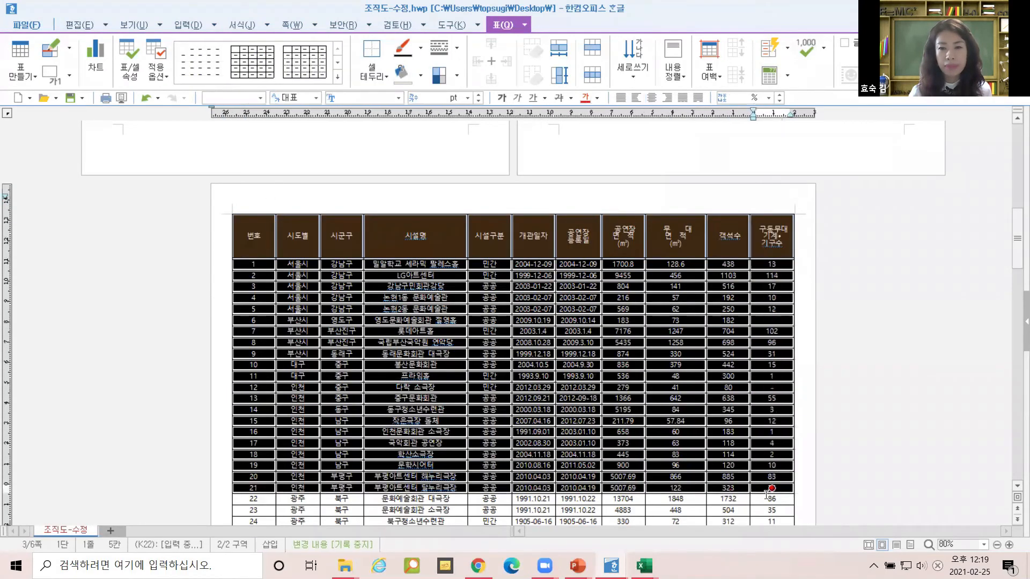
right_click(717, 380)
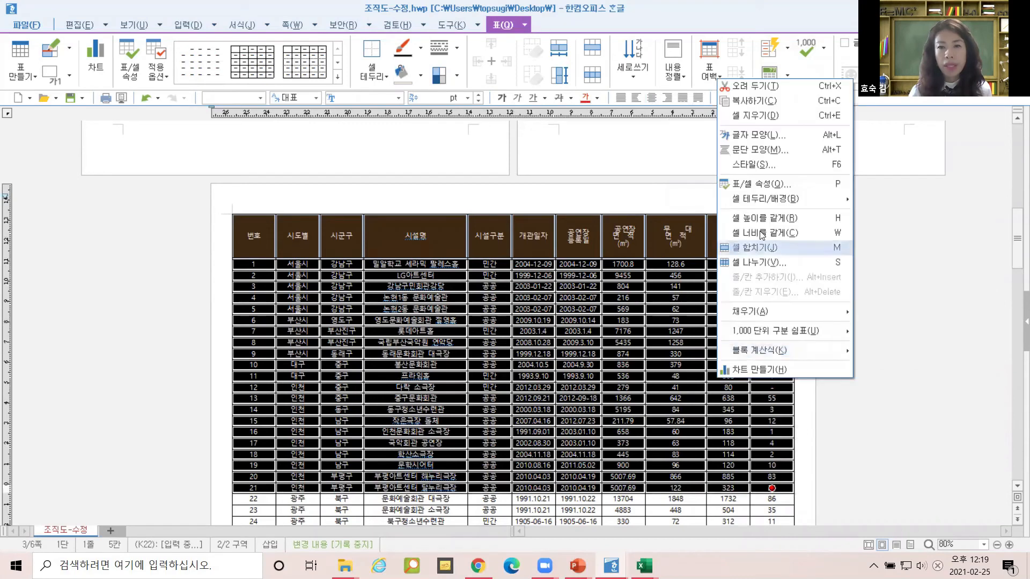
left_click(762, 186)
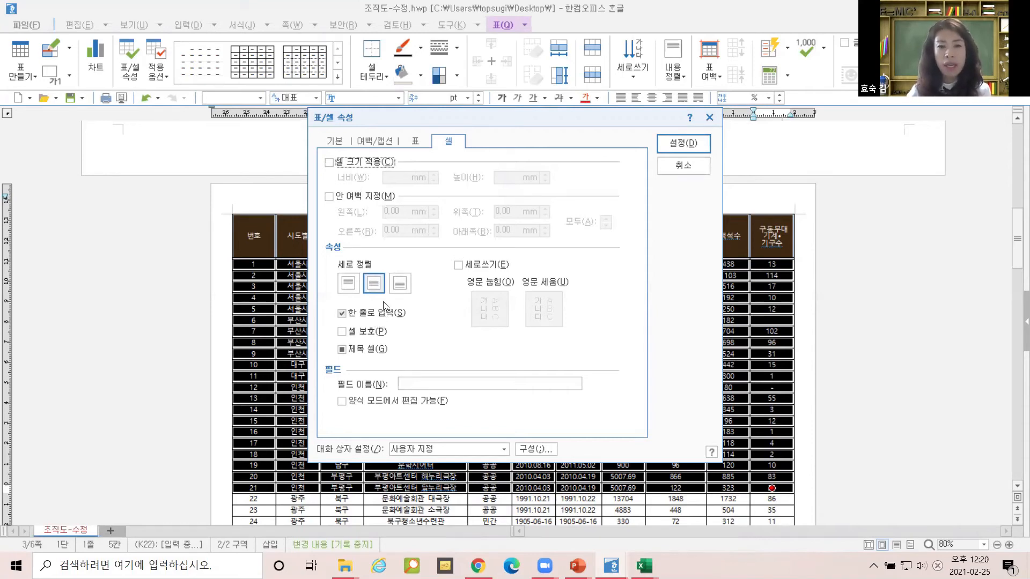
key("Return")
left_click(374, 345)
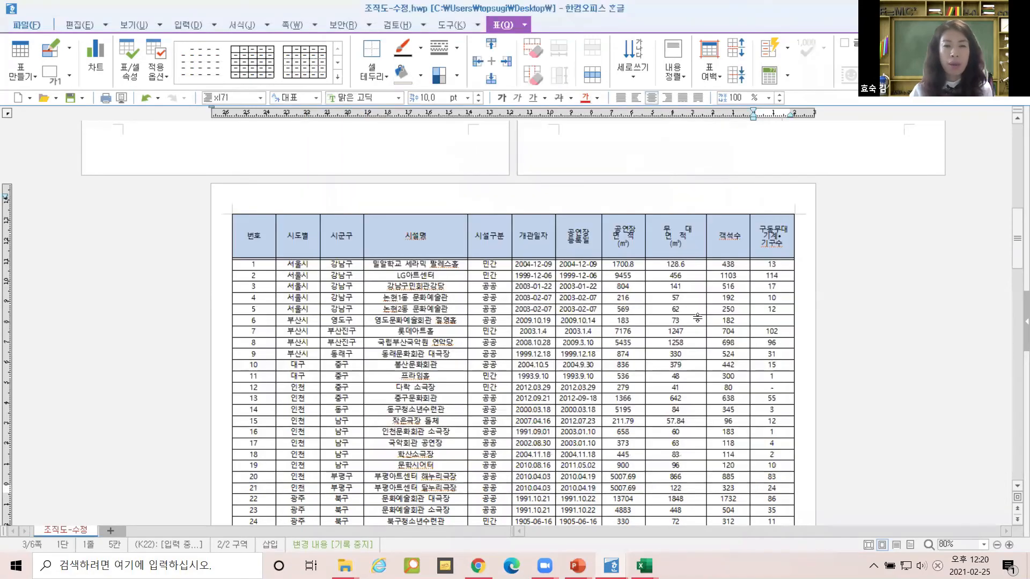
Select the header through row 12 of the table, then clear the cell selection.
scroll(717, 315, "down", 5)
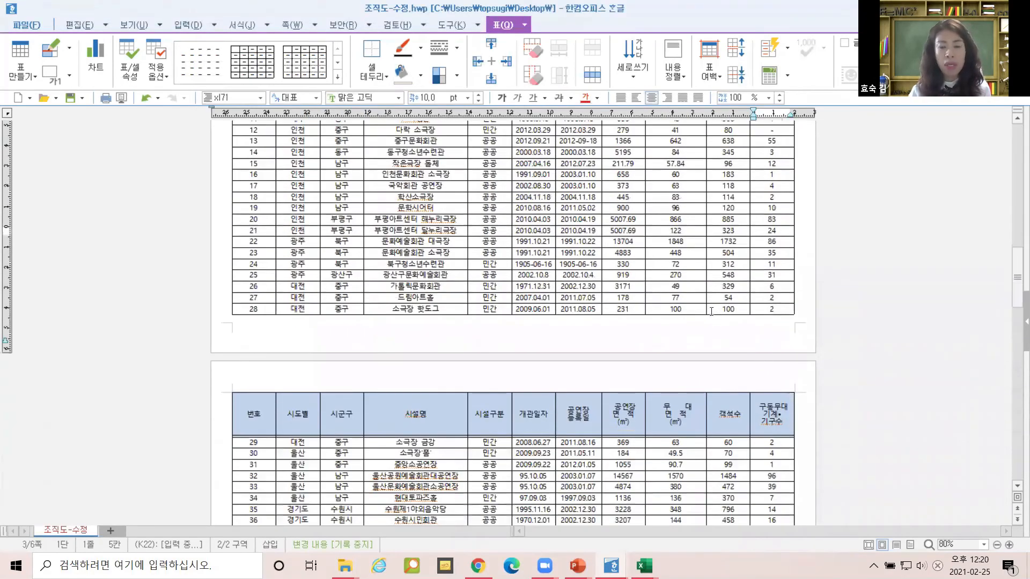
scroll(284, 211, "up", 4)
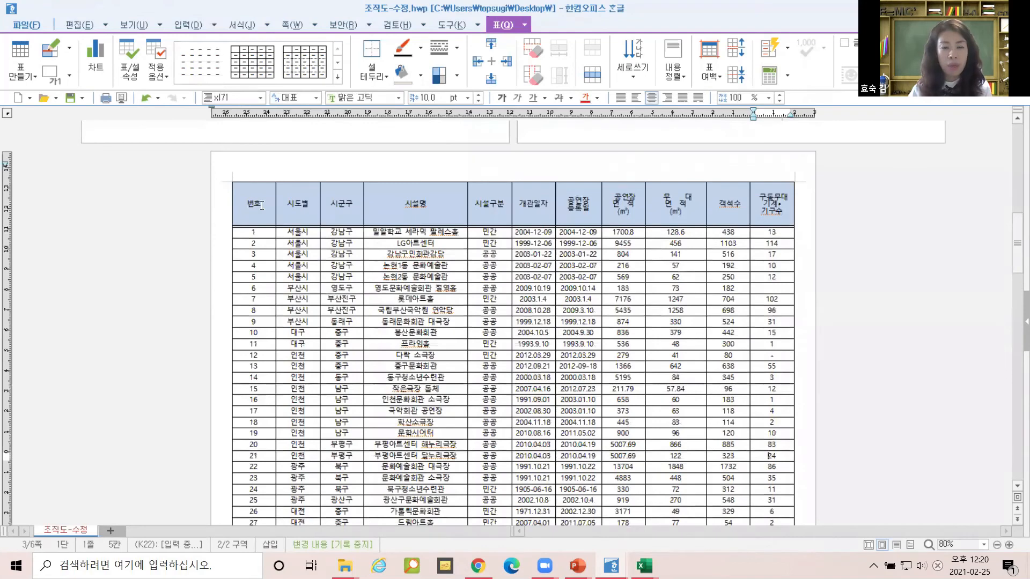
left_click_drag(261, 205, 728, 355)
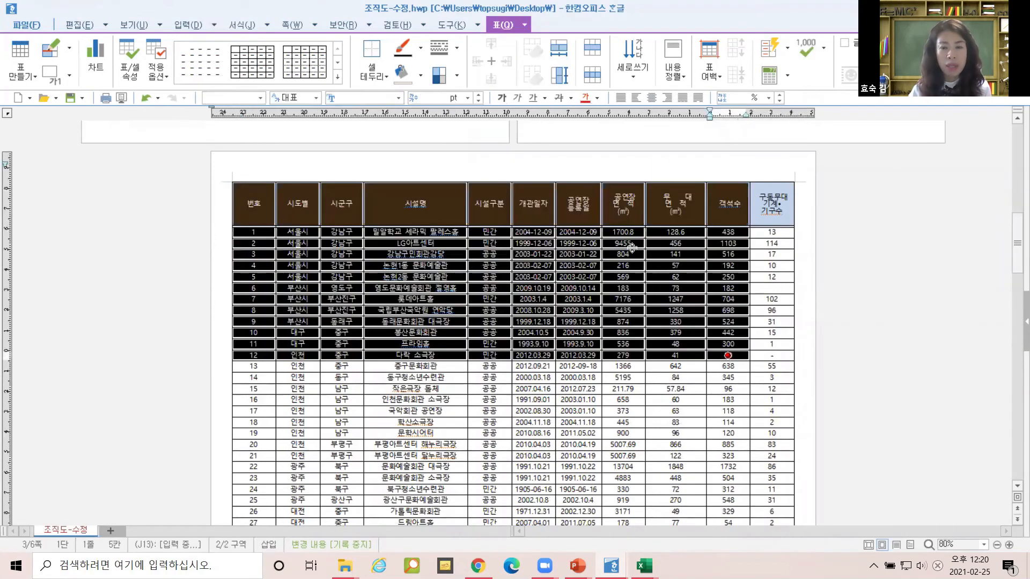
left_click(246, 170)
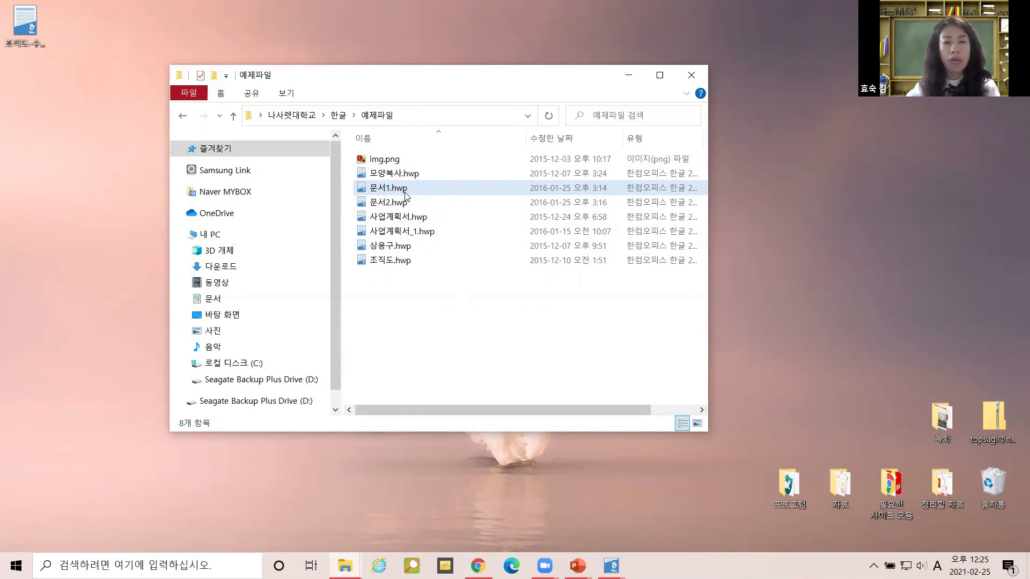
Open 문서1.hwp from 한글 > 예제파일, dismiss the newer-version warning and maximize its window.
key("ctrl")
key("ctrl")
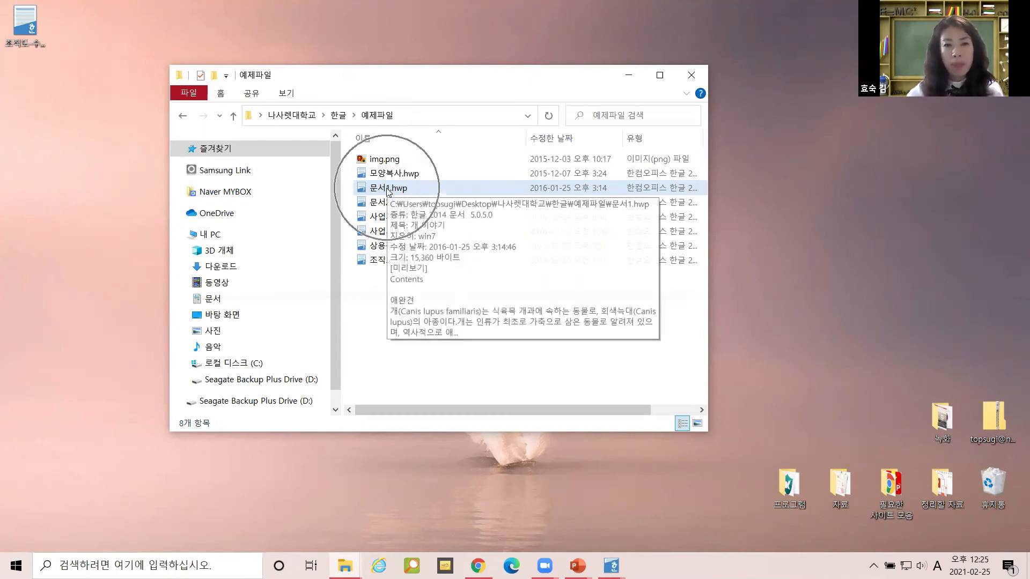
left_click(338, 116)
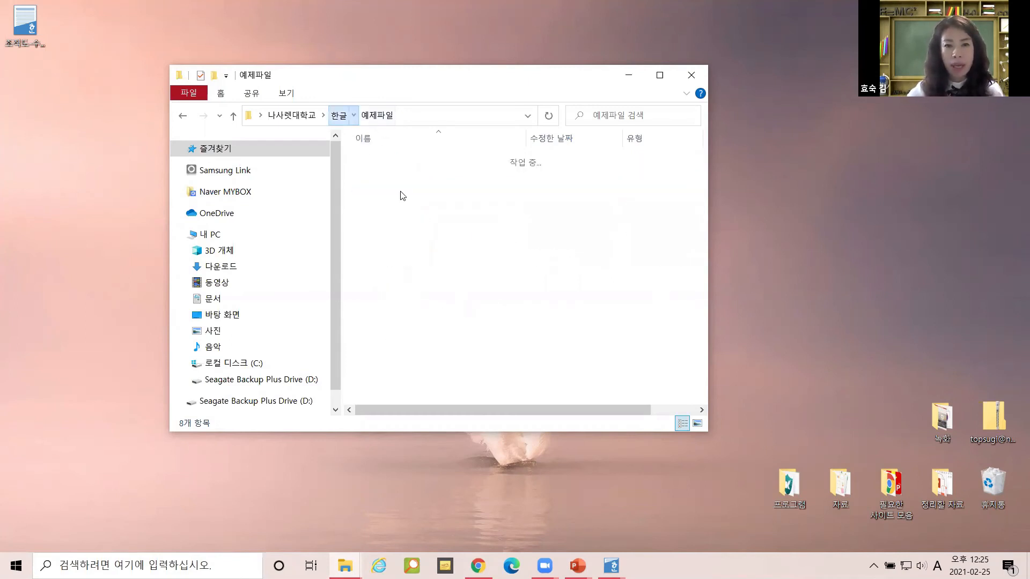
double_click(377, 161)
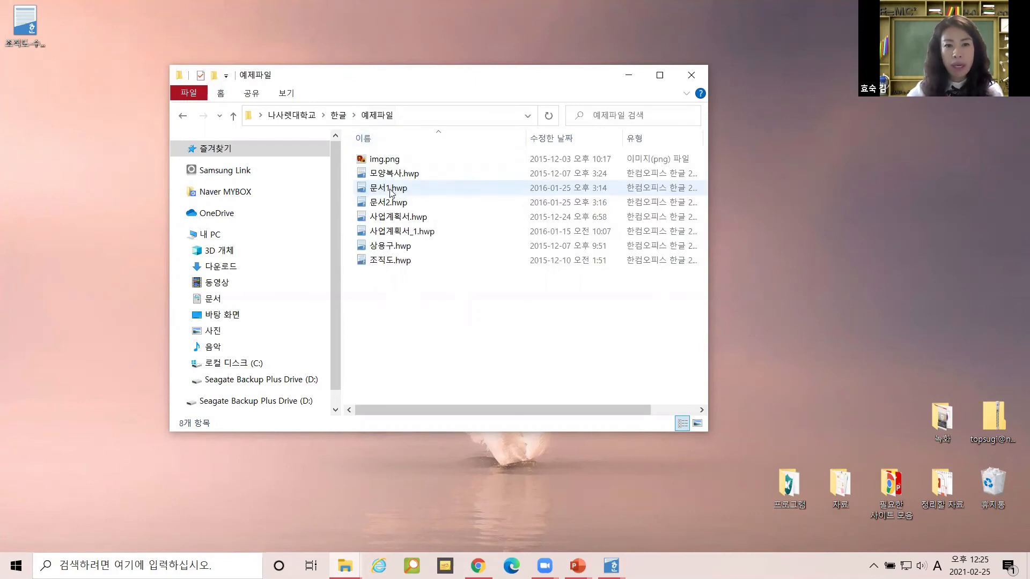
left_click(390, 193)
double_click(389, 192)
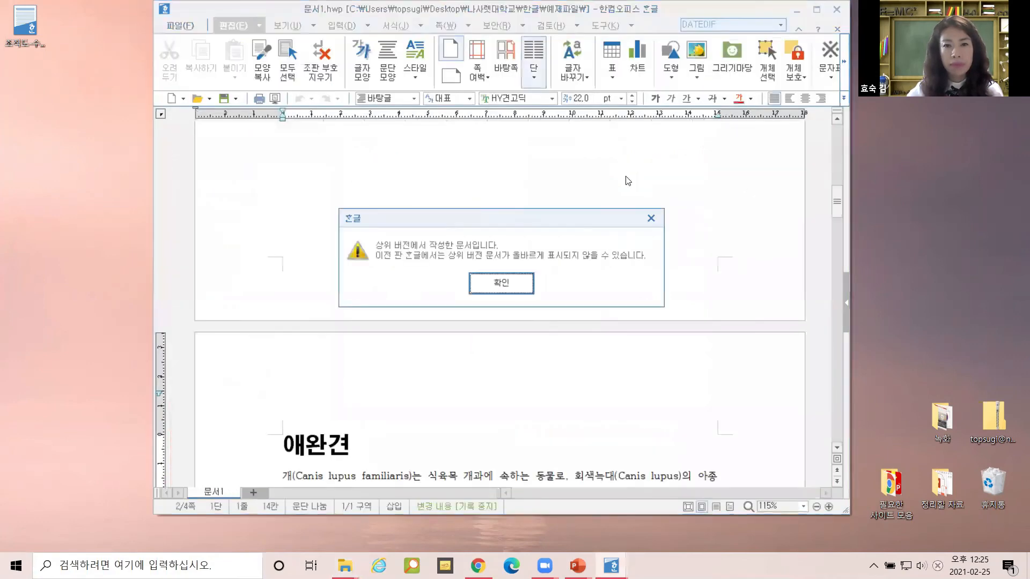
key("Return")
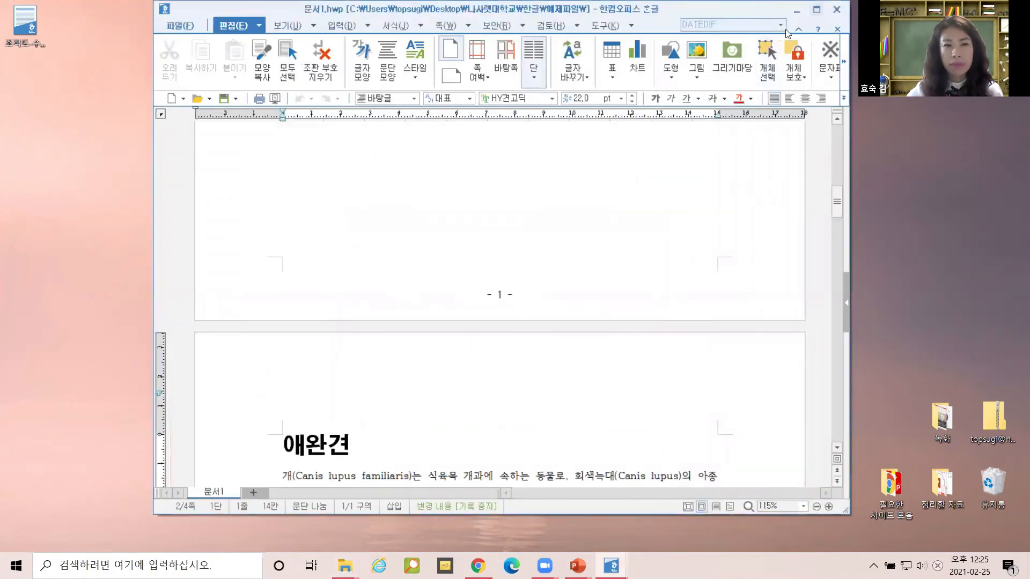
left_click(816, 9)
scroll(385, 270, "down", 5)
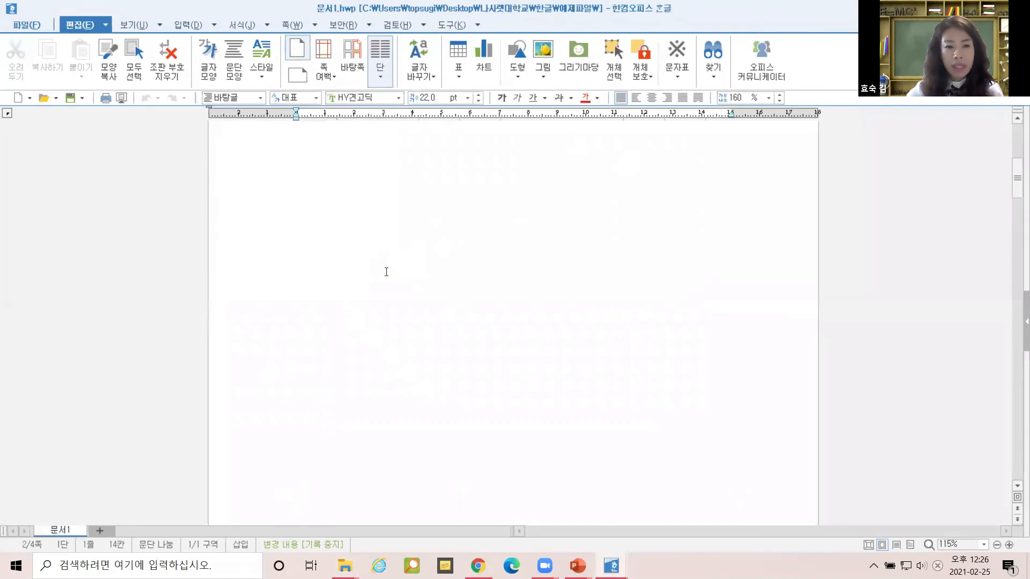
key("ctrl+Home")
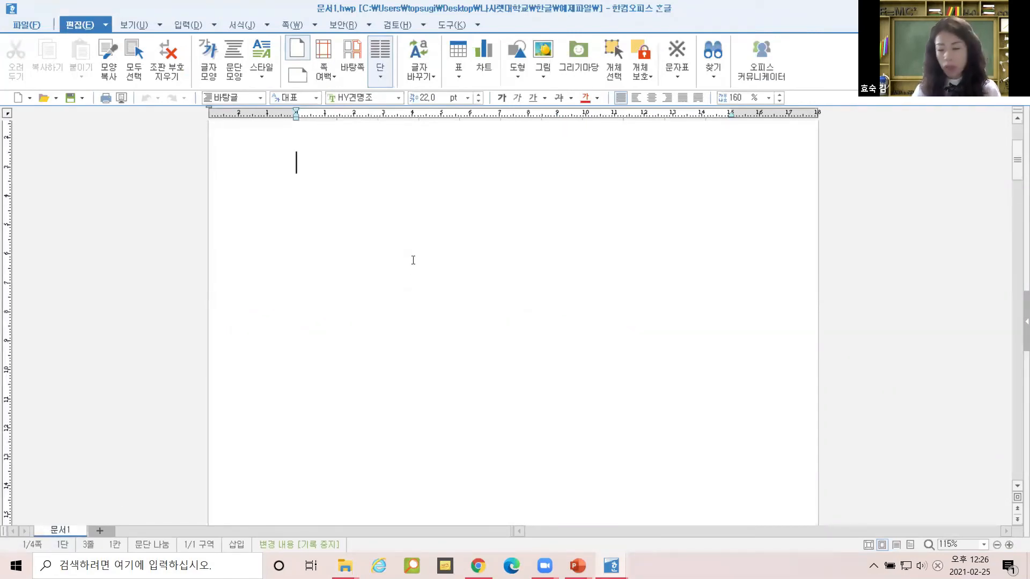
key("ctrl+End")
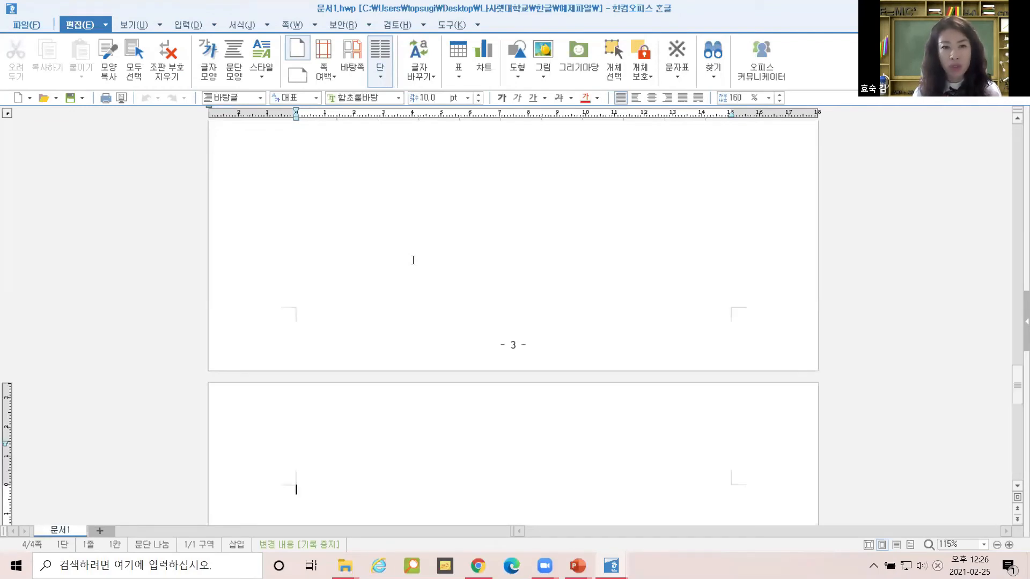
scroll(380, 358, "down", 3)
scroll(380, 358, "down", 1)
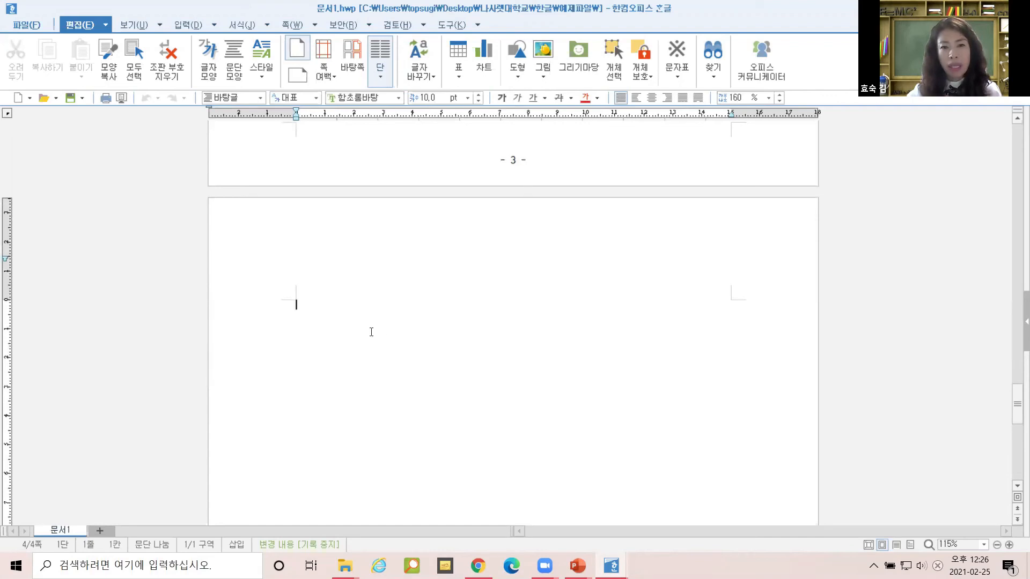
scroll(387, 338, "down", 6)
scroll(381, 339, "up", 8)
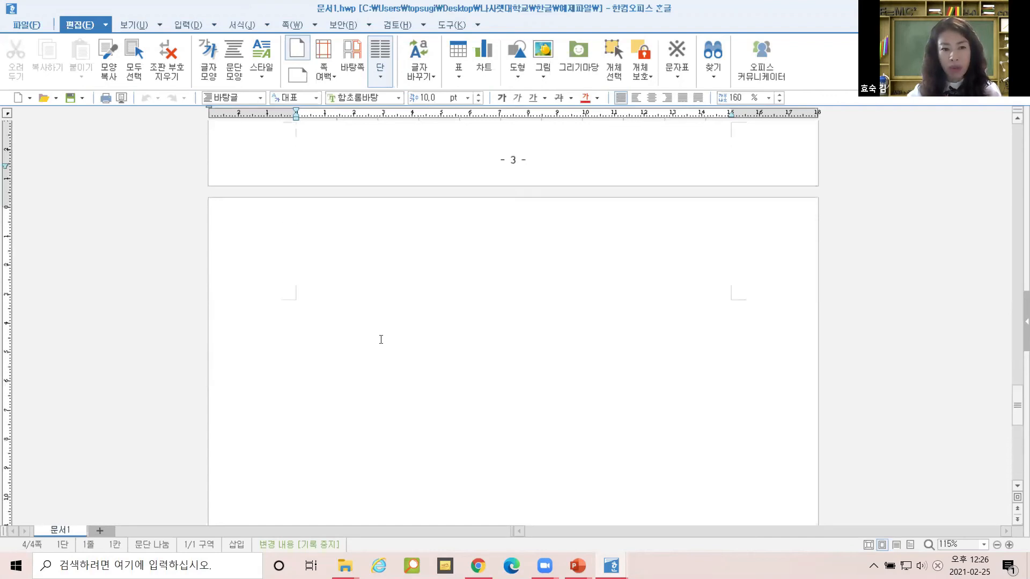
scroll(354, 376, "down", 4)
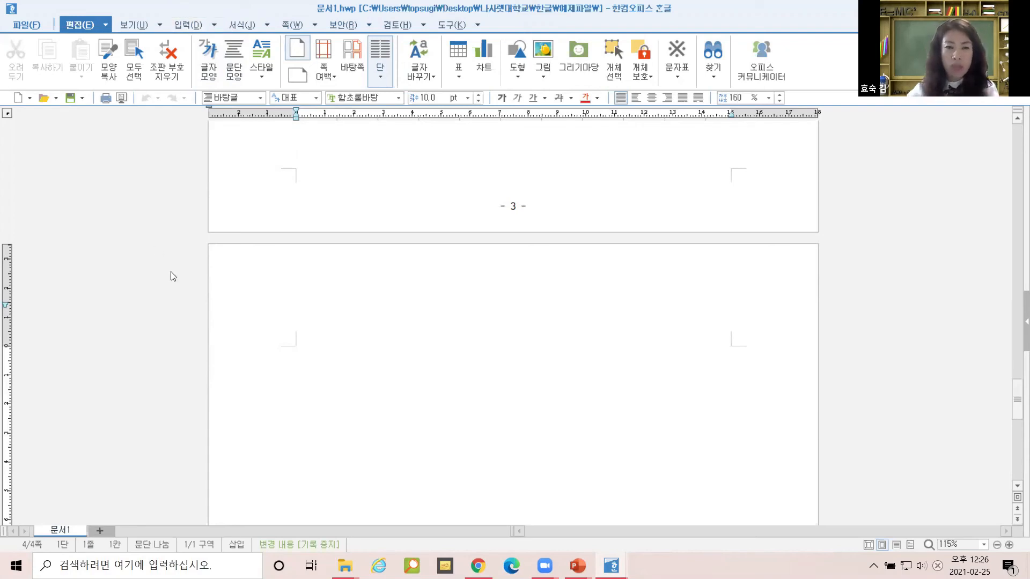
Insert 문서2.hwp with 입력 > 문서 끼워 넣기 and confirm the message.
left_click(215, 25)
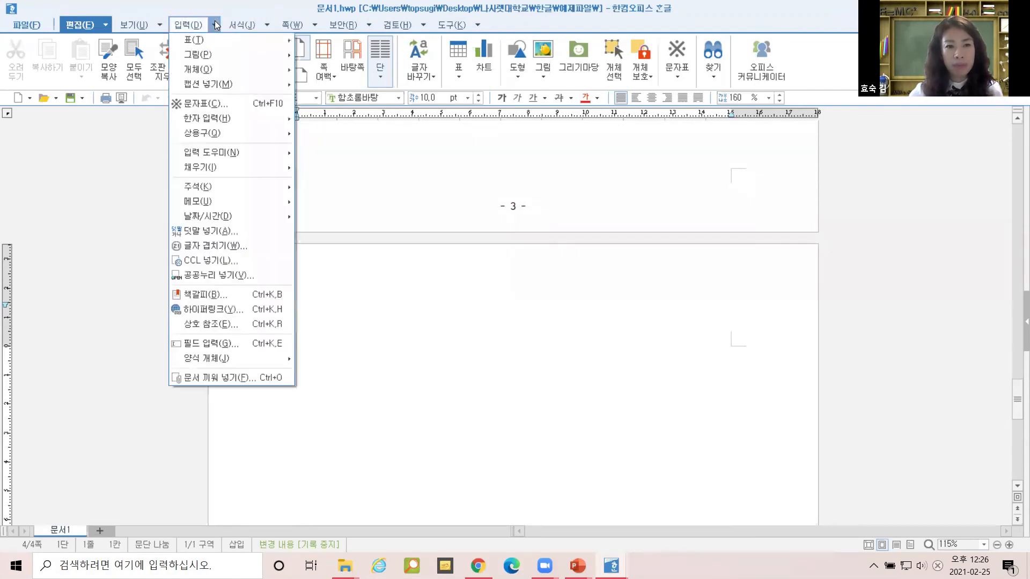
left_click(249, 377)
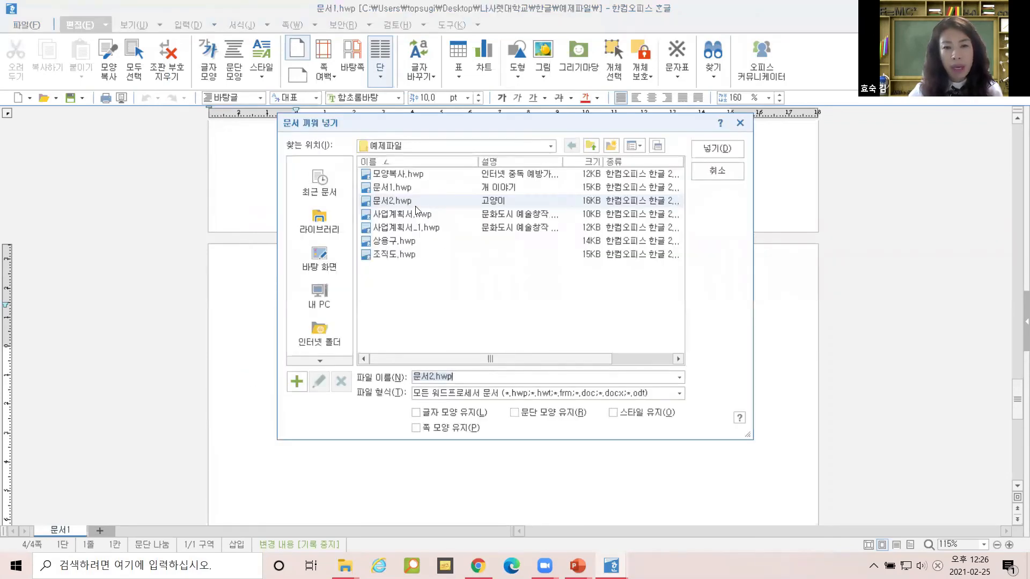
left_click(410, 204)
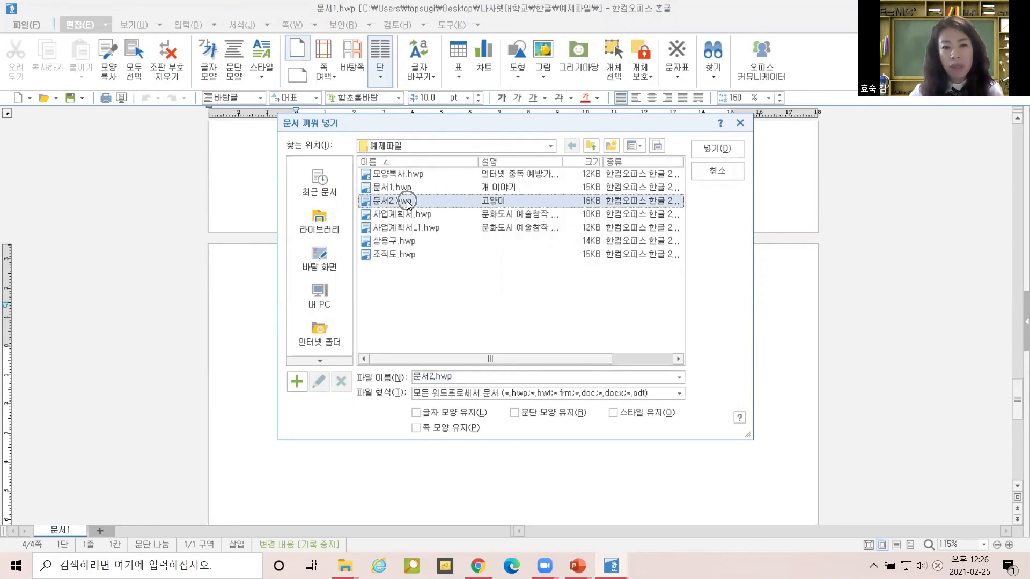
left_click(717, 150)
left_click(529, 305)
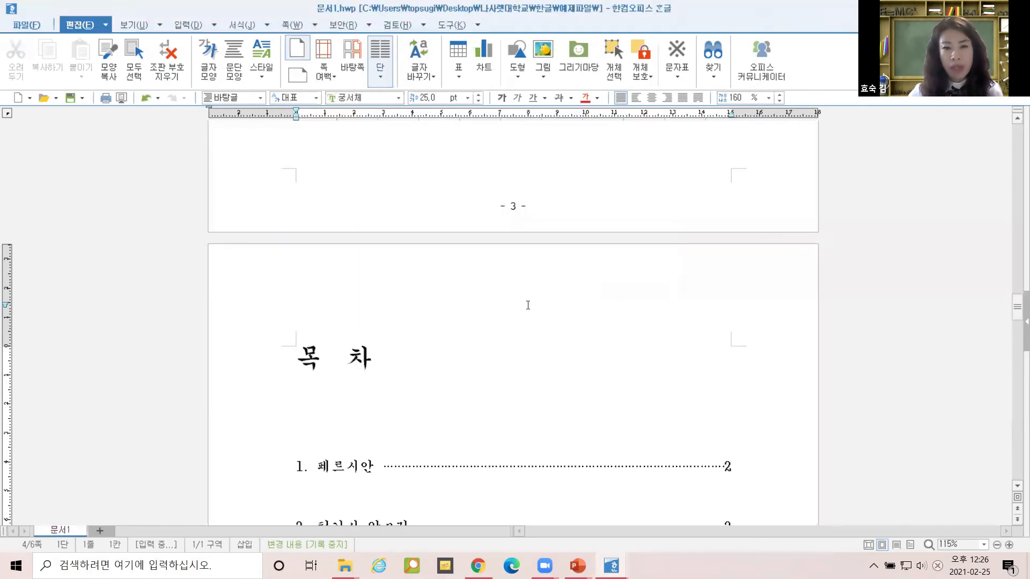
scroll(535, 314, "down", 2)
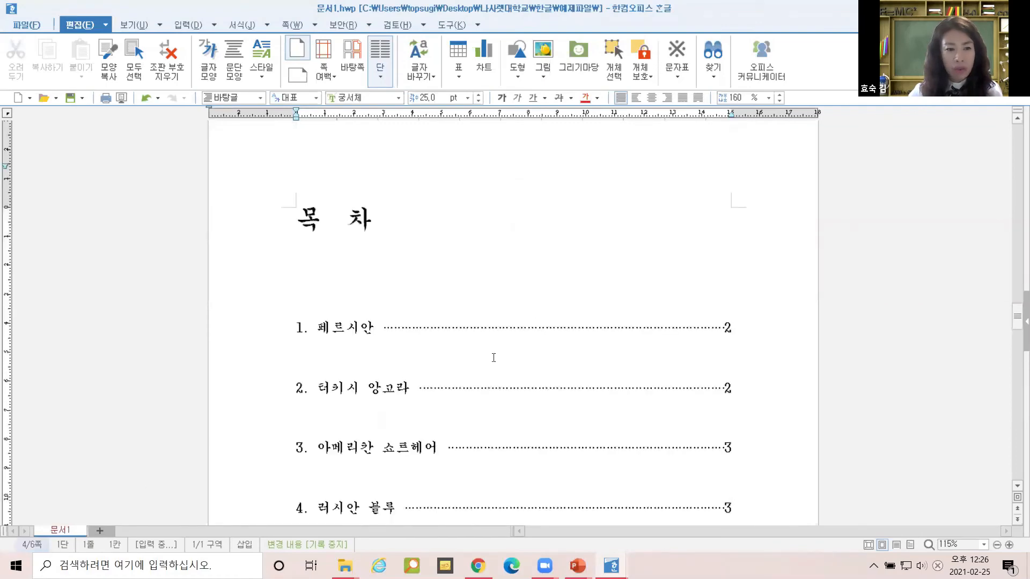
scroll(504, 338, "down", 6)
scroll(507, 333, "up", 15)
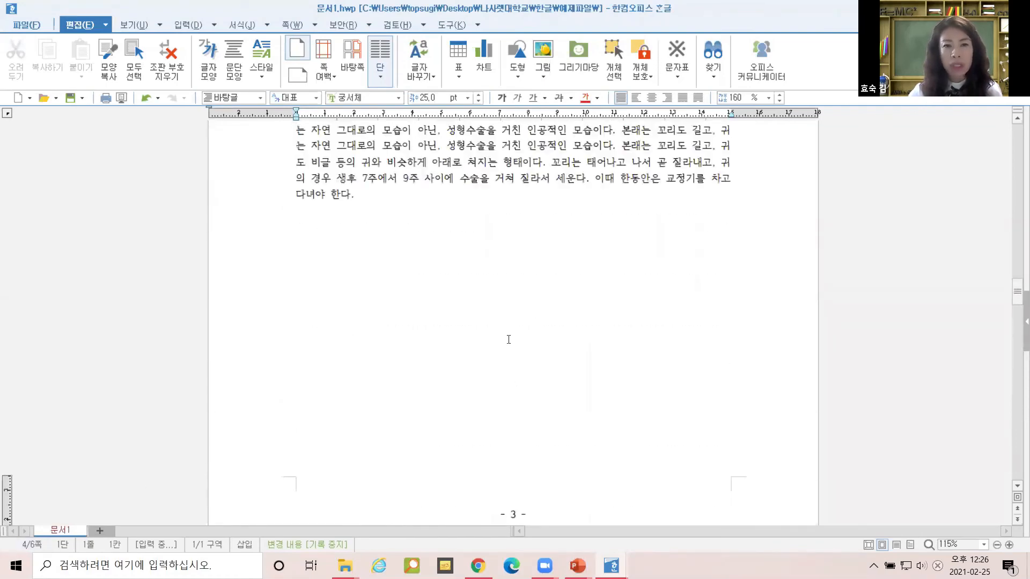
scroll(517, 294, "up", 20)
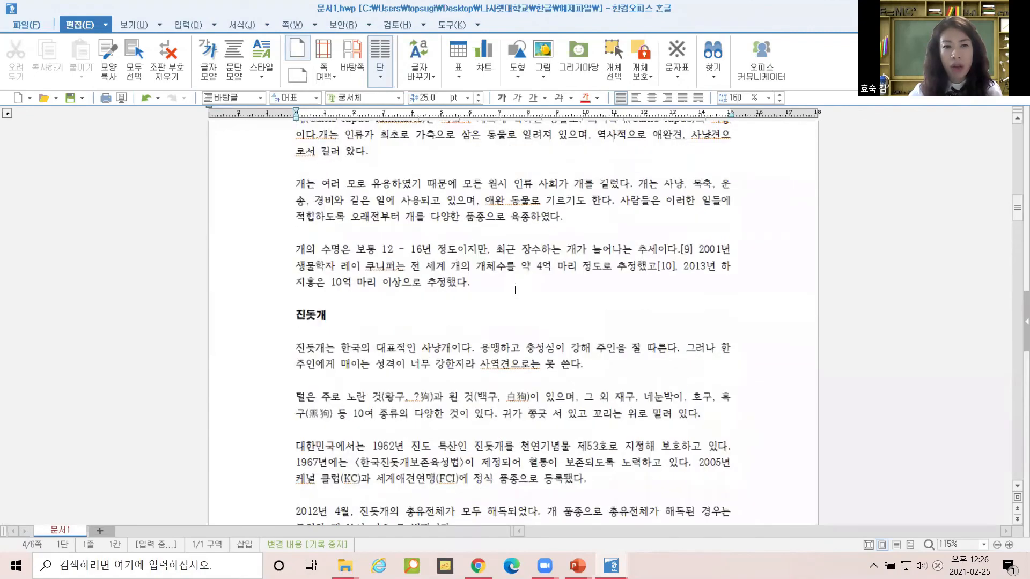
scroll(515, 291, "down", 16)
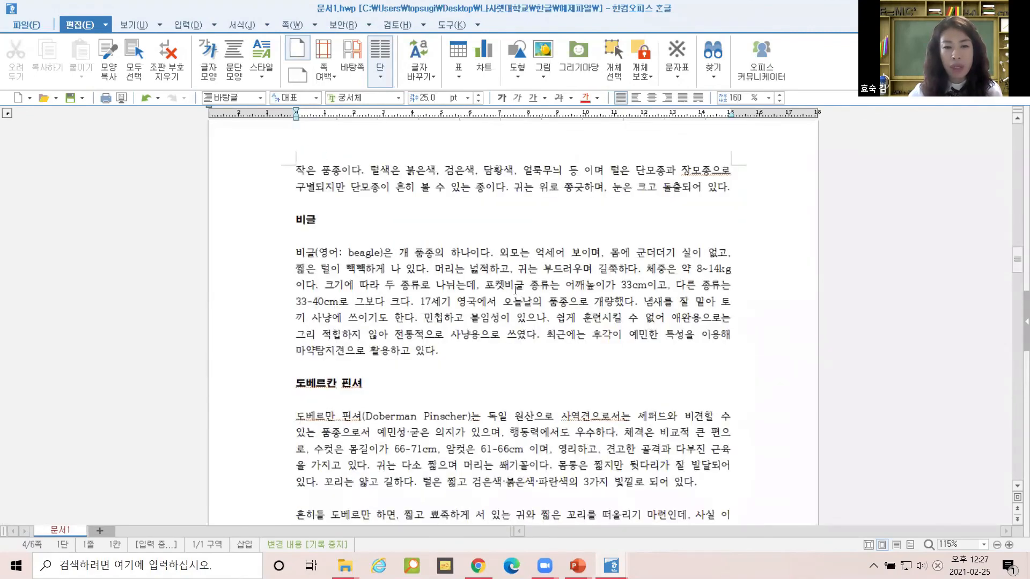
scroll(515, 291, "down", 15)
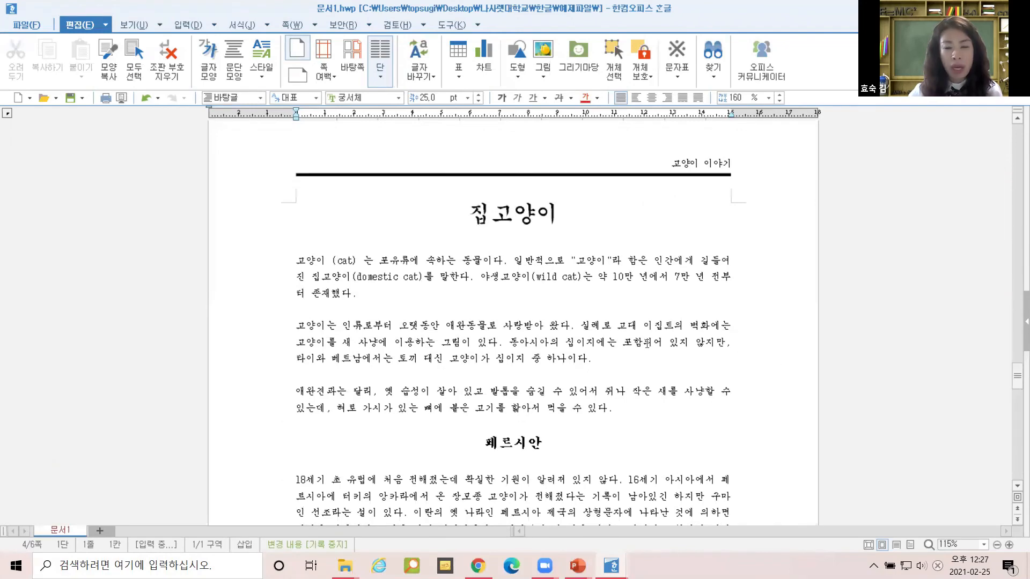
scroll(622, 318, "down", 15)
scroll(621, 313, "up", 10)
scroll(620, 314, "up", 12)
Select the whole 목차 contents block and show page thumbnails beside the document.
left_click(293, 254)
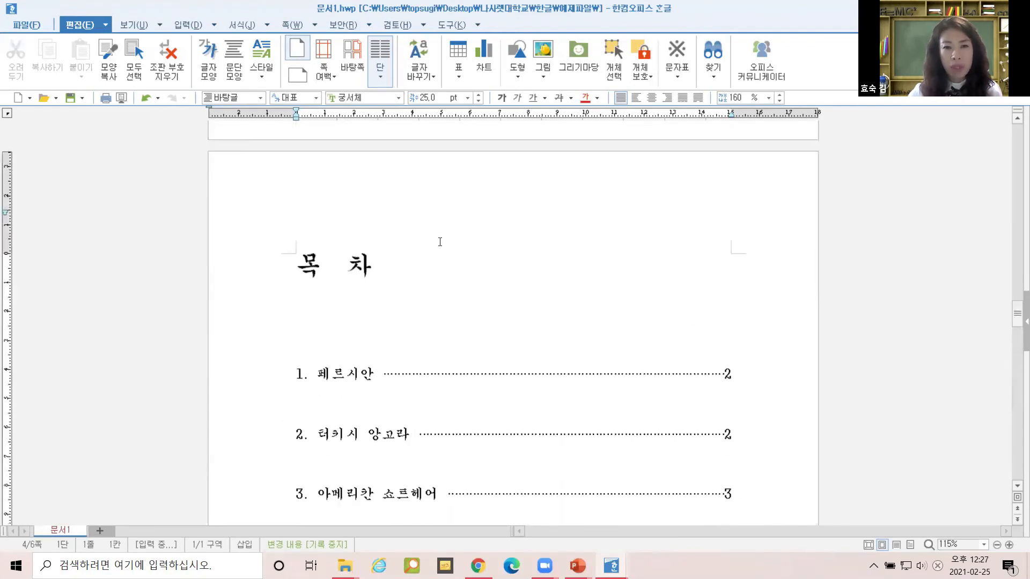
left_click_drag(293, 253, 679, 508)
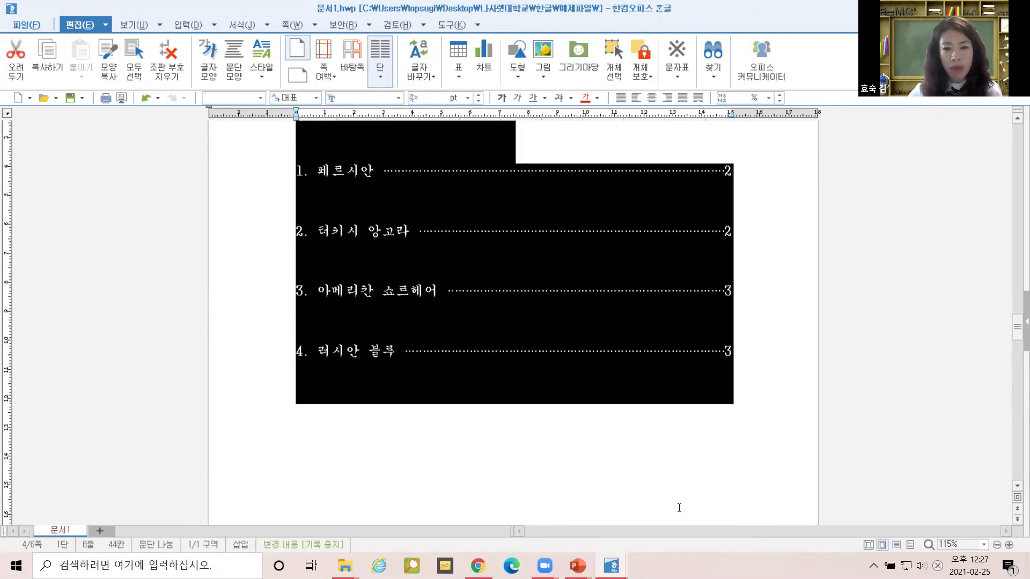
scroll(469, 271, "up", 4)
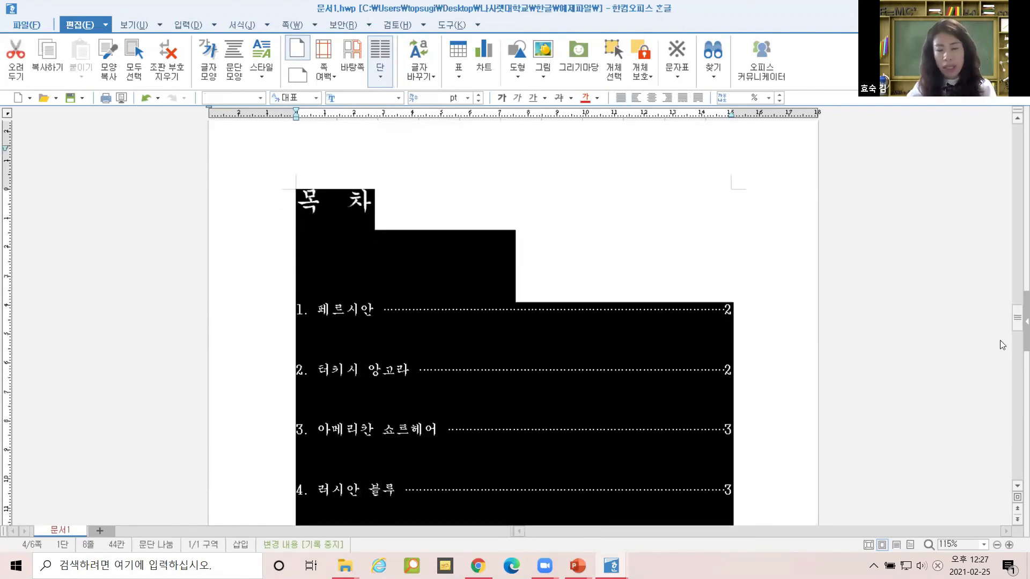
left_click(1025, 322)
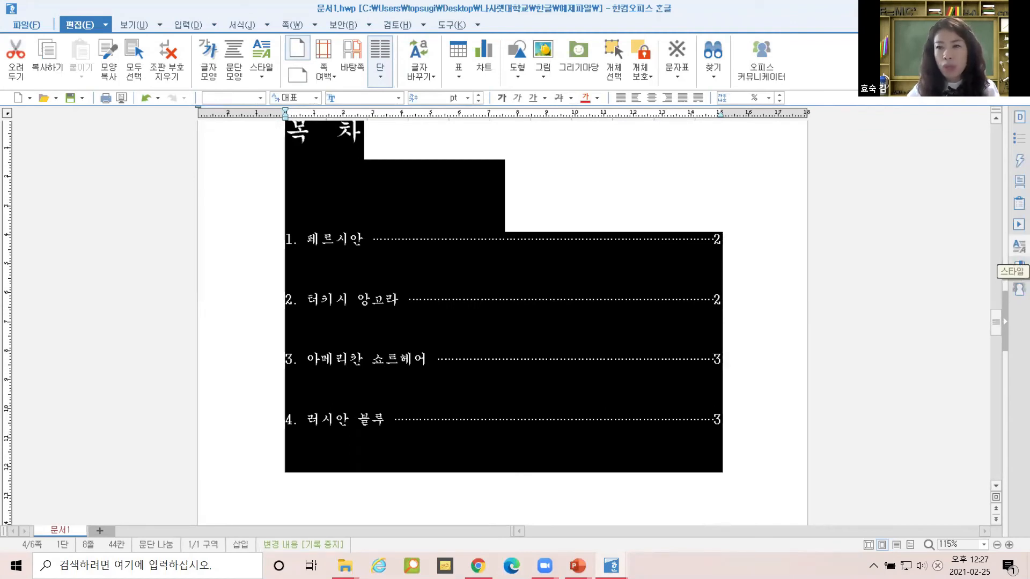
left_click(1016, 184)
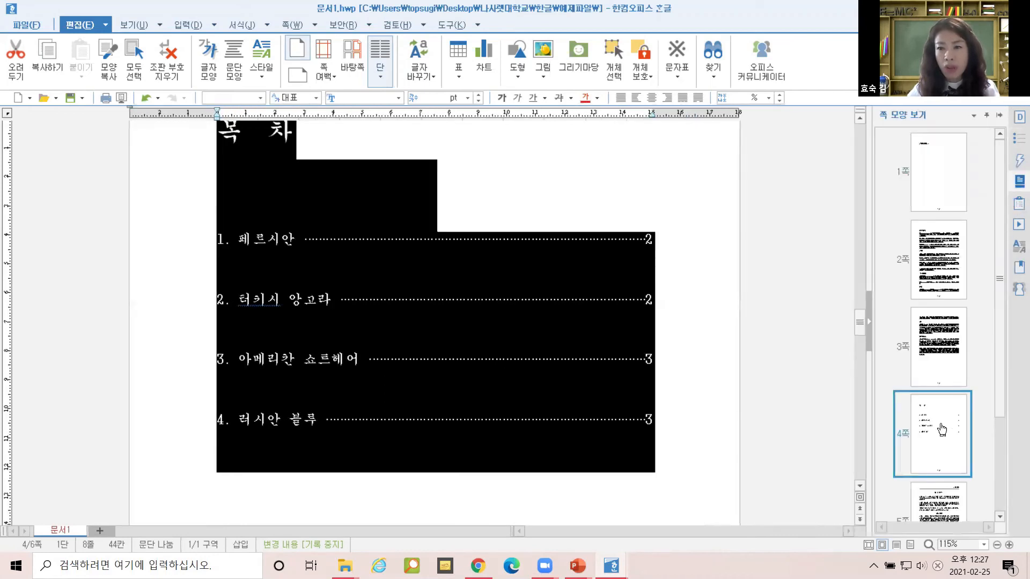
Replace the 목차 block with the pasted cat article, then undo both changes.
key("Delete")
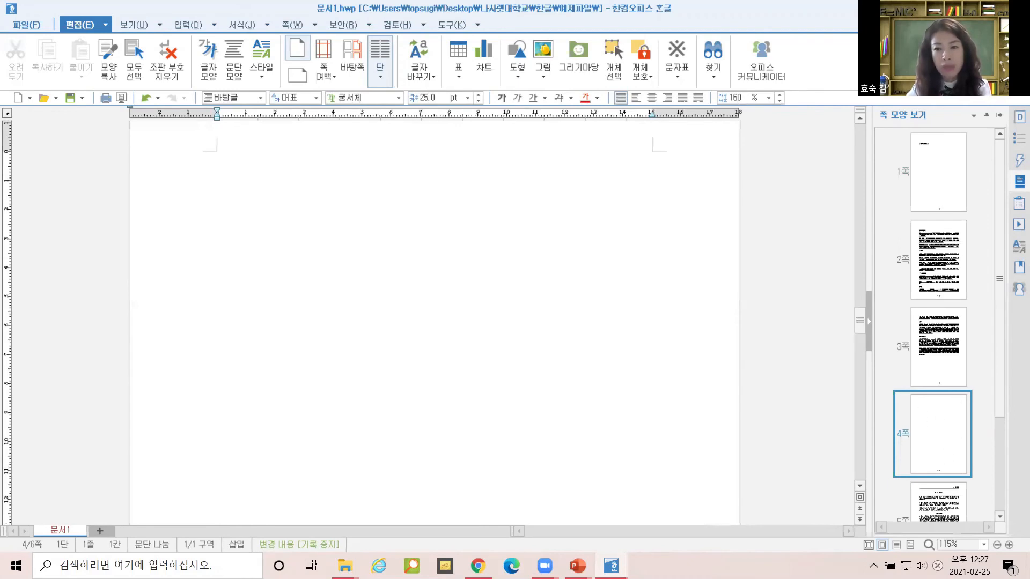
key("ctrl+v")
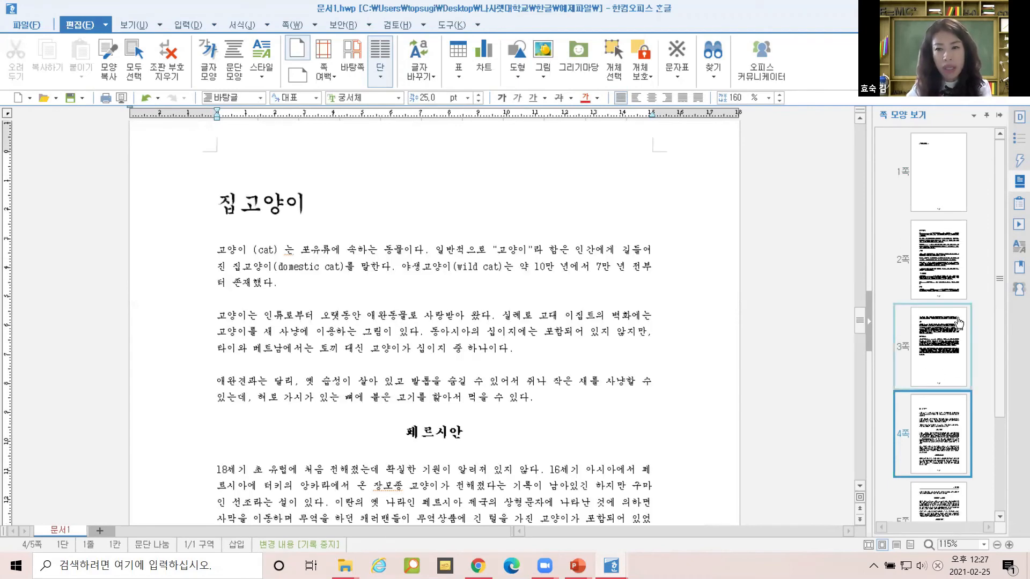
key("ctrl+z")
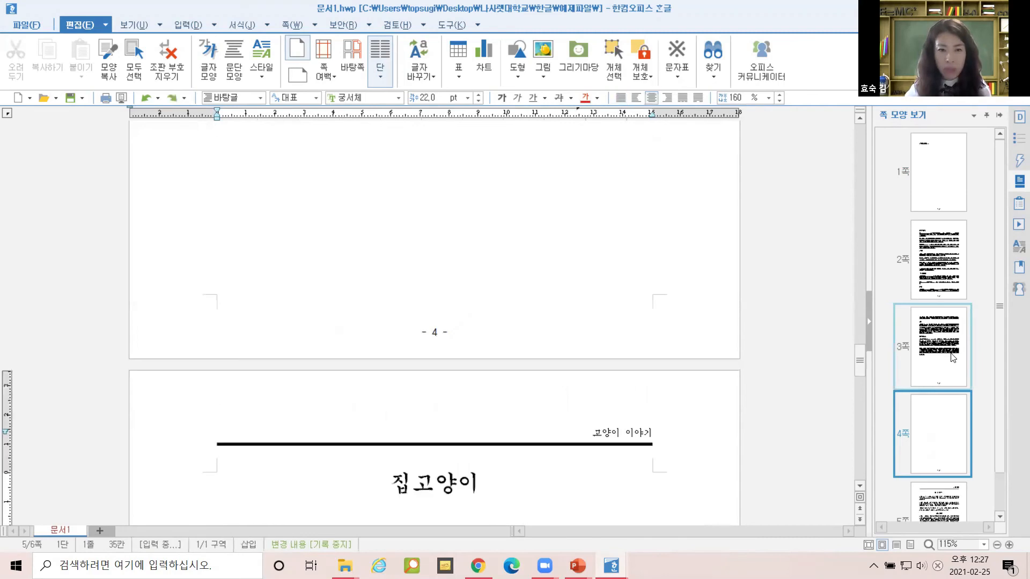
key("ctrl+z")
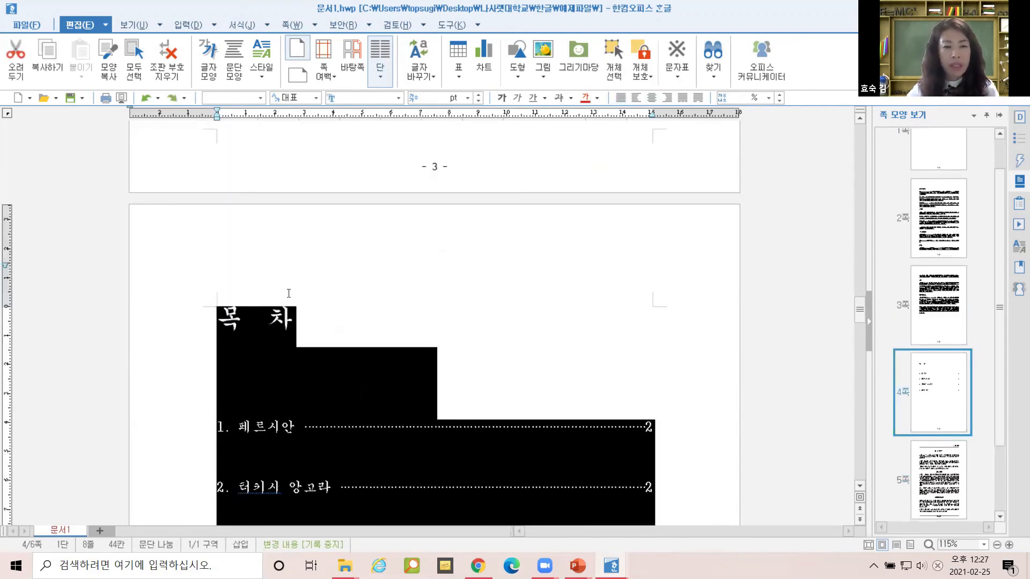
Reselect the 목차 block and replace it with the pasted 집고양이 cat article.
scroll(234, 211, "down", 3)
left_click_drag(216, 181, 757, 518)
key("Delete")
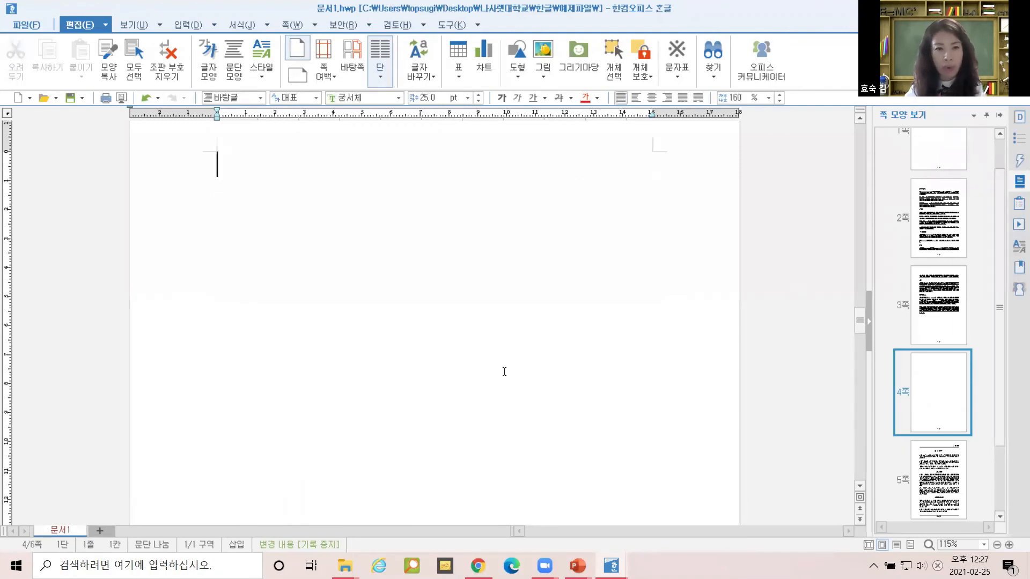
key("ctrl+v")
scroll(479, 338, "up", 1)
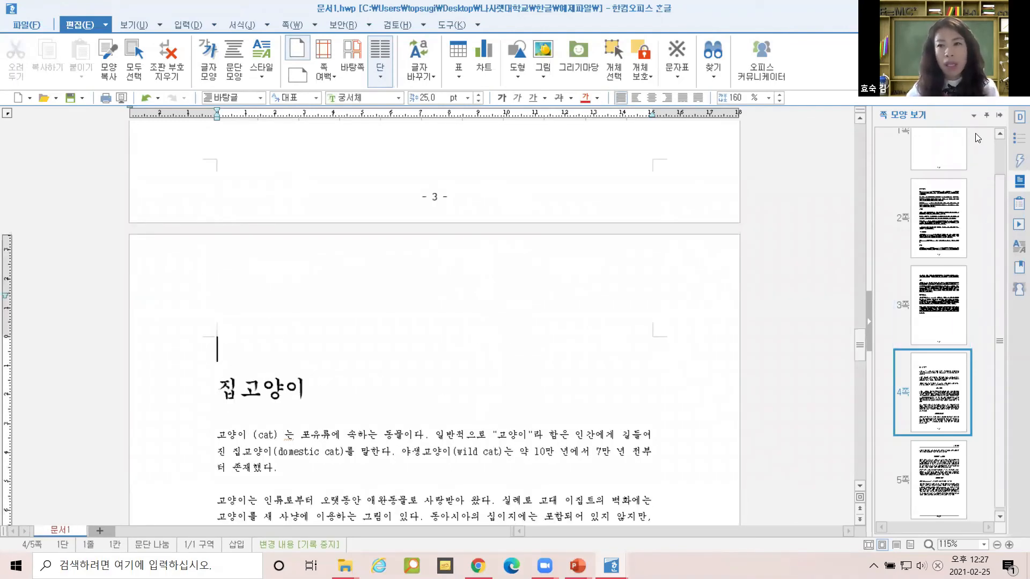
left_click(869, 320)
scroll(352, 352, "down", 1)
scroll(328, 352, "up", 10)
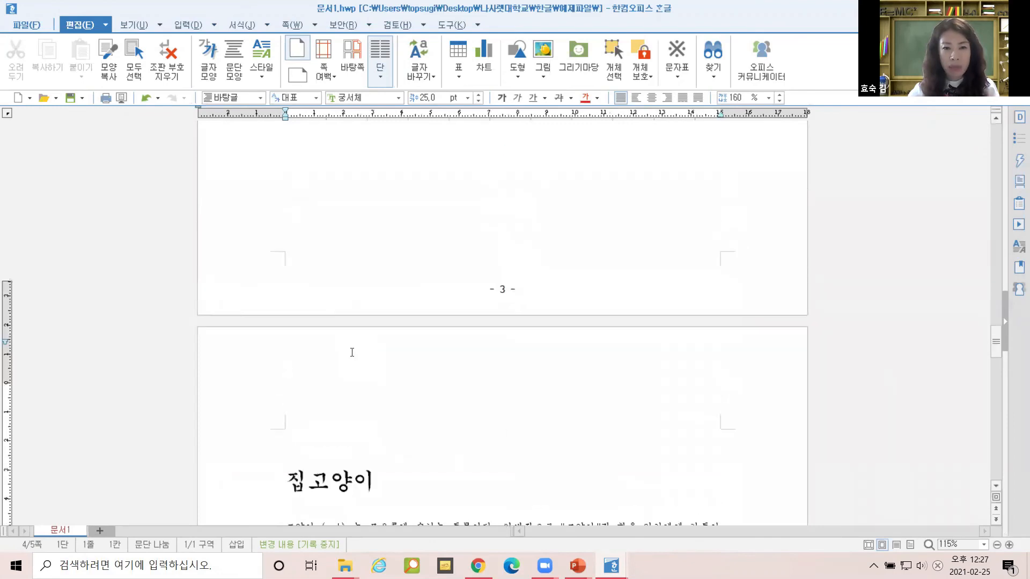
scroll(438, 346, "up", 5)
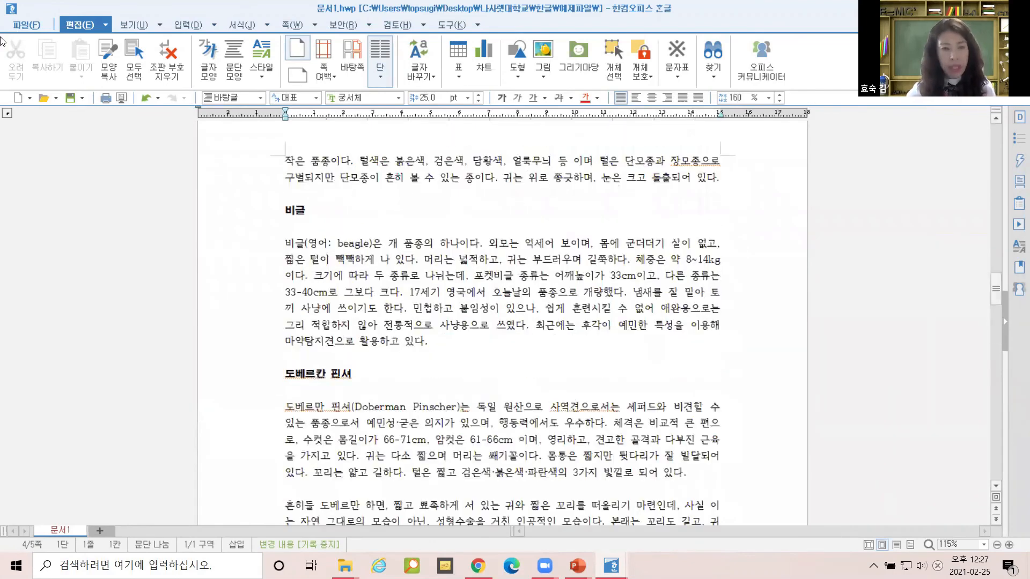
scroll(525, 318, "down", 8)
scroll(521, 317, "down", 3)
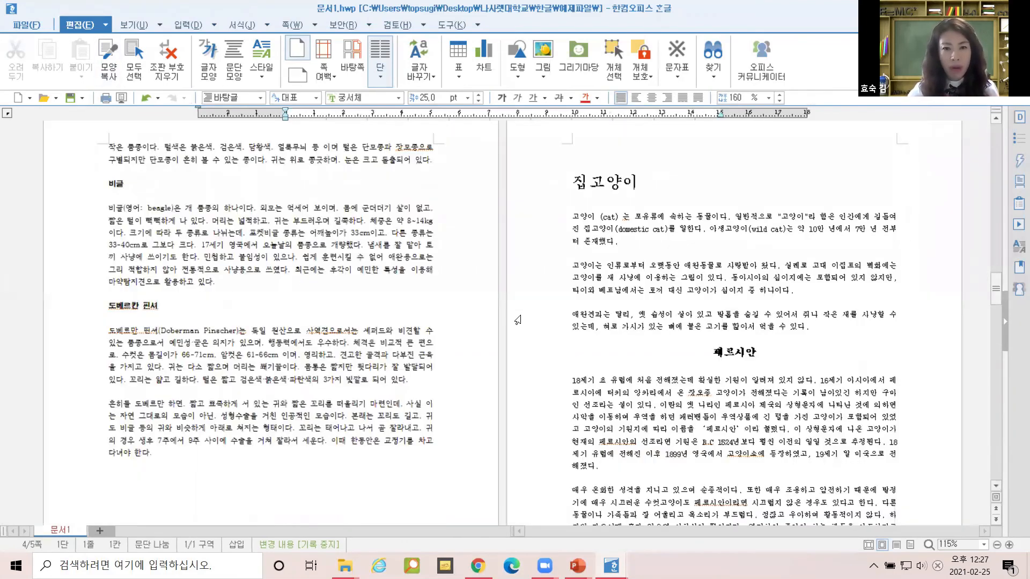
scroll(473, 314, "down", 1)
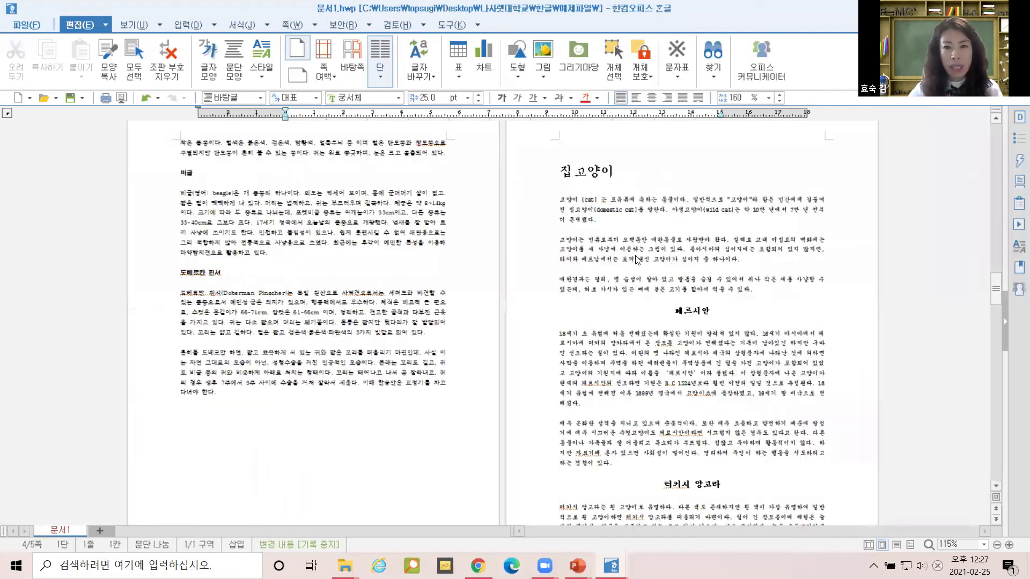
scroll(532, 212, "down", 3)
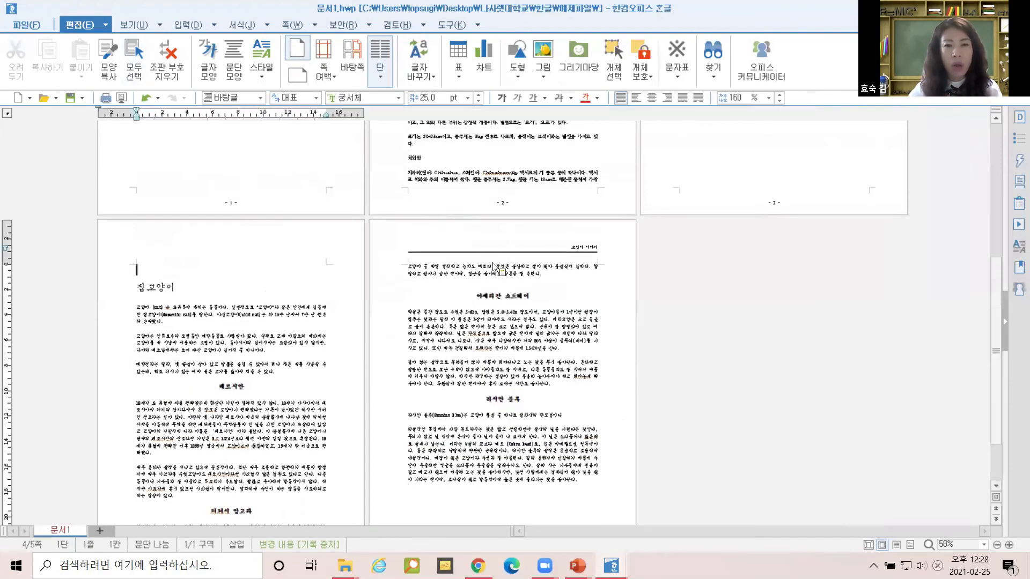
scroll(556, 196, "up", 1)
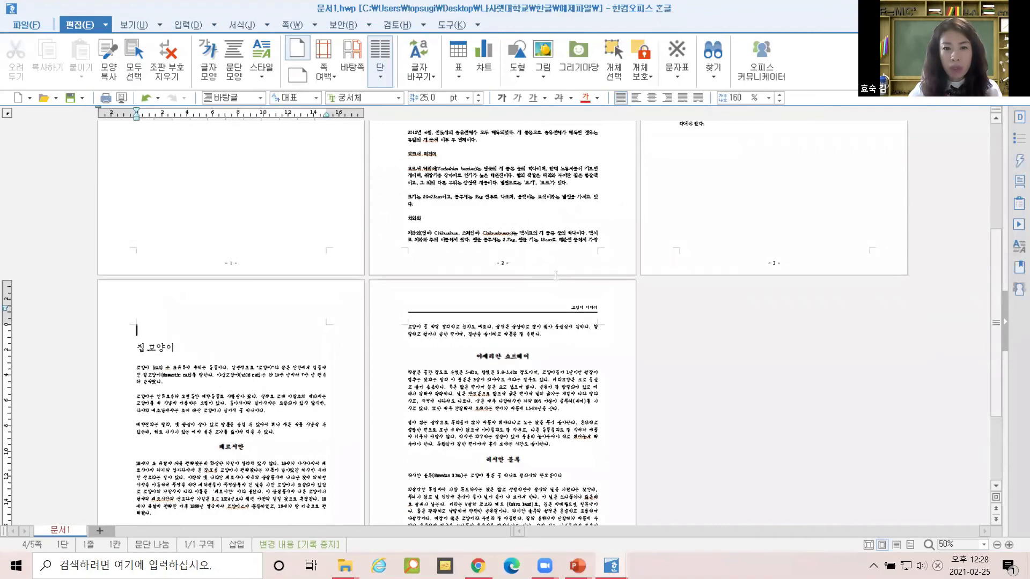
scroll(556, 275, "down", 3)
scroll(451, 392, "up", 5)
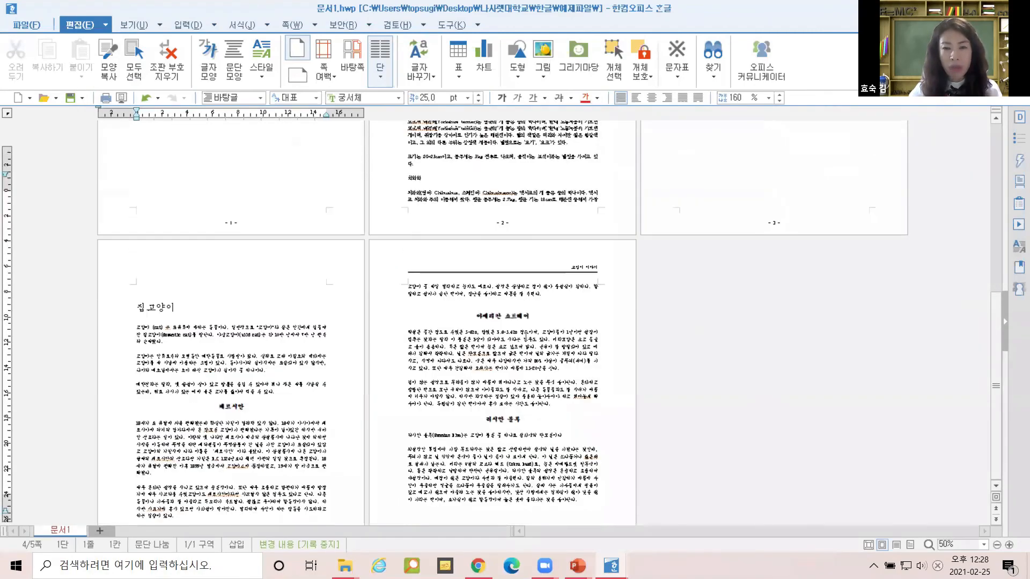
scroll(526, 336, "down", 5)
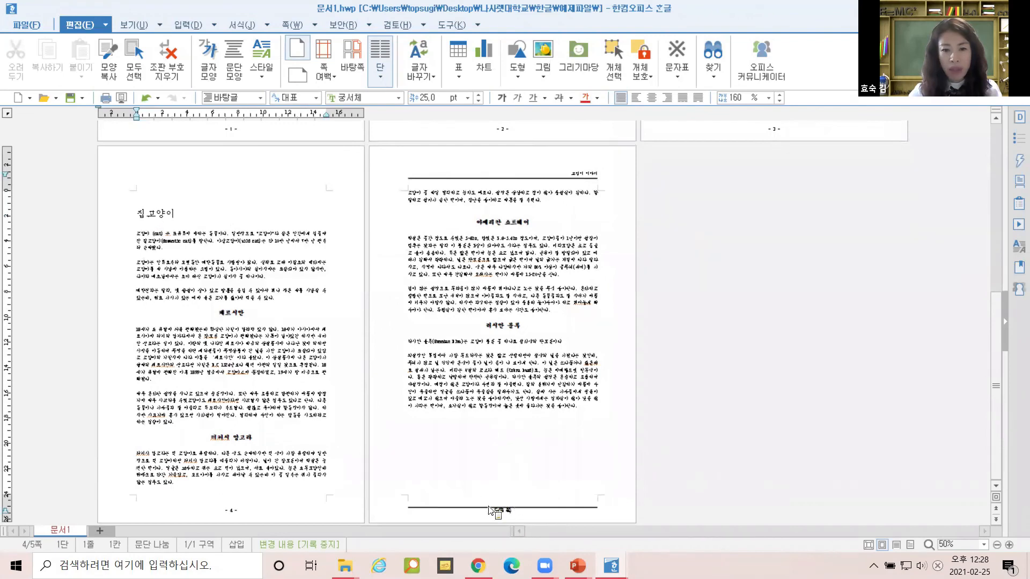
scroll(538, 502, "up", 2)
scroll(539, 218, "up", 6)
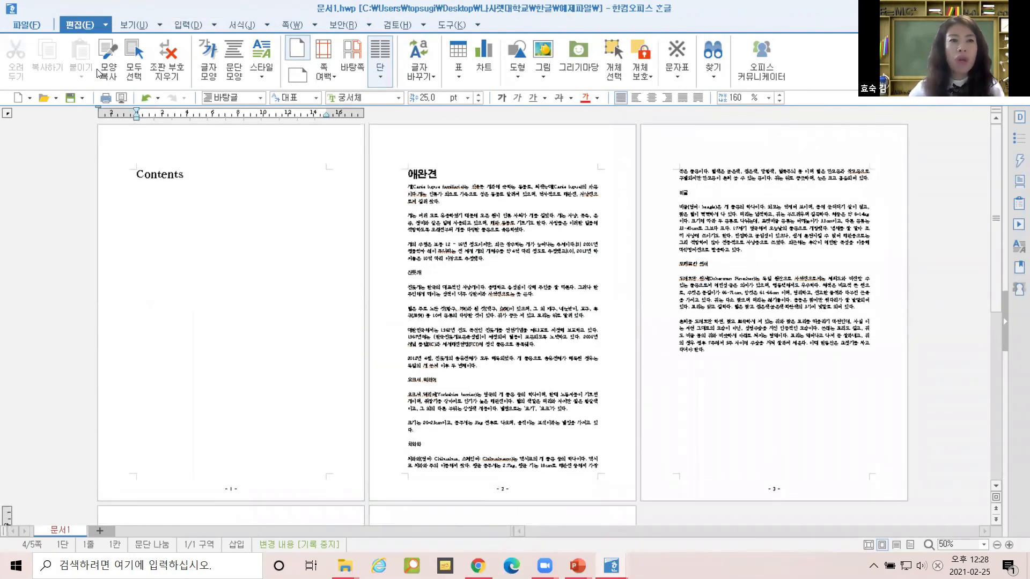
Turn on 문단 부호 and 조판 부호, then scroll to inspect the header and page-number codes.
left_click(132, 25)
left_click(69, 44)
left_click(69, 62)
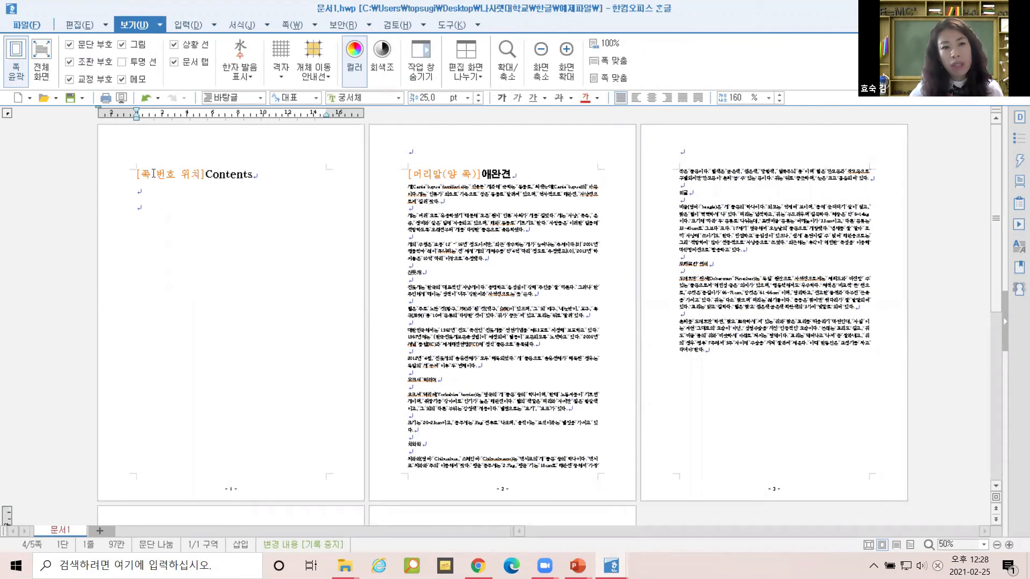
scroll(579, 301, "down", 3)
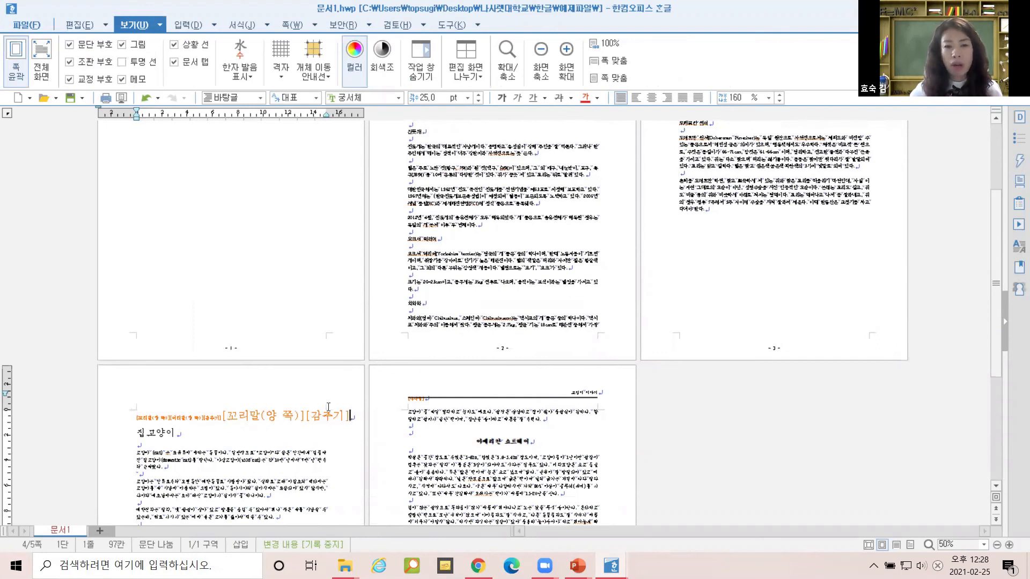
scroll(529, 305, "up", 3)
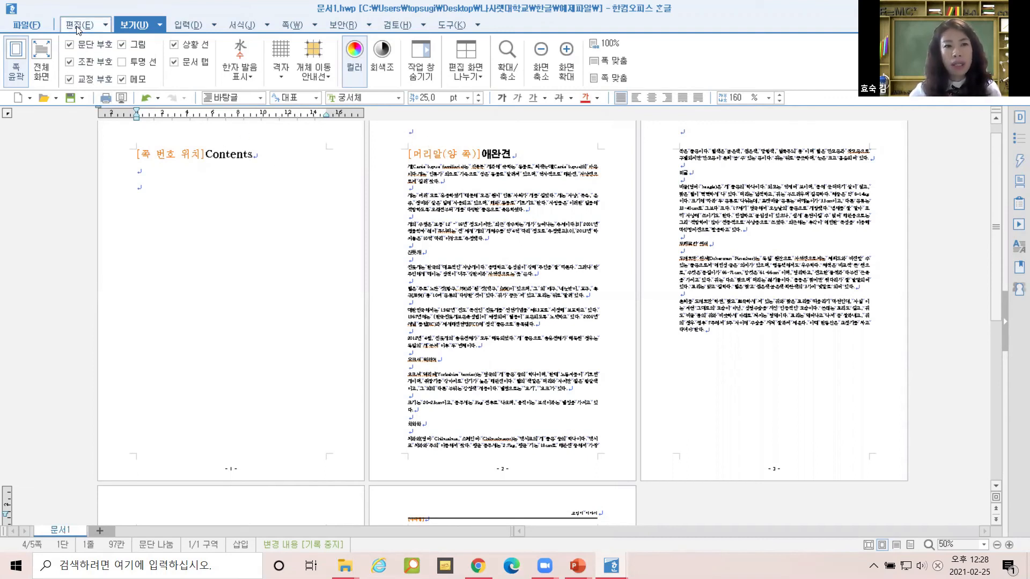
left_click(105, 26)
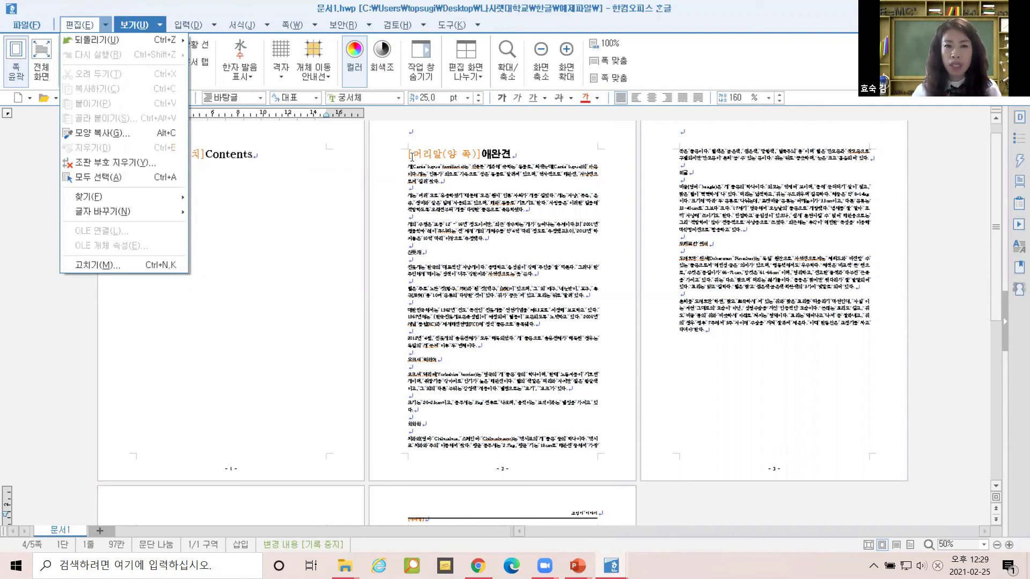
Use 조판 부호 지우기 to delete the 쪽 번호 위치, 머리말, 꼬리말 and 감추기 codes.
left_click(105, 24)
left_click(105, 24)
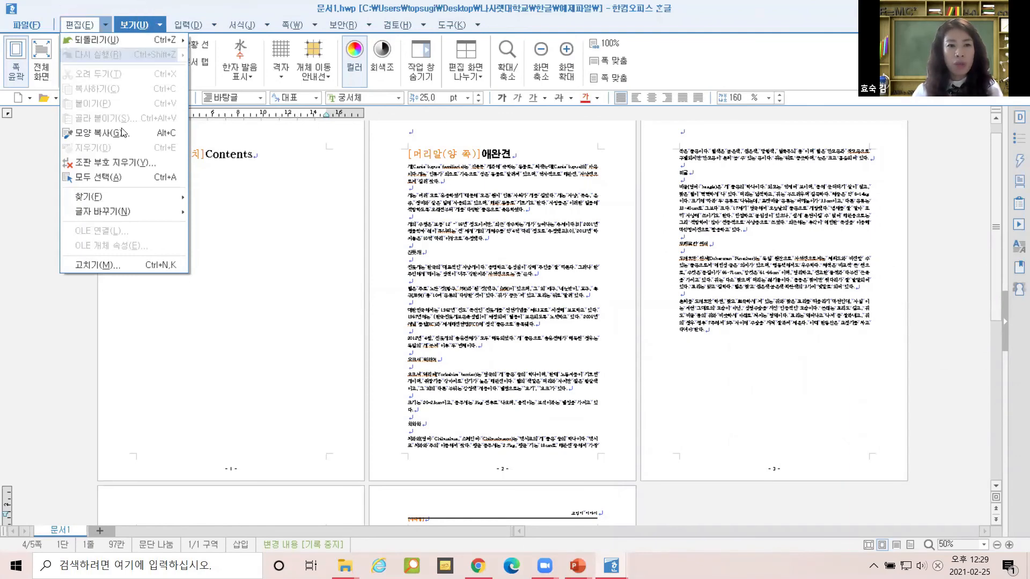
left_click(132, 162)
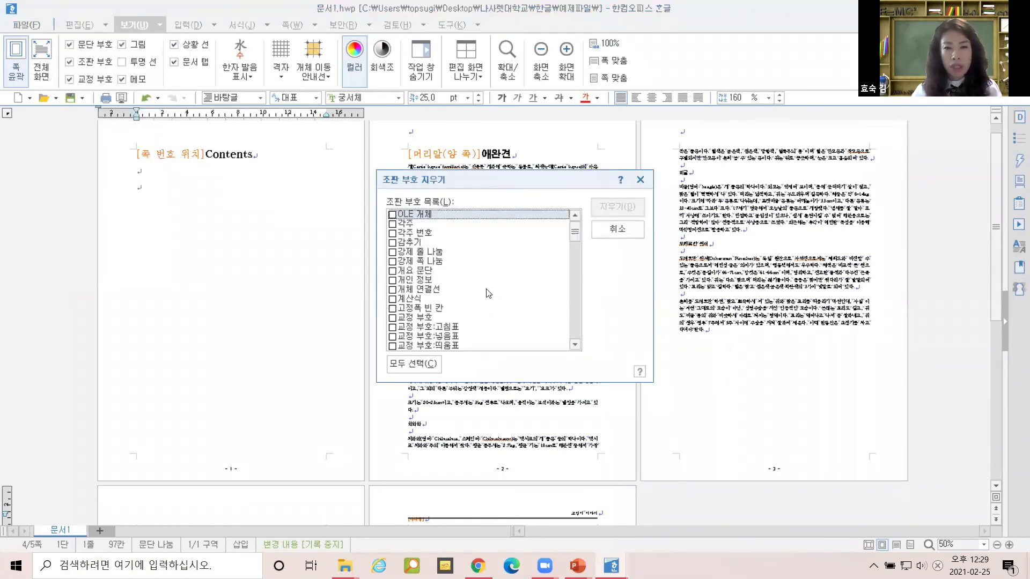
key("shift+w")
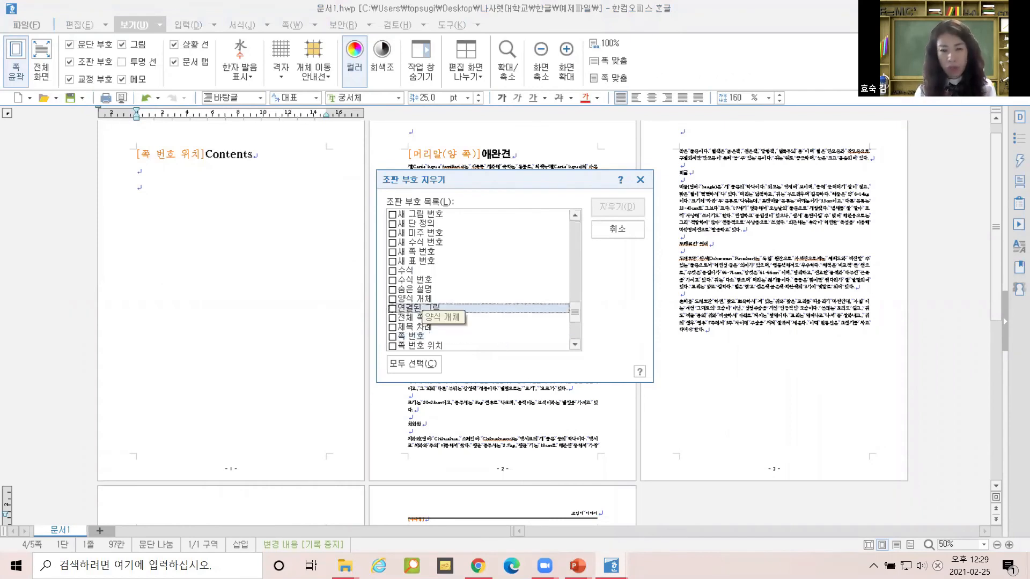
left_click(388, 345)
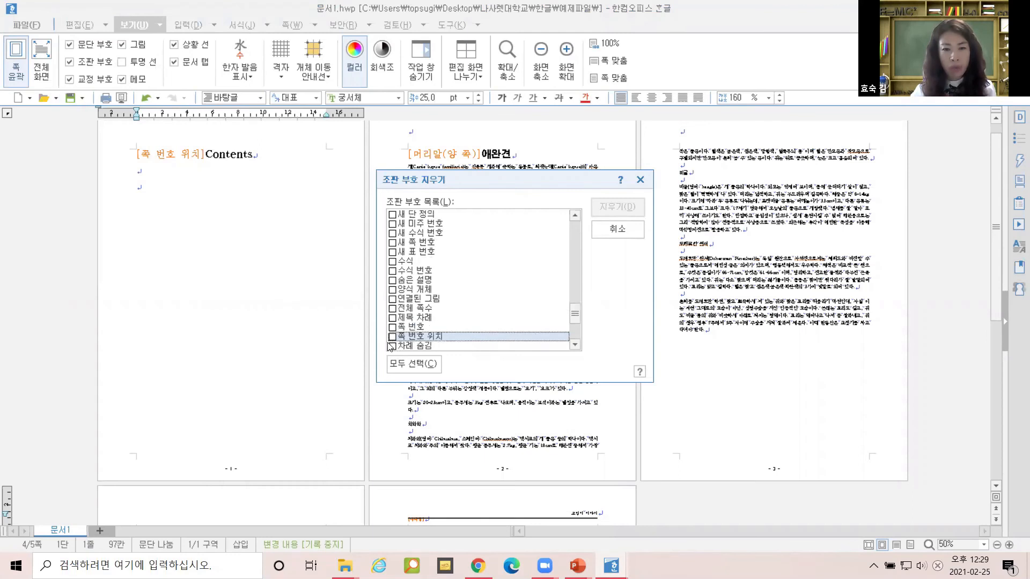
left_click(393, 338)
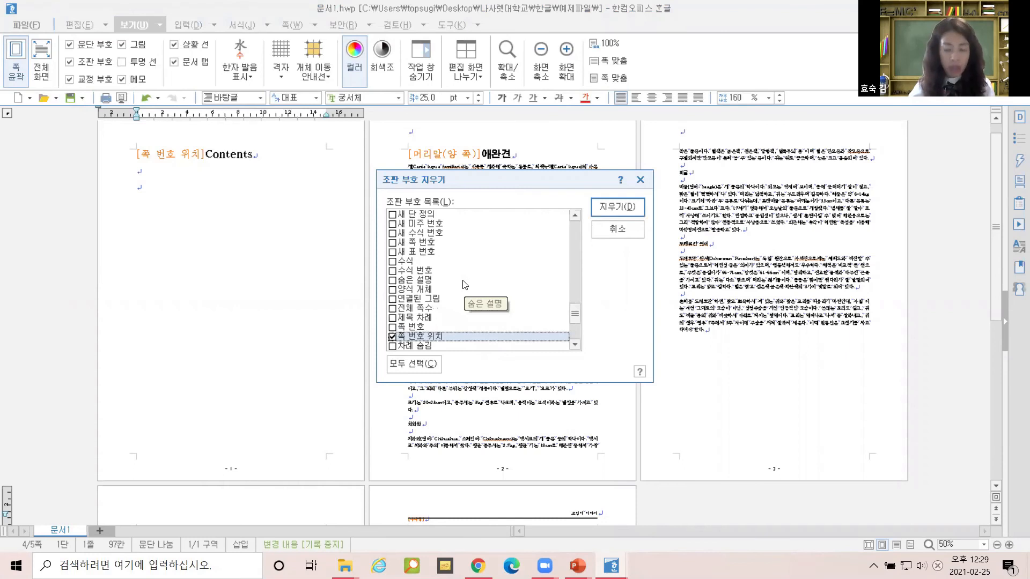
scroll(465, 284, "up", 5)
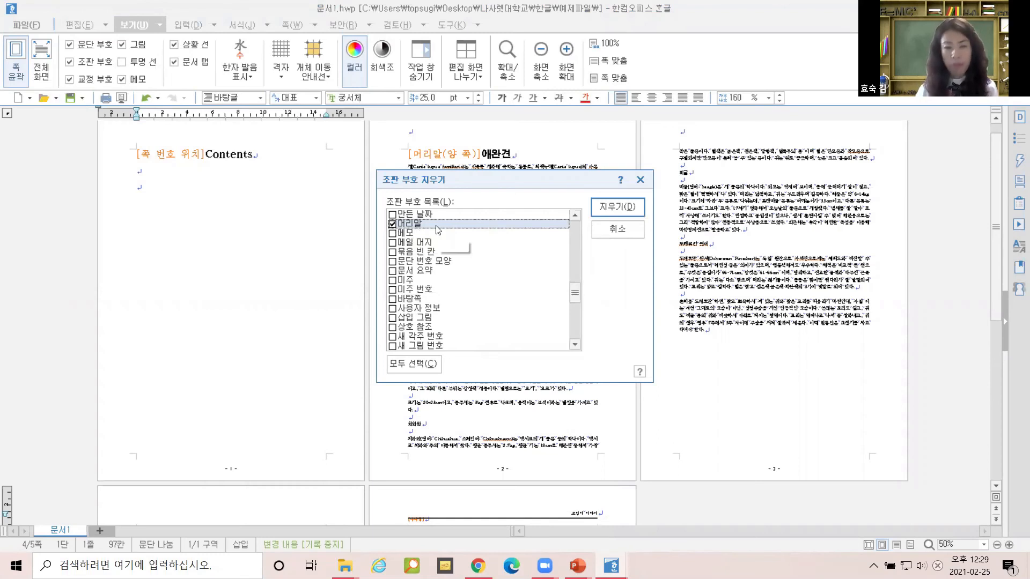
left_click(436, 226)
scroll(437, 227, "up", 2)
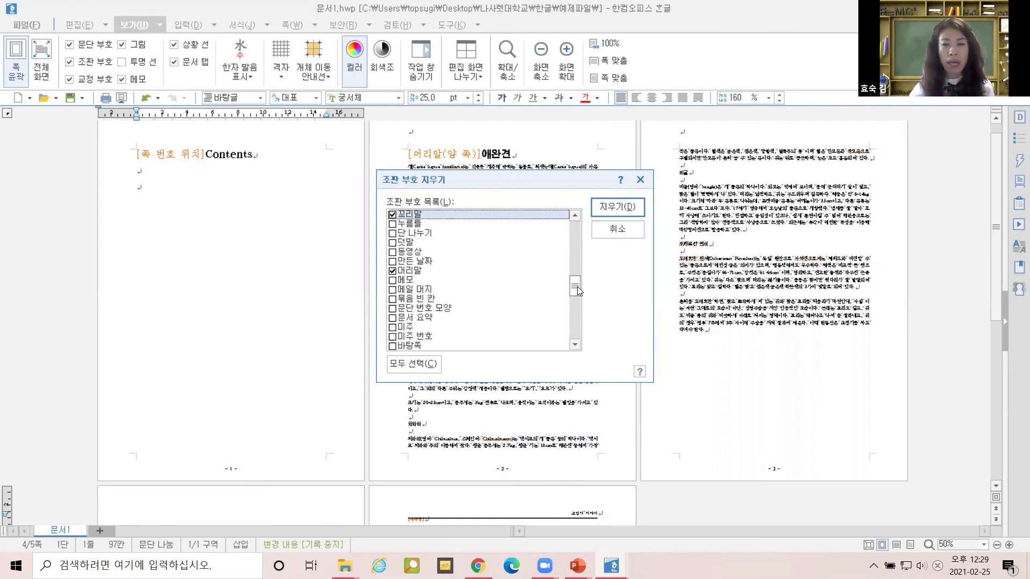
type("감")
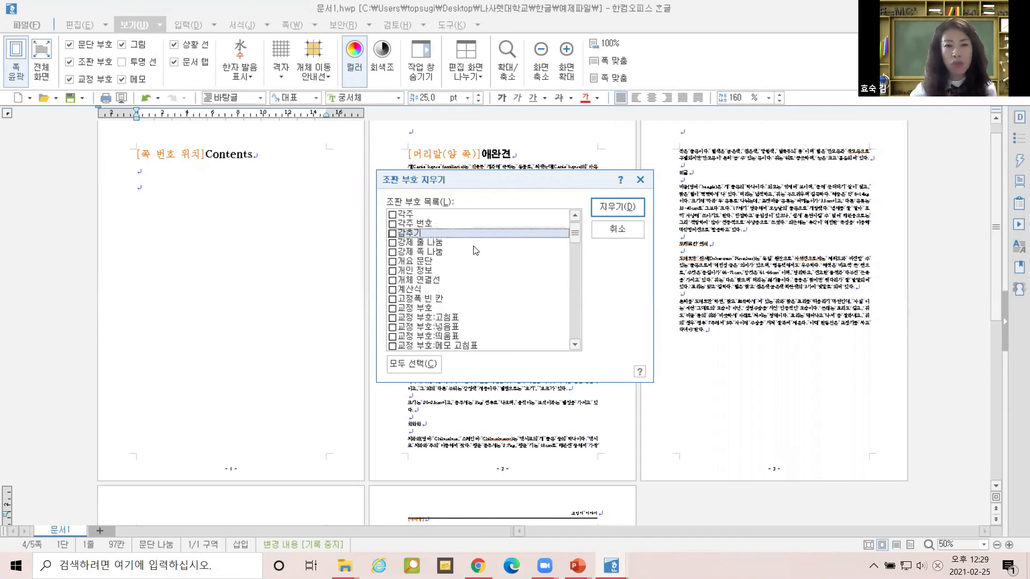
left_click(392, 235)
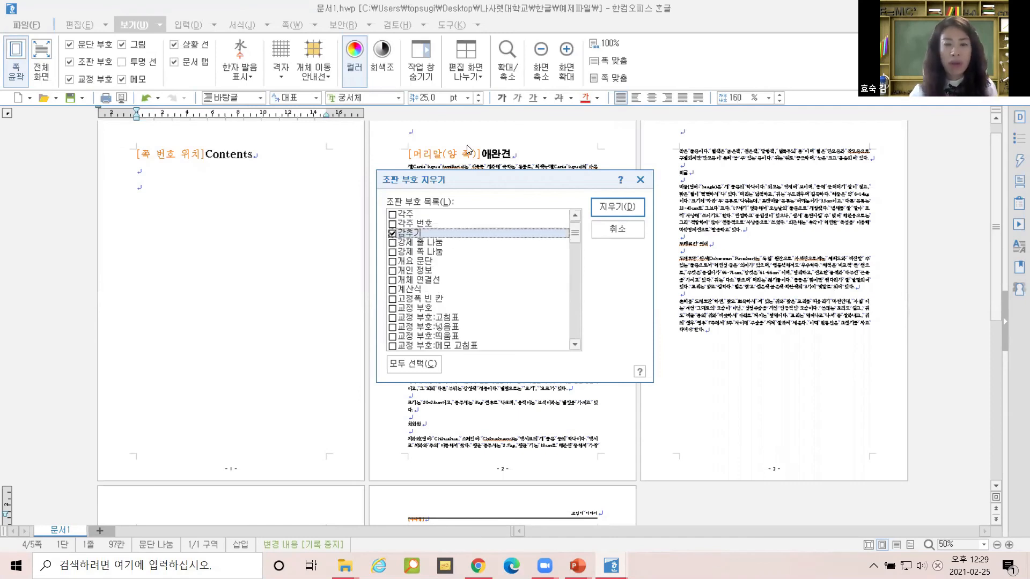
left_click(634, 212)
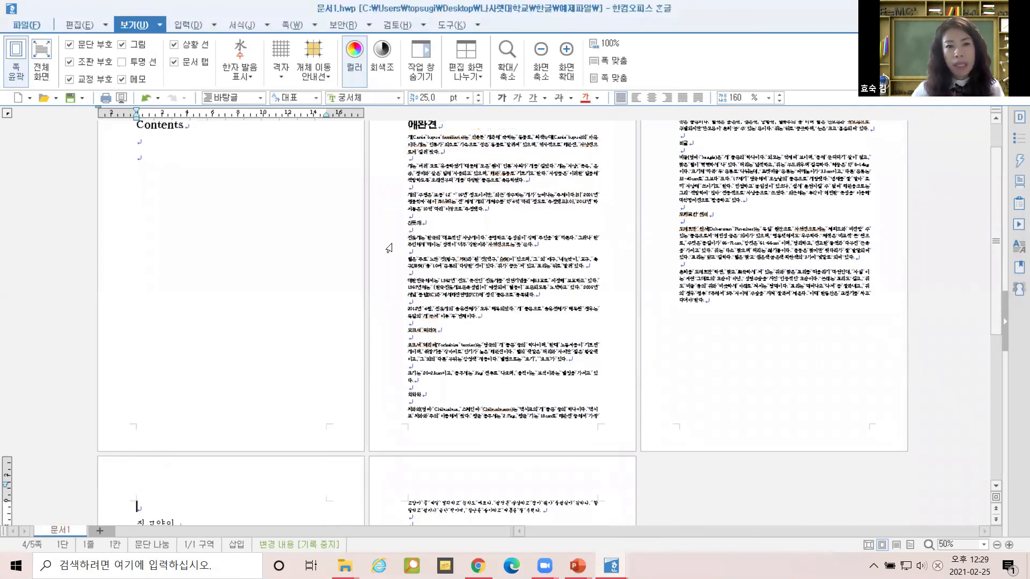
scroll(601, 252, "down", 3)
scroll(569, 297, "down", 5)
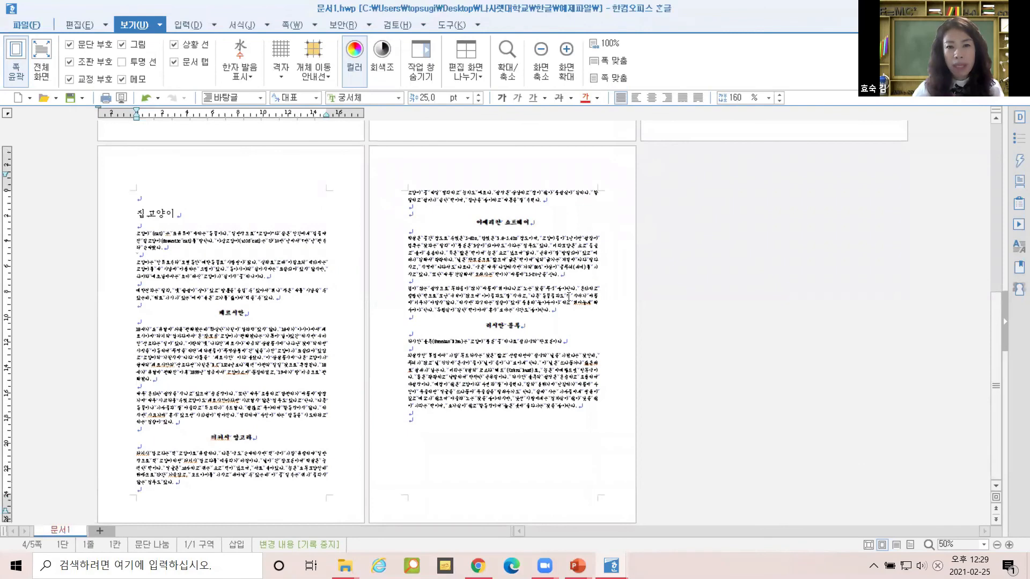
scroll(546, 317, "up", 10)
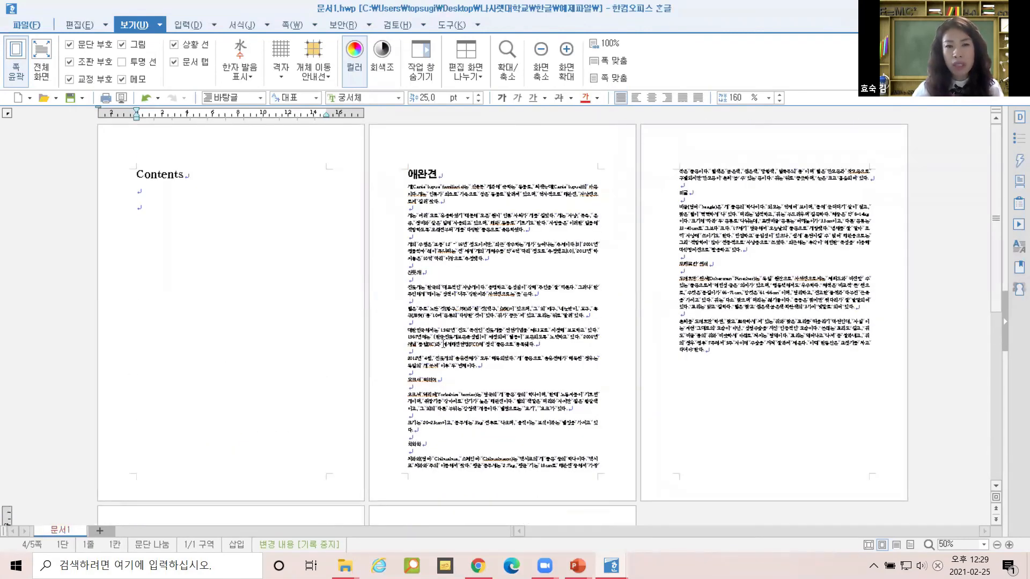
scroll(465, 311, "down", 8)
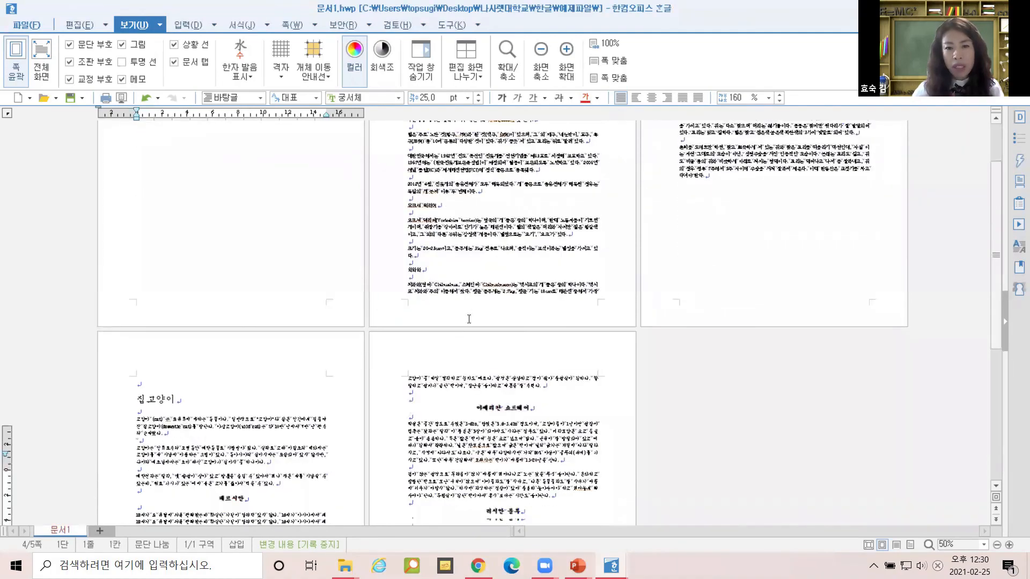
scroll(469, 319, "up", 2)
scroll(469, 319, "up", 4)
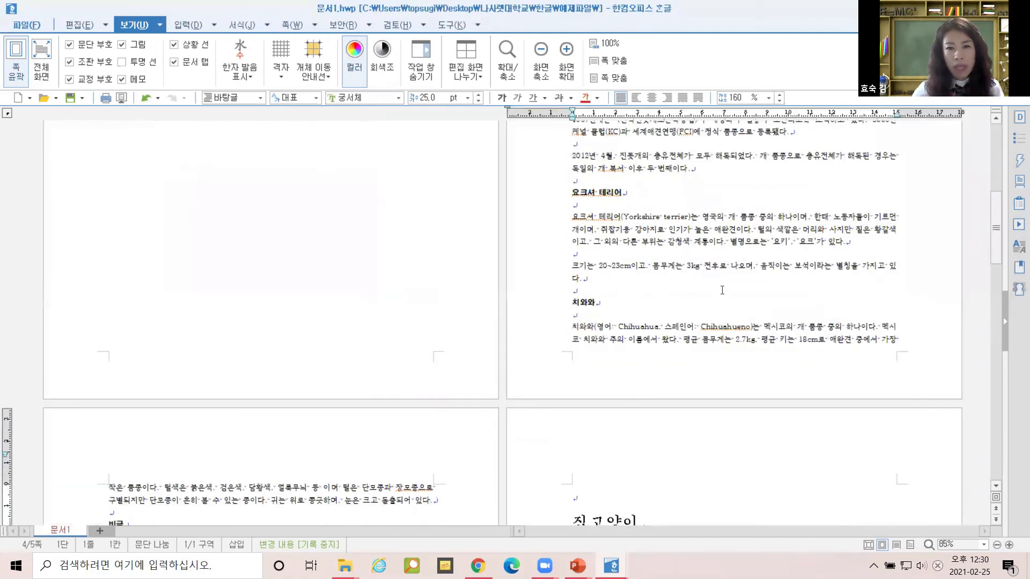
scroll(711, 286, "down", 10)
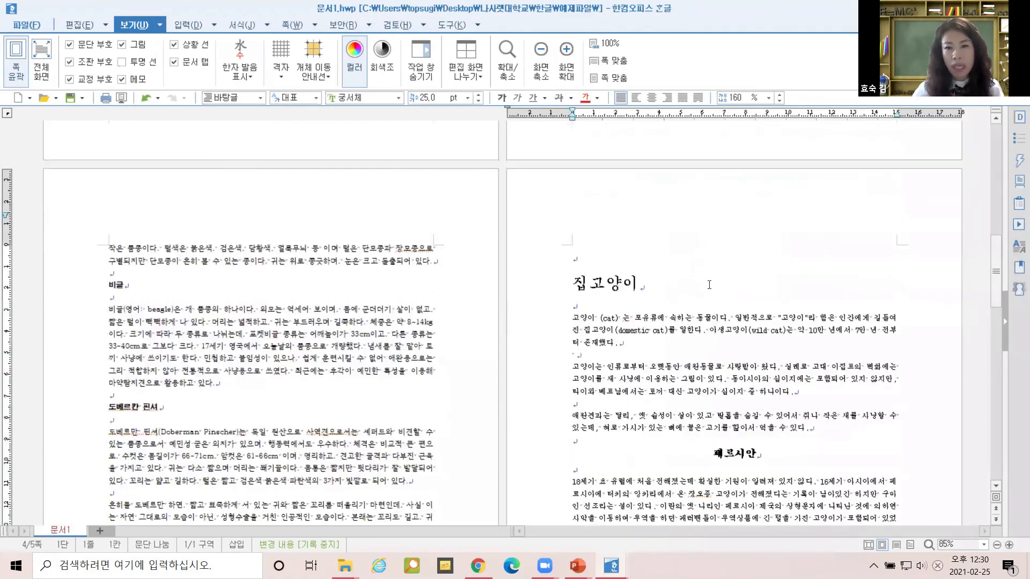
scroll(709, 285, "down", 3)
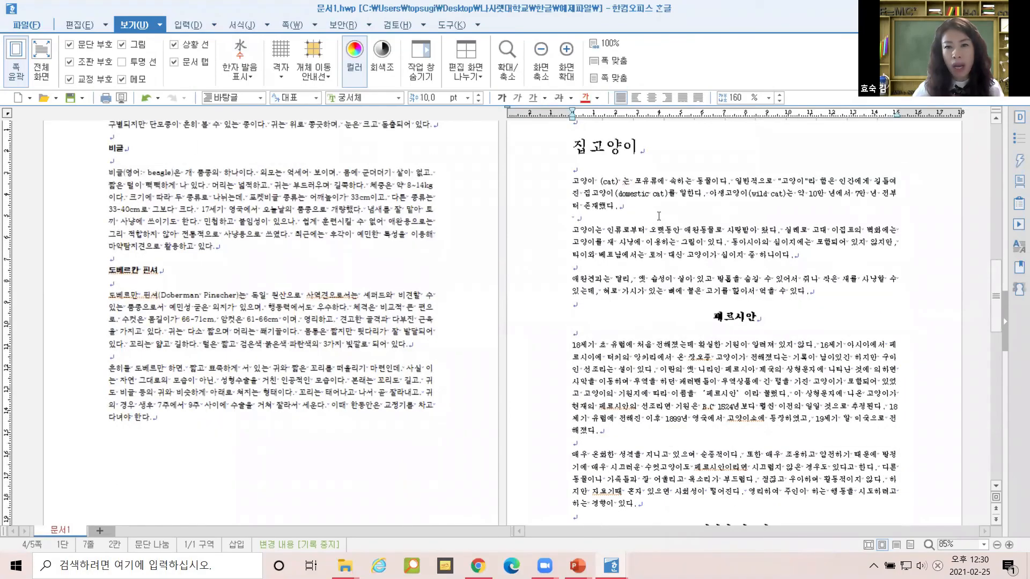
scroll(691, 295, "down", 5)
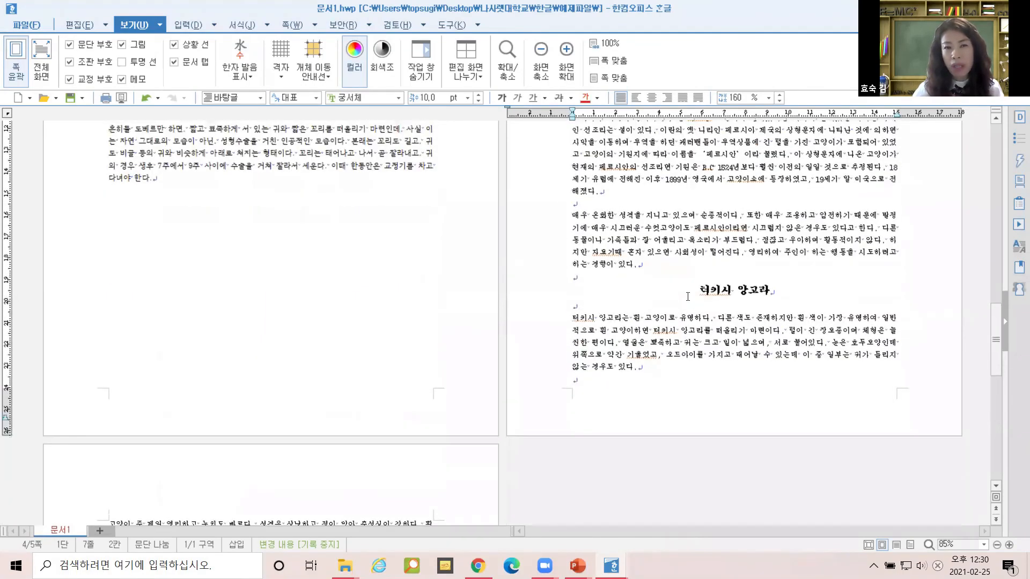
scroll(685, 297, "up", 20)
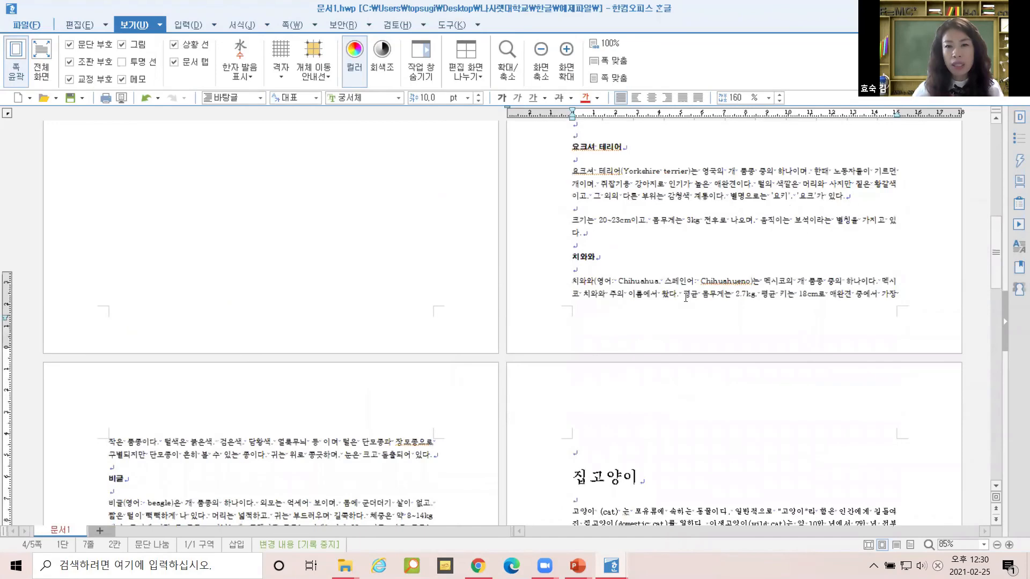
scroll(683, 298, "up", 8)
Select the 애완견 heading and then the whole document, checking the end of the text.
left_click(674, 282)
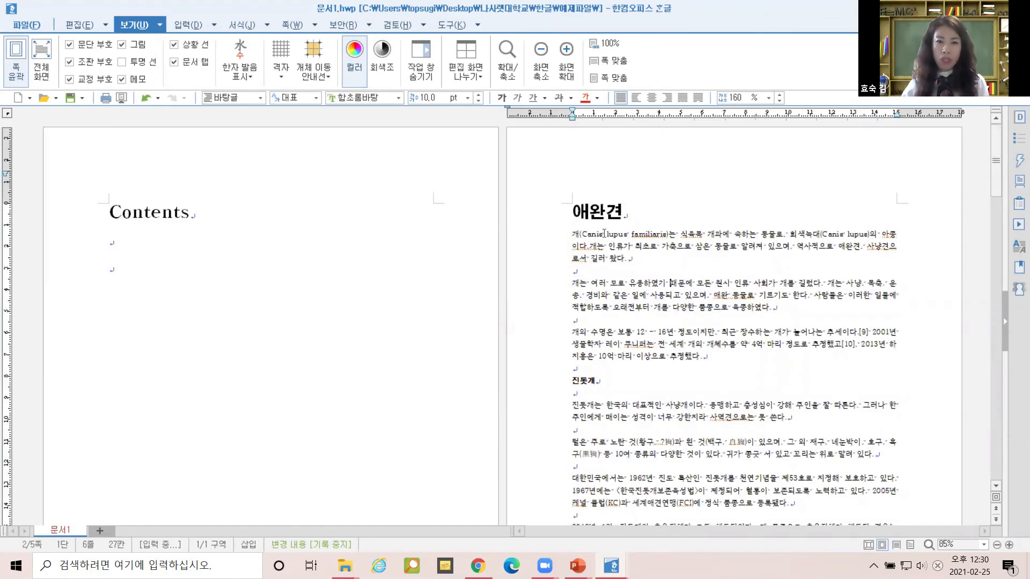
left_click_drag(574, 209, 606, 215)
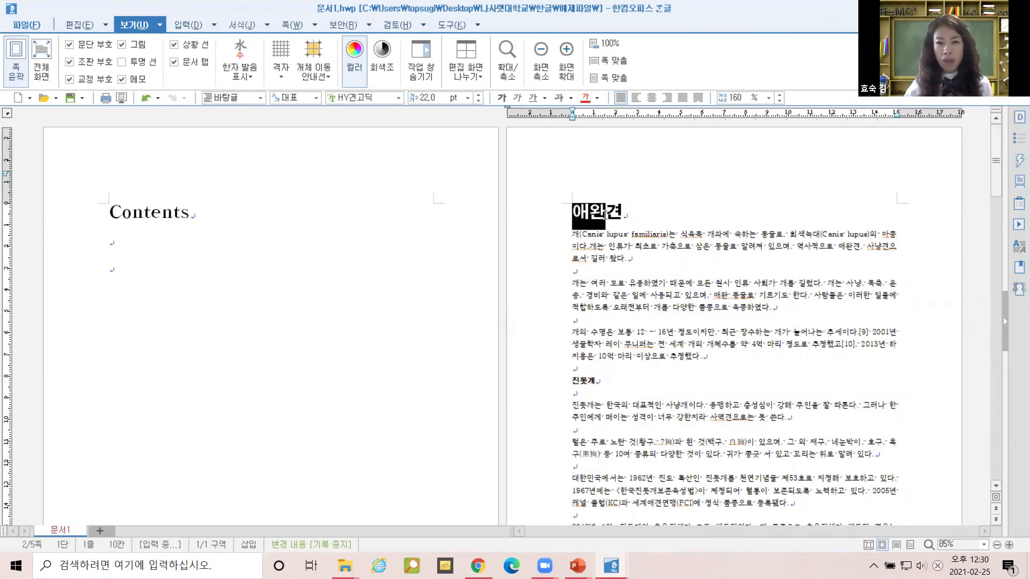
key("ctrl+a")
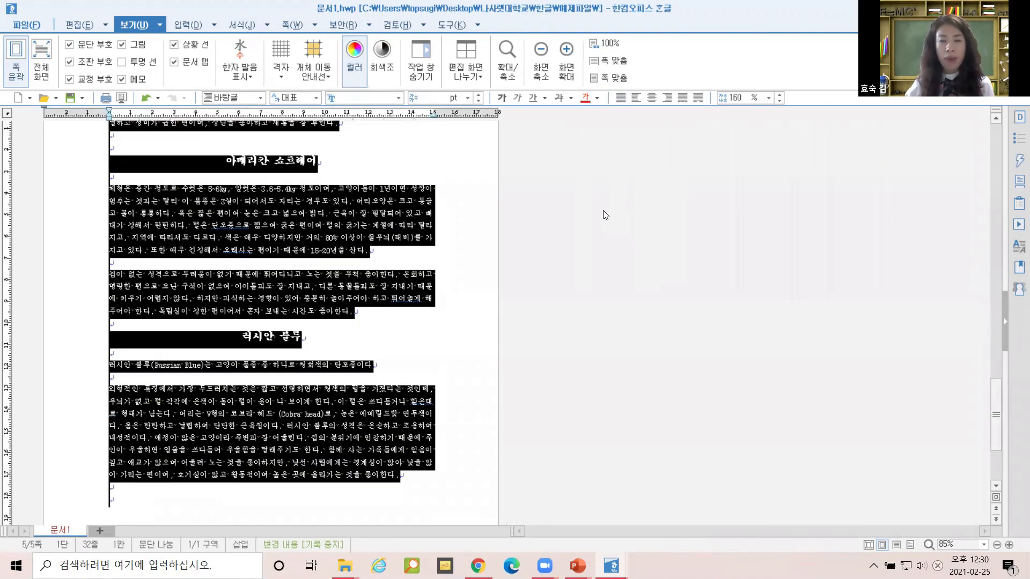
scroll(601, 278, "up", 3)
scroll(601, 277, "up", 10)
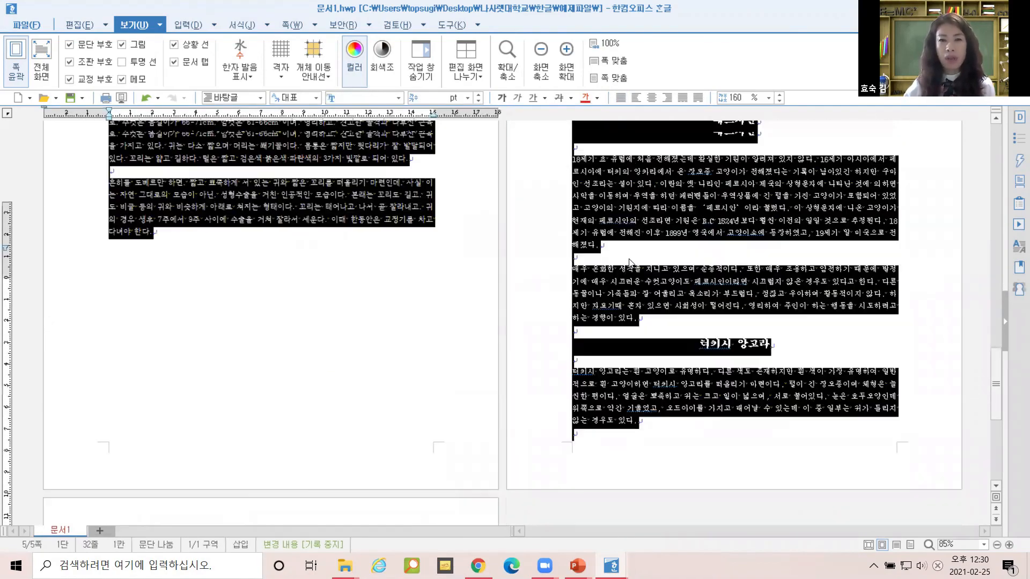
scroll(539, 237, "up", 15)
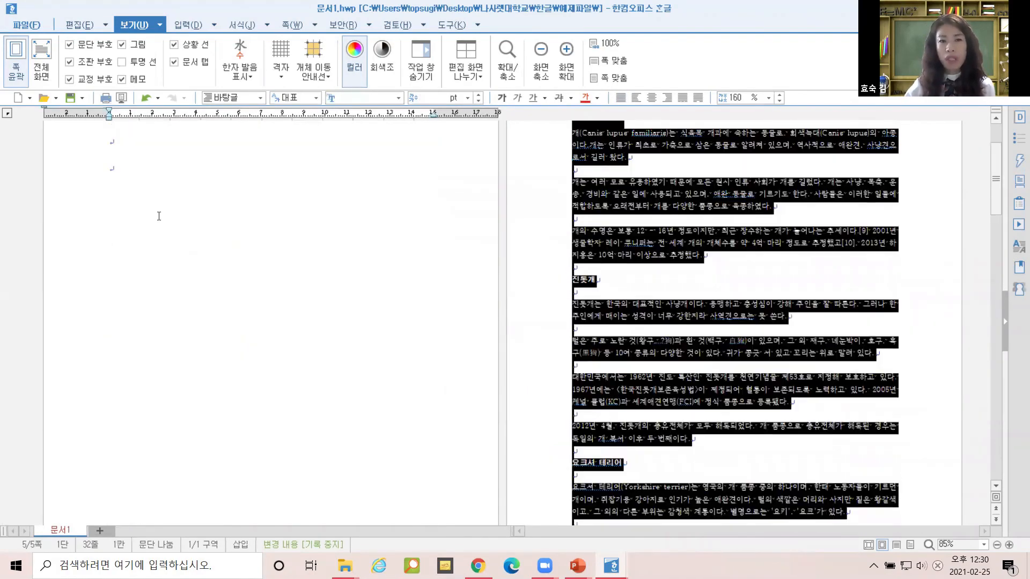
left_click(573, 210)
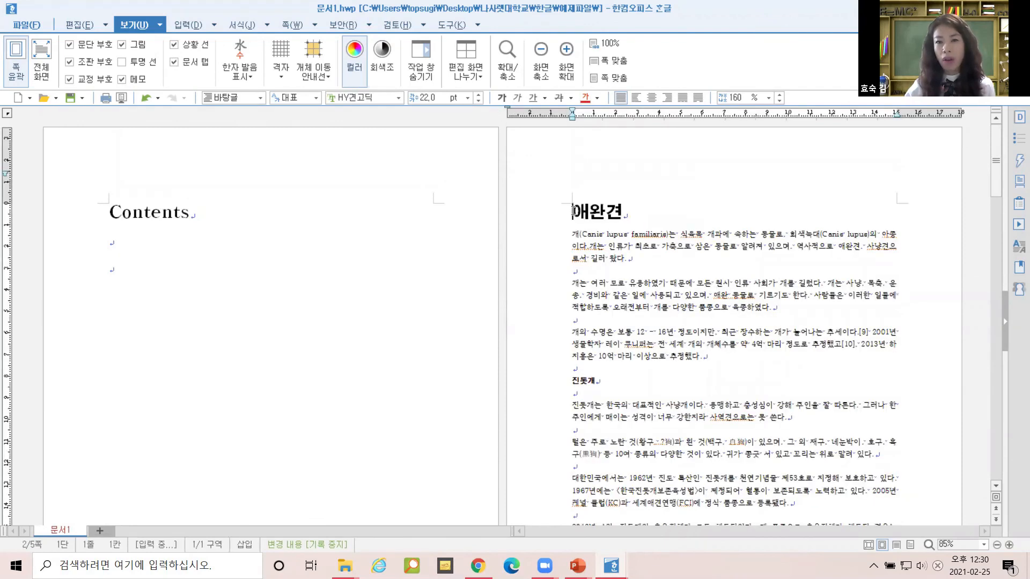
left_click_drag(573, 210, 625, 208)
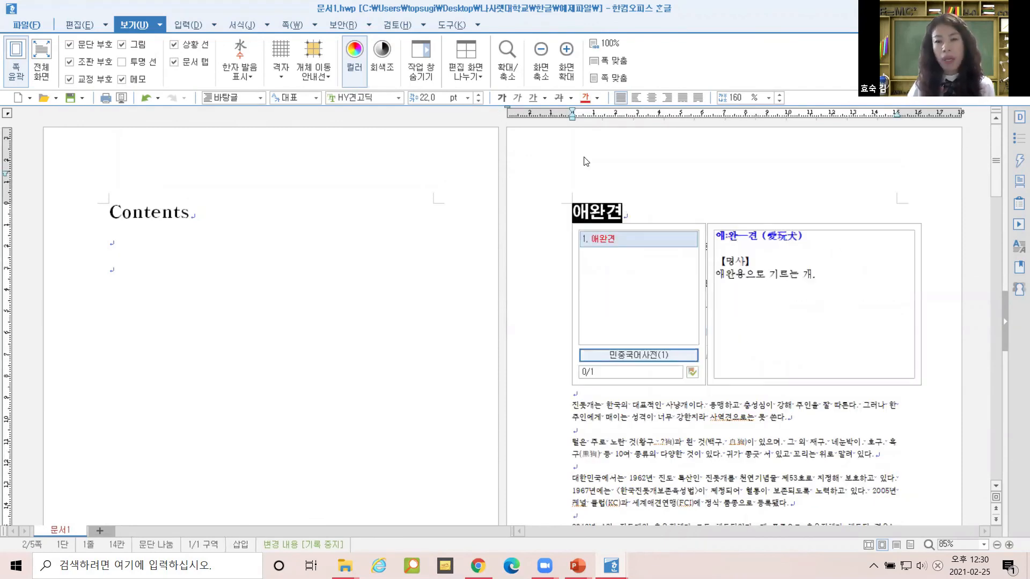
key("ctrl+End")
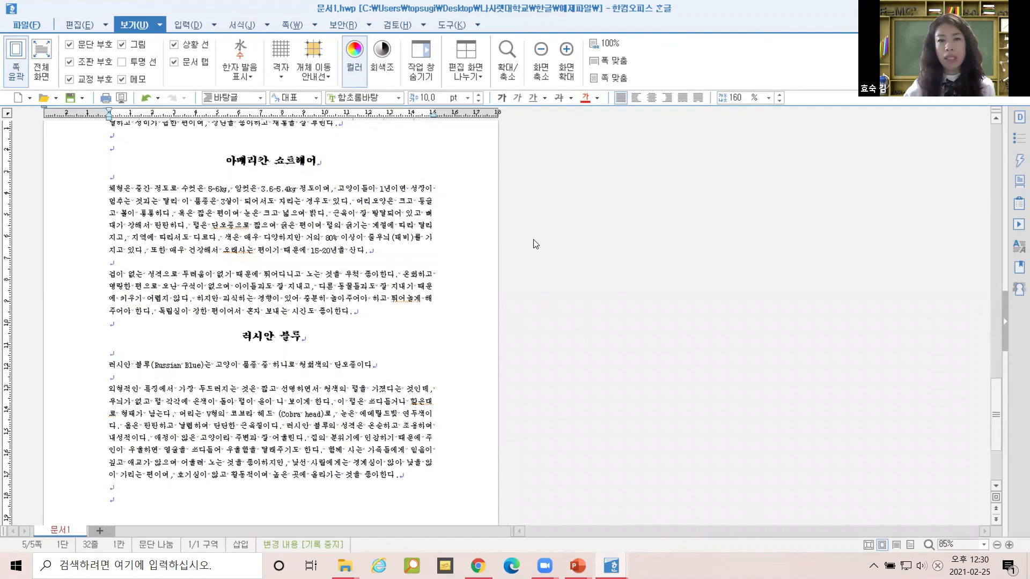
scroll(690, 231, "up", 10)
scroll(690, 231, "up", 10)
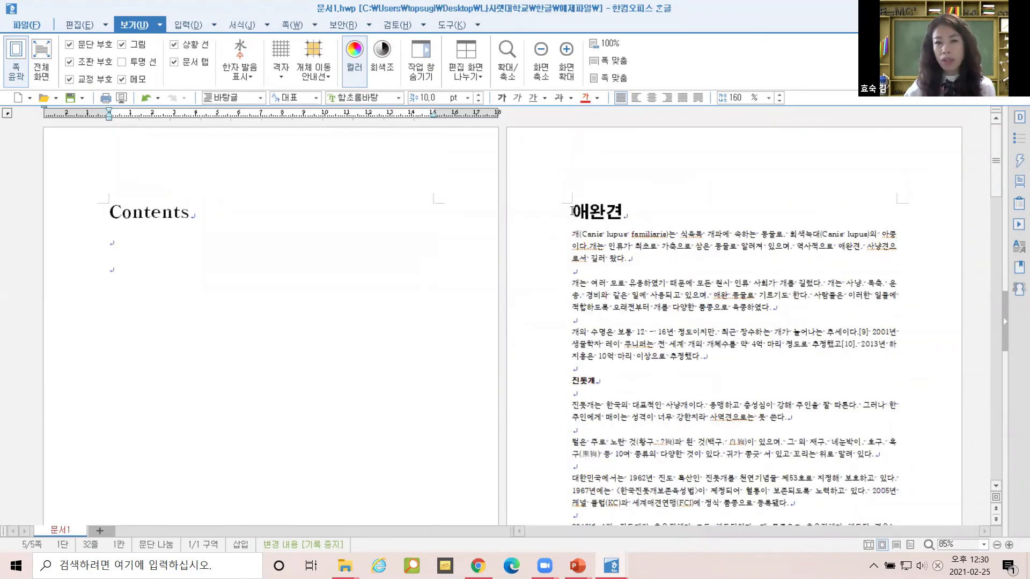
Check the hanja conversion and dictionary definition of the 애완견 title.
left_click_drag(572, 211, 659, 211)
left_click(658, 211)
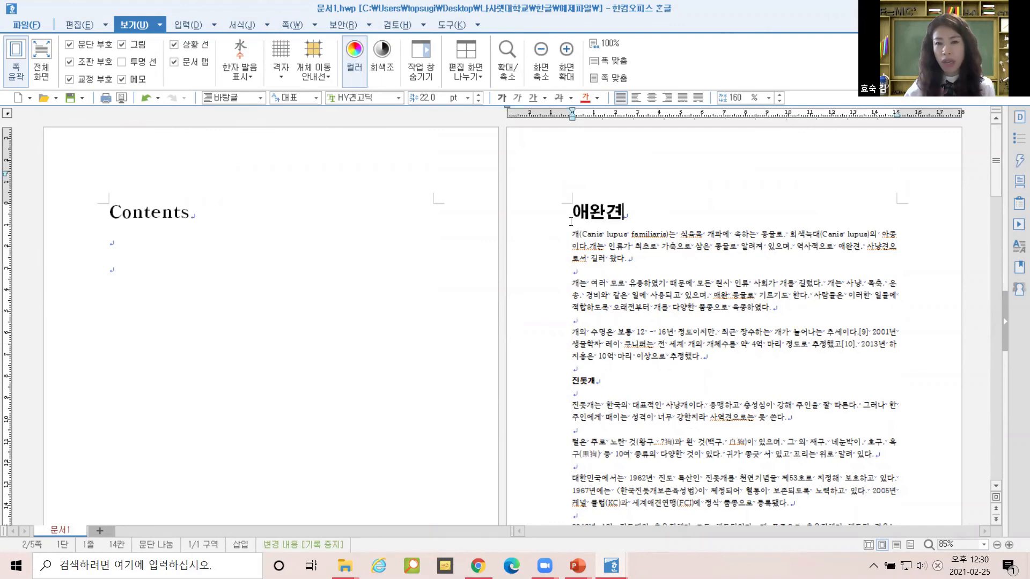
left_click_drag(572, 219, 640, 215)
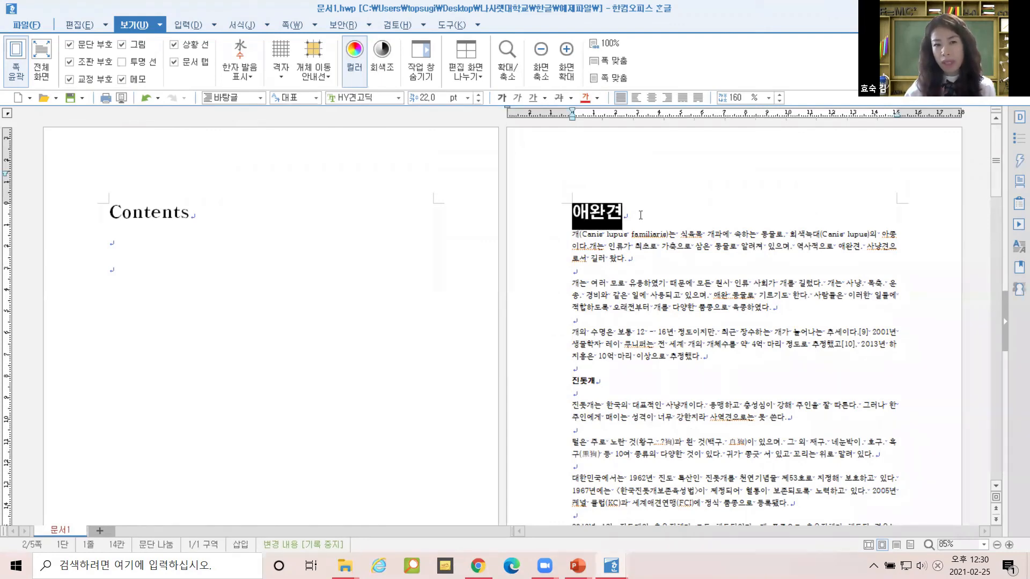
key("F9")
key("Escape")
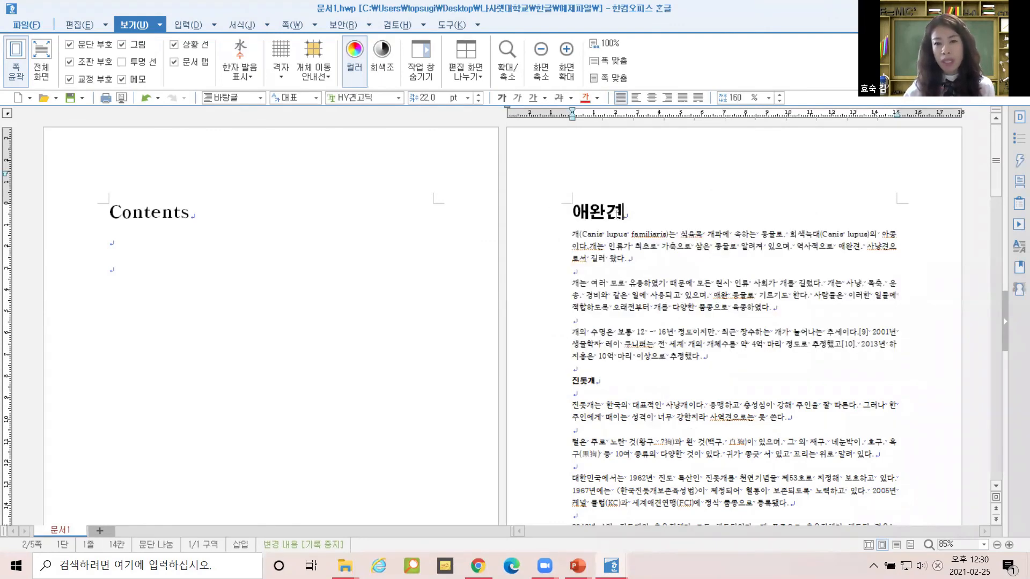
left_click_drag(576, 210, 643, 212)
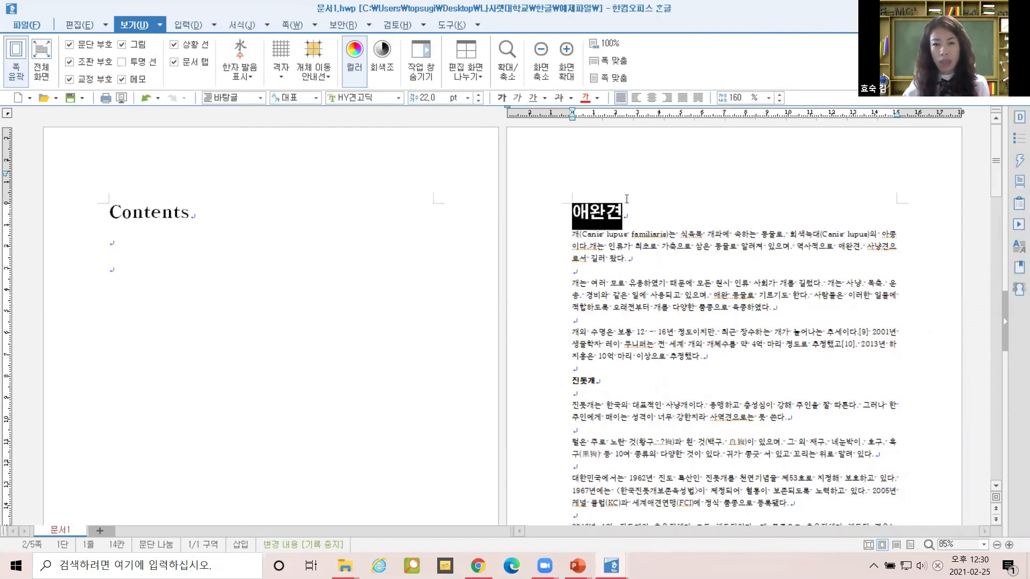
key("F12")
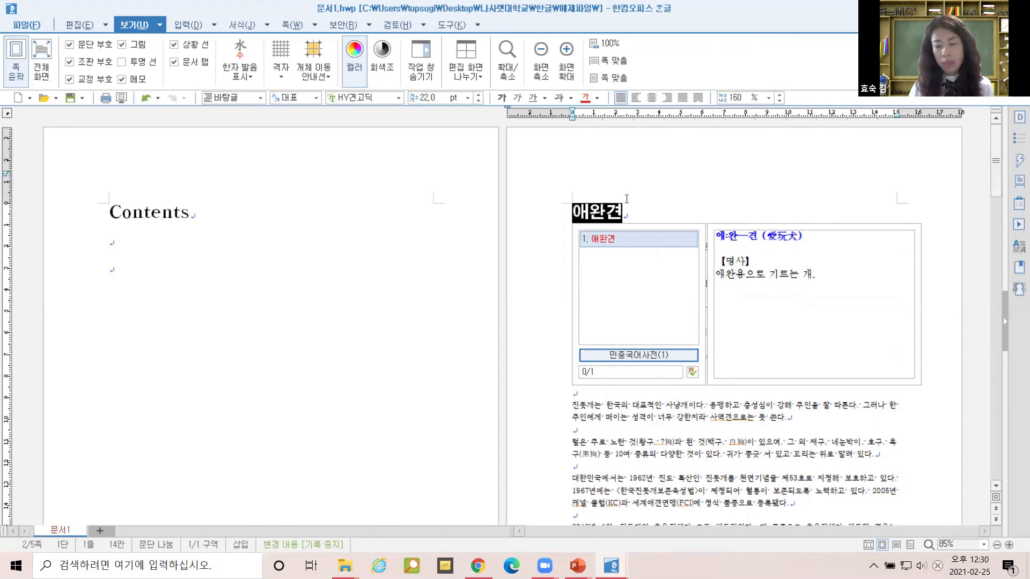
key("ctrl+a")
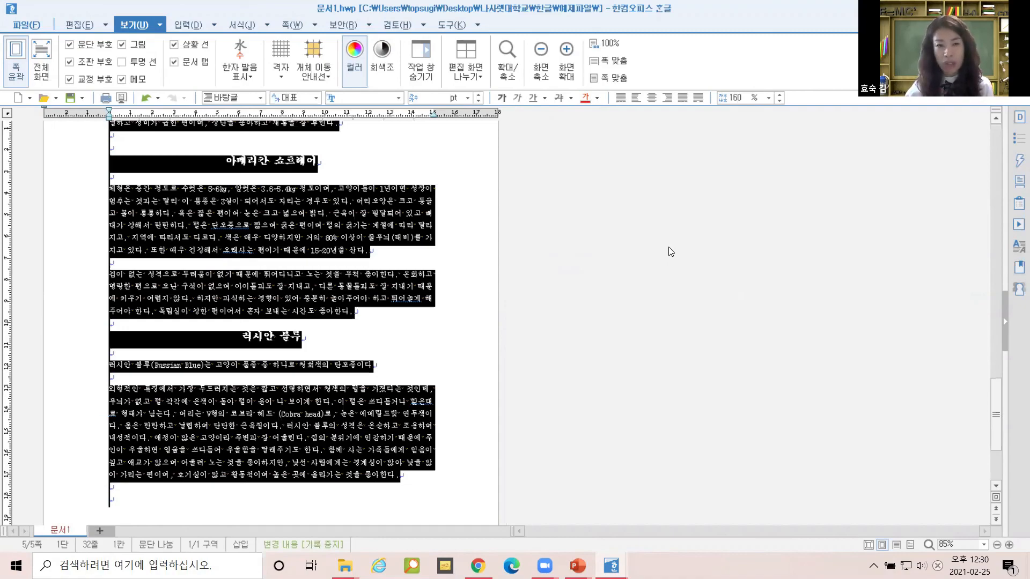
Look up 애완견 in the dictionary again, then select the entire document for restyling.
scroll(585, 218, "up", 10)
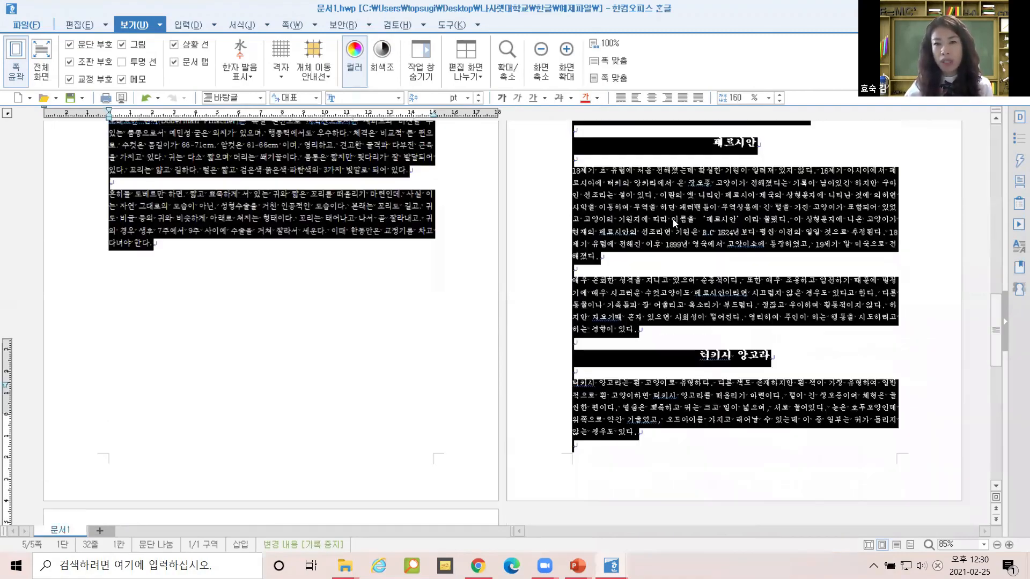
scroll(675, 224, "up", 8)
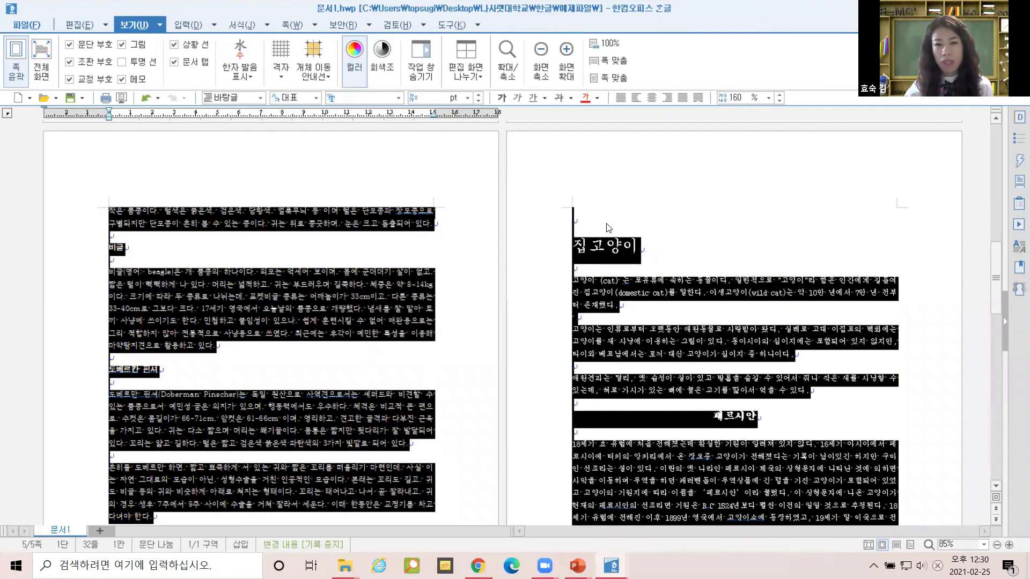
left_click(609, 228)
scroll(609, 228, "up", 15)
double_click(631, 209)
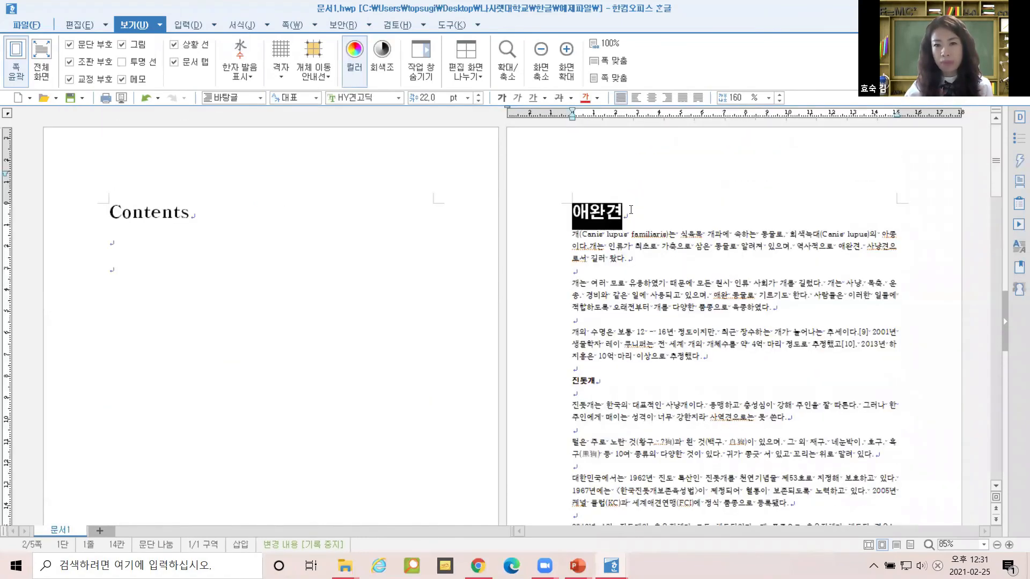
key("F12")
key("Page_Down")
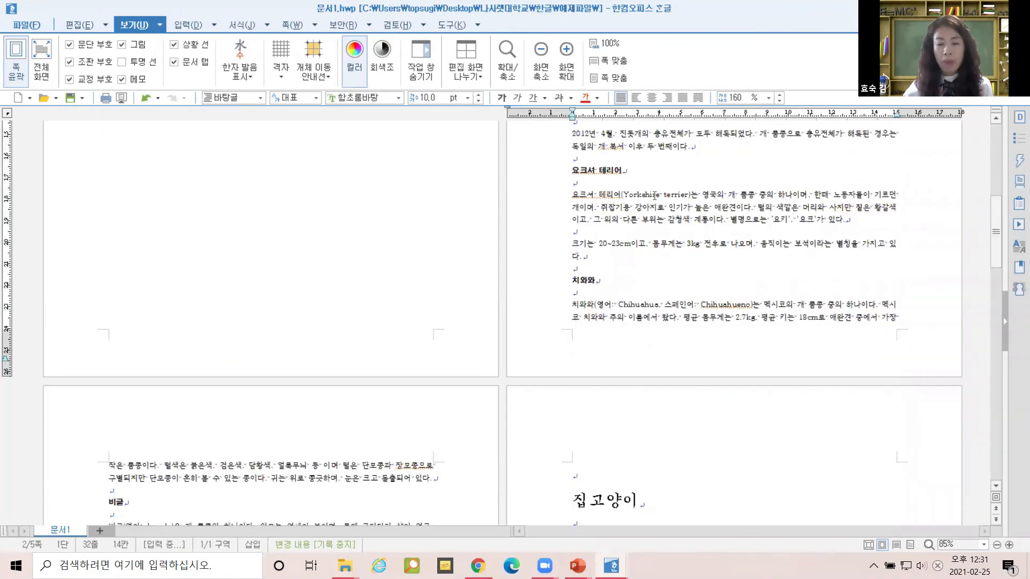
key("Page_Up")
double_click(639, 211)
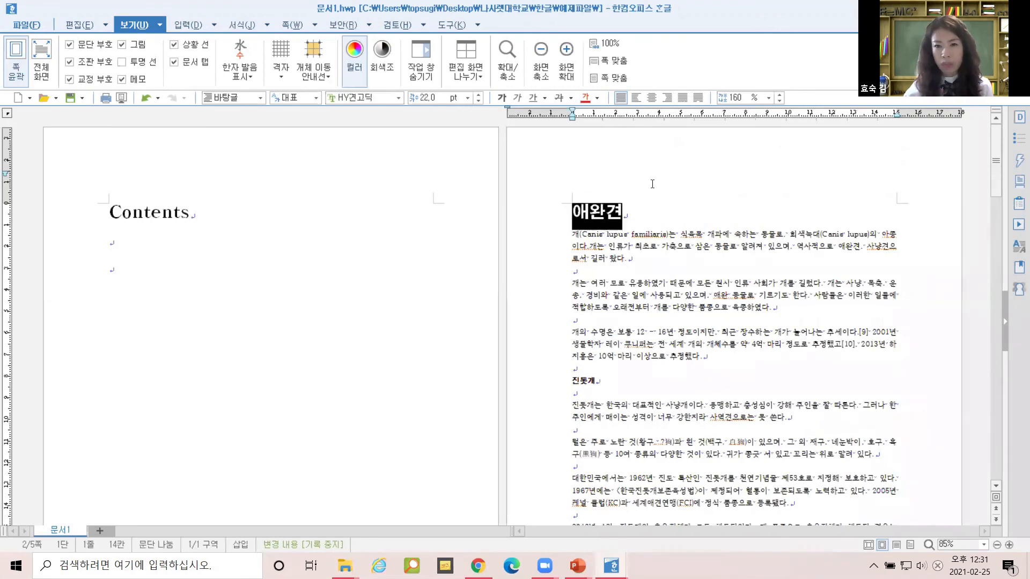
key("F12")
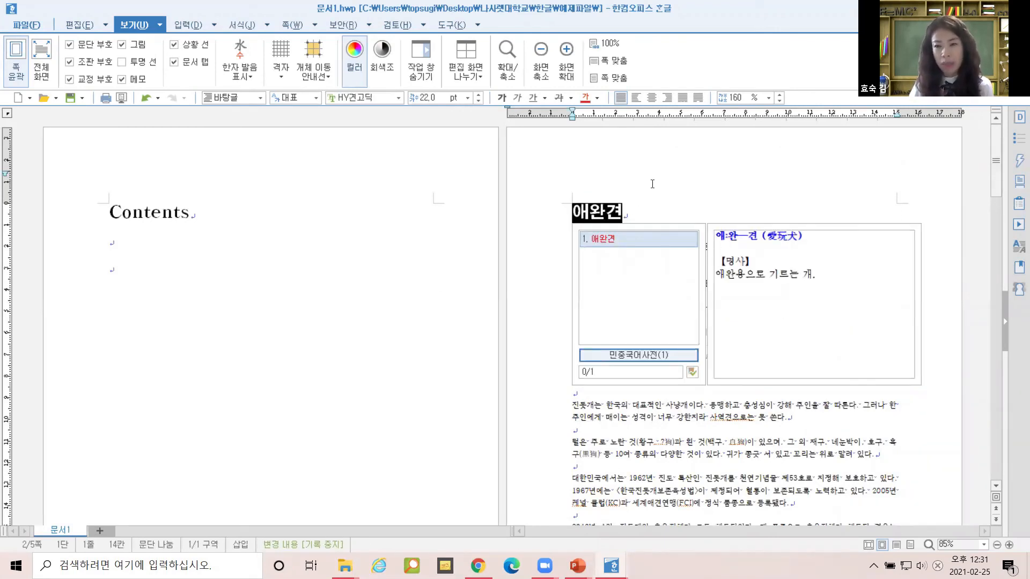
key("Escape")
key("ctrl+a")
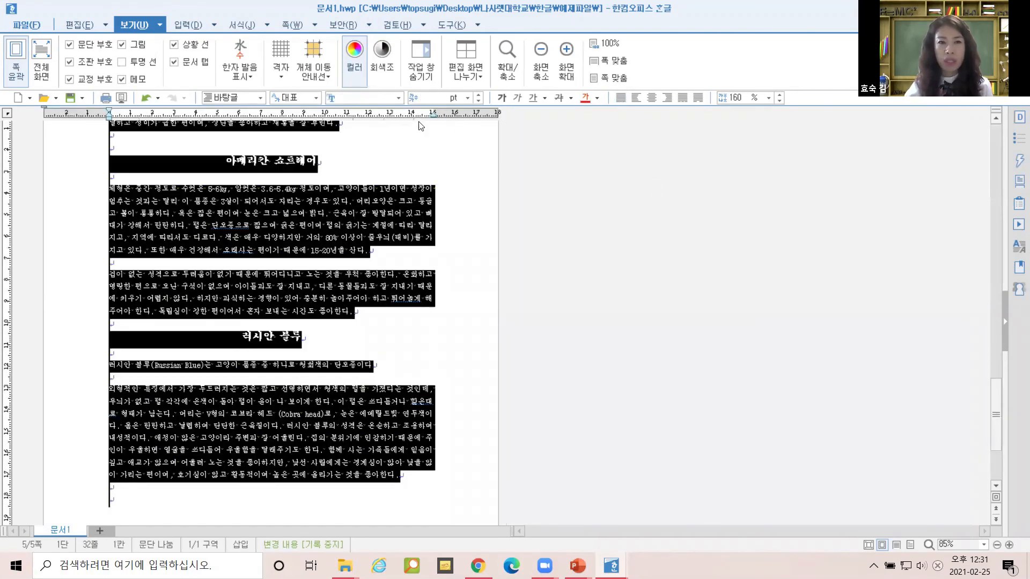
left_click(240, 26)
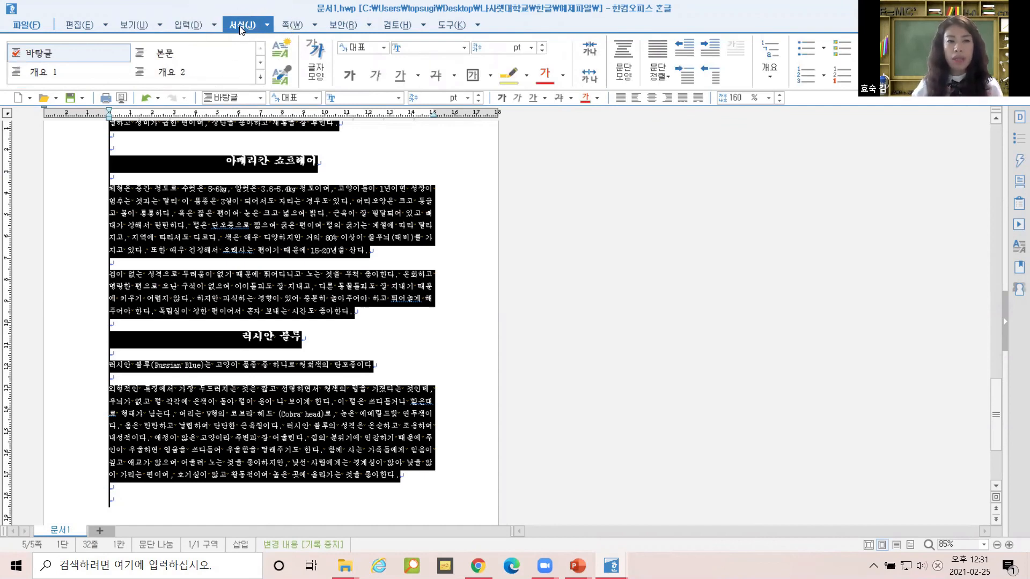
Apply the 바탕글 style to all the selected text, then deselect and return to the top.
left_click(43, 57)
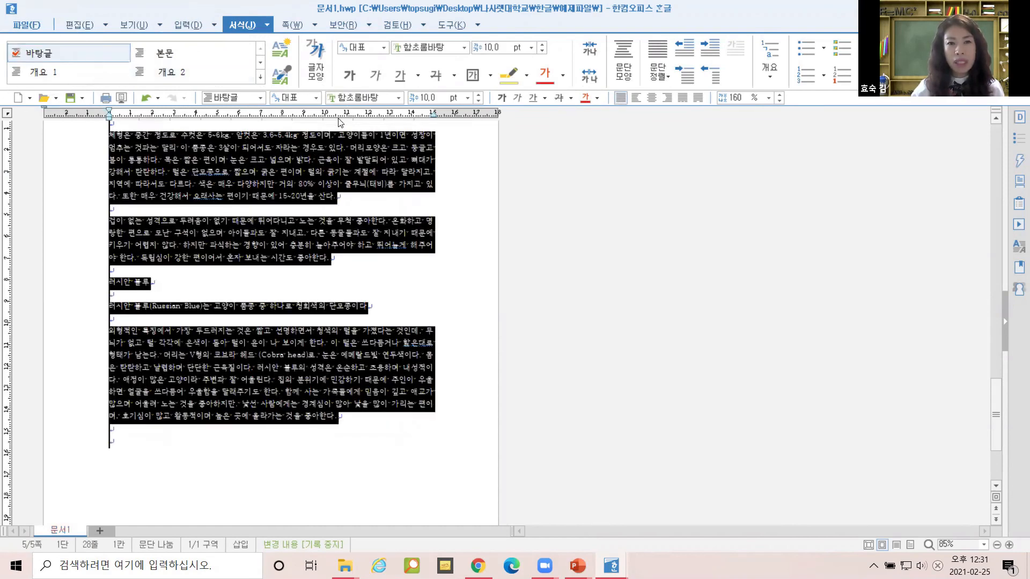
left_click(312, 222)
scroll(465, 273, "up", 10)
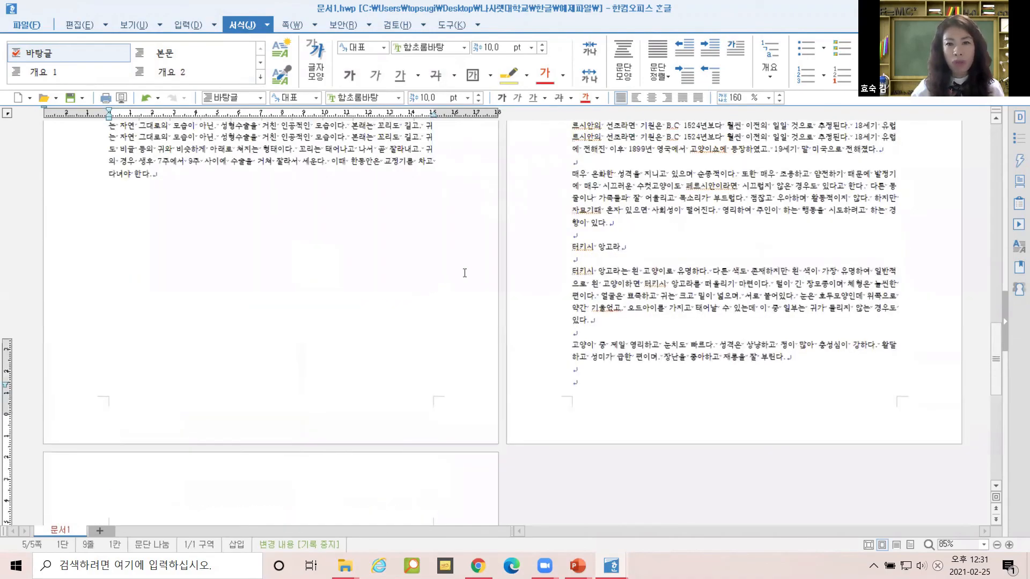
scroll(465, 273, "up", 15)
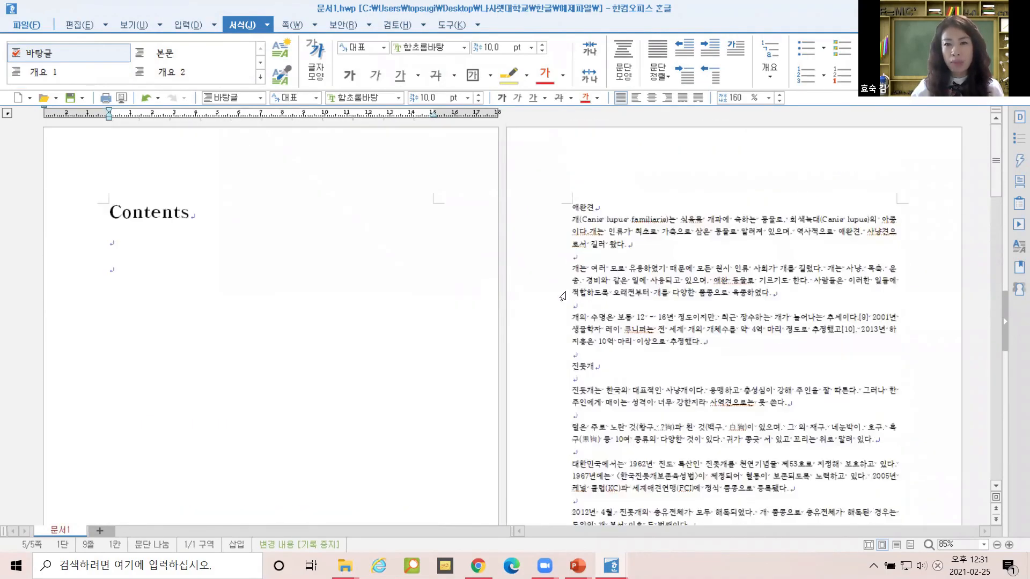
scroll(646, 268, "down", 3)
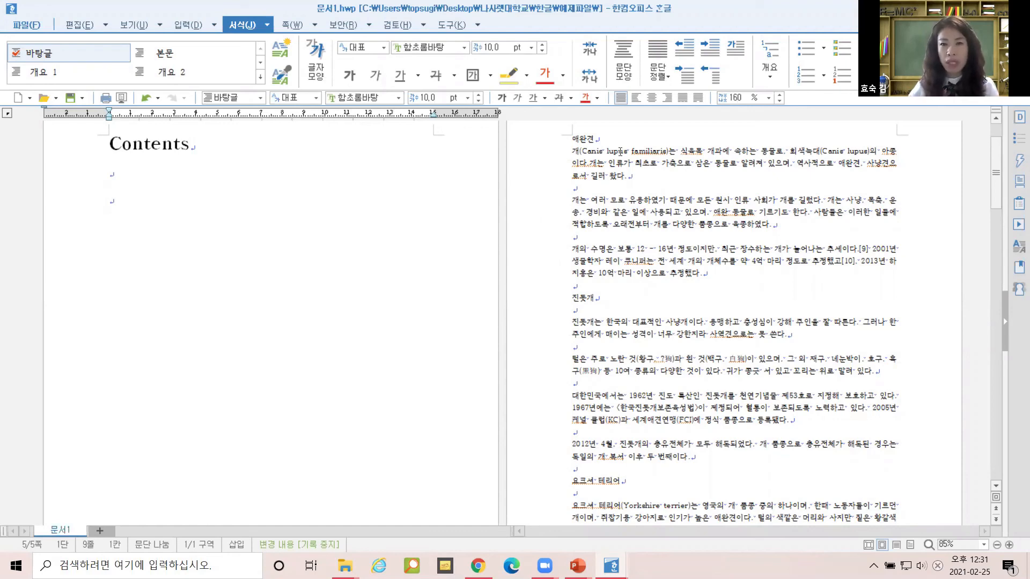
left_click_drag(570, 138, 574, 188)
left_click_drag(694, 294, 719, 351)
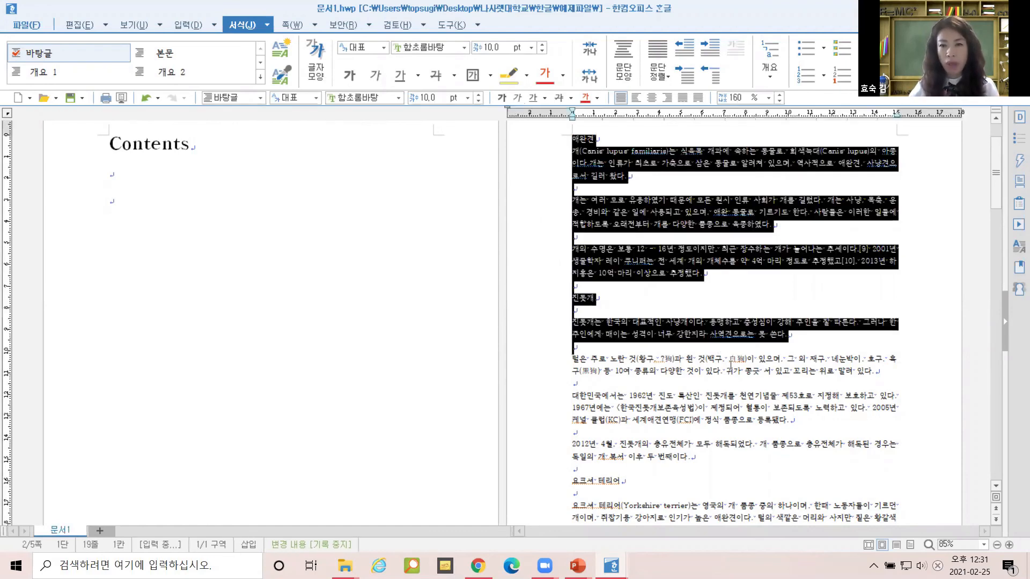
left_click(728, 377)
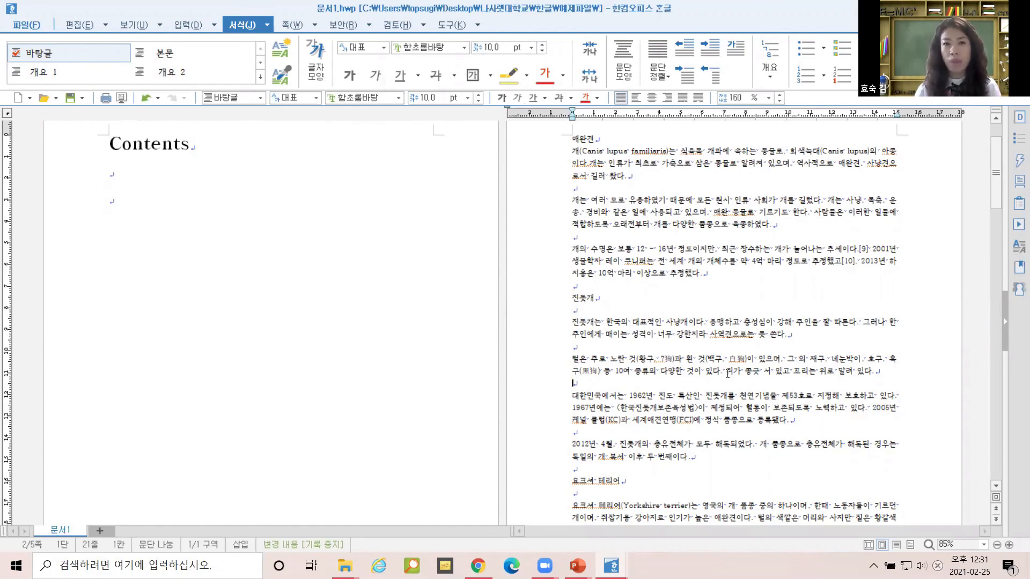
left_click(584, 141)
left_click(592, 145)
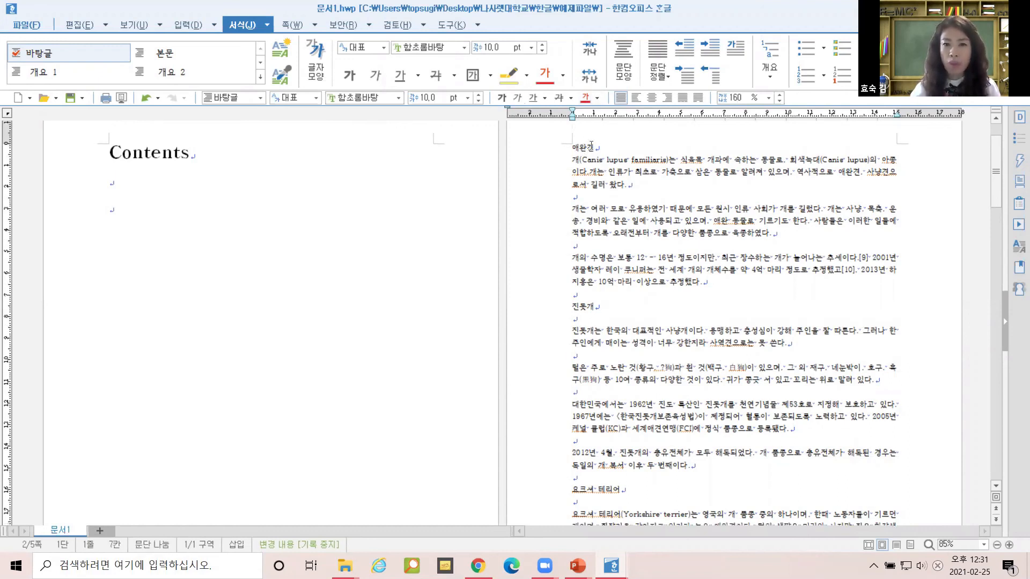
key("F12")
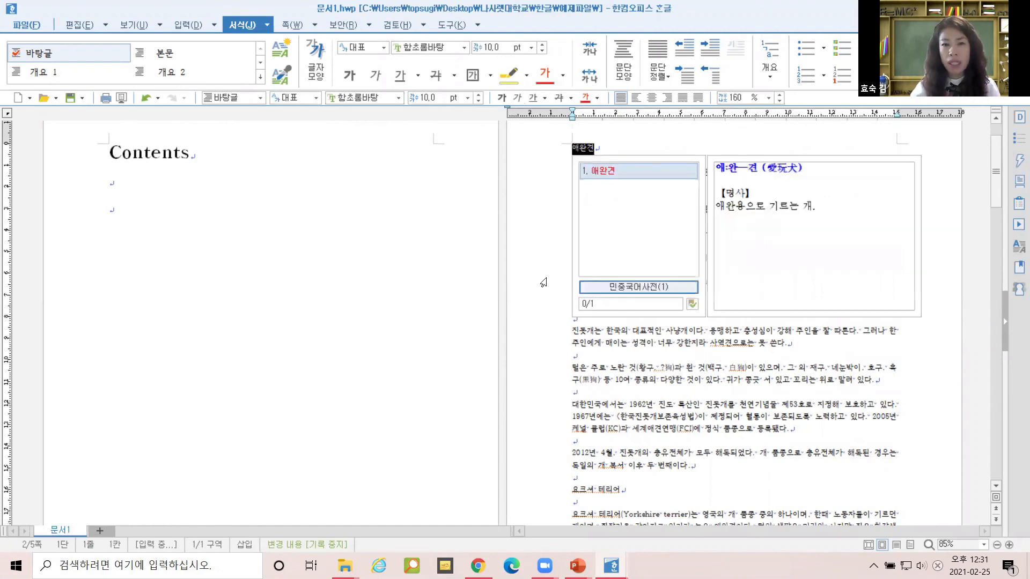
left_click(666, 372)
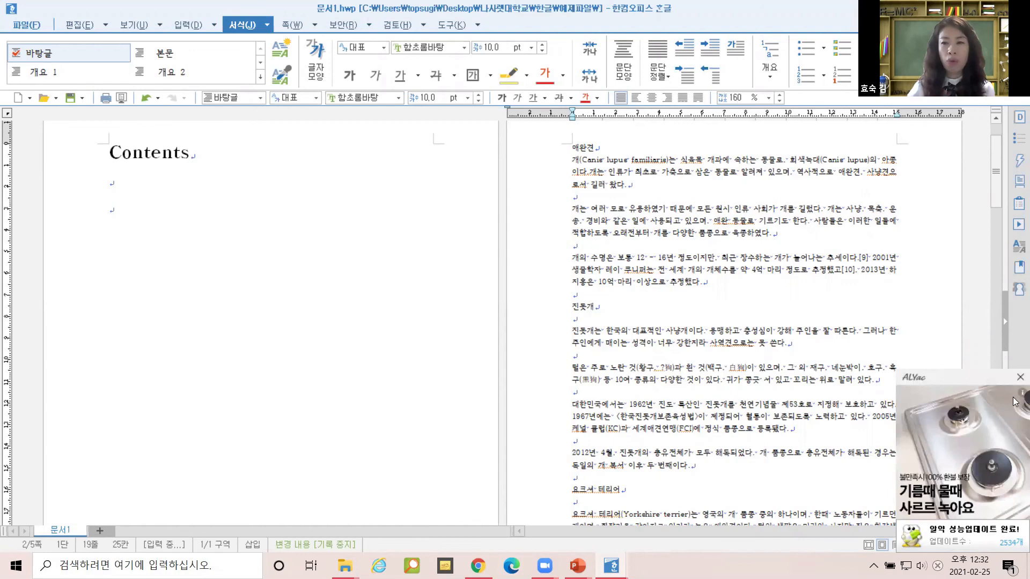
left_click(1019, 379)
left_click(1019, 379)
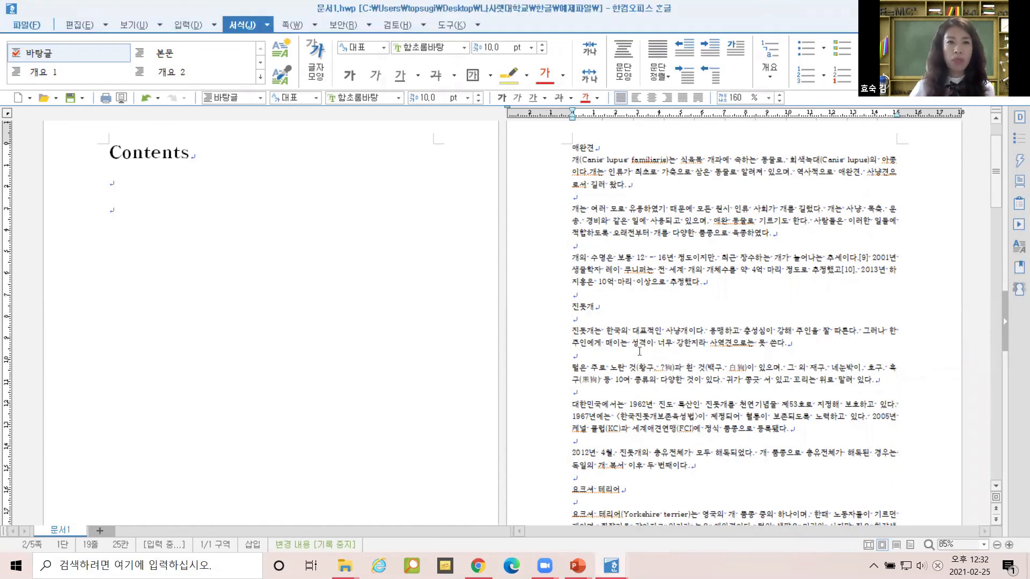